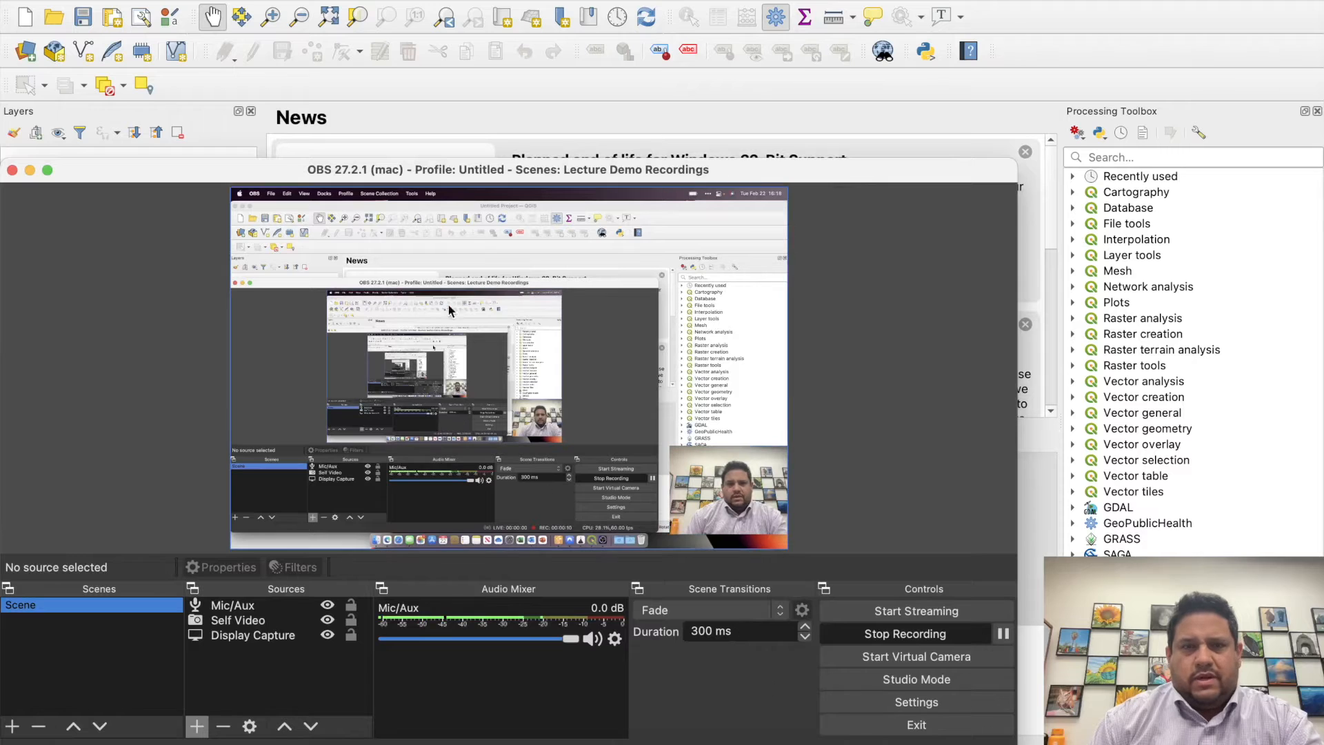
# - Create a new empty project from the EPSG:4326 - WGS 84 template
pyautogui.click(30, 170)
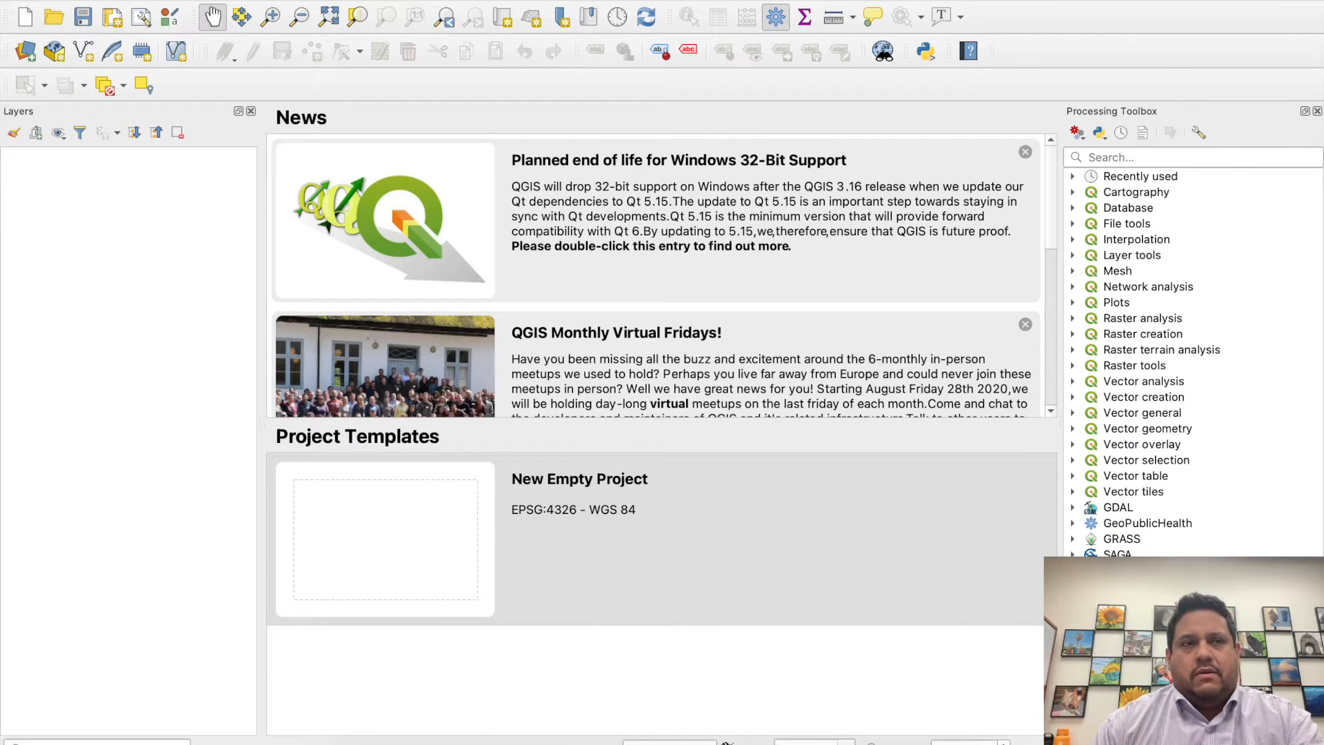
pyautogui.click(133, 0)
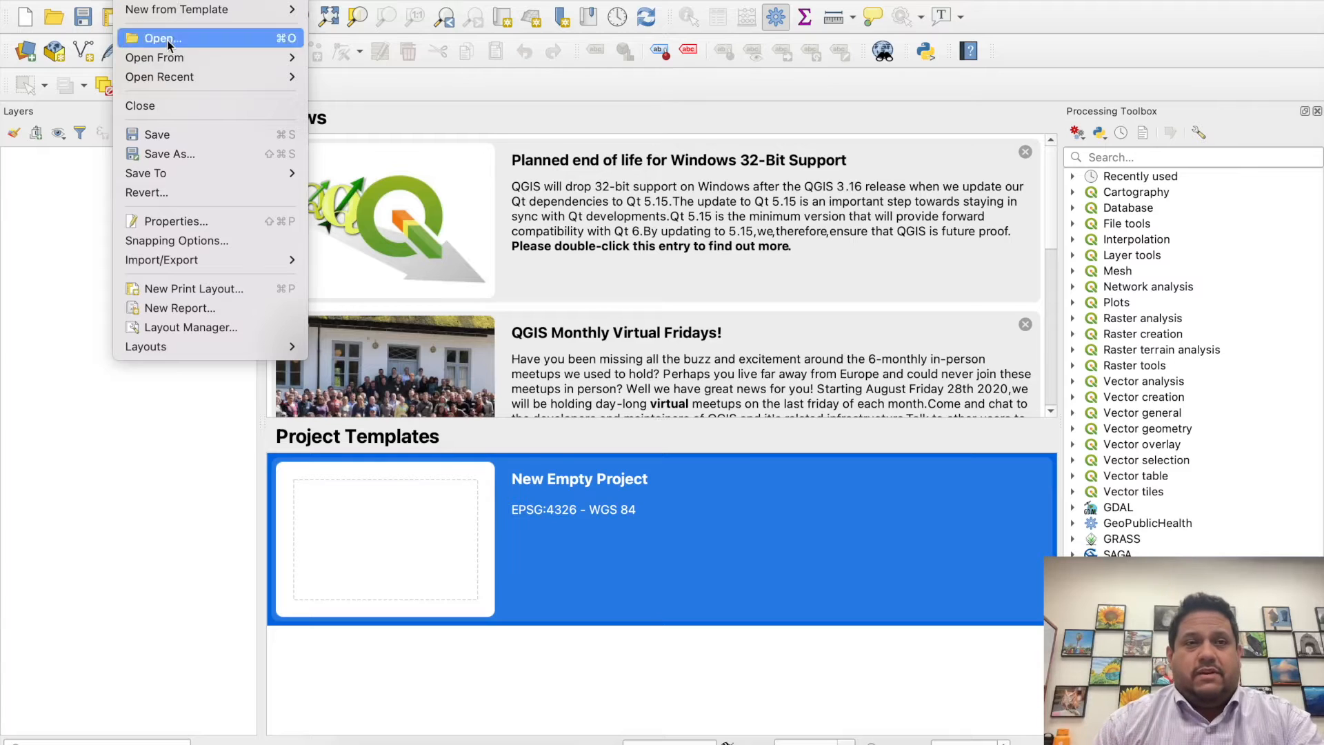
pyautogui.click(126, 447)
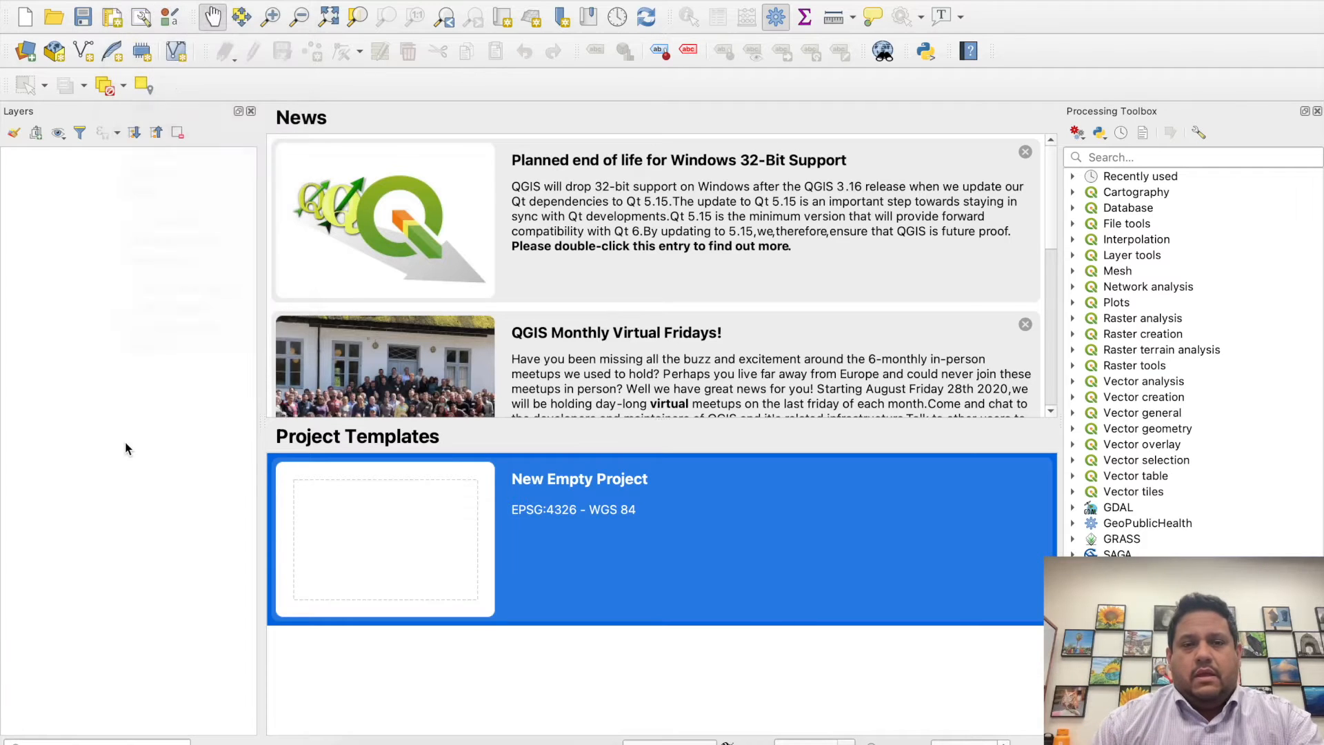
pyautogui.doubleClick(374, 539)
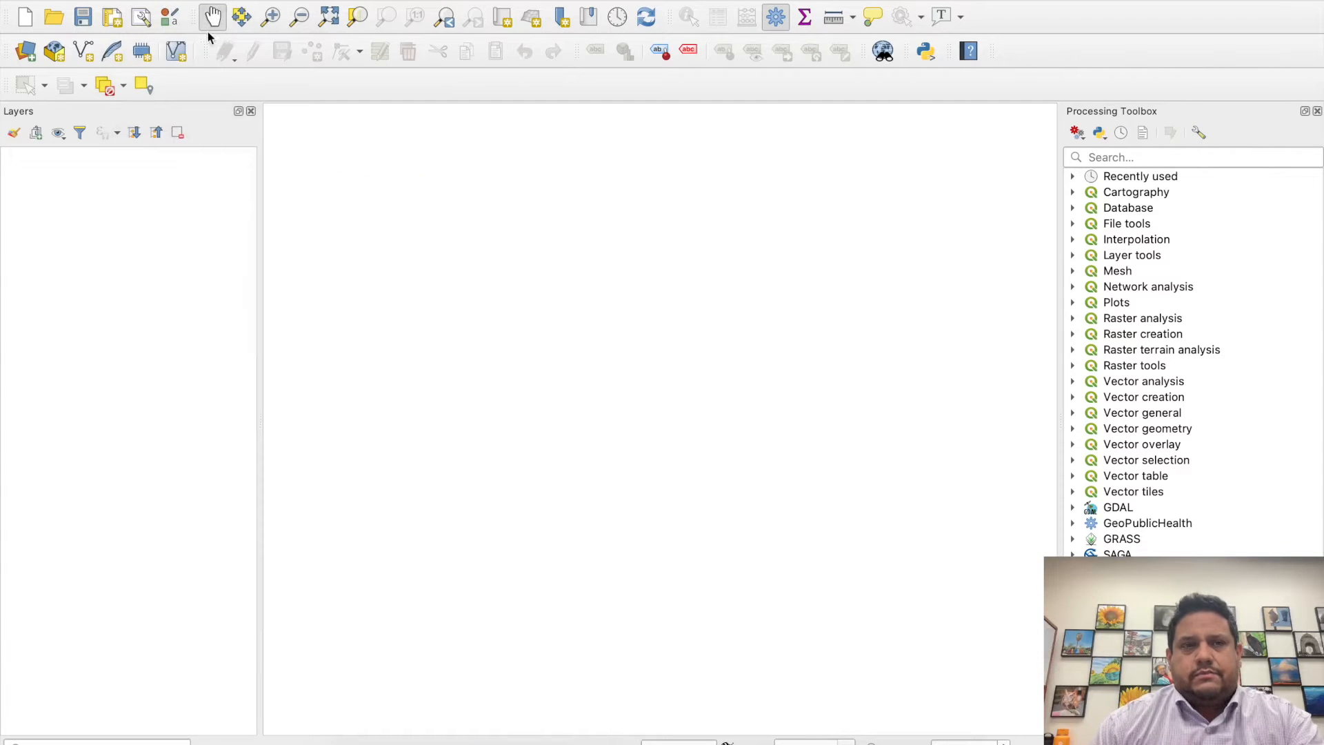
# - Save the project as "Lab 2 Demo 22FEB22" in the Lab 2 folder
pyautogui.click(83, 17)
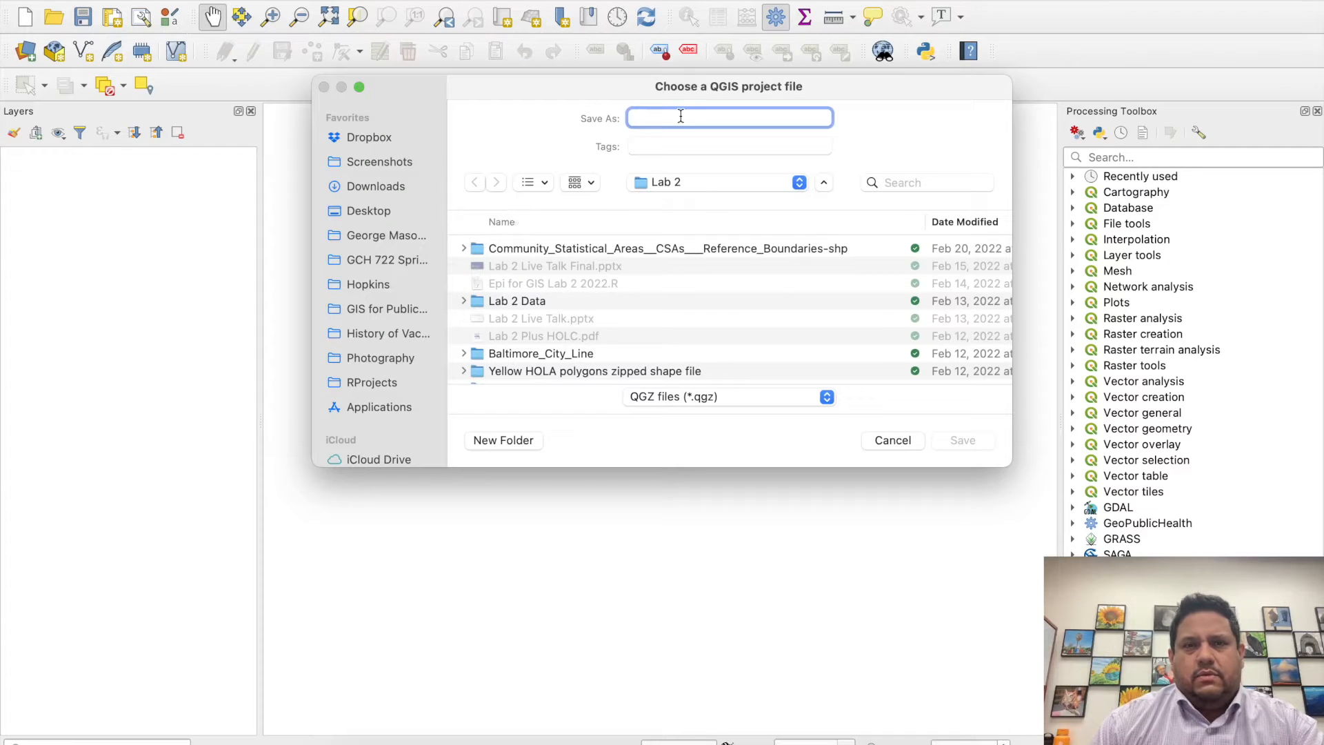
pyautogui.write('Lab 2 Demo 22FEB22')
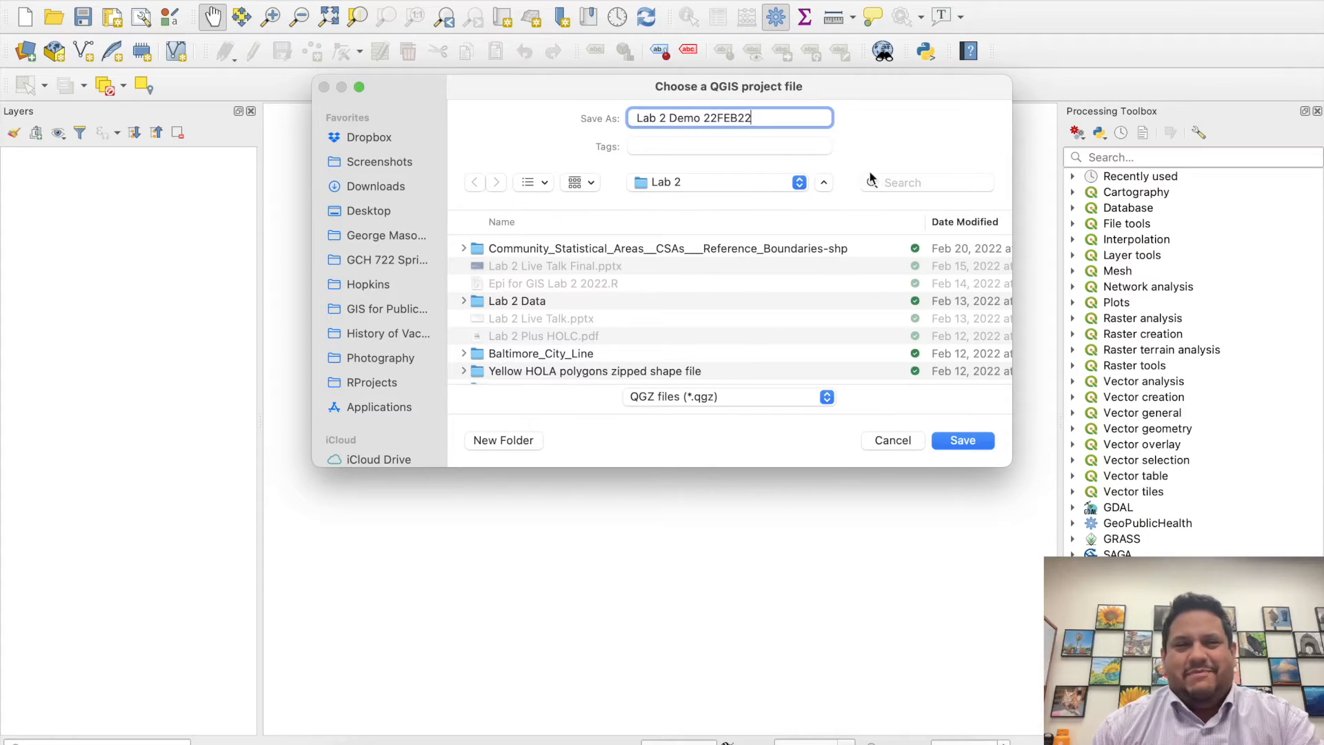
pyautogui.click(963, 440)
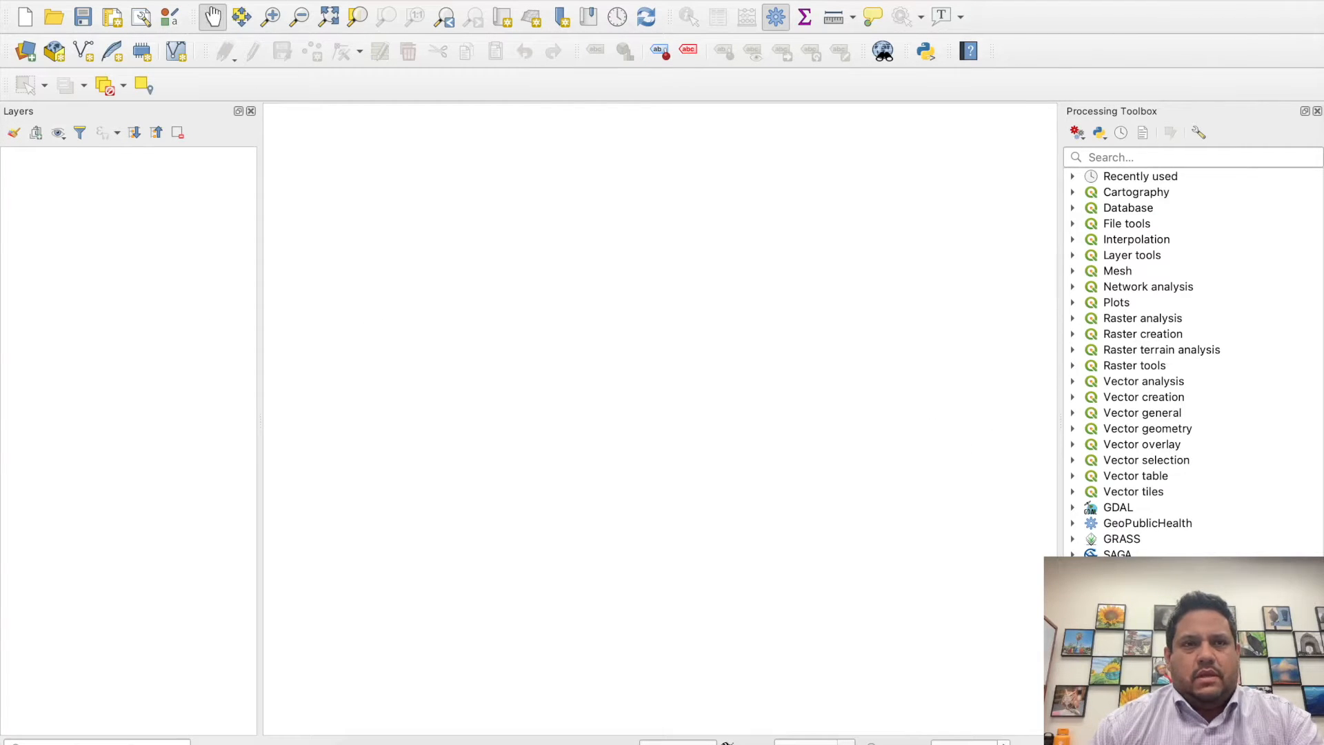
# - Choose hni.baltimore.xls from the Lab 2 Data folder as the source for a new vector layer
pyautogui.click(292, 0)
pyautogui.moveTo(308, 7)
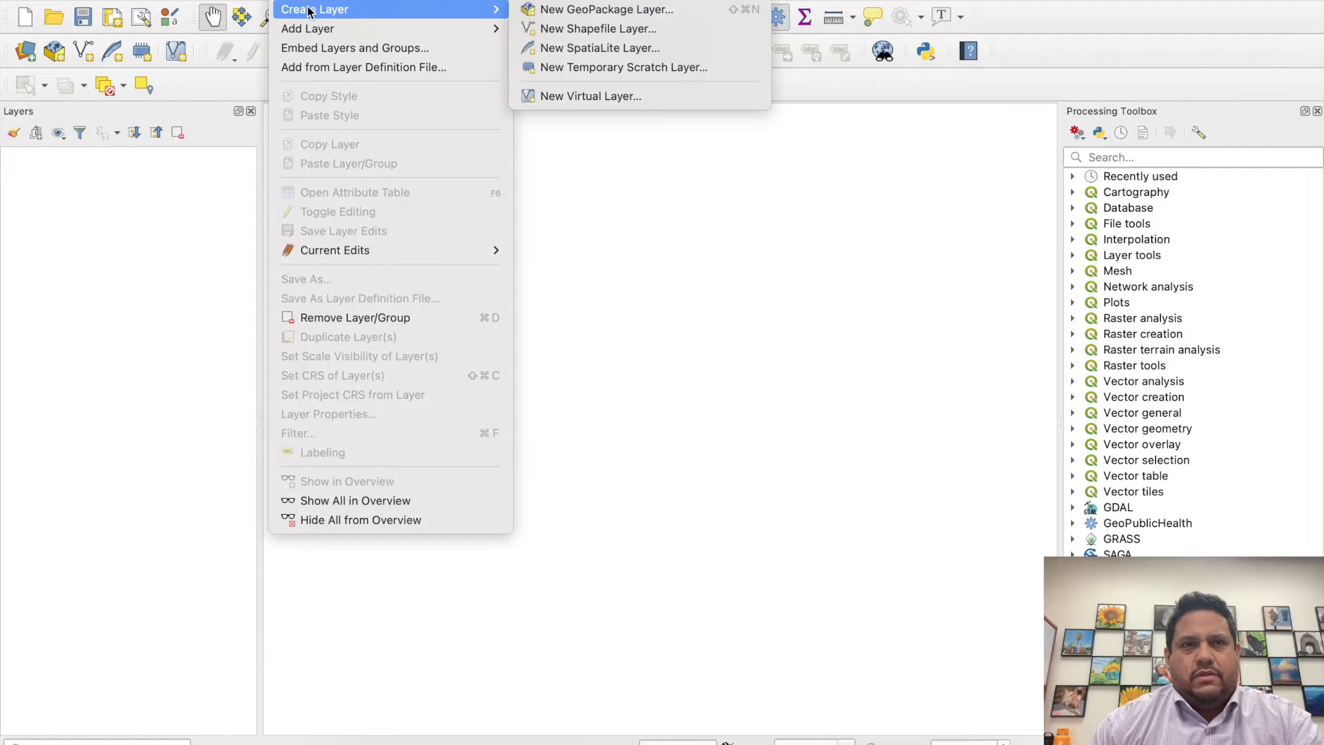
pyautogui.moveTo(414, 28)
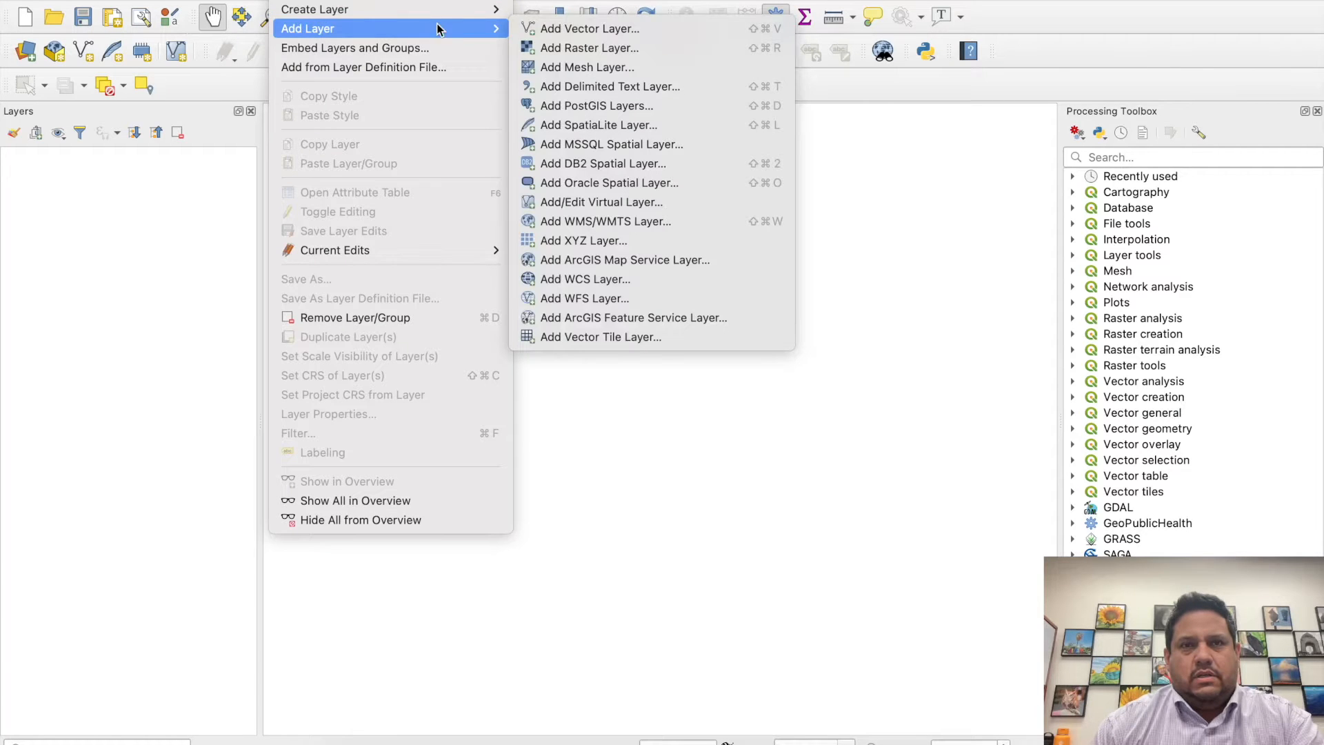
pyautogui.click(554, 31)
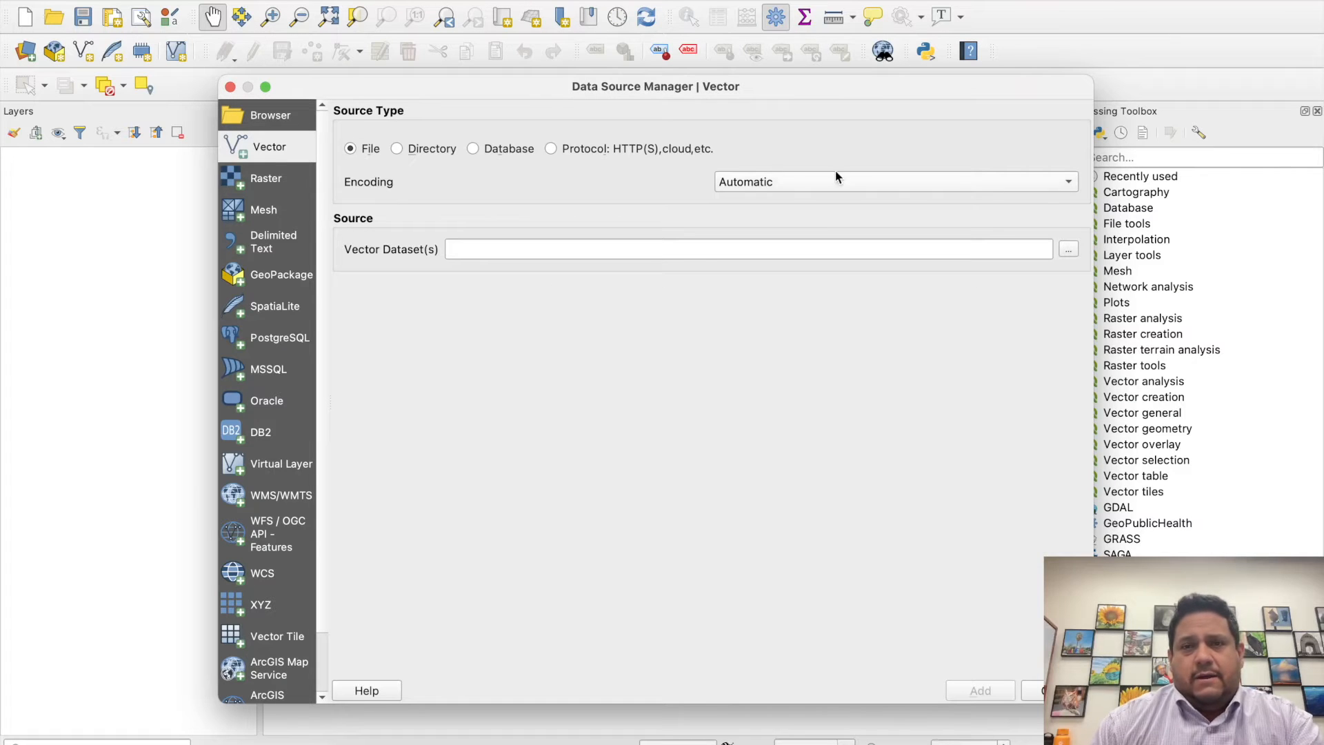
pyautogui.click(1069, 249)
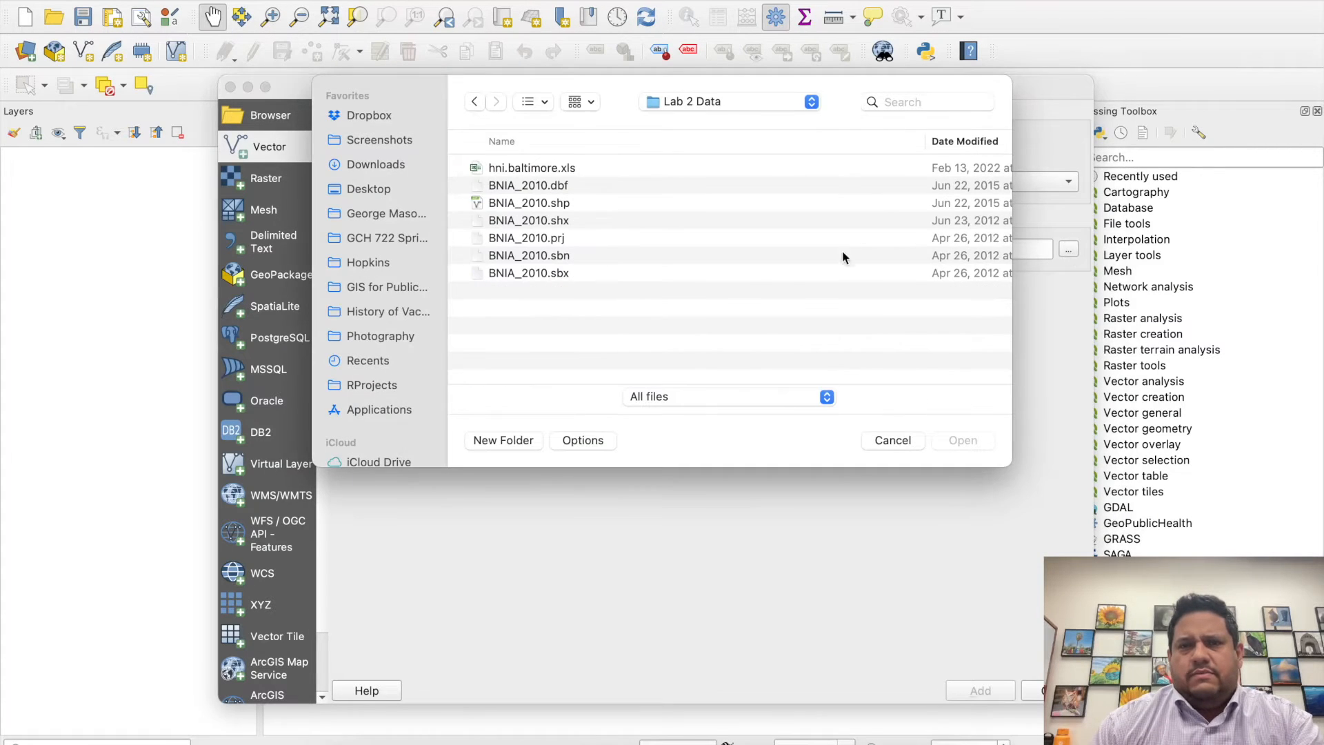
pyautogui.click(537, 170)
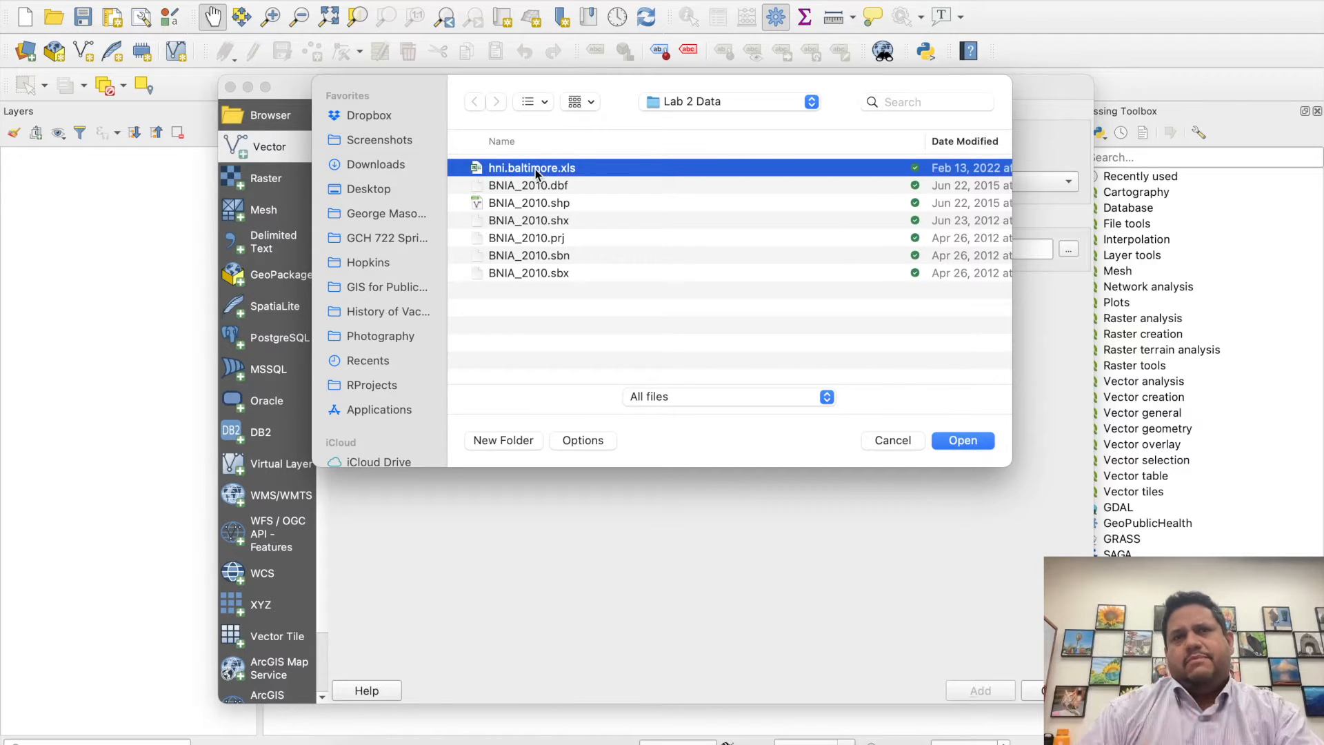
pyautogui.click(962, 438)
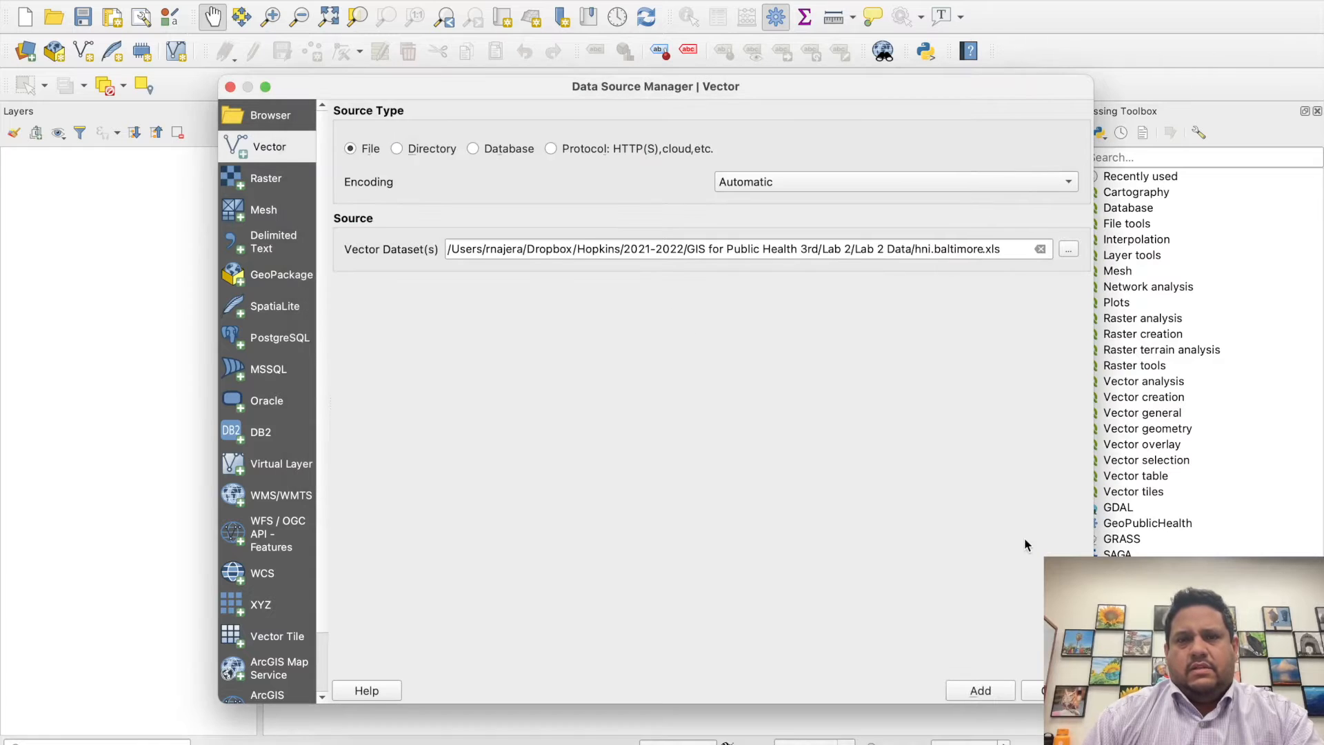
# - Add only the Data sheet of the workbook to the project and close the data source manager
pyautogui.click(980, 690)
pyautogui.click(455, 336)
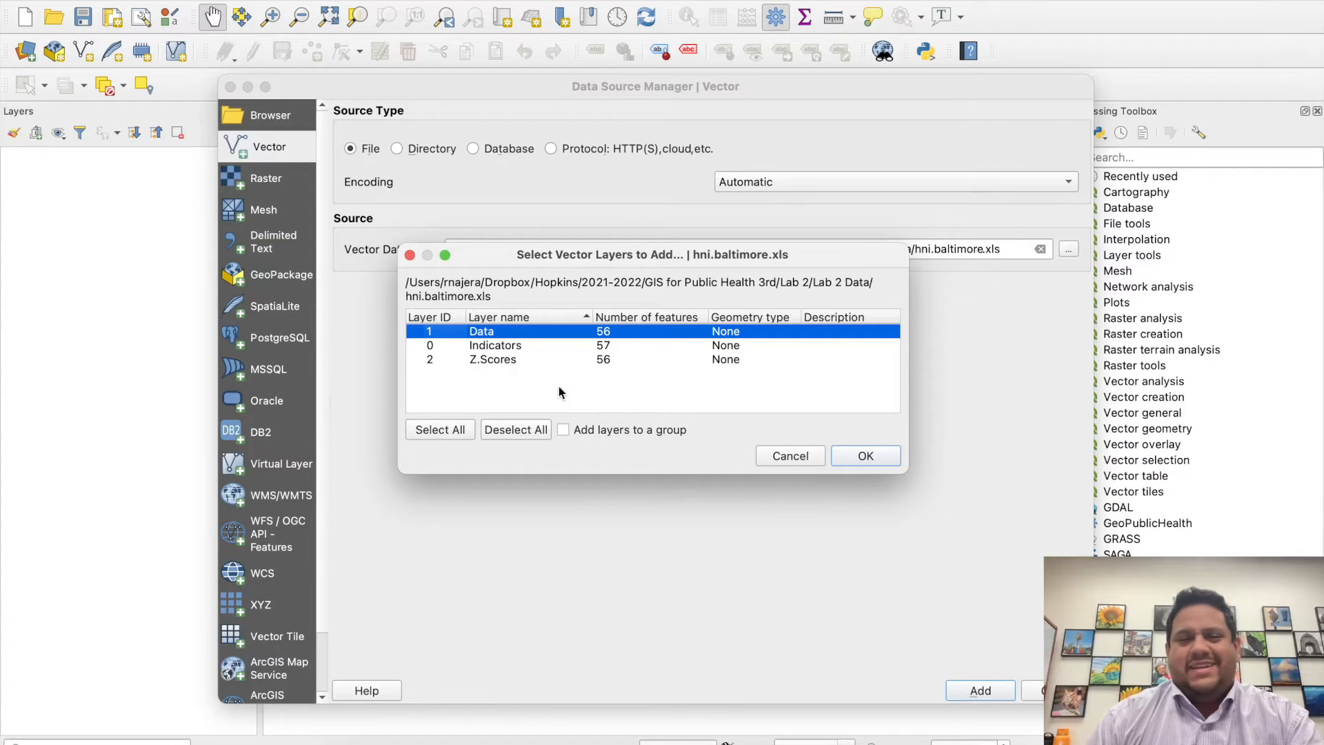
pyautogui.click(865, 456)
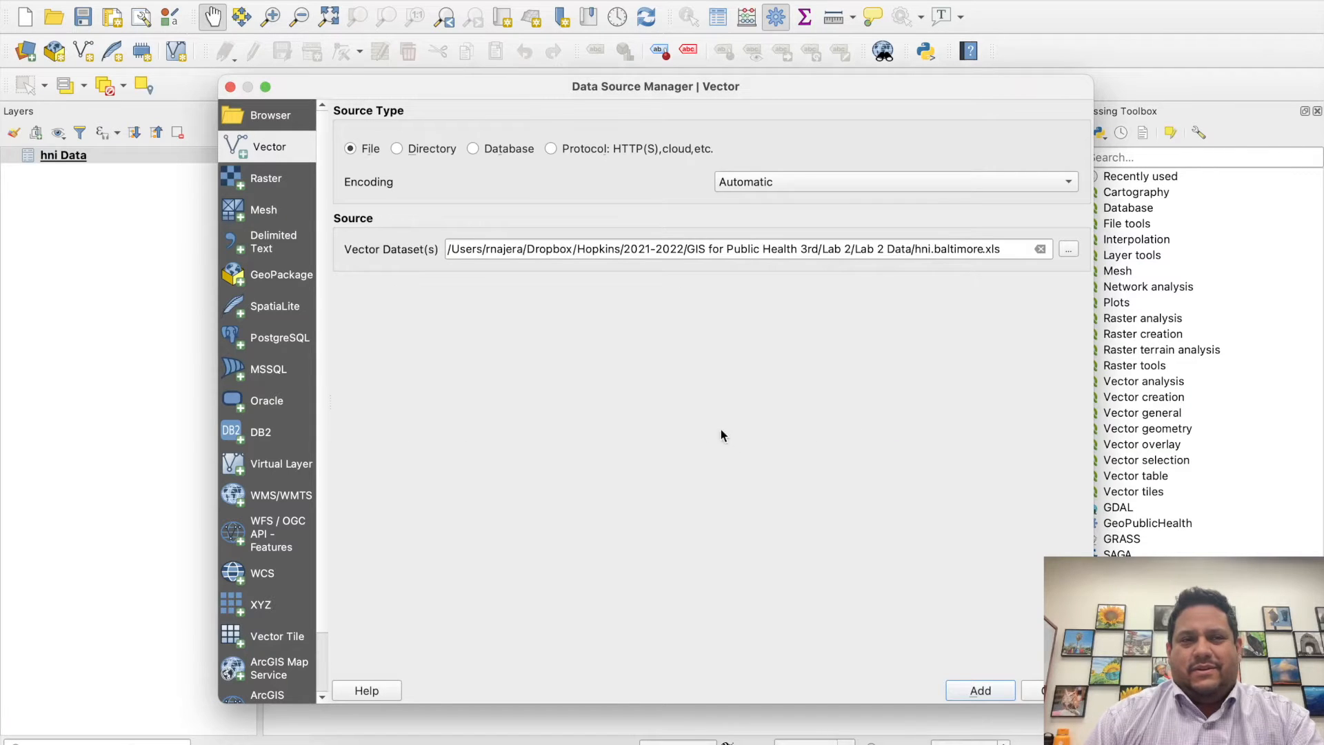
pyautogui.click(1055, 690)
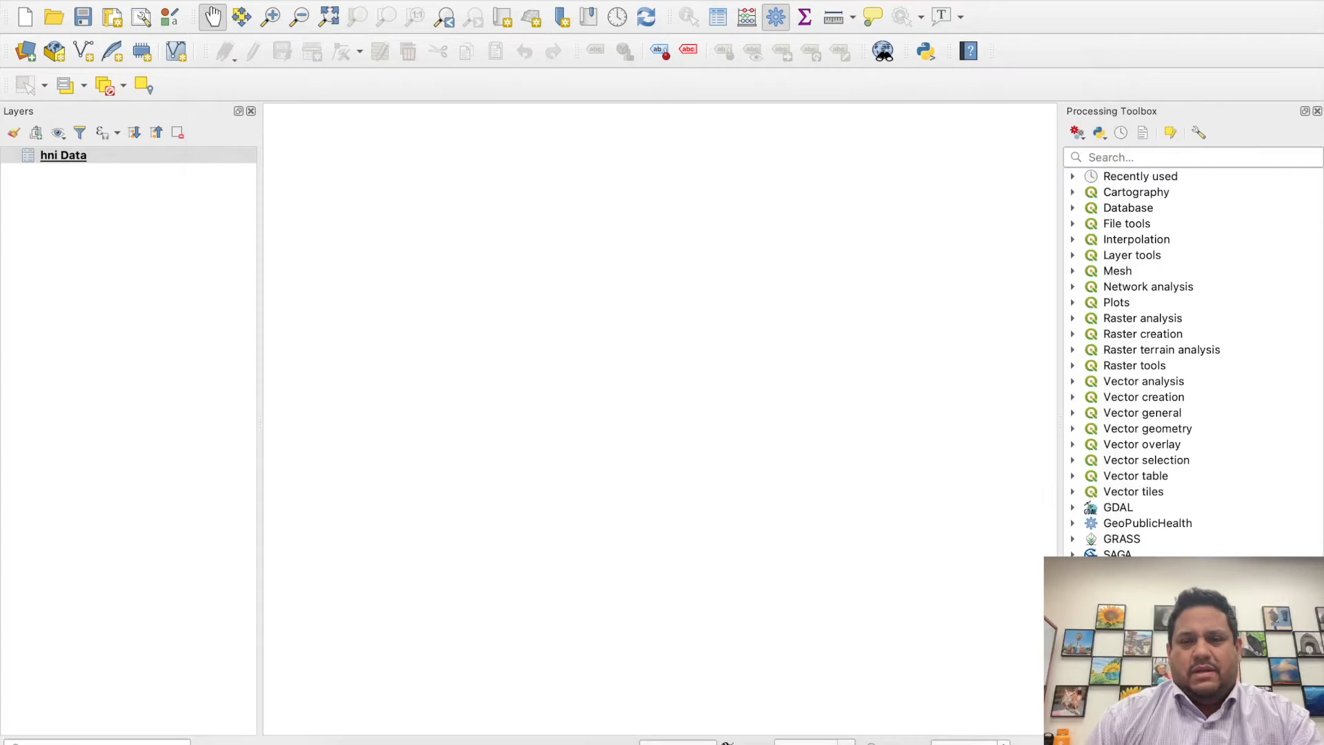
# - Open the attribute table of the hni Data layer and examine its columns and neighborhood rows
pyautogui.click(147, 155)
pyautogui.rightClick(146, 154)
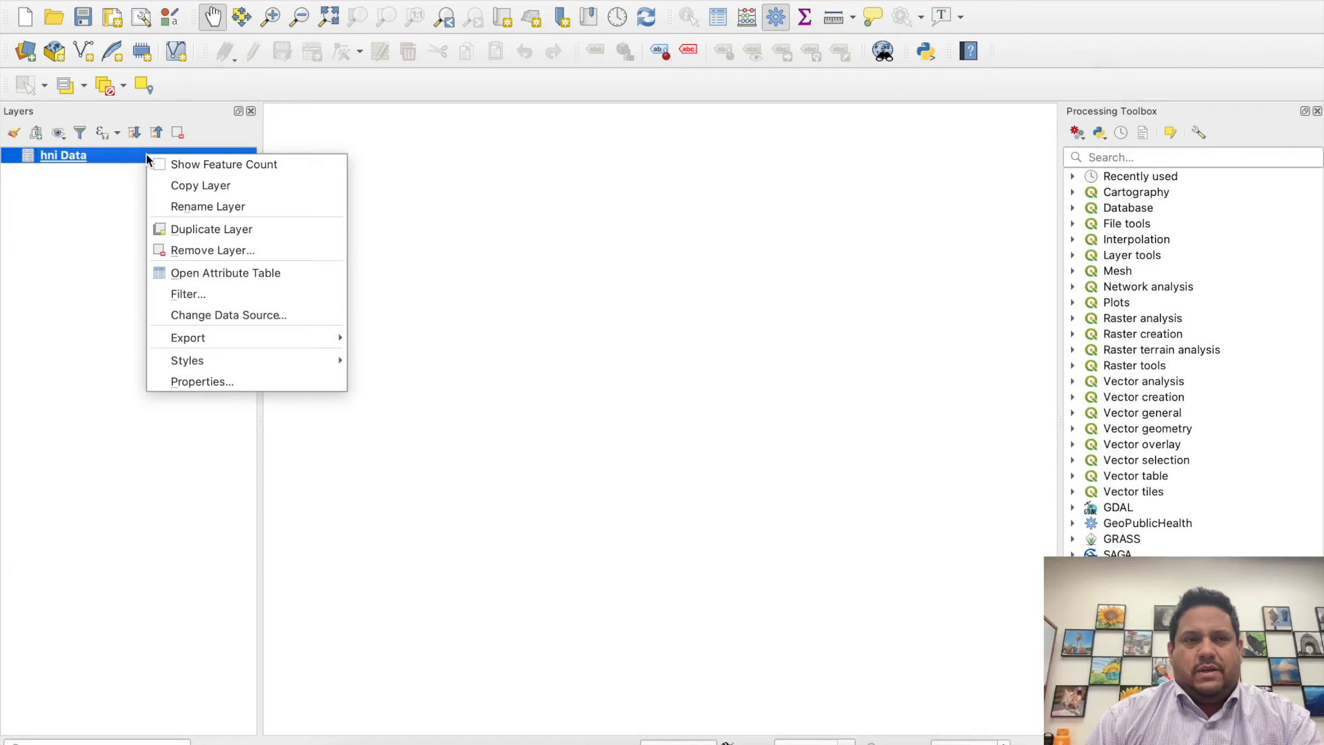
pyautogui.click(225, 273)
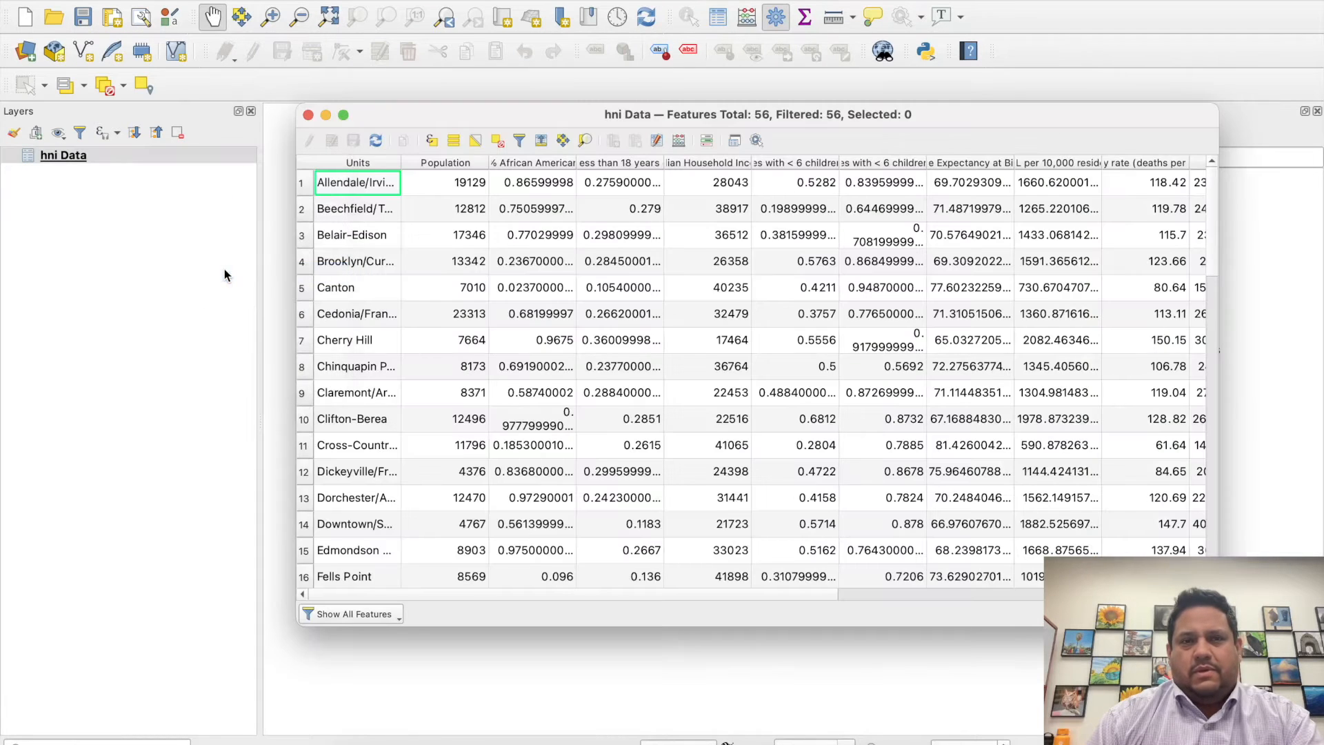
pyautogui.hscroll(10, 515, 254)
pyautogui.hscroll(-10, 516, 254)
pyautogui.scroll(-4, 516, 254)
pyautogui.scroll(-12, 516, 254)
pyautogui.scroll(10, 497, 414)
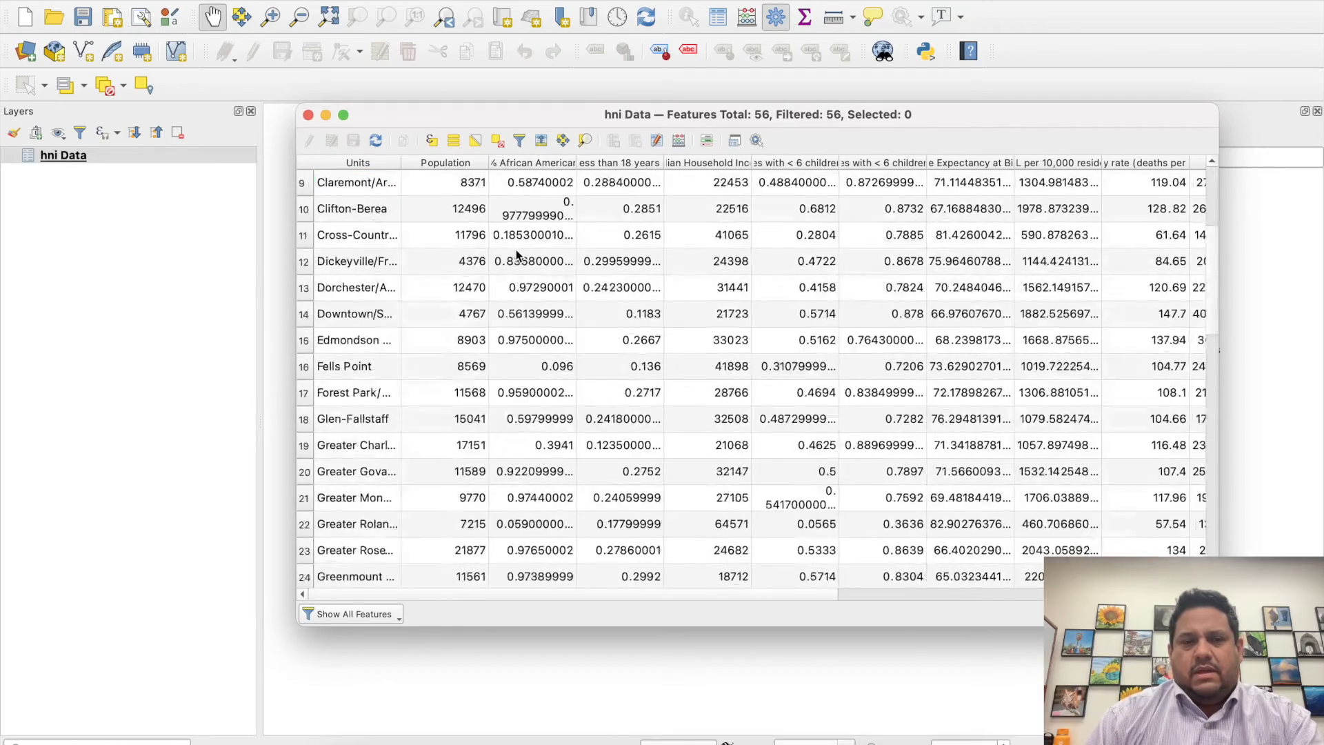
pyautogui.scroll(-10, 473, 565)
# - Select the Harbor East row at the end of the table, examine its values, and close the table
pyautogui.click(374, 574)
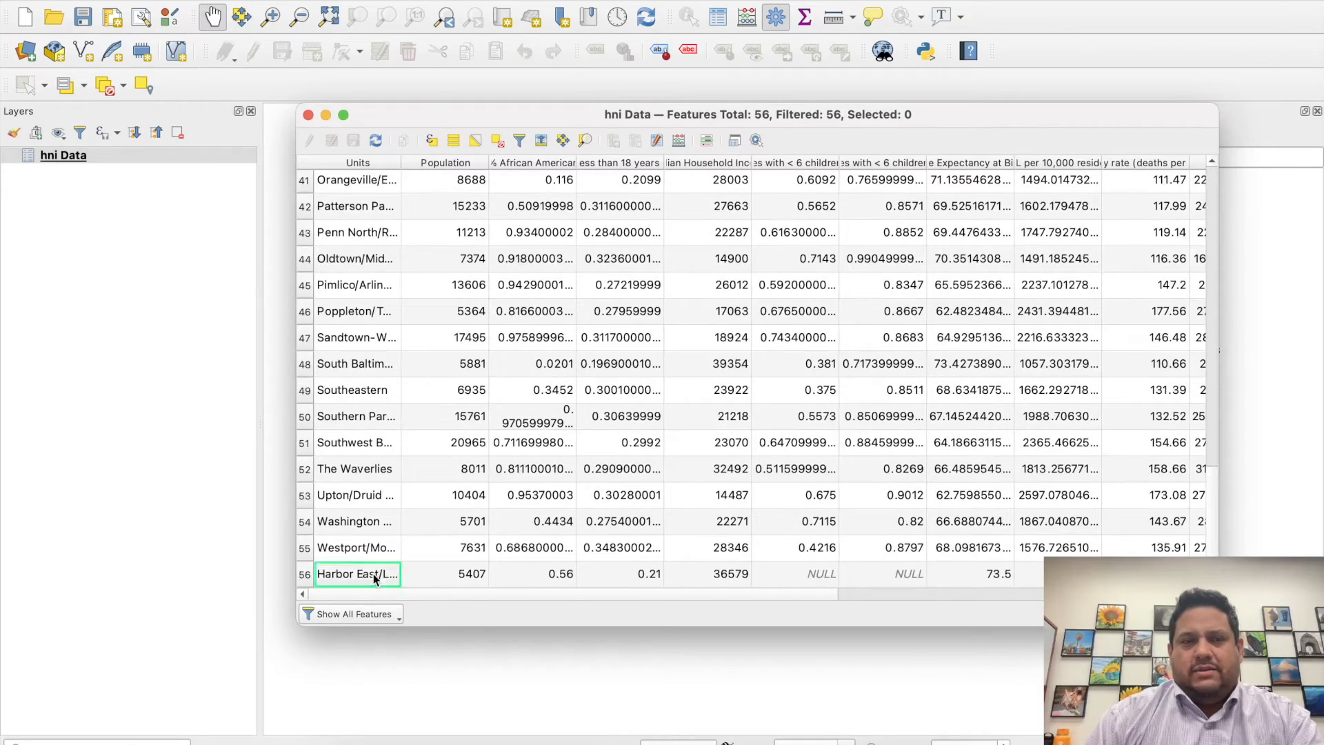
pyautogui.click(305, 575)
pyautogui.hscroll(8, 535, 452)
pyautogui.hscroll(-8, 782, 401)
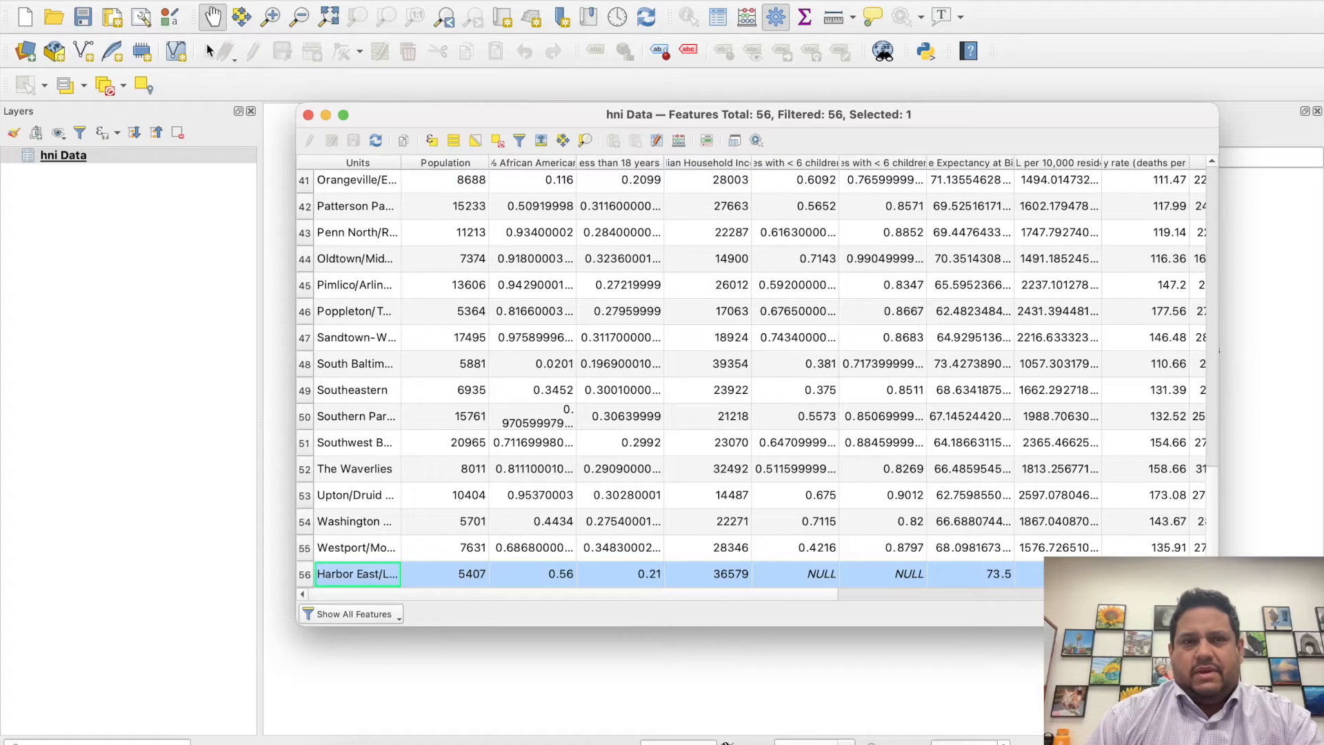
pyautogui.click(308, 115)
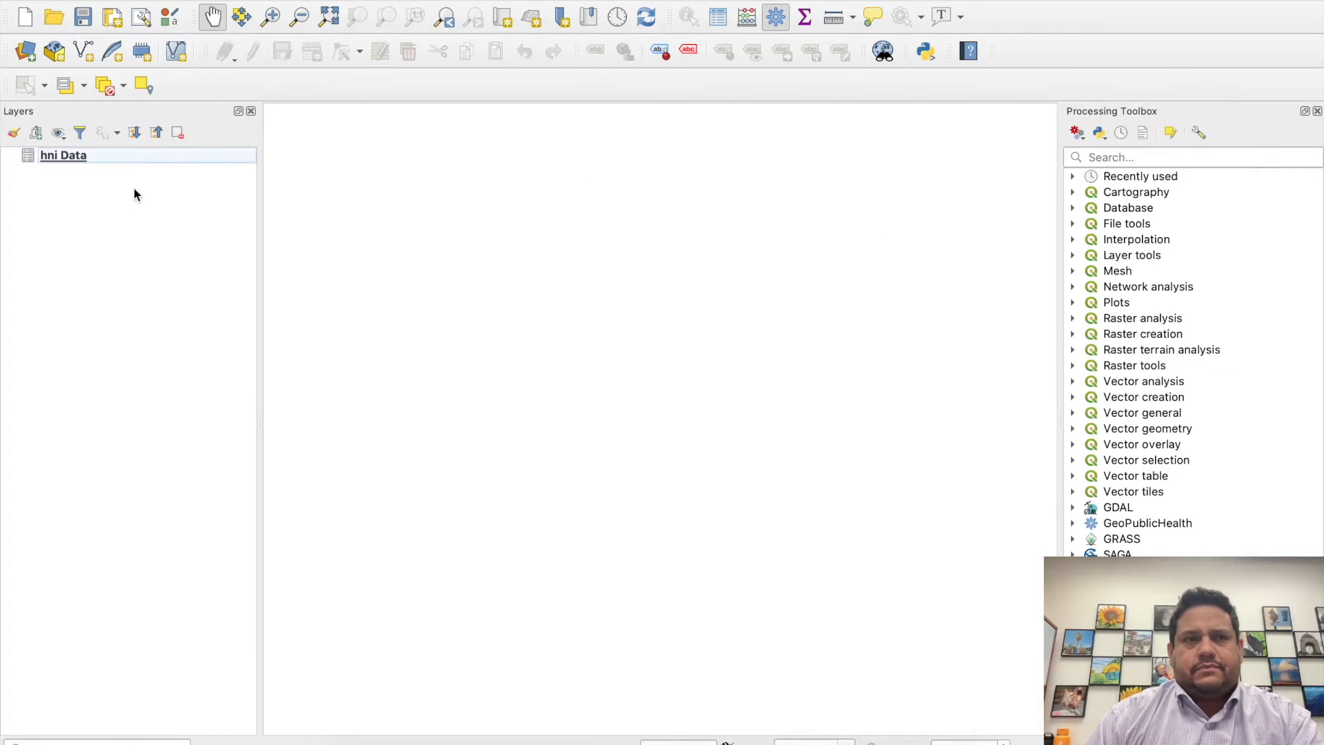
# - Add the BNIA_2010.shp shapefile as a vector layer, accepting the NAD83 to WGS 84 (24) transformation
pyautogui.click(293, 0)
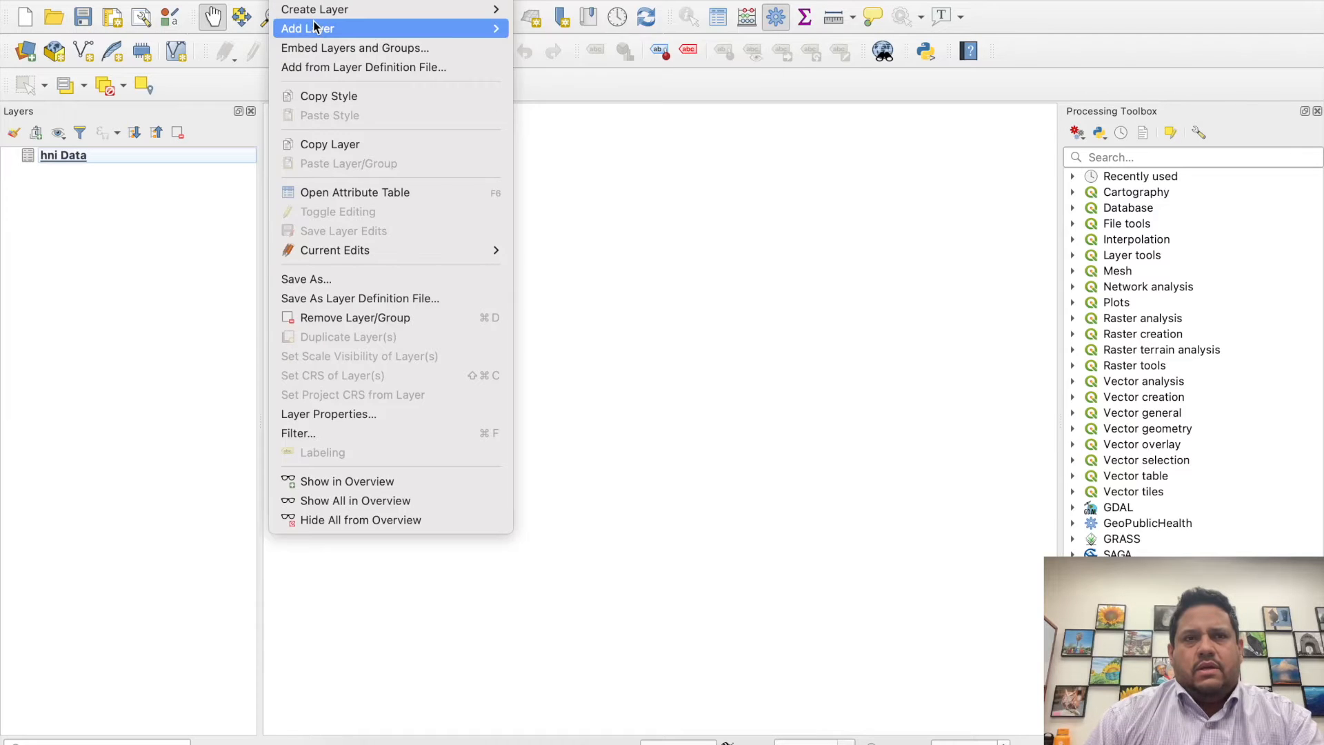
pyautogui.moveTo(449, 28)
pyautogui.click(554, 27)
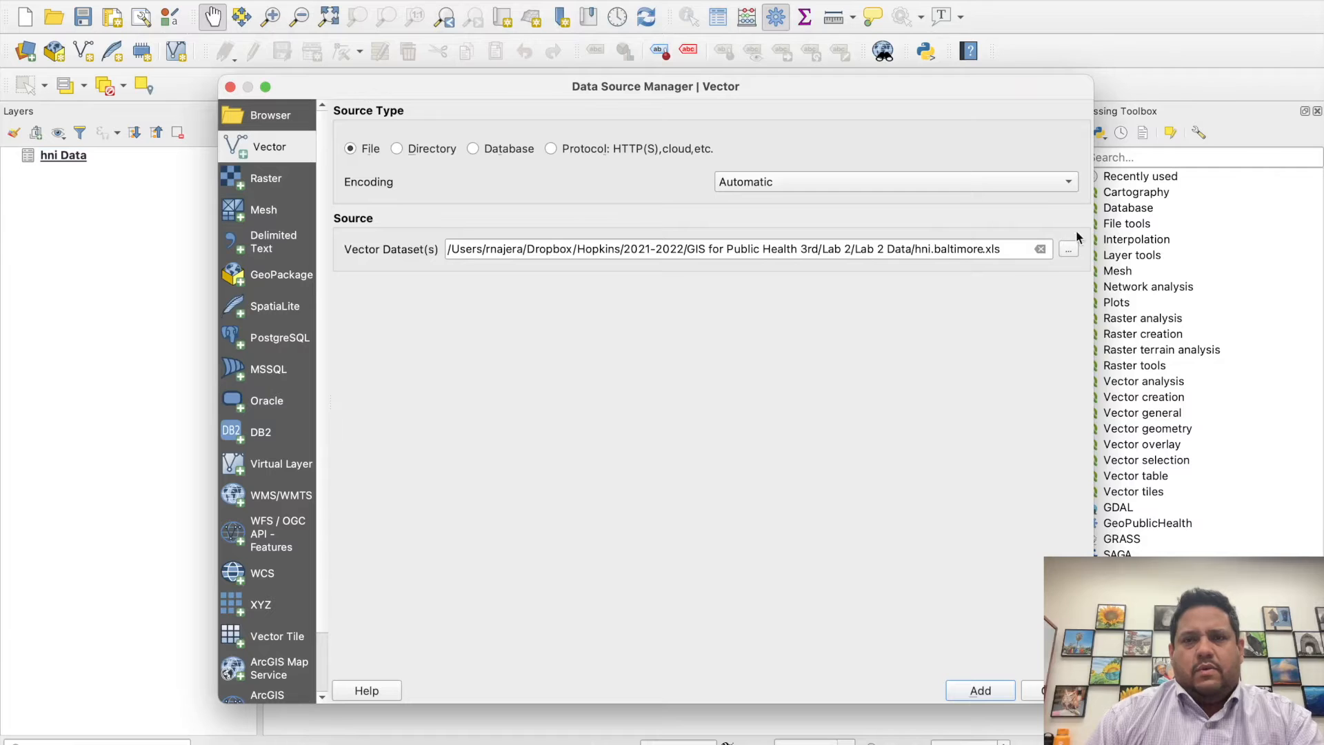
pyautogui.click(1068, 249)
pyautogui.click(554, 203)
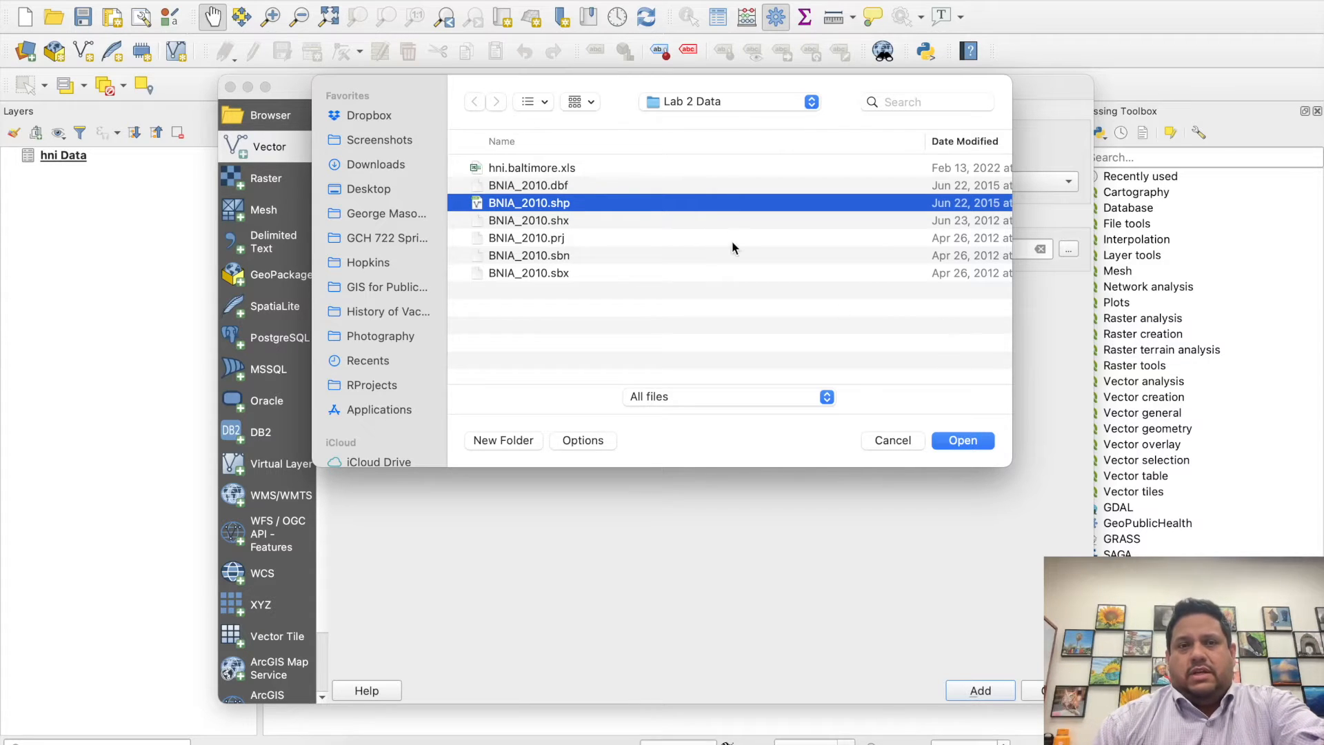
pyautogui.click(963, 440)
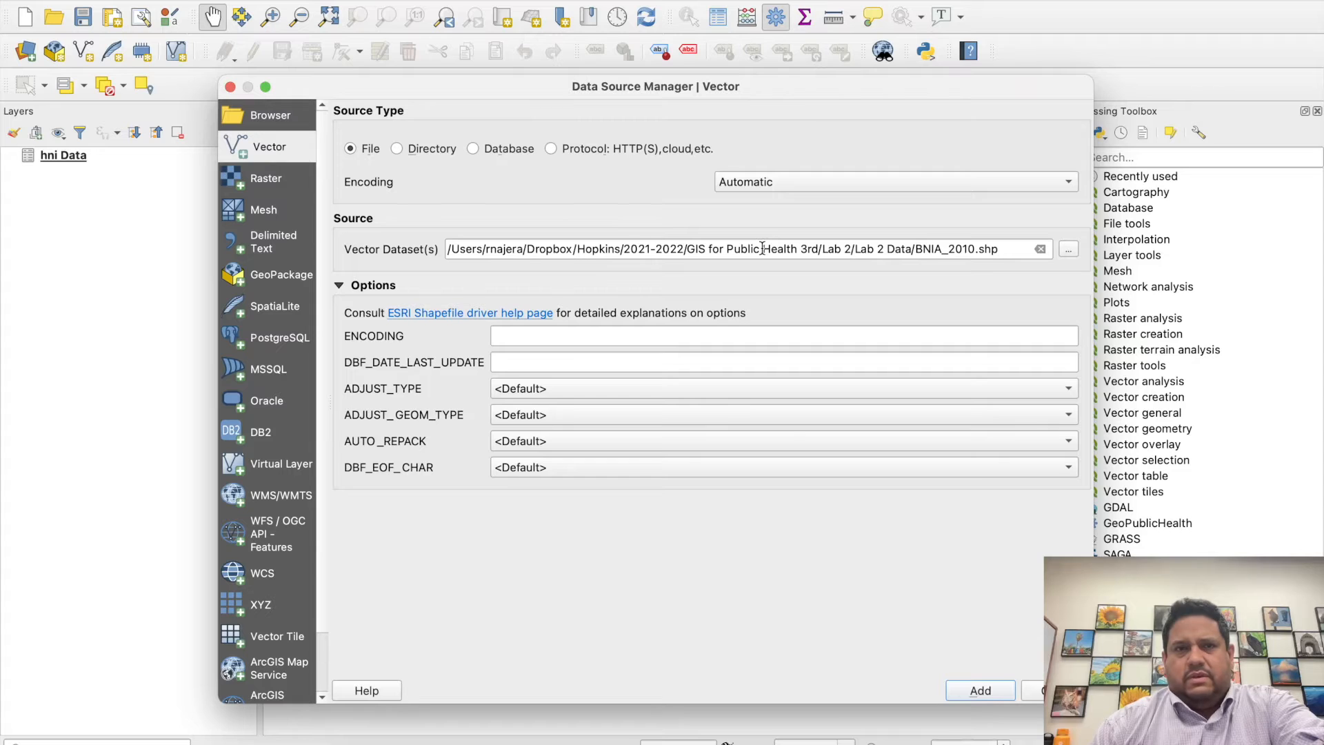
pyautogui.click(998, 692)
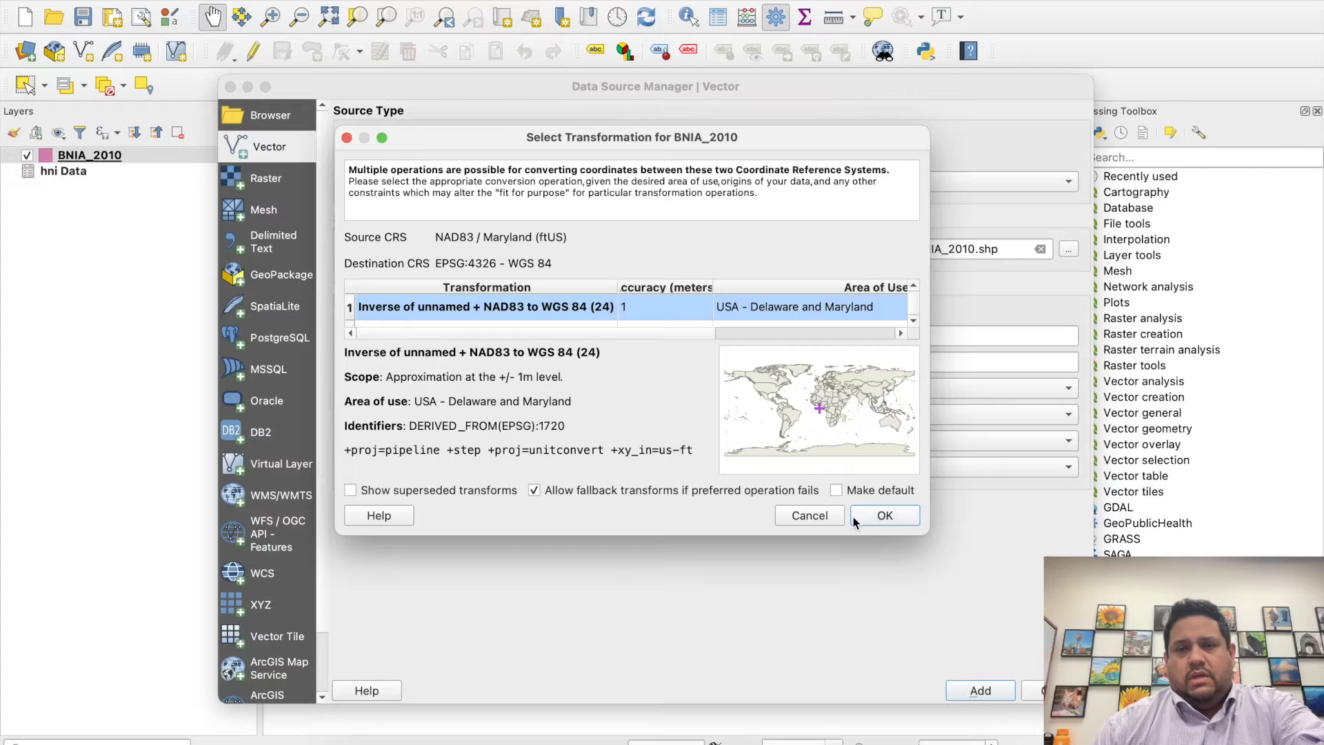
pyautogui.click(885, 516)
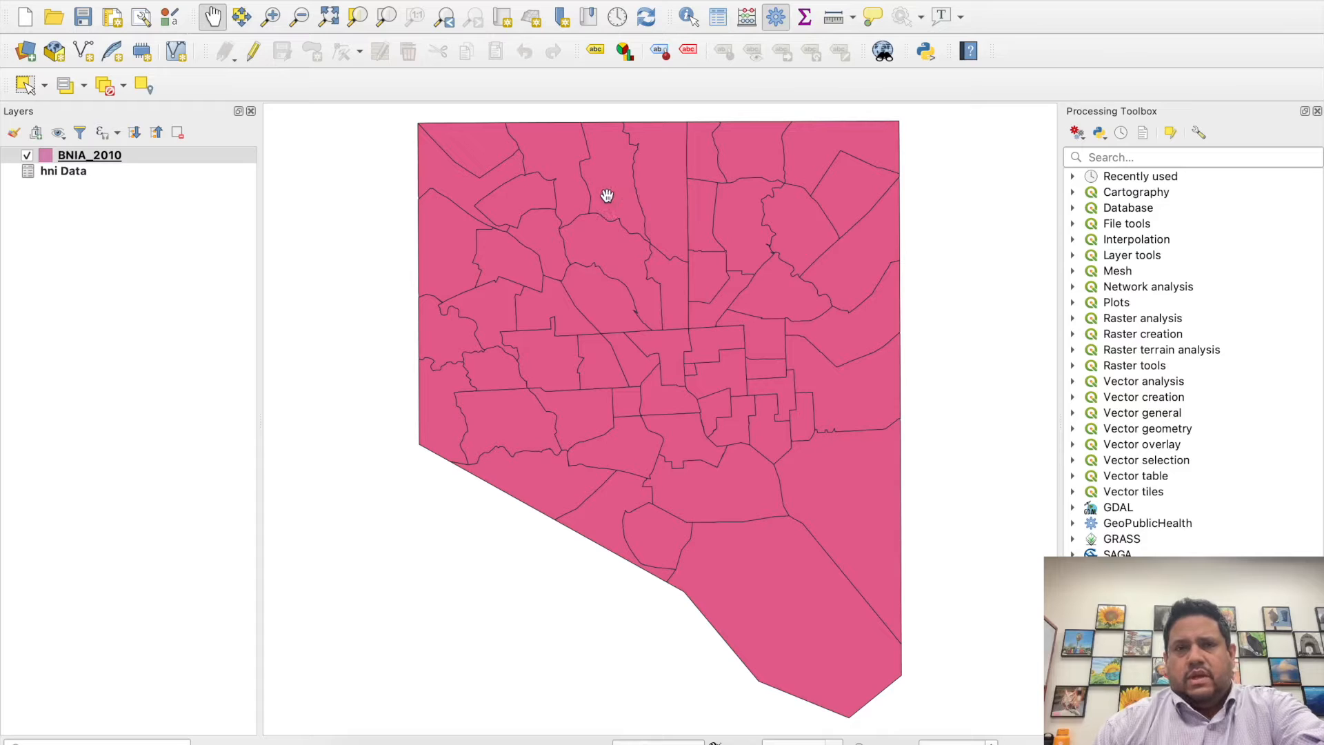
# - Examine the BNIA_2010 layer's properties for its coordinate reference system, geometry and feature information
pyautogui.rightClick(154, 156)
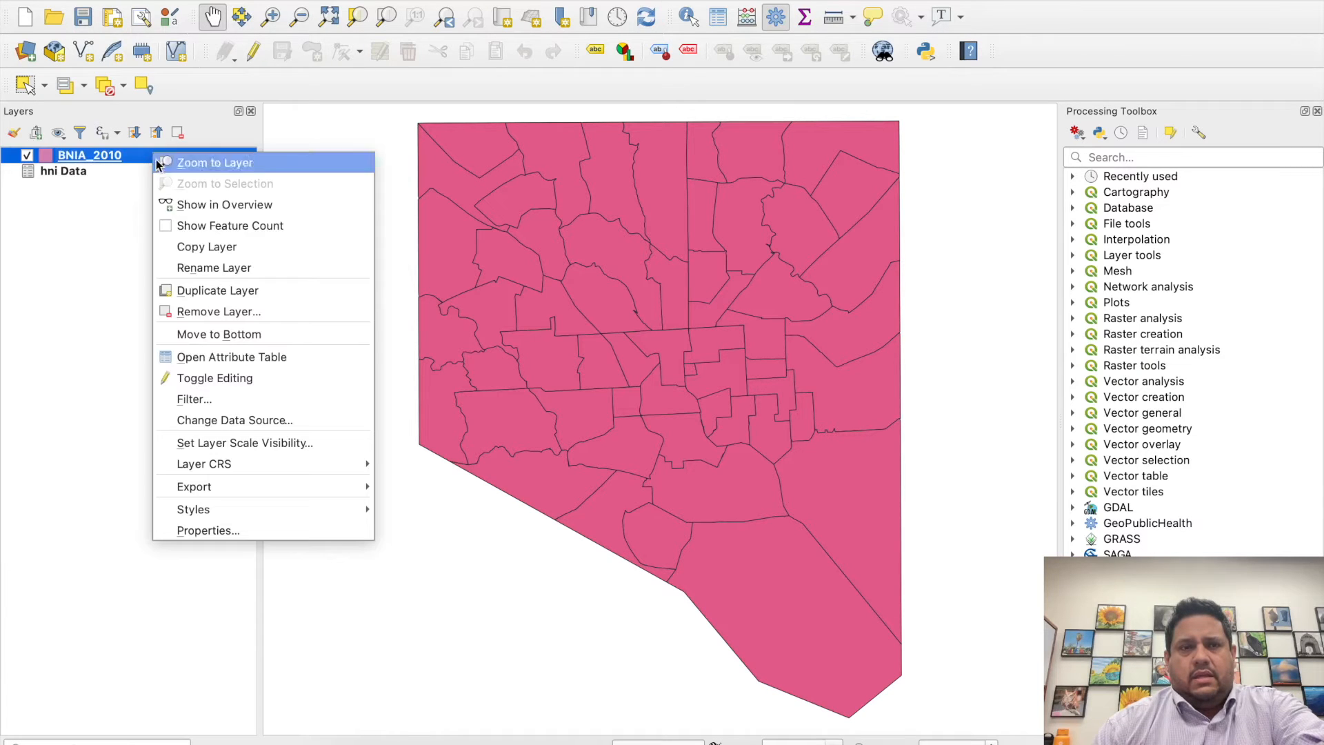
pyautogui.moveTo(233, 466)
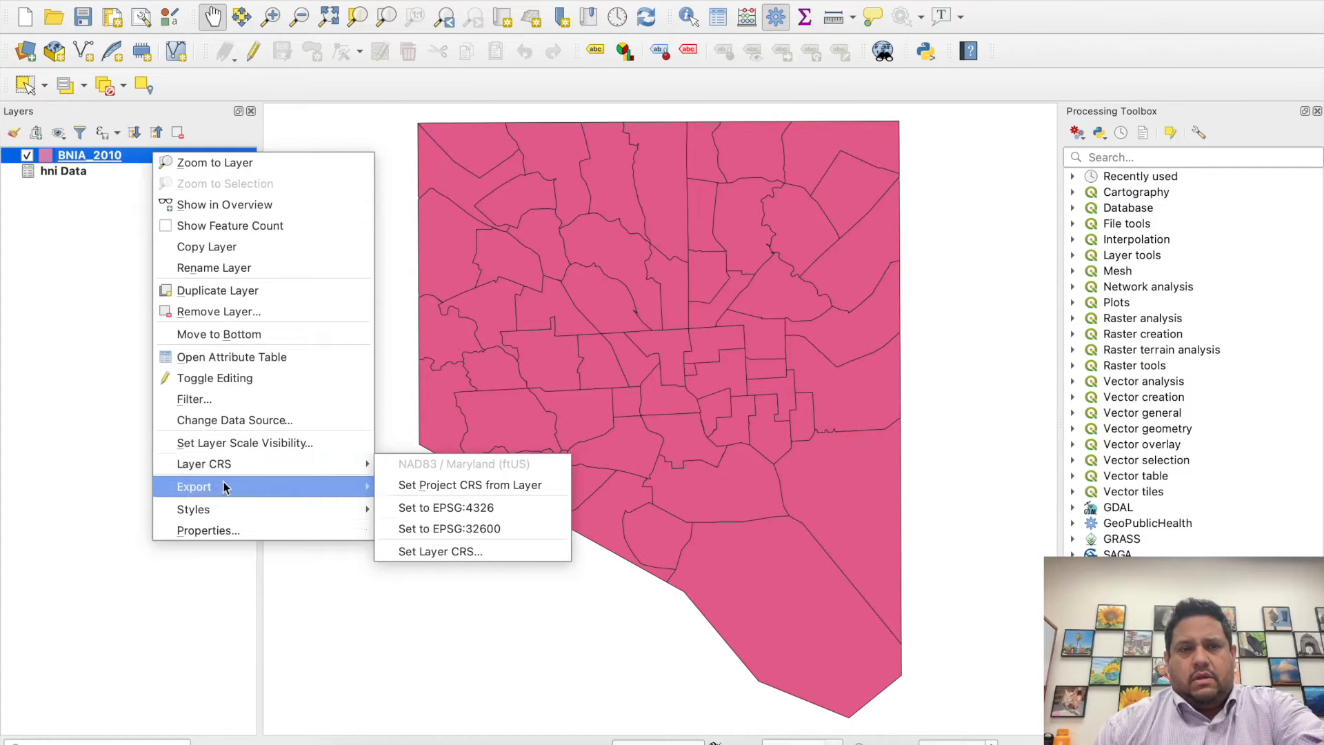
pyautogui.click(228, 530)
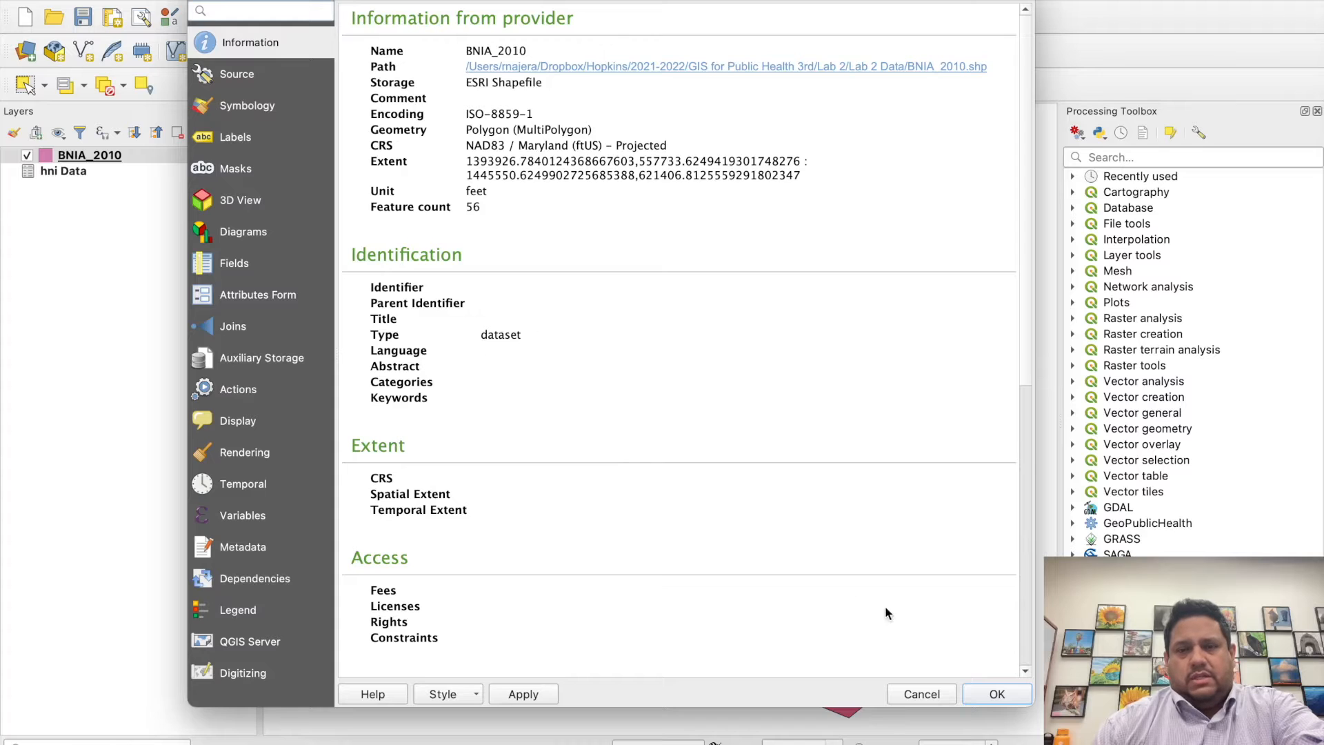
pyautogui.click(972, 694)
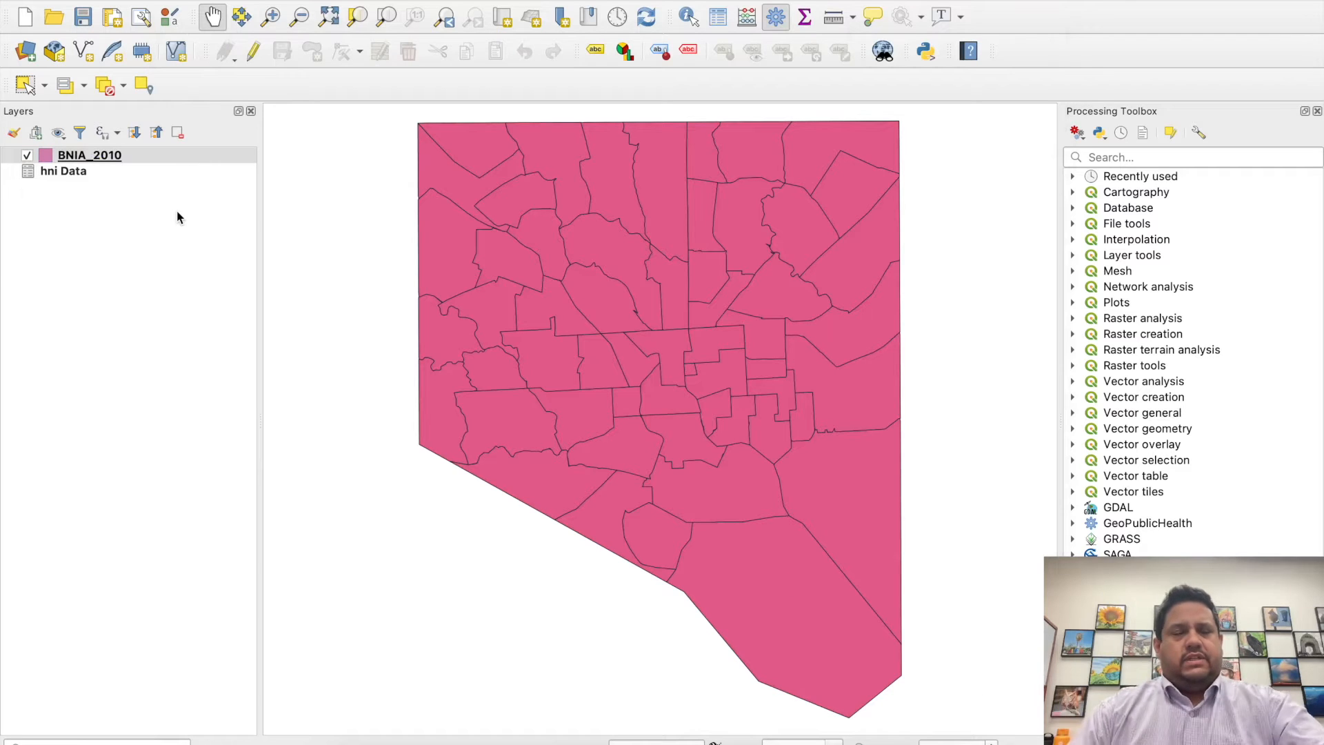
# - Duplicate the BNIA_2010 layer, and duplicate the resulting copy as well
pyautogui.rightClick(159, 153)
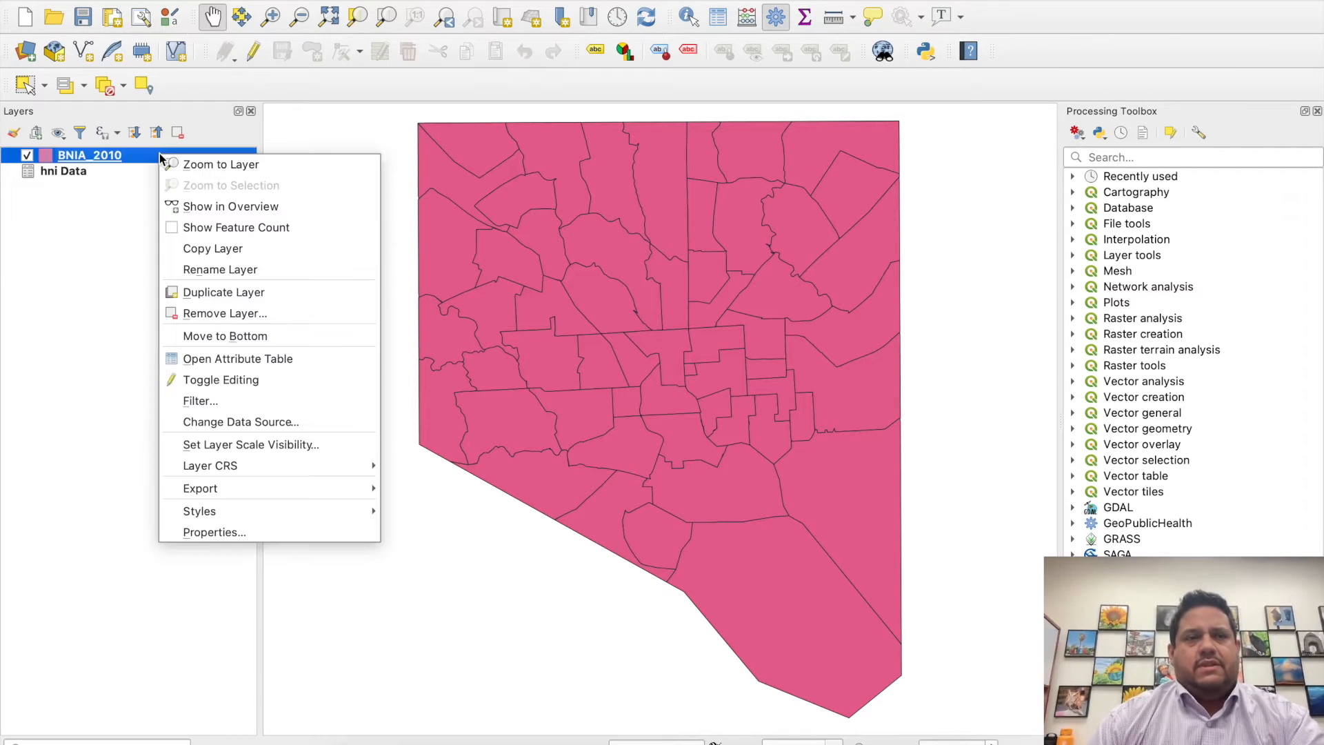
pyautogui.click(238, 292)
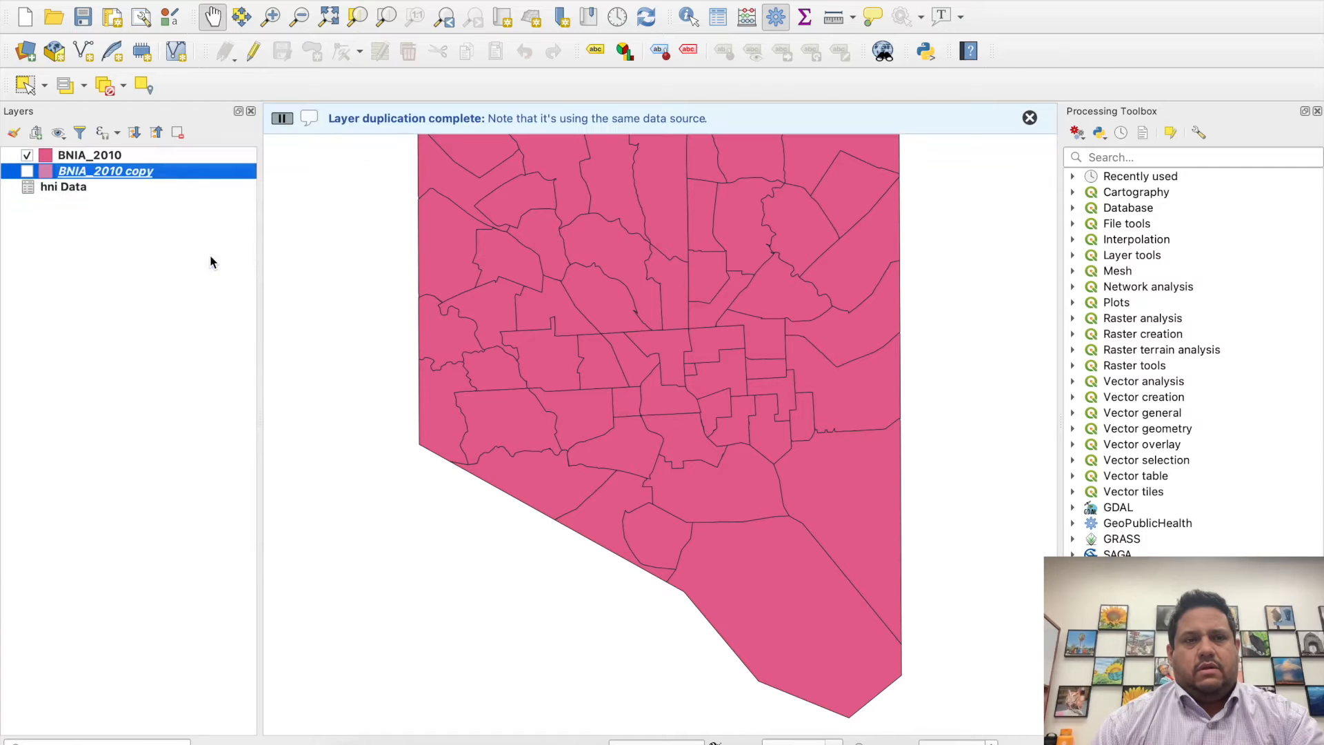
pyautogui.rightClick(185, 173)
pyautogui.click(237, 310)
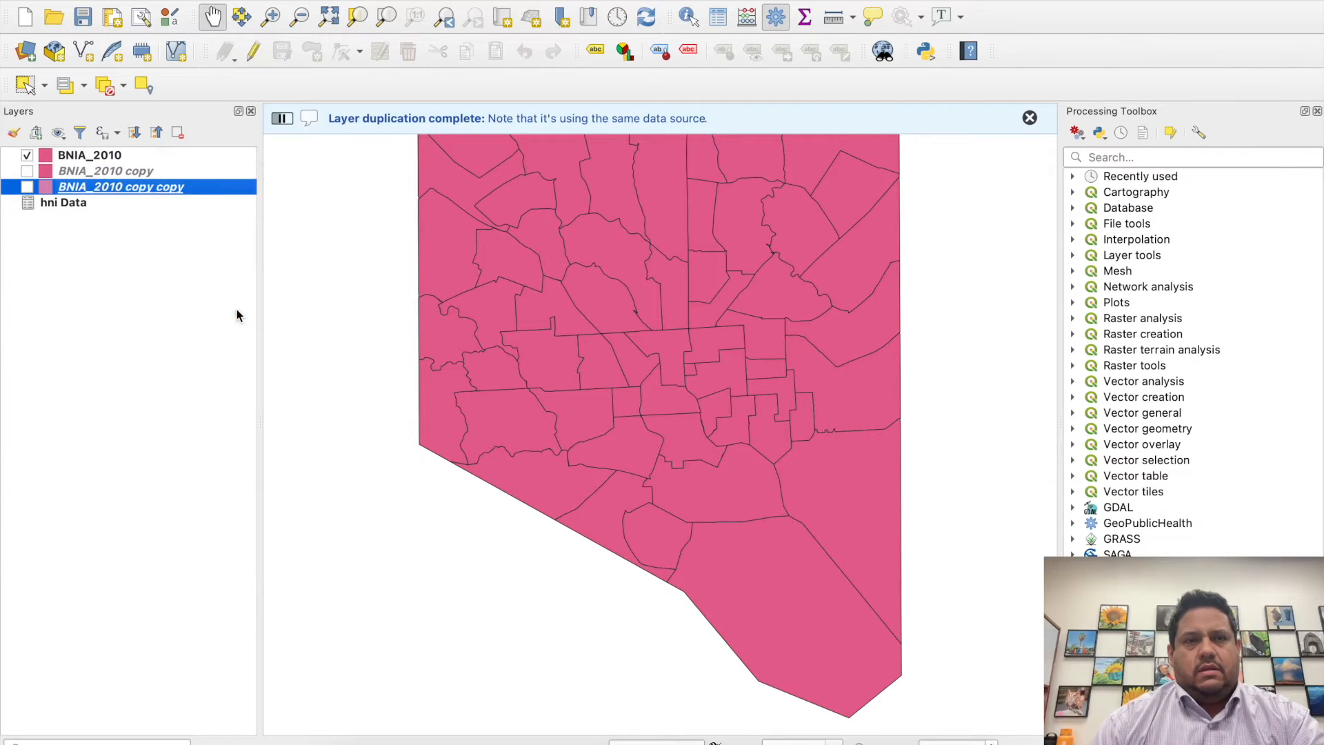
# - Add three more BNIA_2010 duplicates, each made from the newest copy in the layer list
pyautogui.rightClick(167, 187)
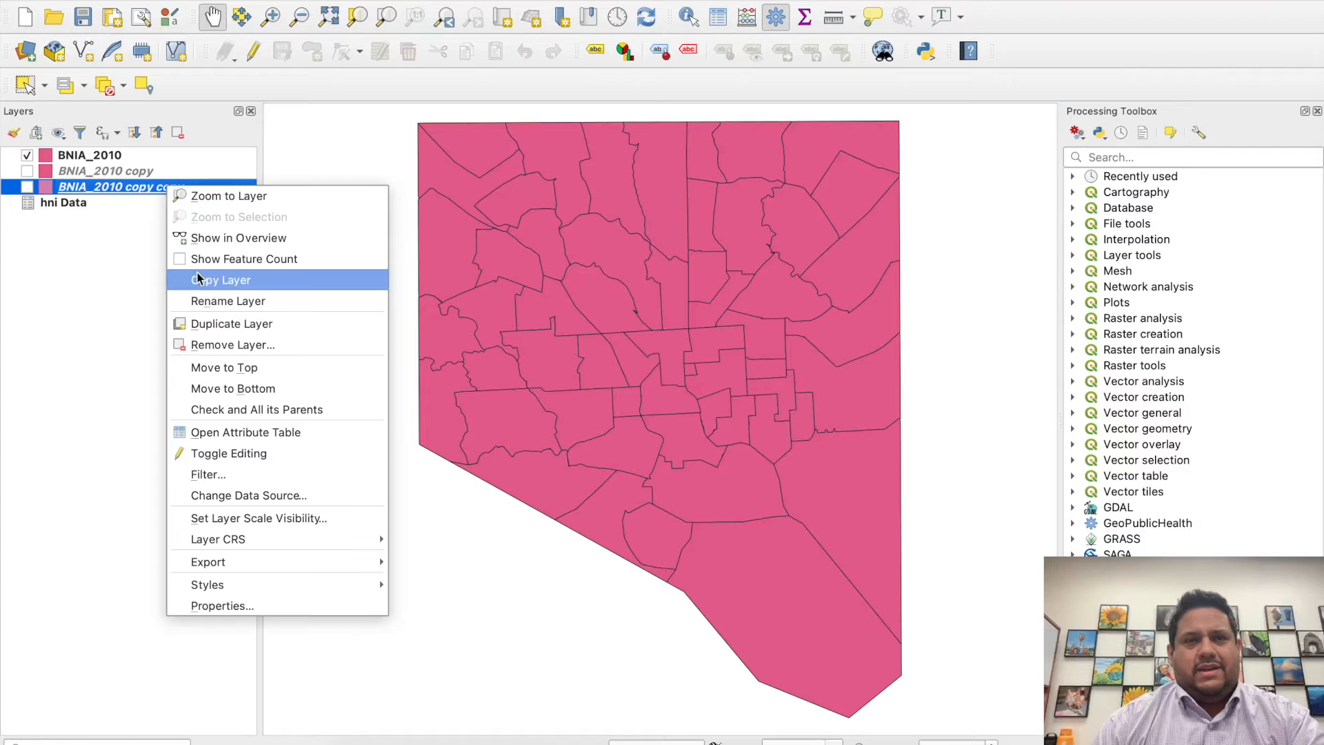
pyautogui.click(232, 325)
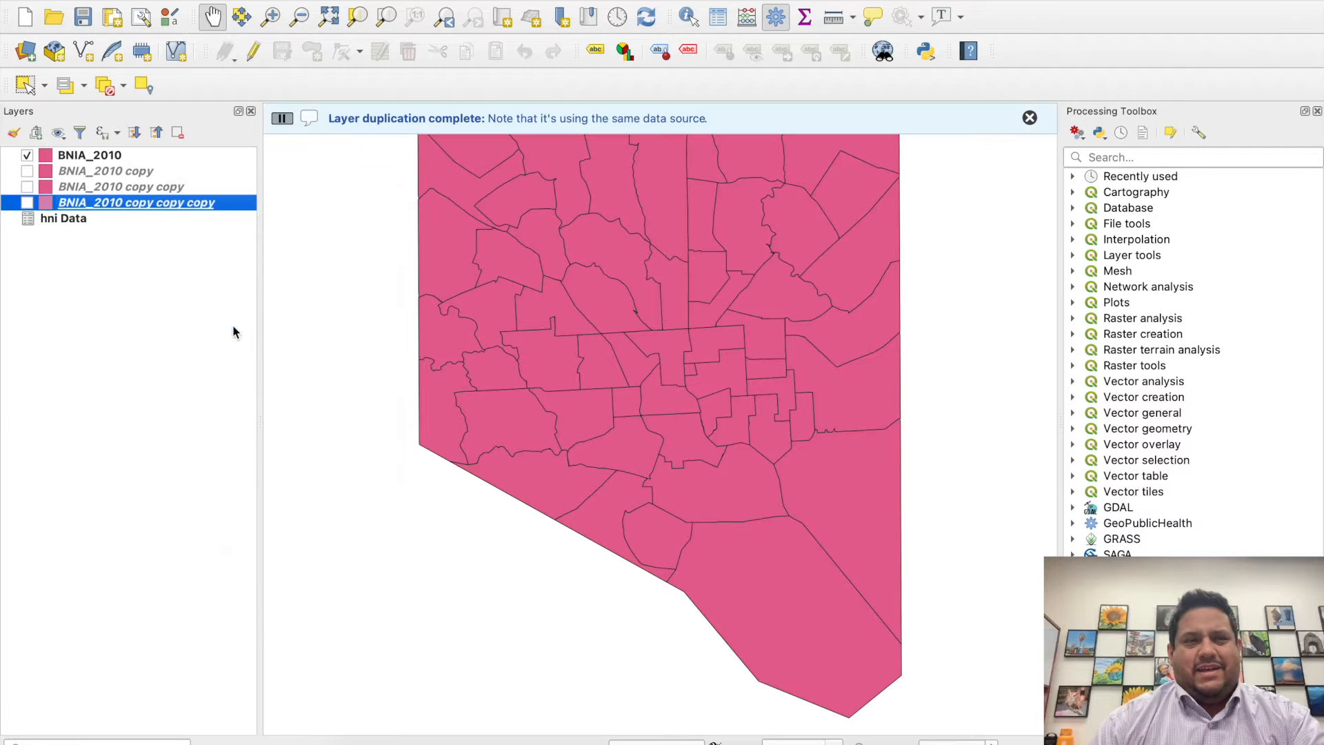
pyautogui.rightClick(174, 207)
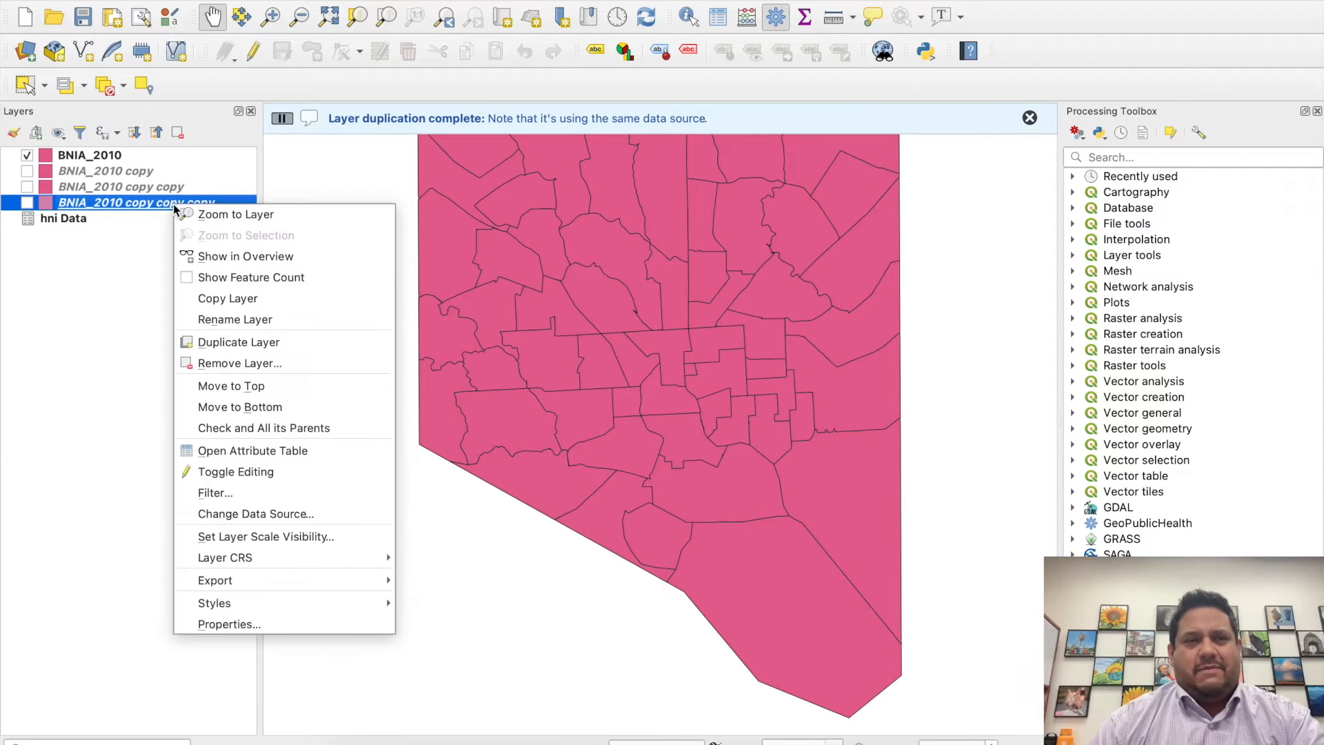
pyautogui.click(235, 345)
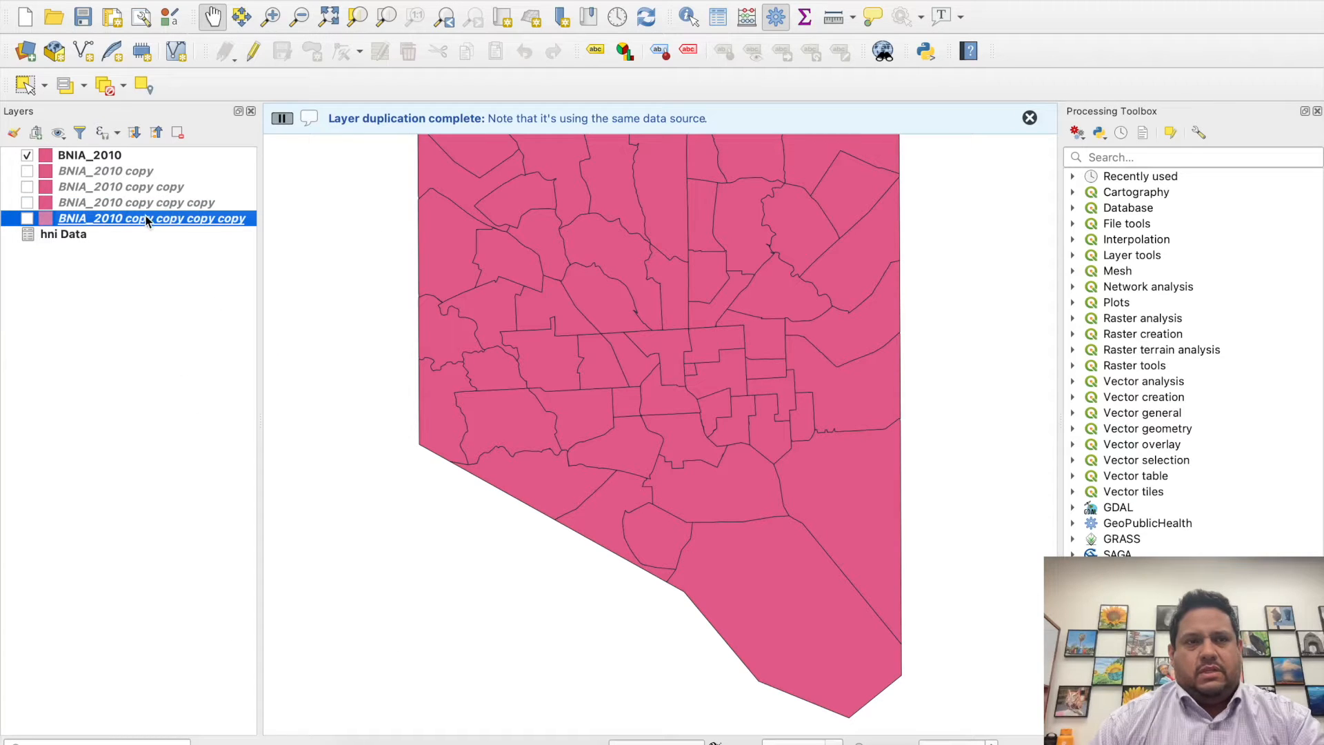
pyautogui.rightClick(152, 217)
pyautogui.click(209, 357)
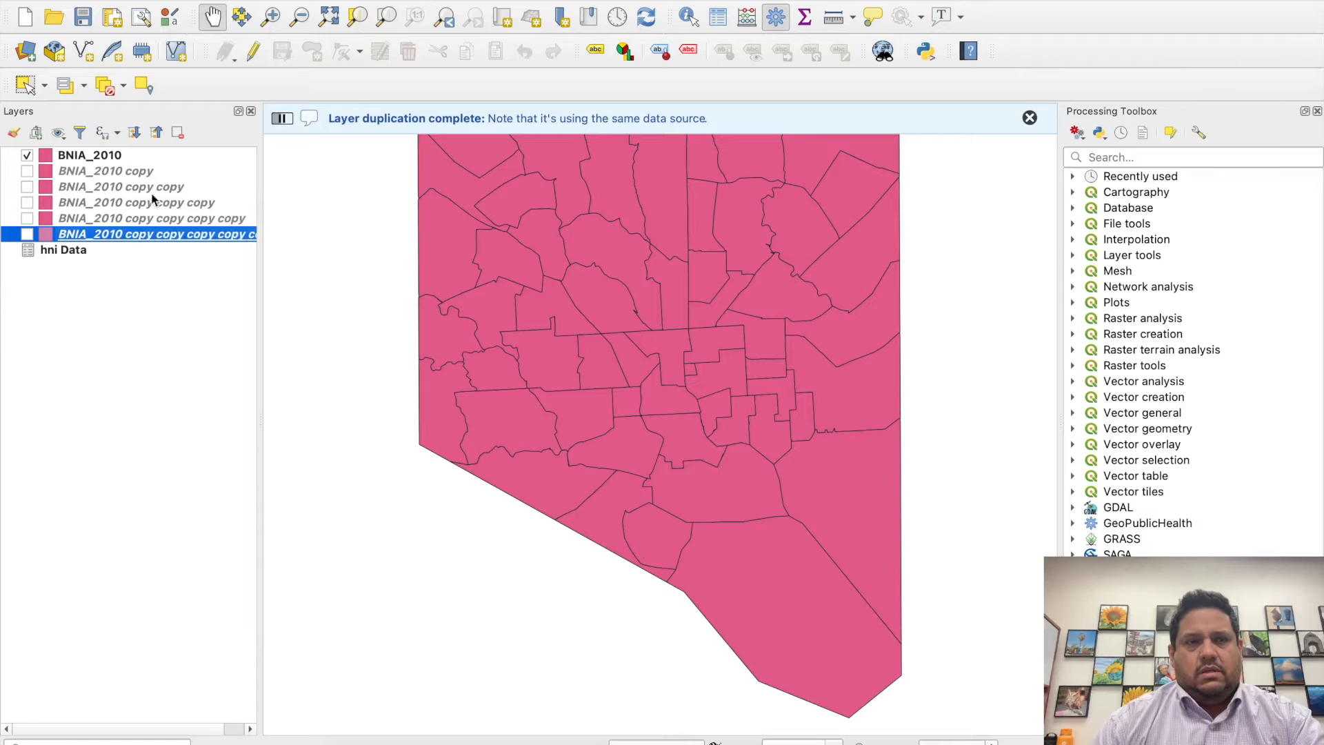
# - Rename the BNIA_2010 copy layer as "Pct AA Population"
pyautogui.click(136, 173)
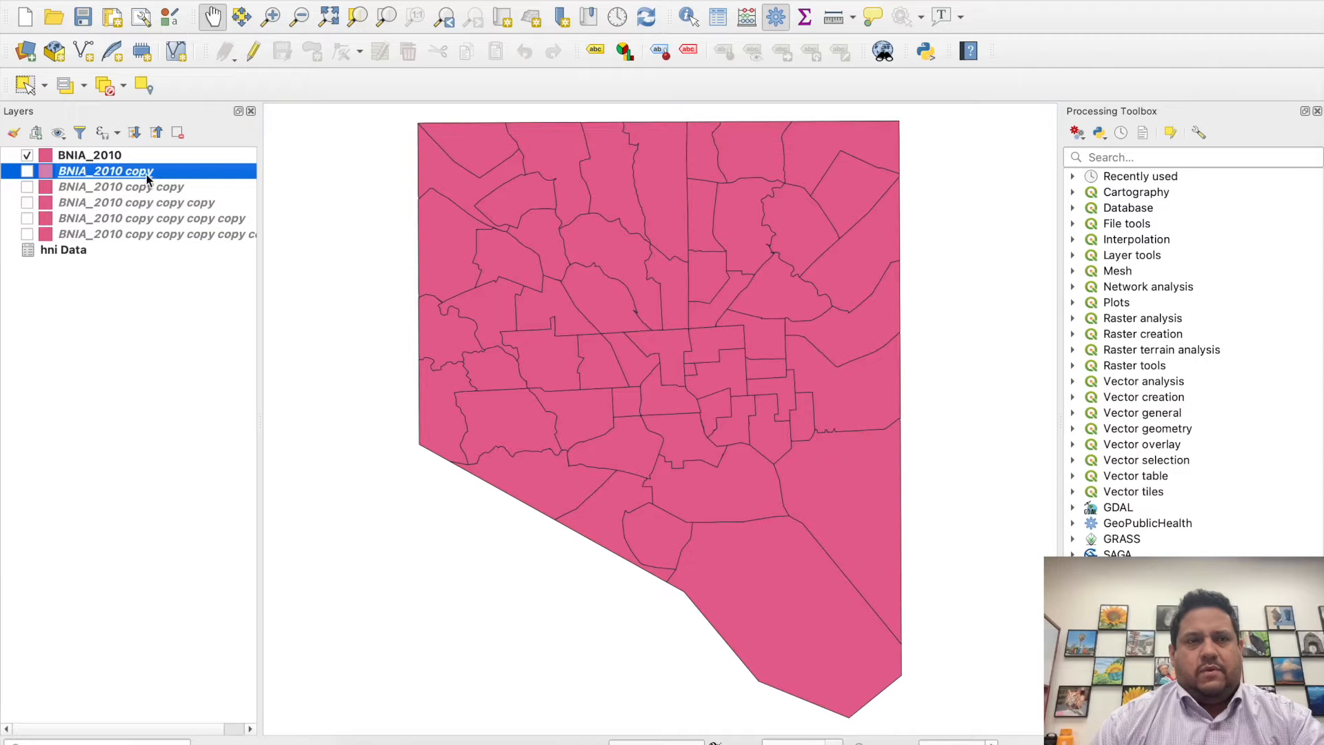
pyautogui.rightClick(146, 175)
pyautogui.click(193, 291)
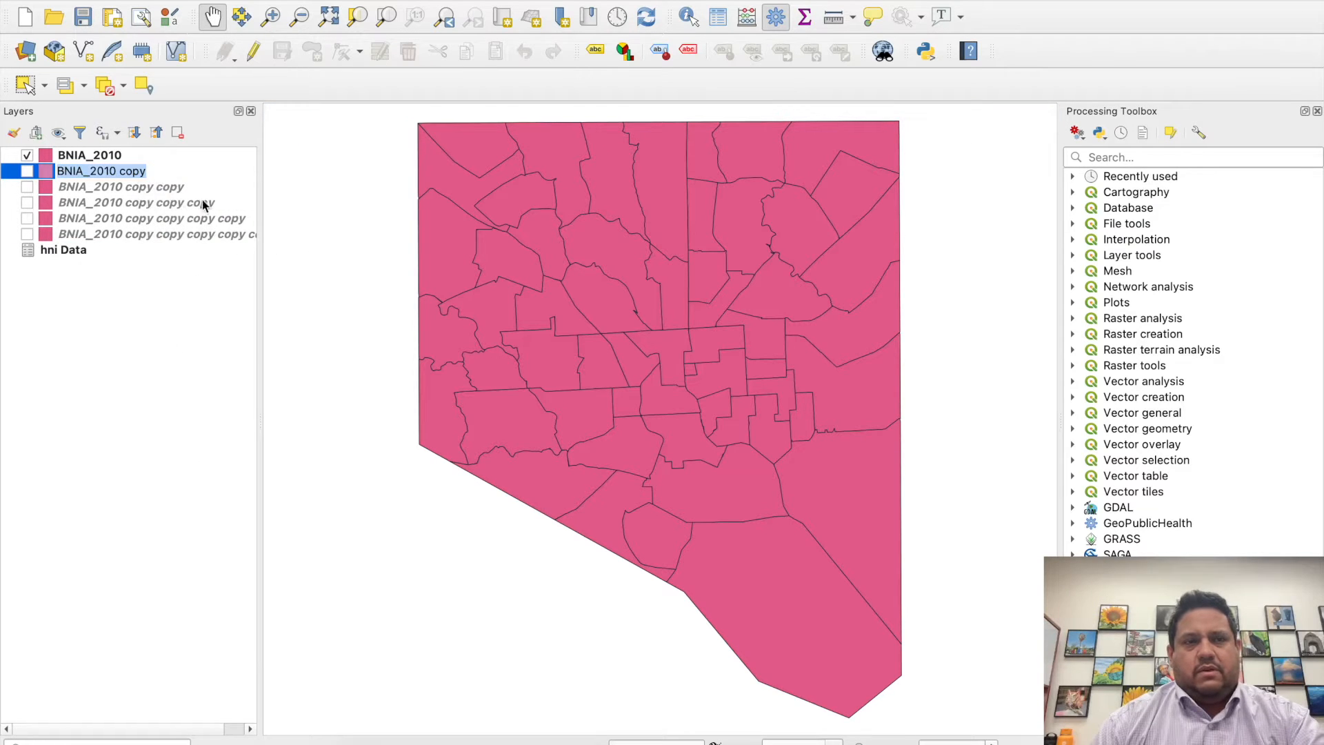
pyautogui.doubleClick(111, 170)
pyautogui.click(111, 170)
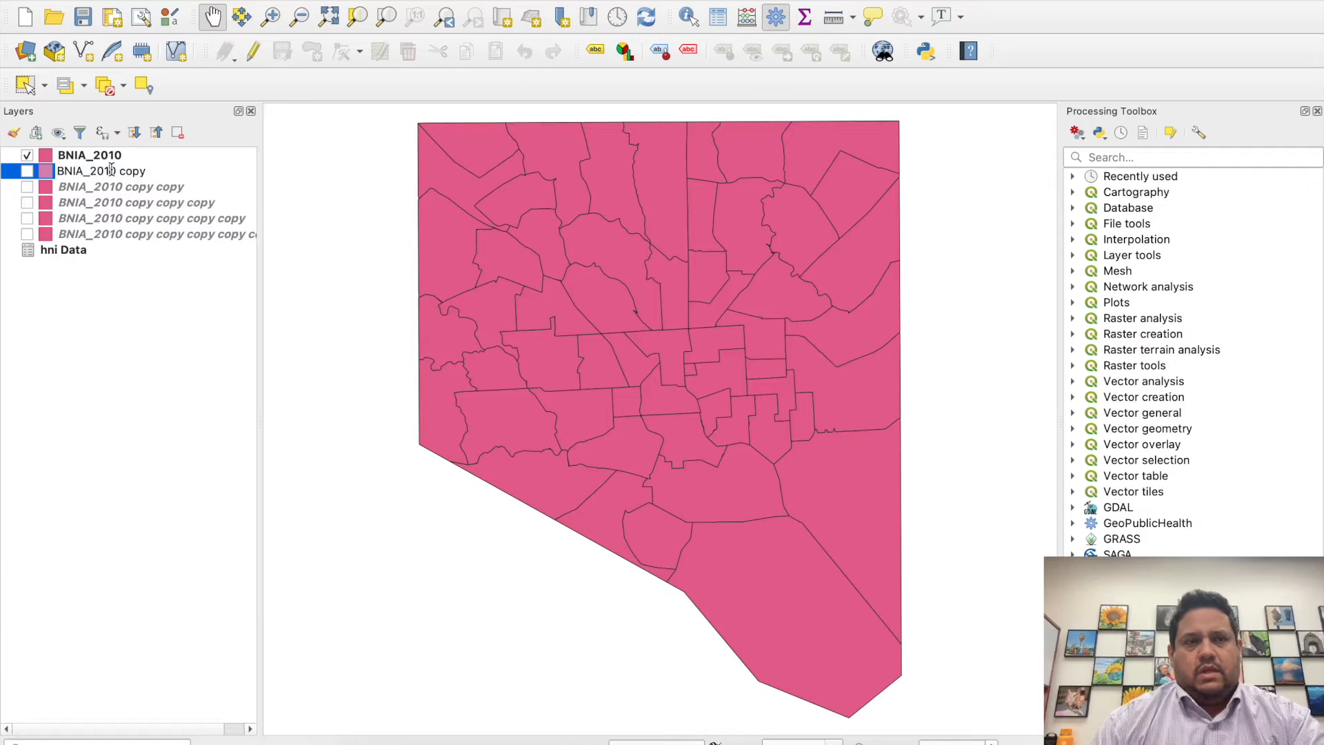
pyautogui.press('BackSpace')
pyautogui.moveTo(137, 170); pyautogui.dragTo(48, 172)
pyautogui.write('Pct AA A')
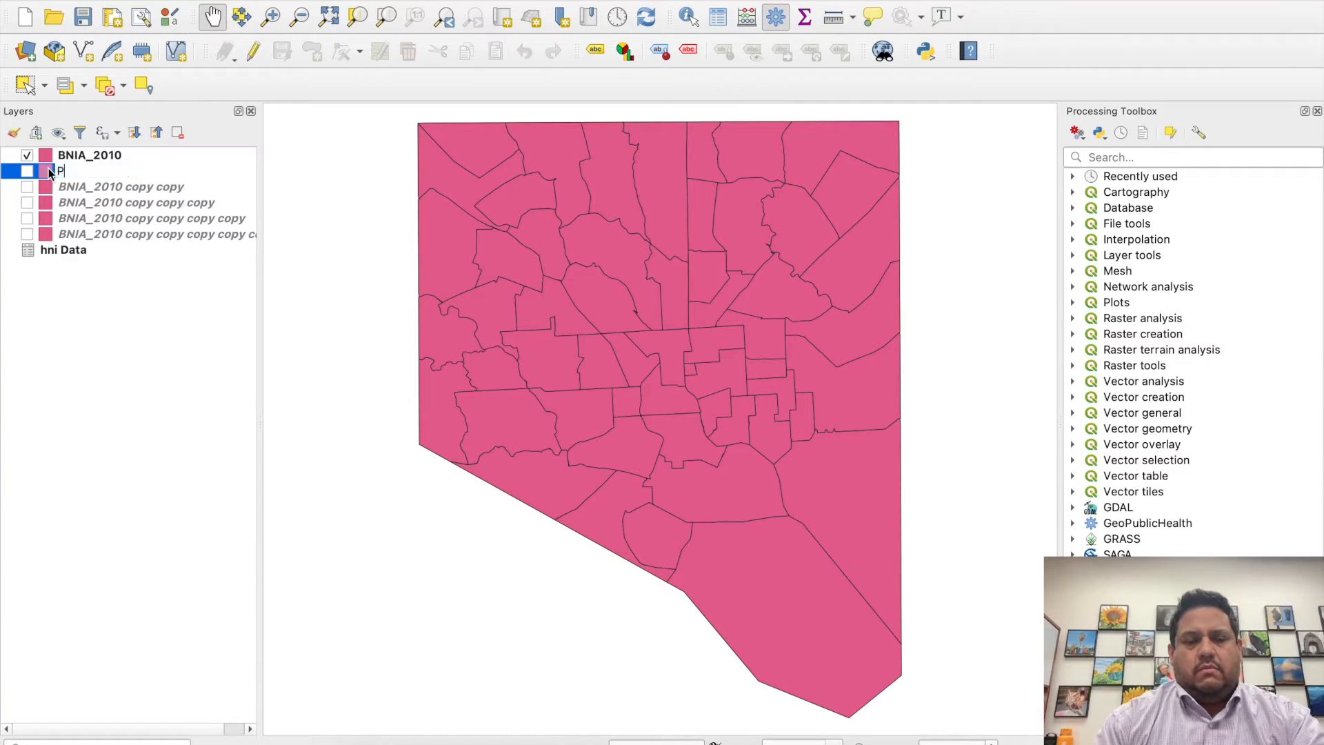
pyautogui.press('BackSpace')
pyautogui.write('Populait')
pyautogui.press('BackSpace')
pyautogui.press('BackSpace')
pyautogui.write('tion')
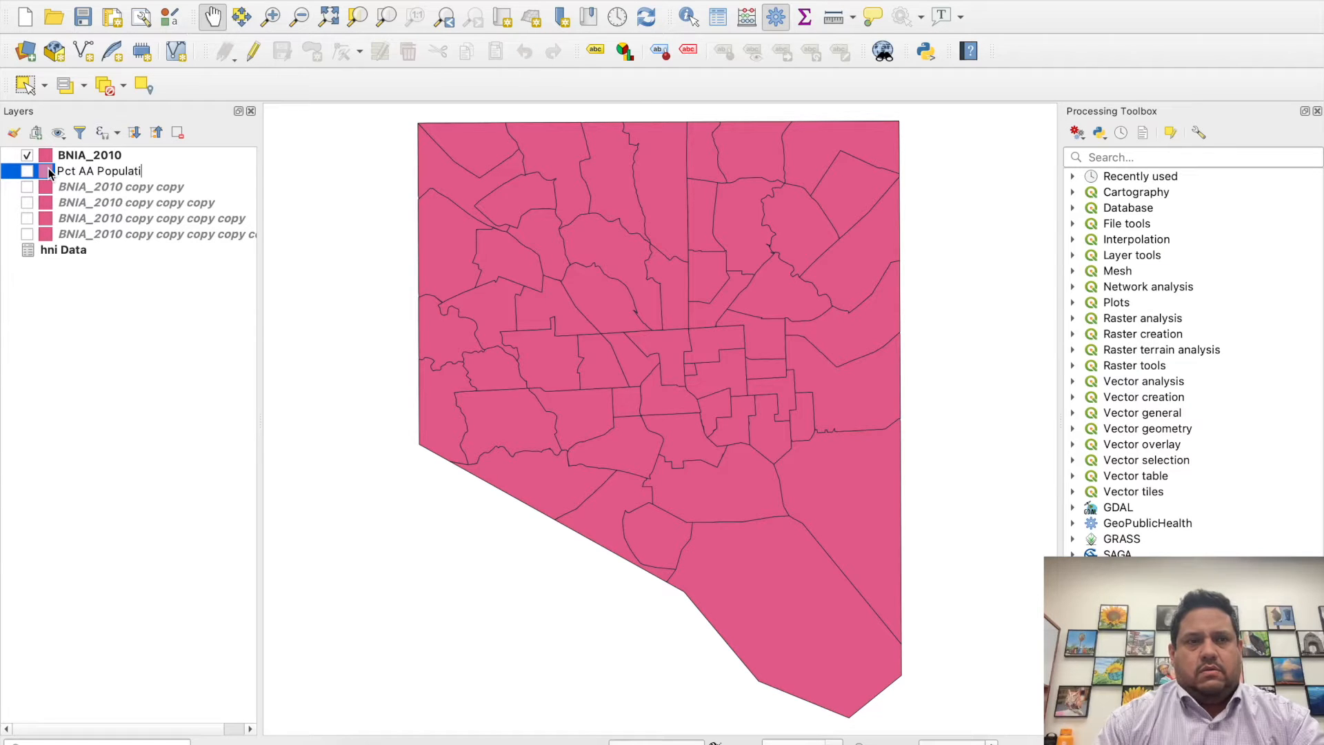
pyautogui.press('Return')
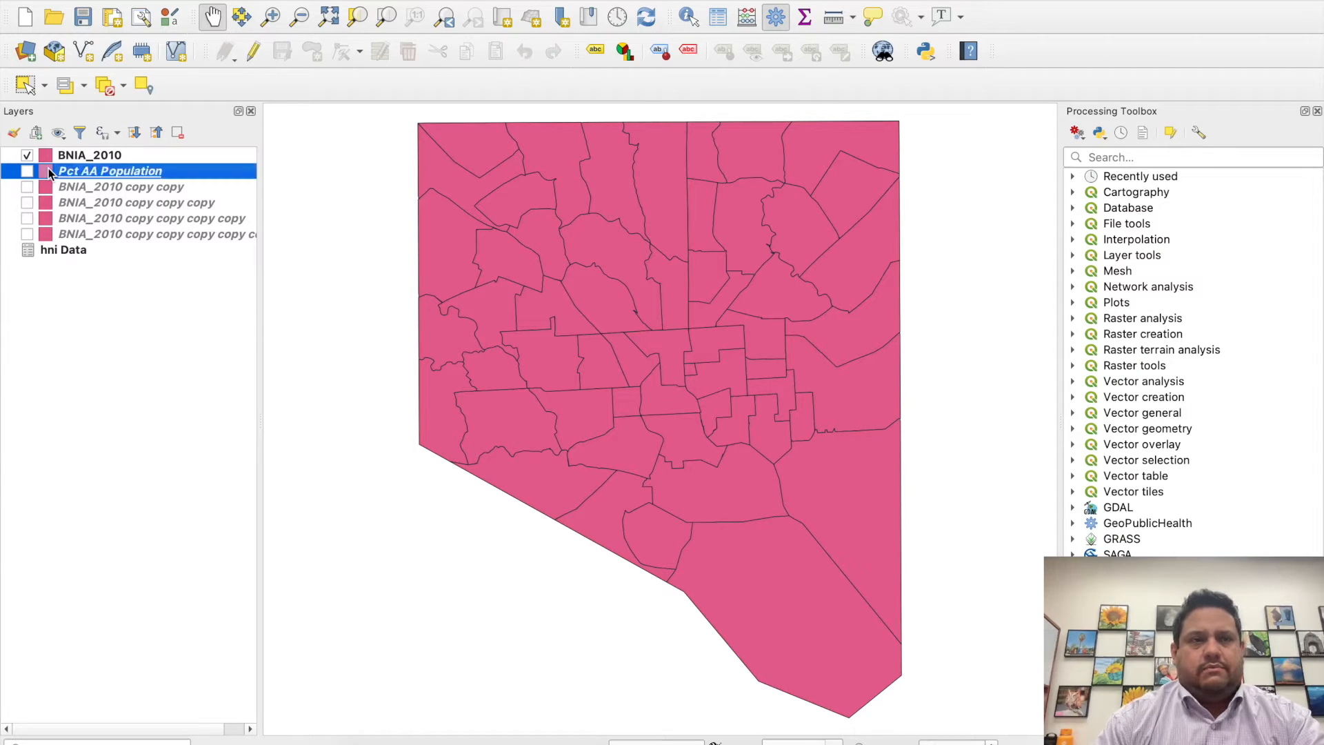
# - Rename the BNIA_2010 copy copy layer as "Median Household Icome"
pyautogui.rightClick(126, 184)
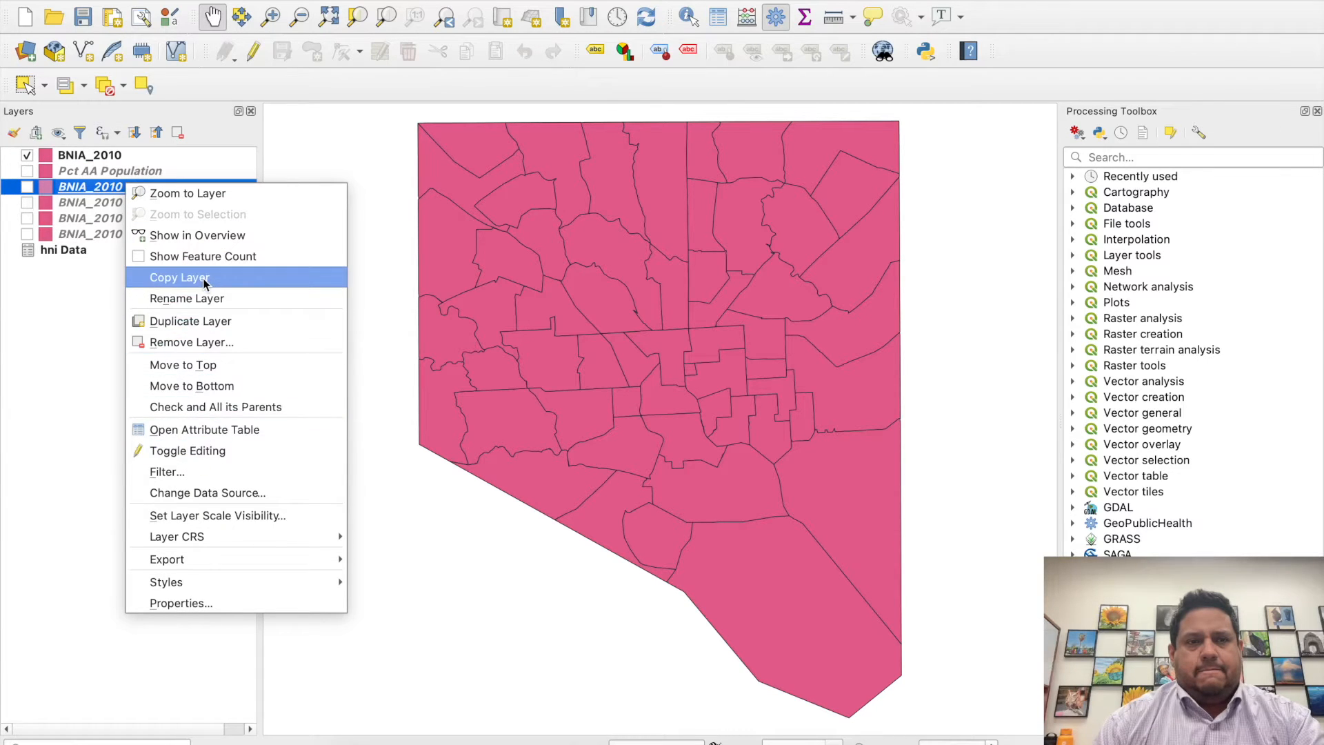
pyautogui.click(190, 298)
pyautogui.write('Me')
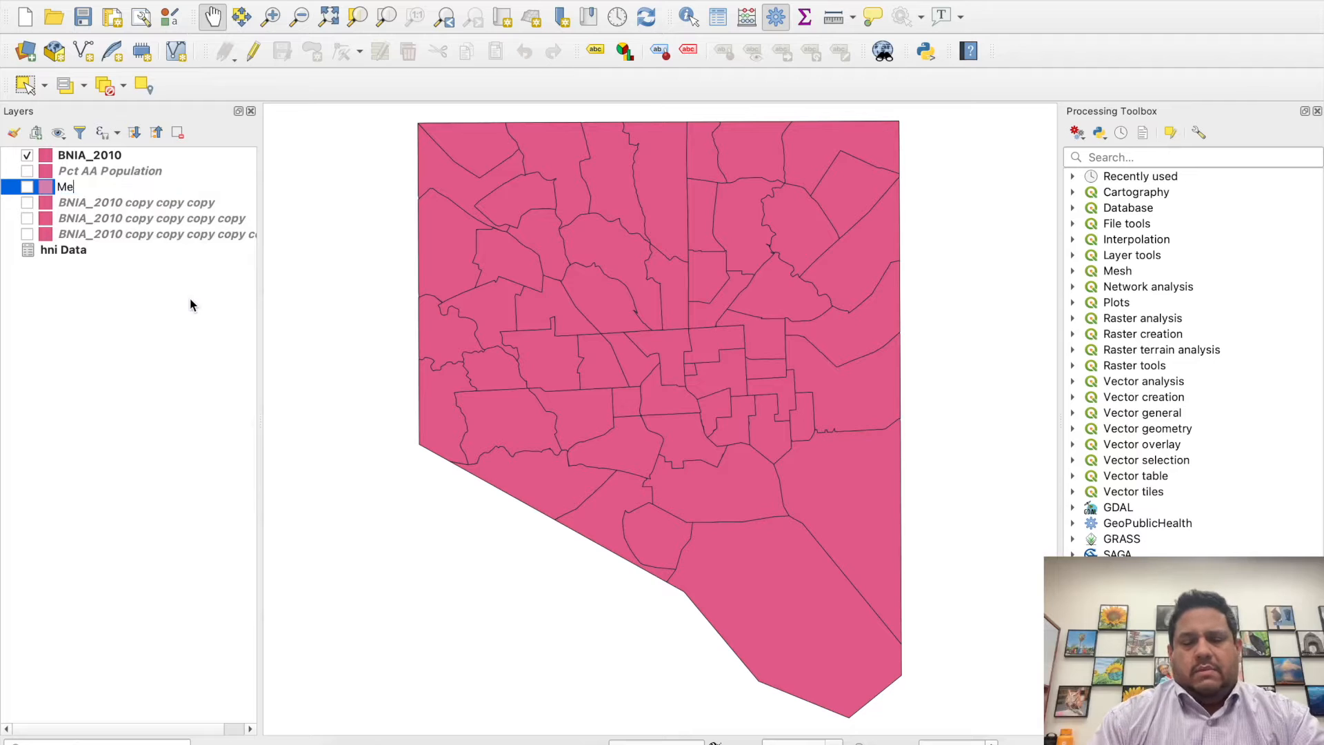
pyautogui.write('dian Household Icome')
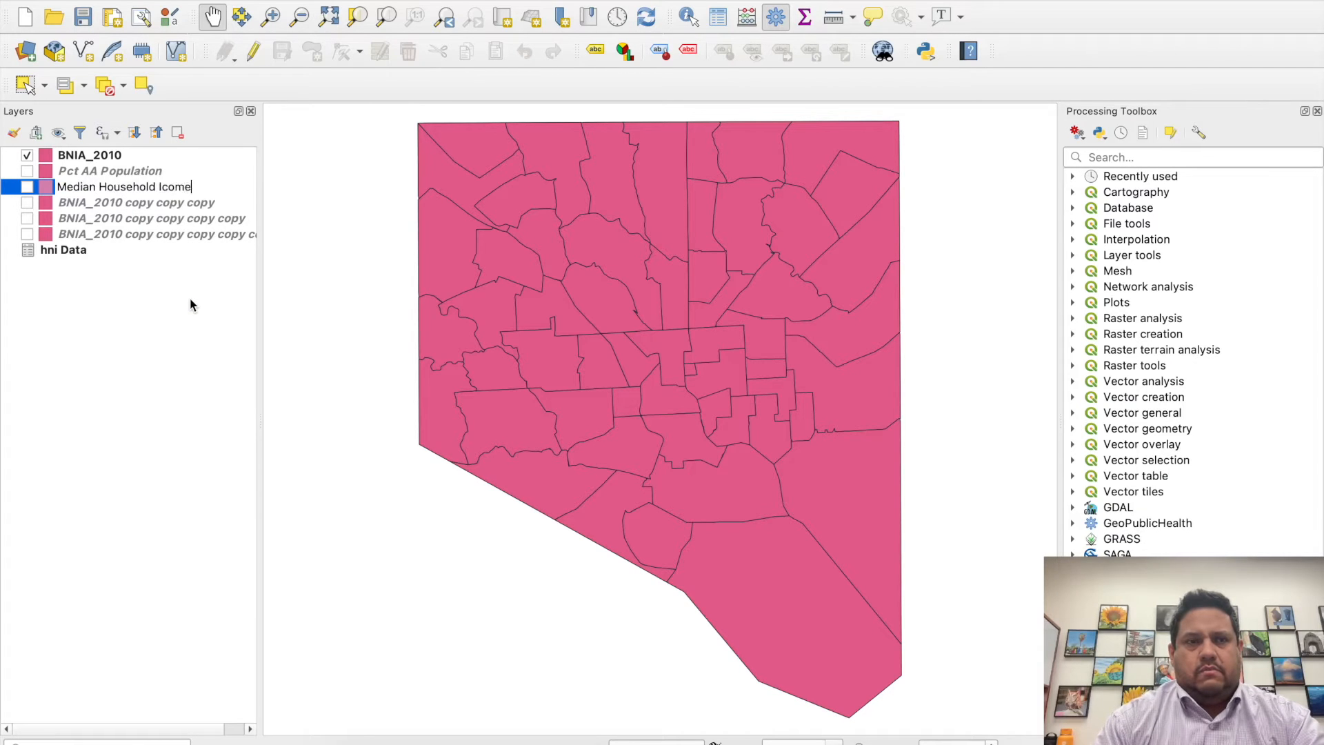
pyautogui.press('Return')
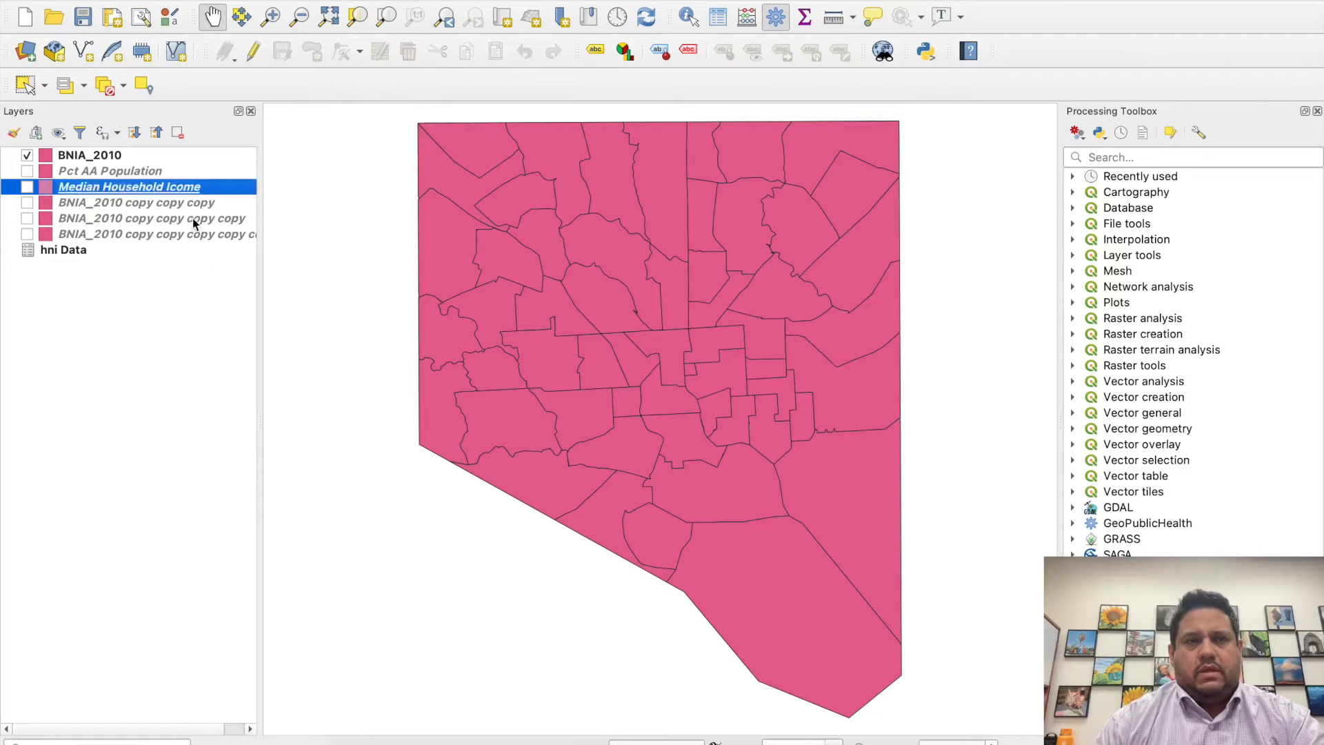
# - Rename the BNIA_2010 copy copy copy layer as "Pct Prenatal"
pyautogui.rightClick(173, 209)
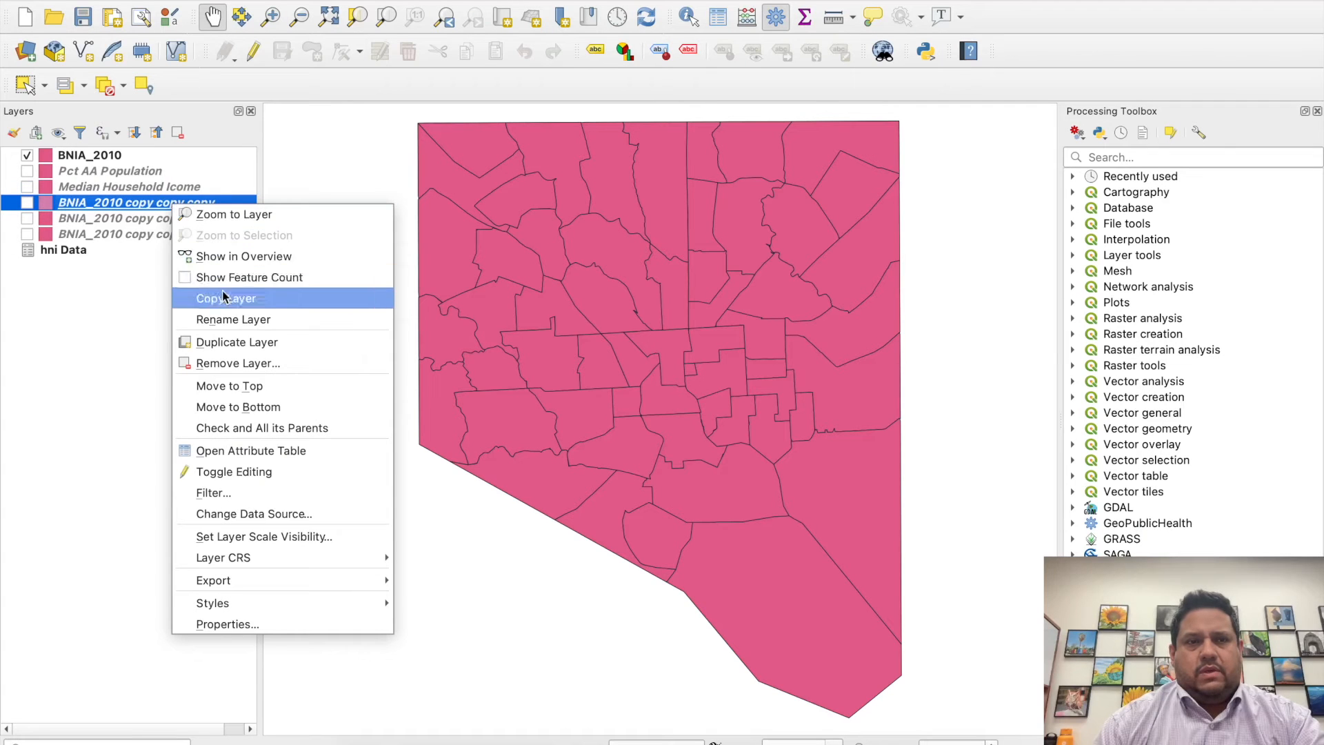
pyautogui.click(232, 321)
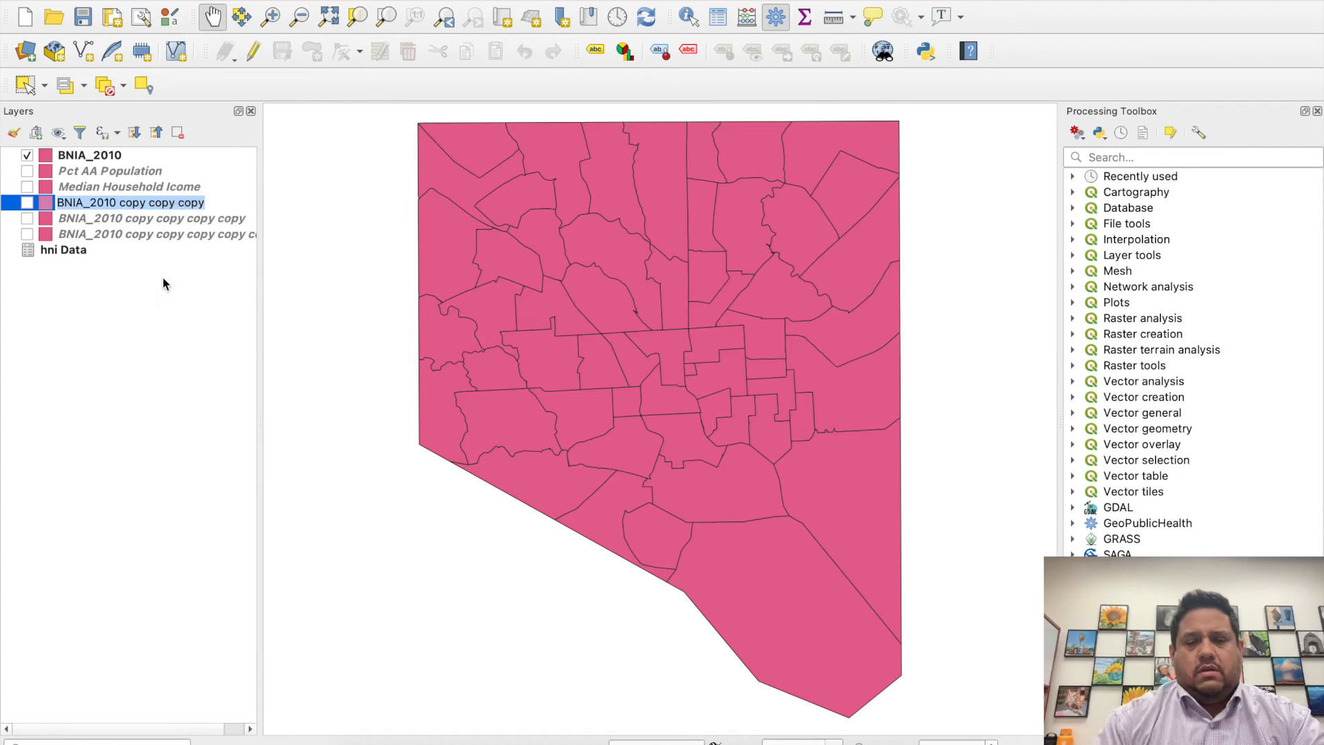
pyautogui.write('Pct')
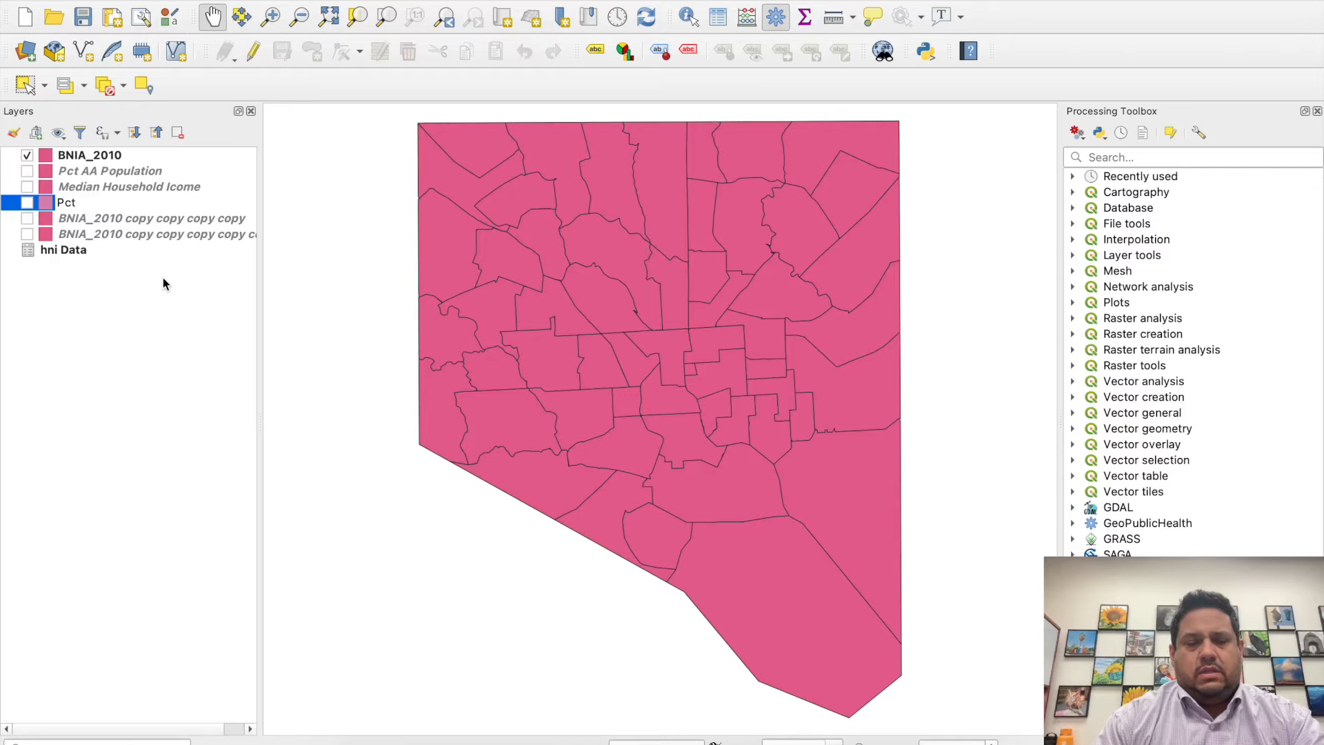
pyautogui.write(' Prenatal')
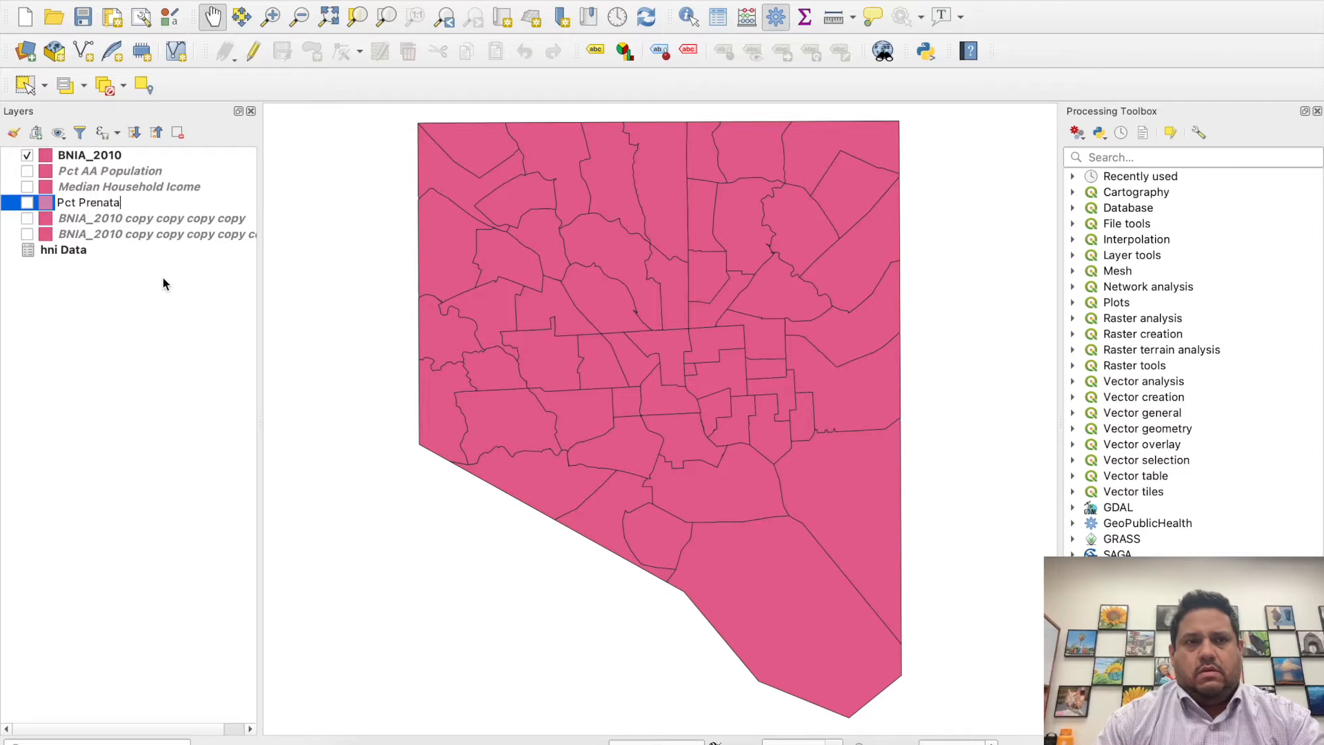
pyautogui.press('Return')
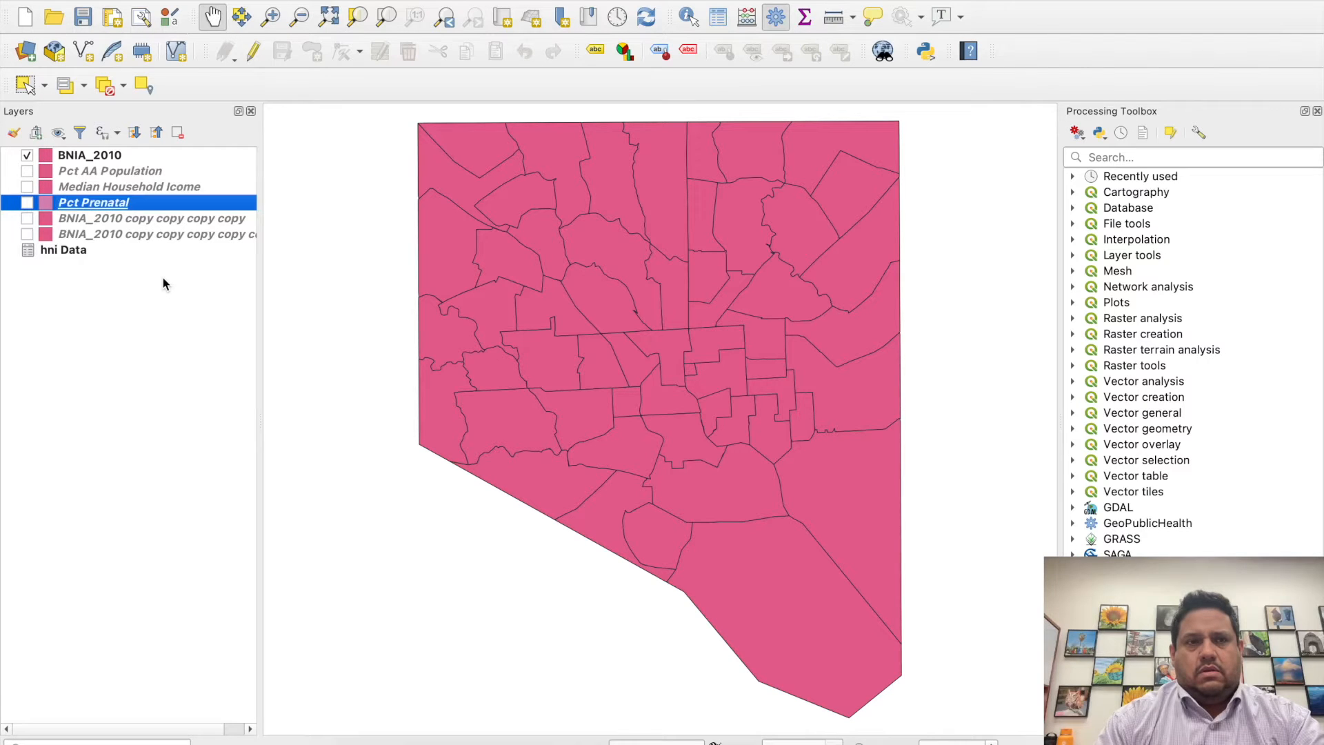
# - Rename the BNIA_2010 copy layer directly below Pct Prenatal as "Pct Lead Testing"
pyautogui.click(146, 220)
pyautogui.rightClick(146, 221)
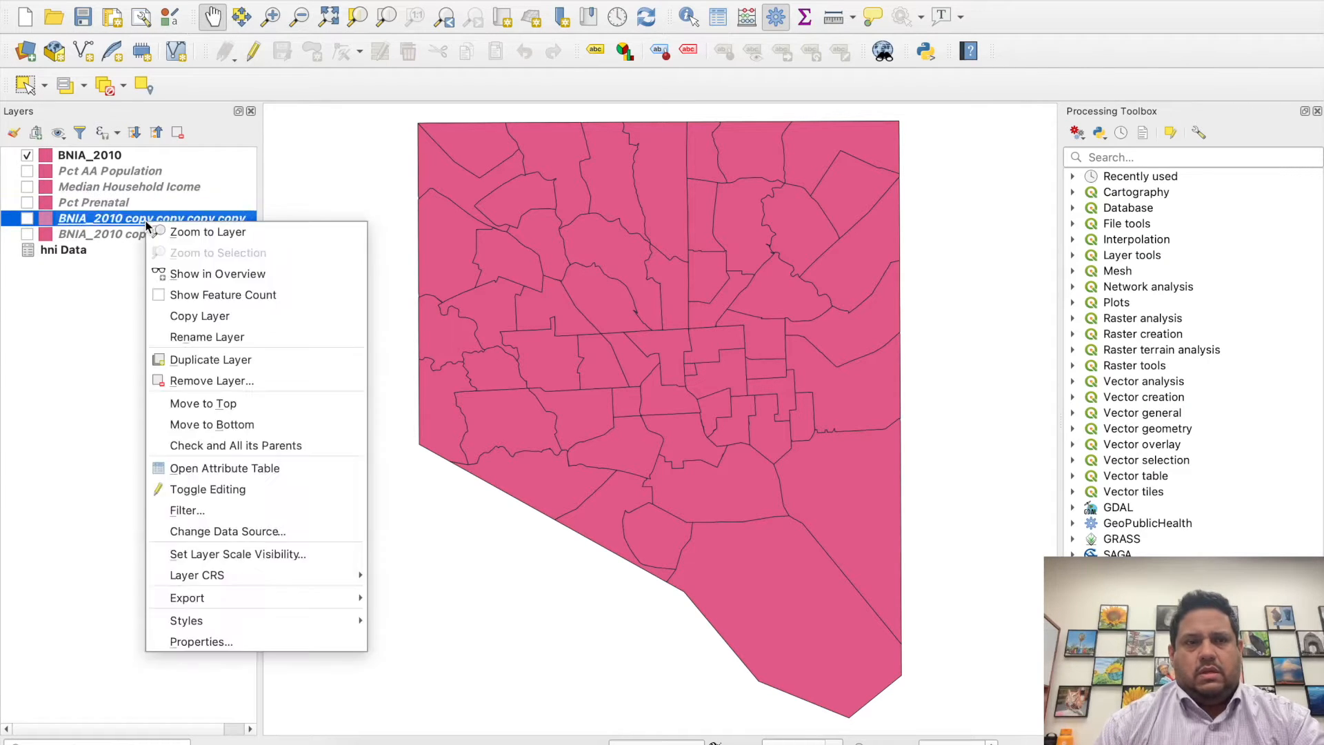
pyautogui.click(207, 338)
pyautogui.write('Per')
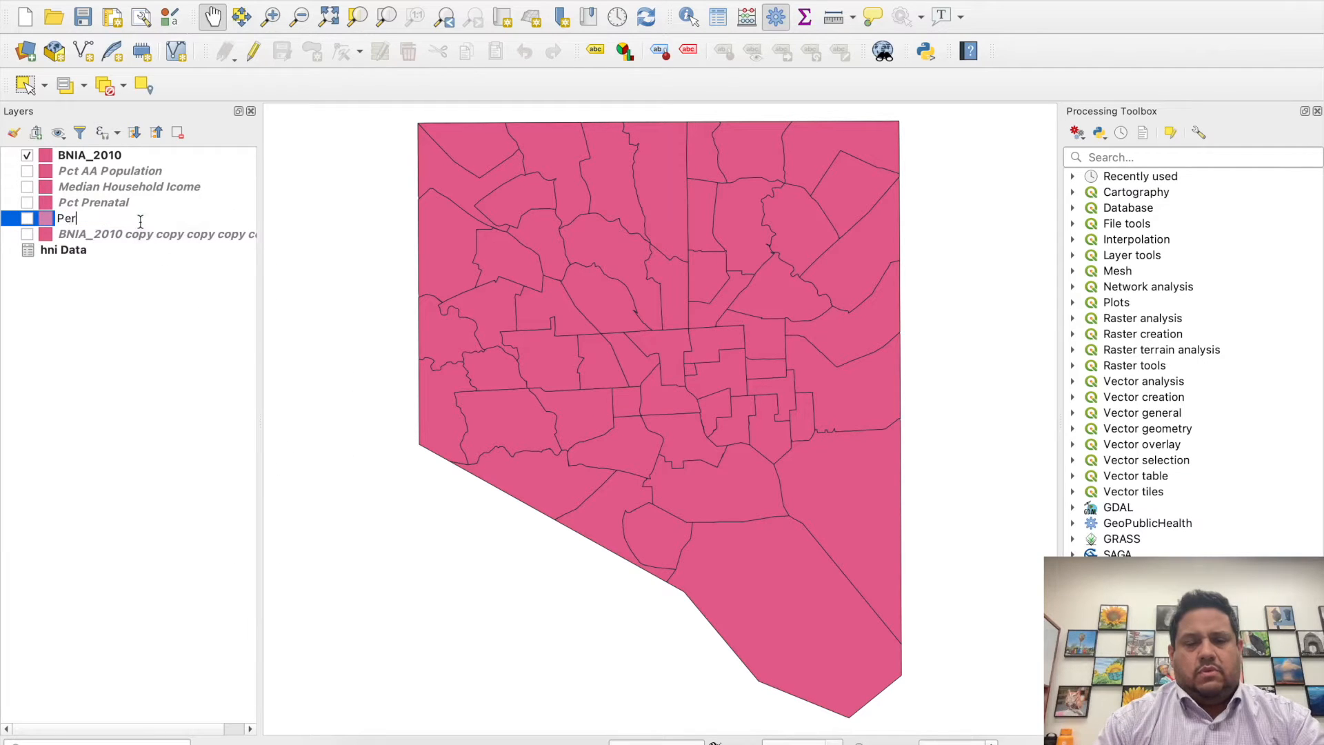
pyautogui.press('BackSpace')
pyautogui.press('BackSpace')
pyautogui.write('ct Lead')
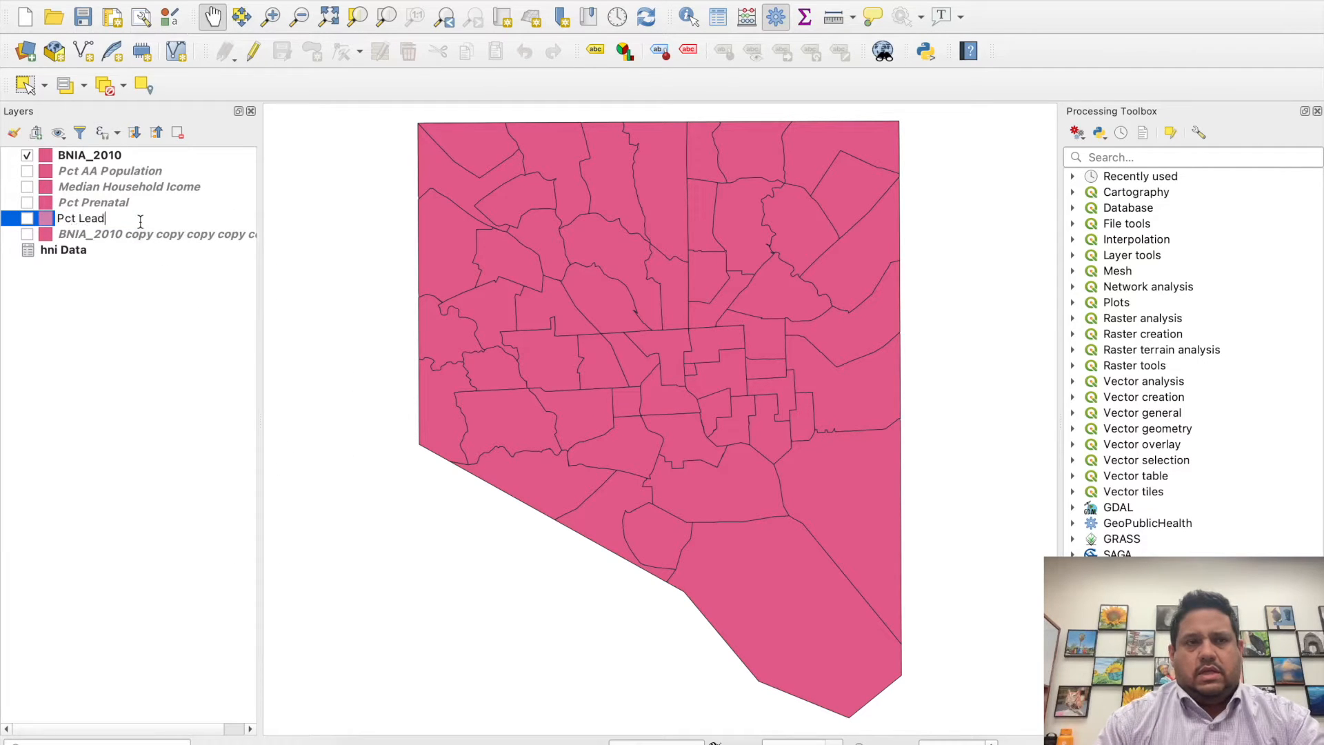
pyautogui.write(' Testing')
pyautogui.press('Return')
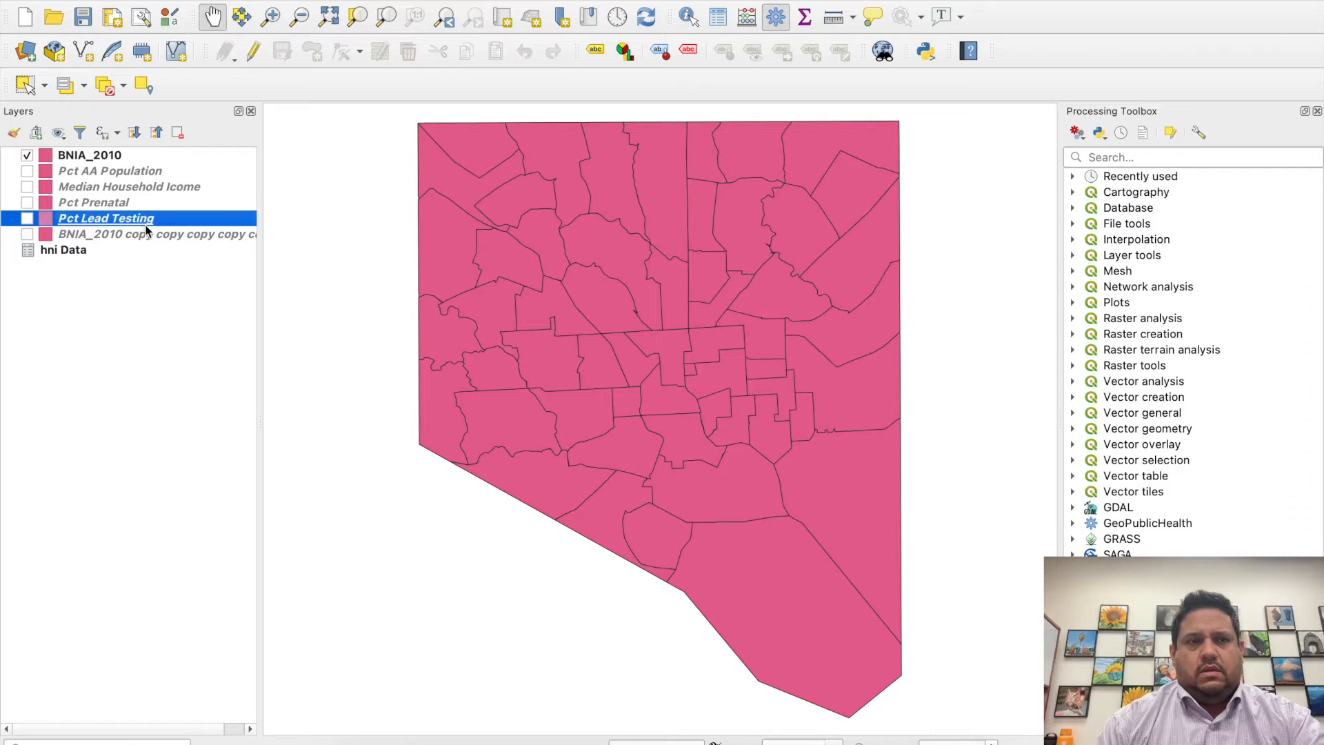
# - Rename the last remaining BNIA_2010 copy, just above the hni Data table, as "Homicide"
pyautogui.click(151, 237)
pyautogui.rightClick(150, 236)
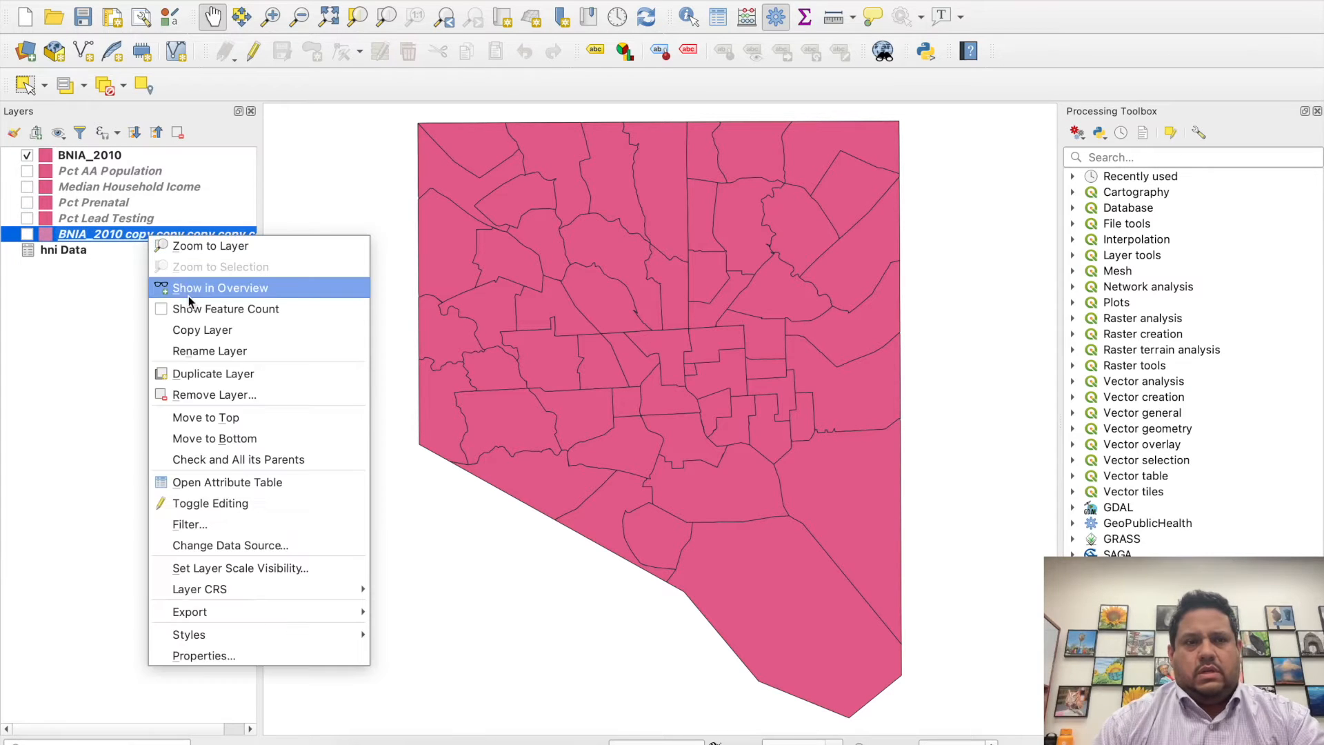
pyautogui.click(195, 352)
pyautogui.write('Homice')
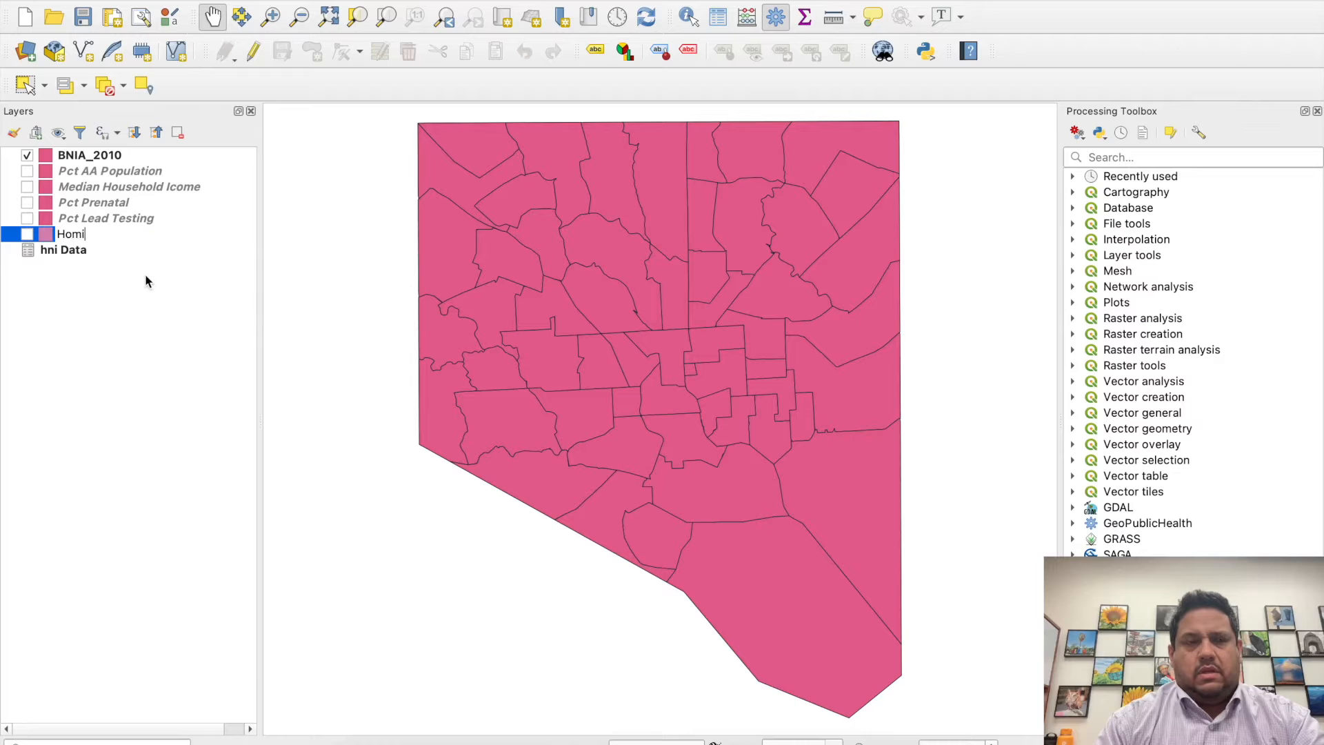
pyautogui.press('BackSpace')
pyautogui.write('dee')
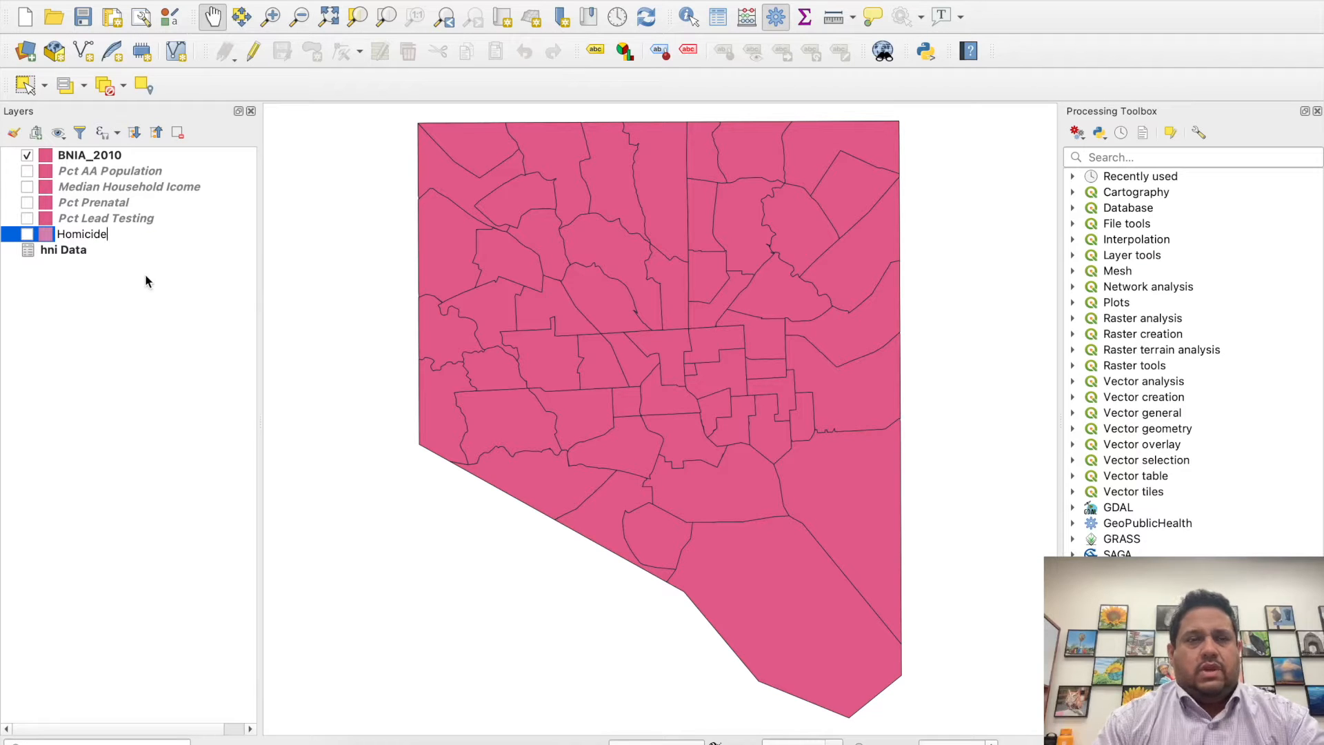
pyautogui.press('Return')
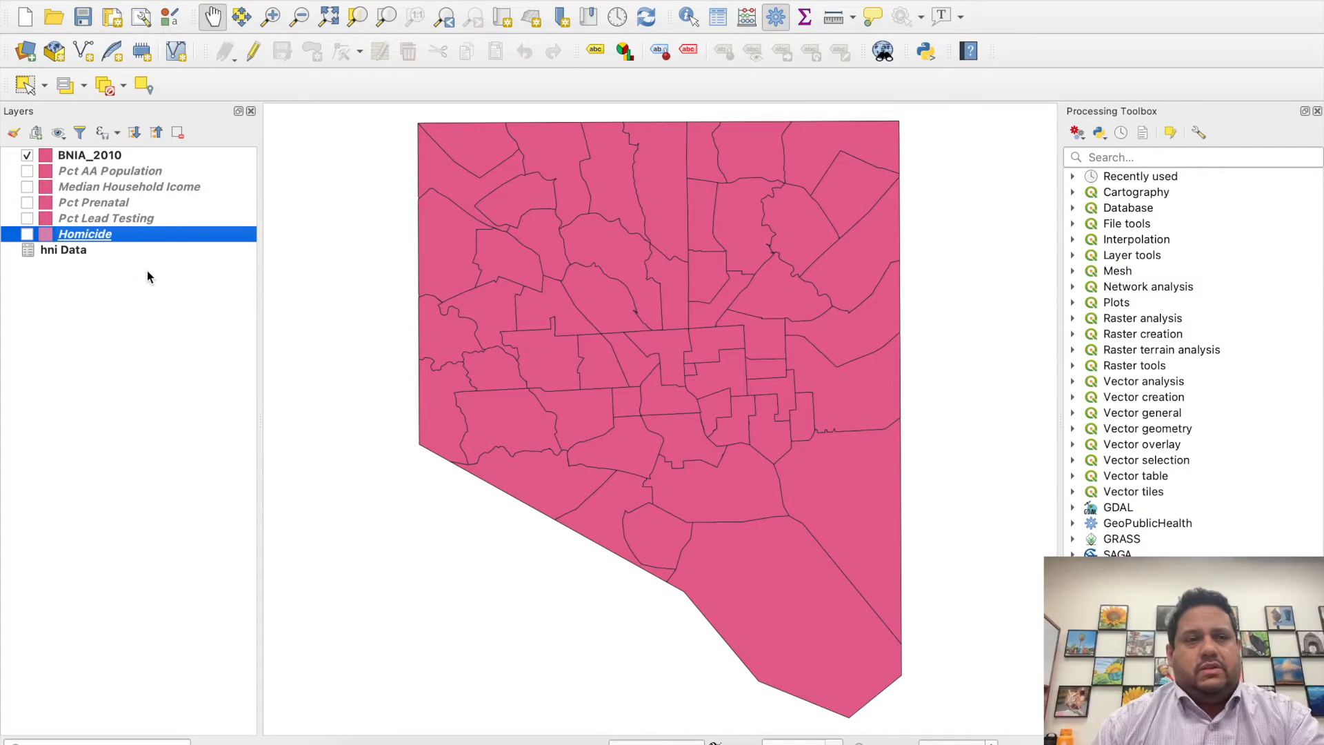
# - Rename the original BNIA_2010 layer as "Master"
pyautogui.click(110, 158)
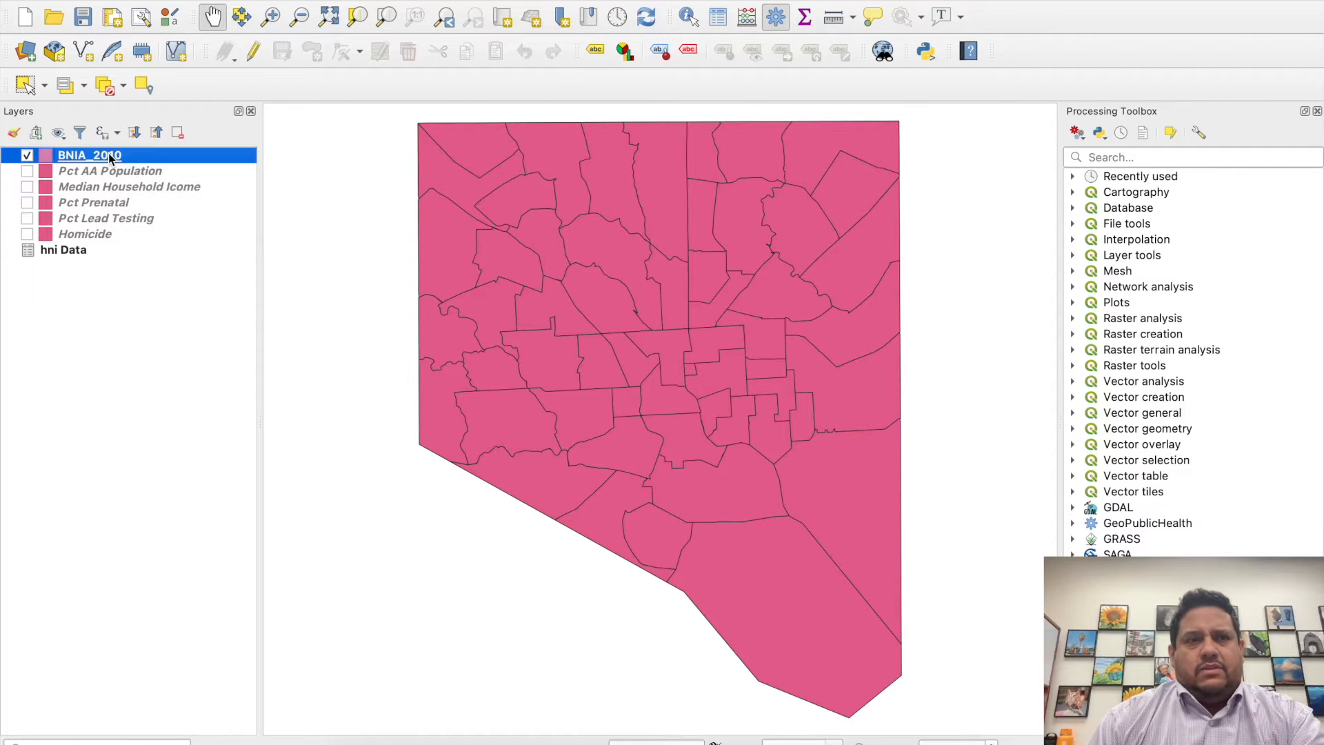
pyautogui.rightClick(110, 158)
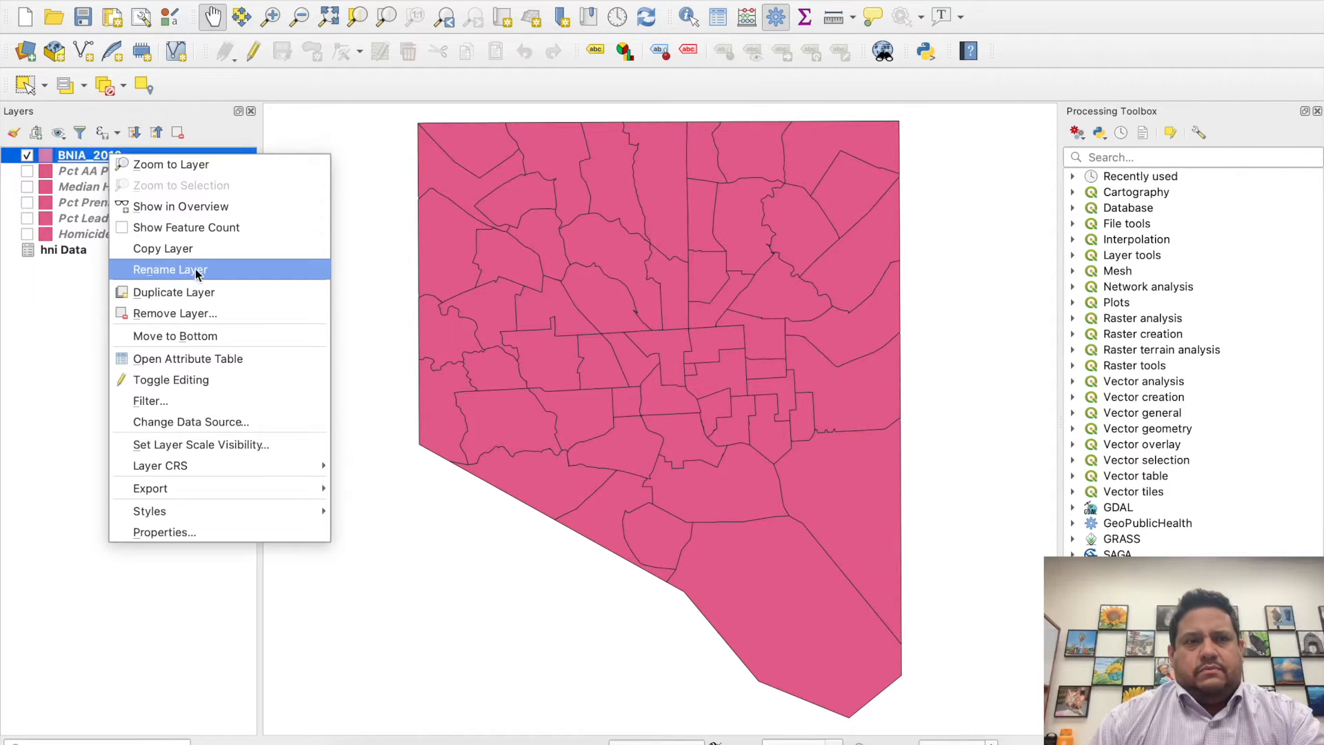
pyautogui.click(194, 268)
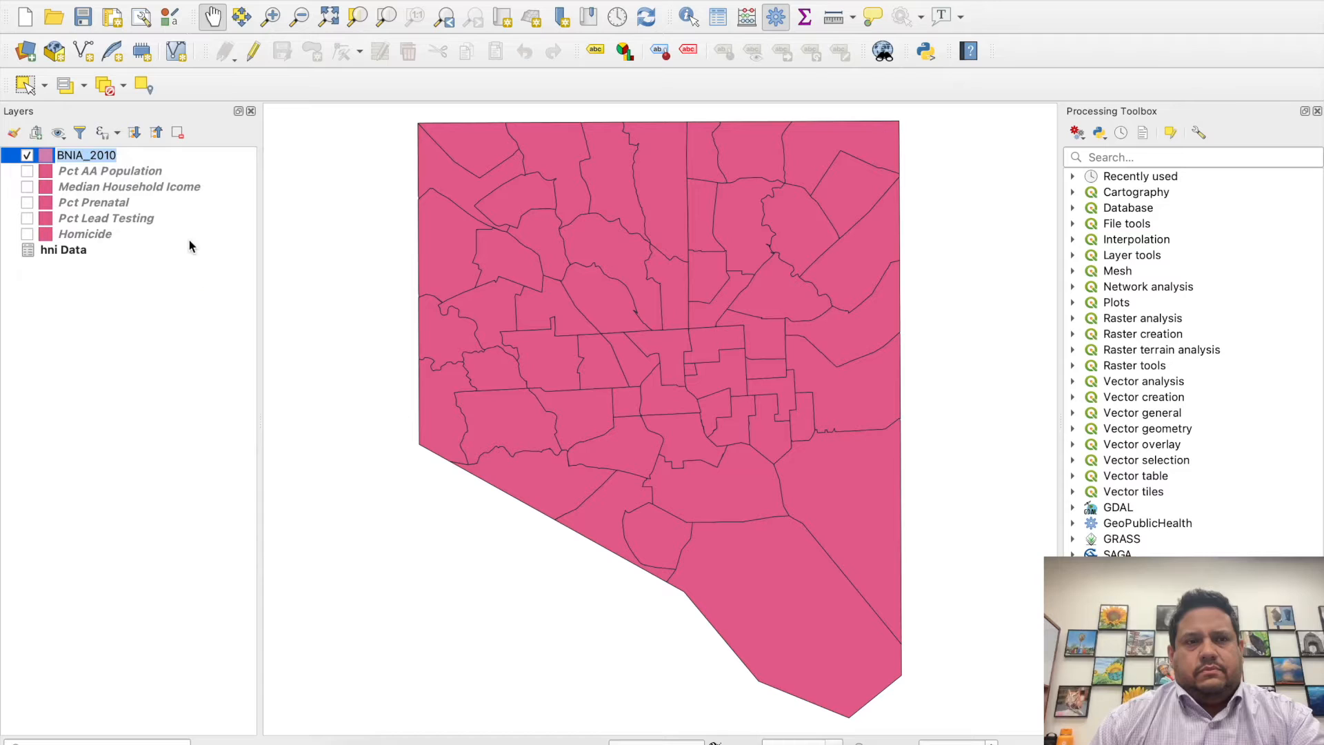
pyautogui.write('Master')
pyautogui.press('Return')
# - Duplicate the Master layer, and make the copy visible on the map in place of the original
pyautogui.rightClick(94, 155)
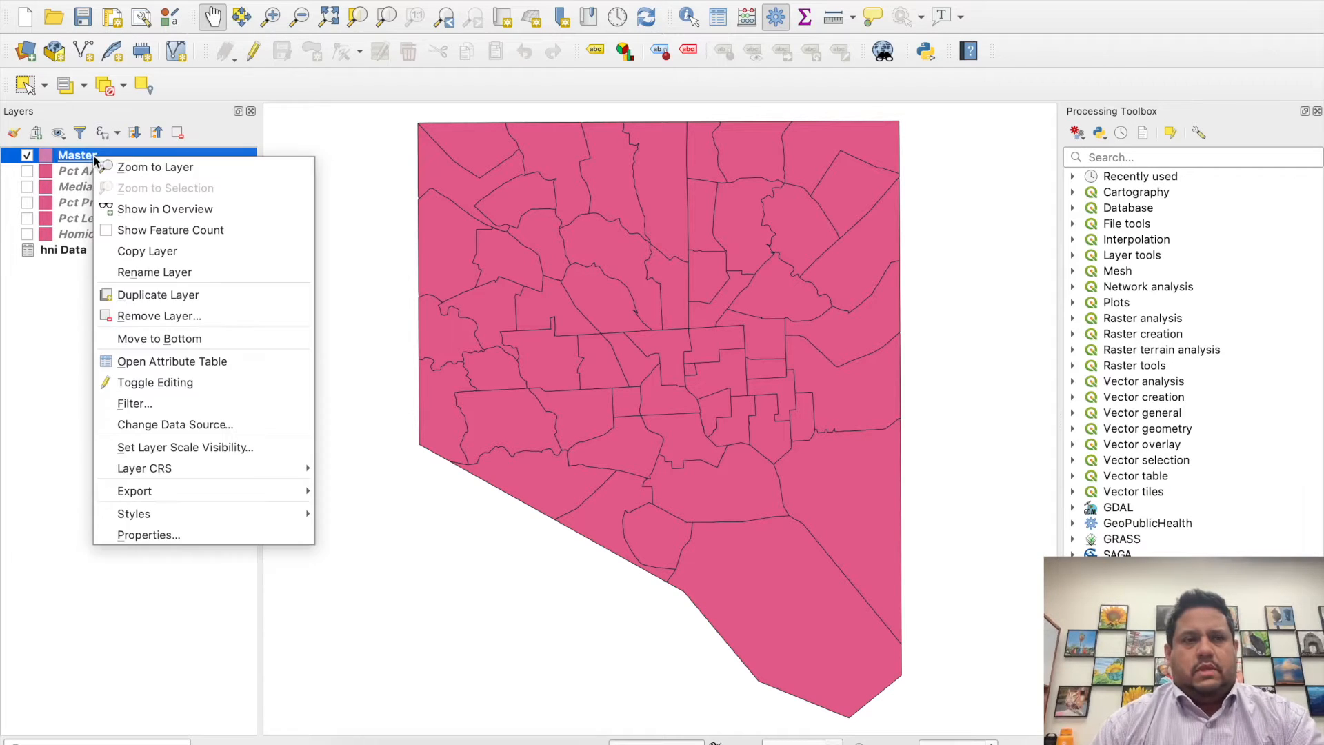
pyautogui.click(185, 295)
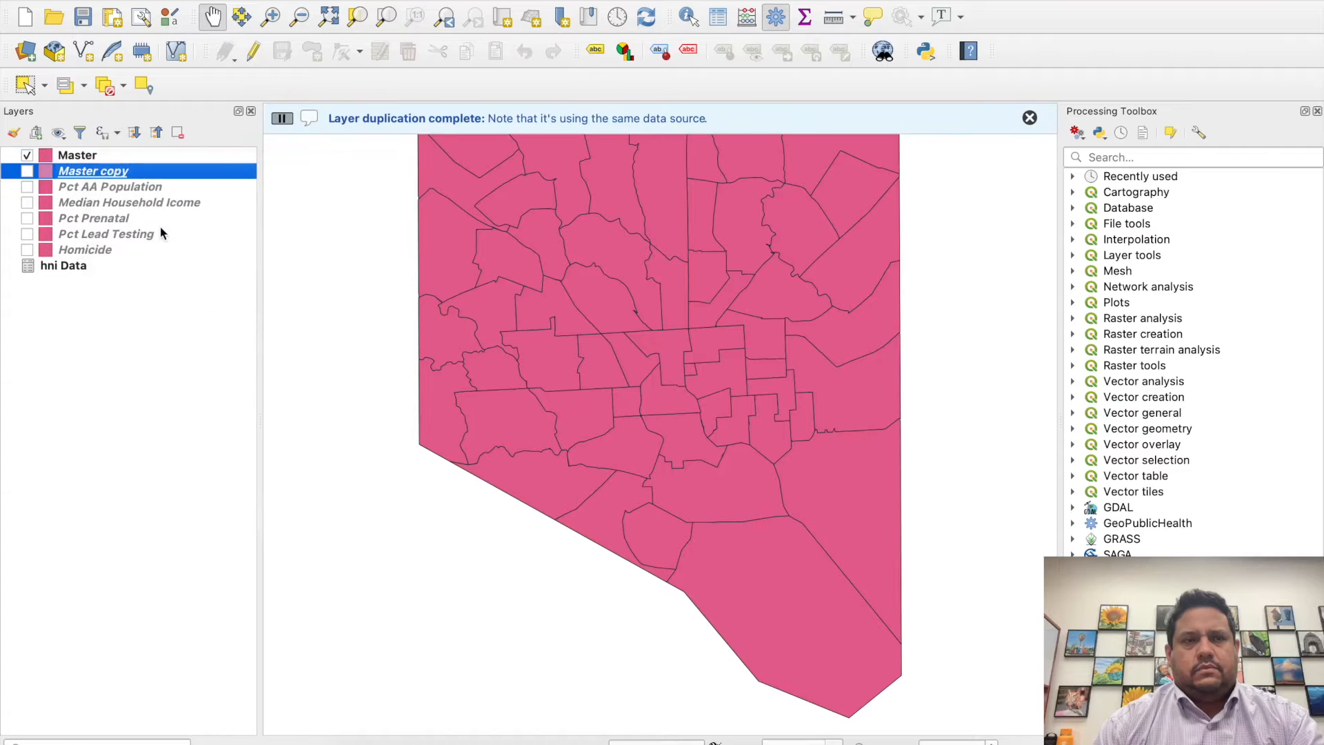
pyautogui.rightClick(126, 169)
pyautogui.click(89, 354)
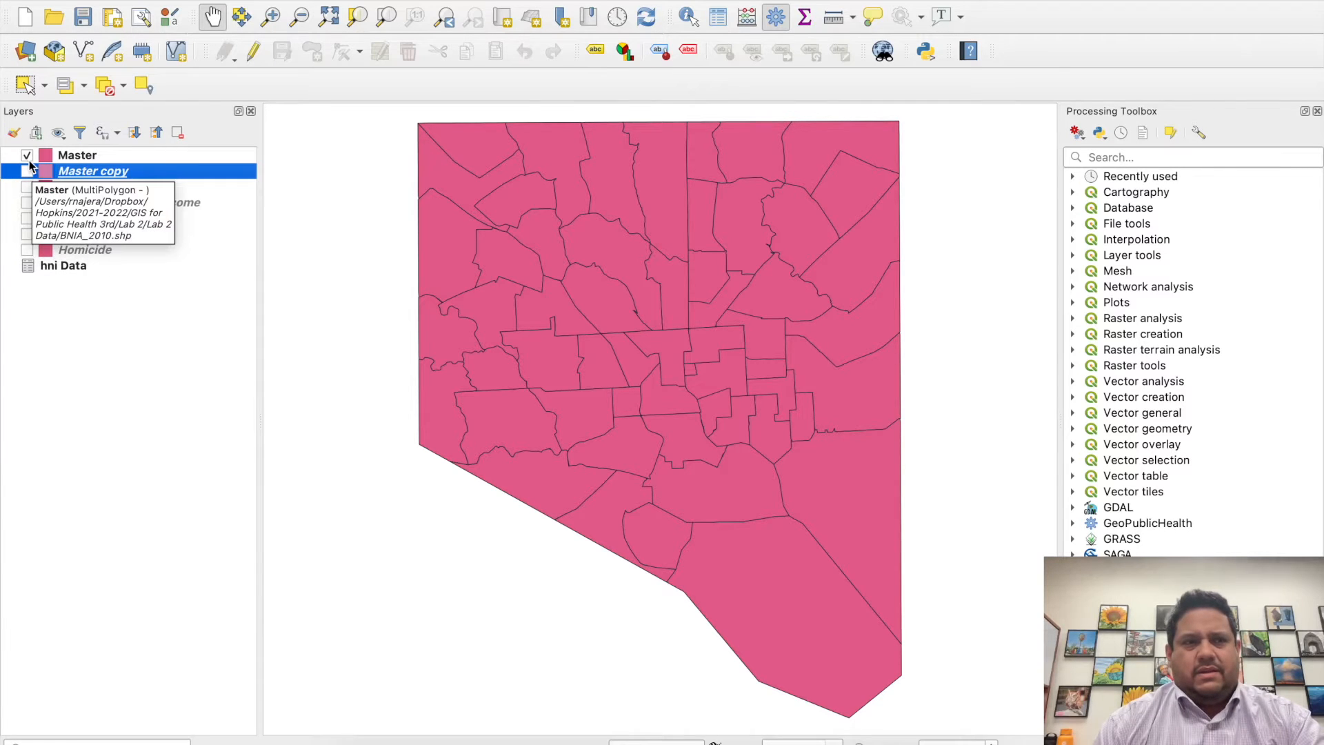
pyautogui.click(27, 155)
pyautogui.click(26, 171)
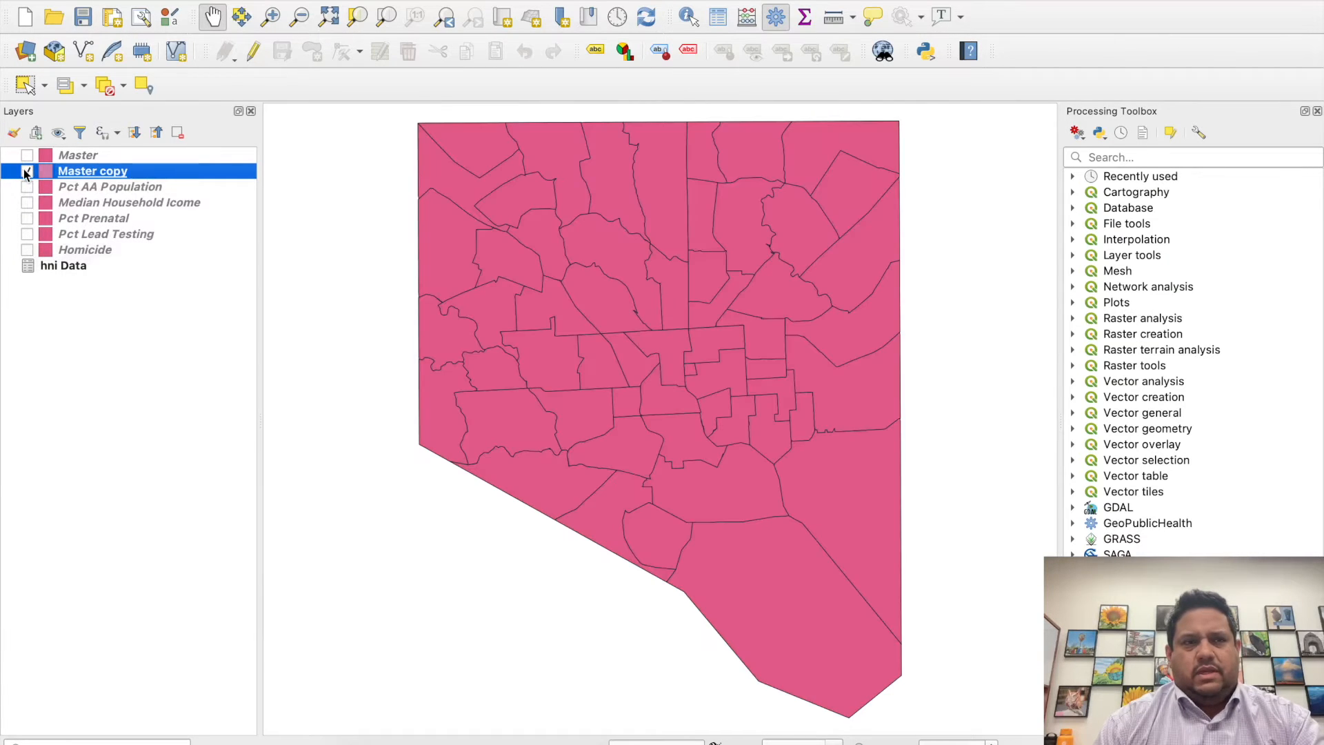
# - Rename the Master copy layer as "Index Origin"
pyautogui.rightClick(118, 178)
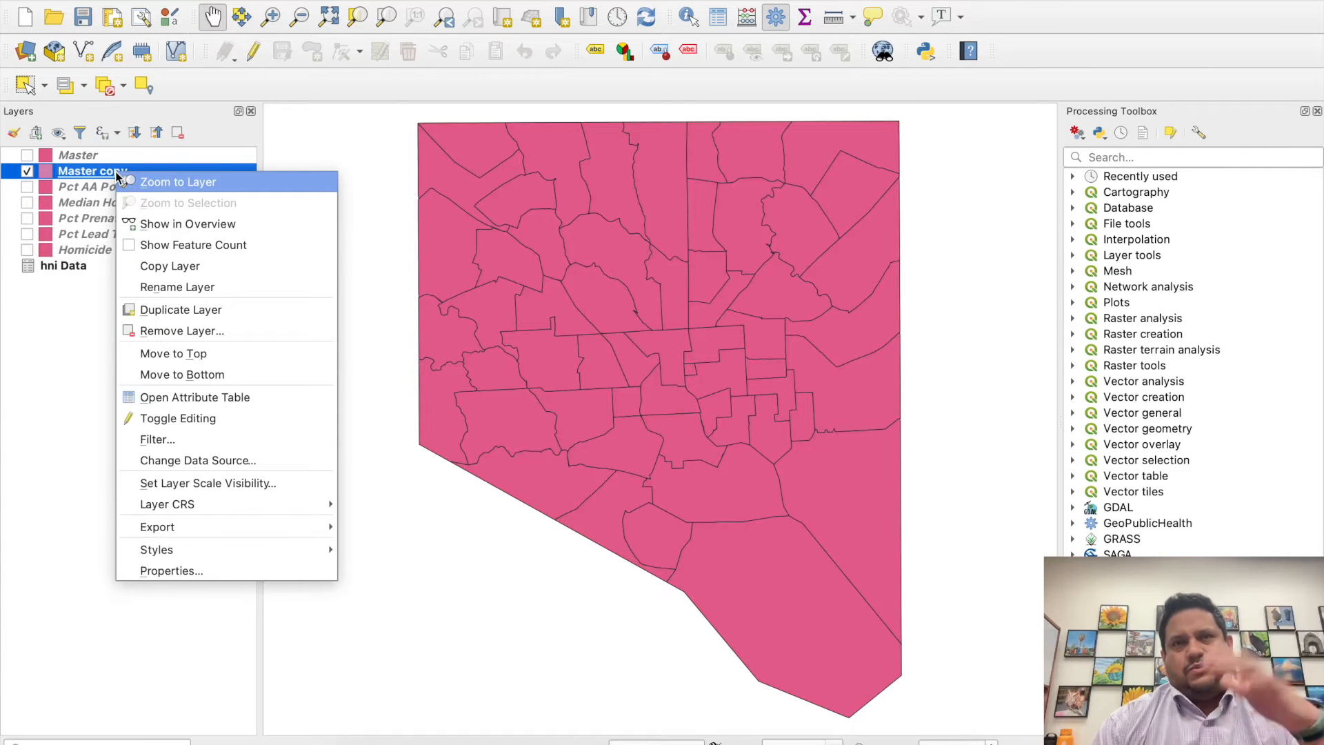
pyautogui.click(177, 287)
pyautogui.write('Index Origin')
pyautogui.press('Return')
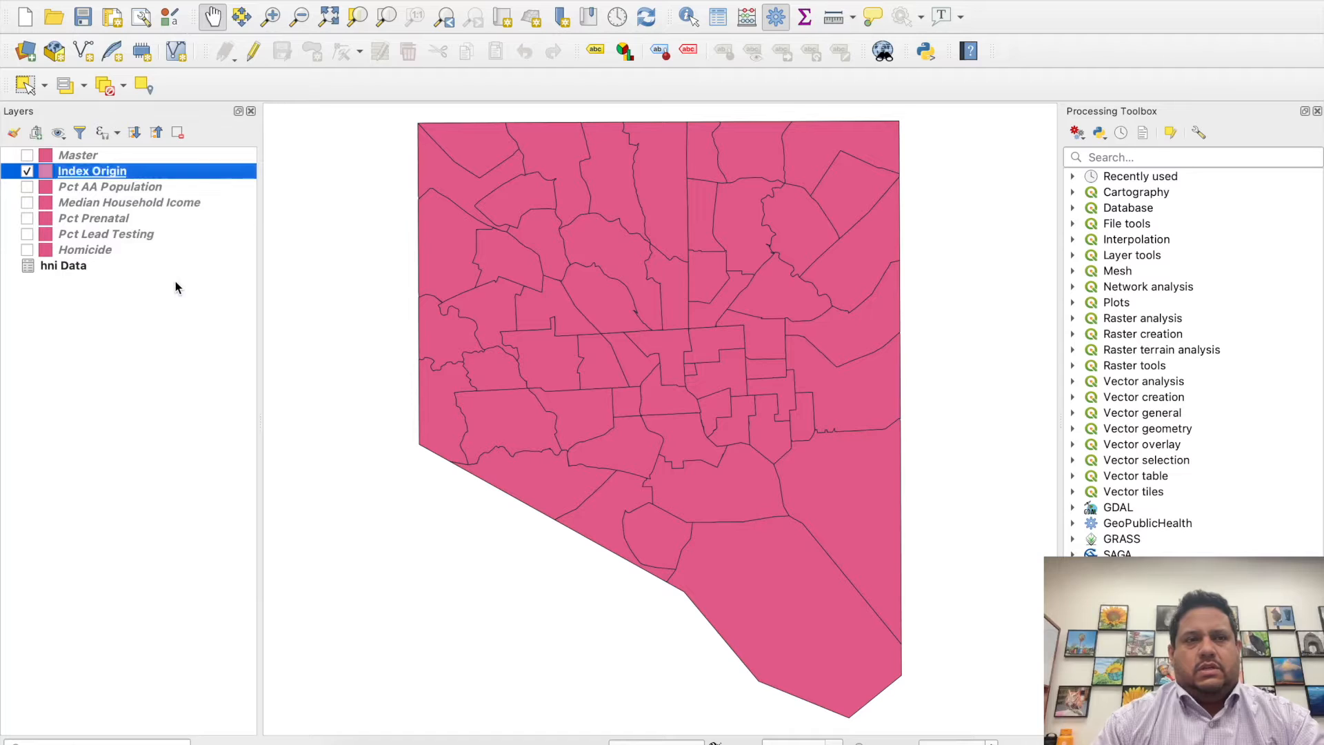
pyautogui.click(225, 275)
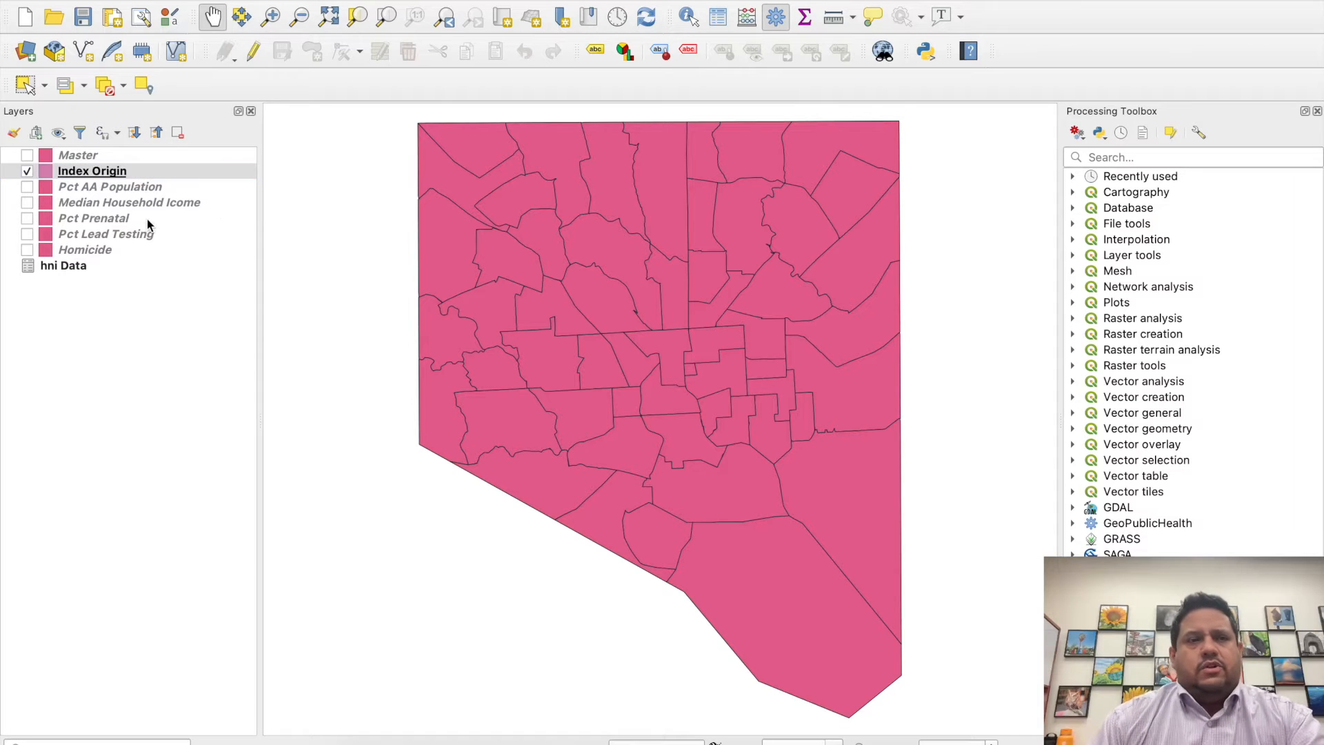
# - Hide the Index Origin layer and show the Pct AA Population layer on the map instead
pyautogui.click(134, 187)
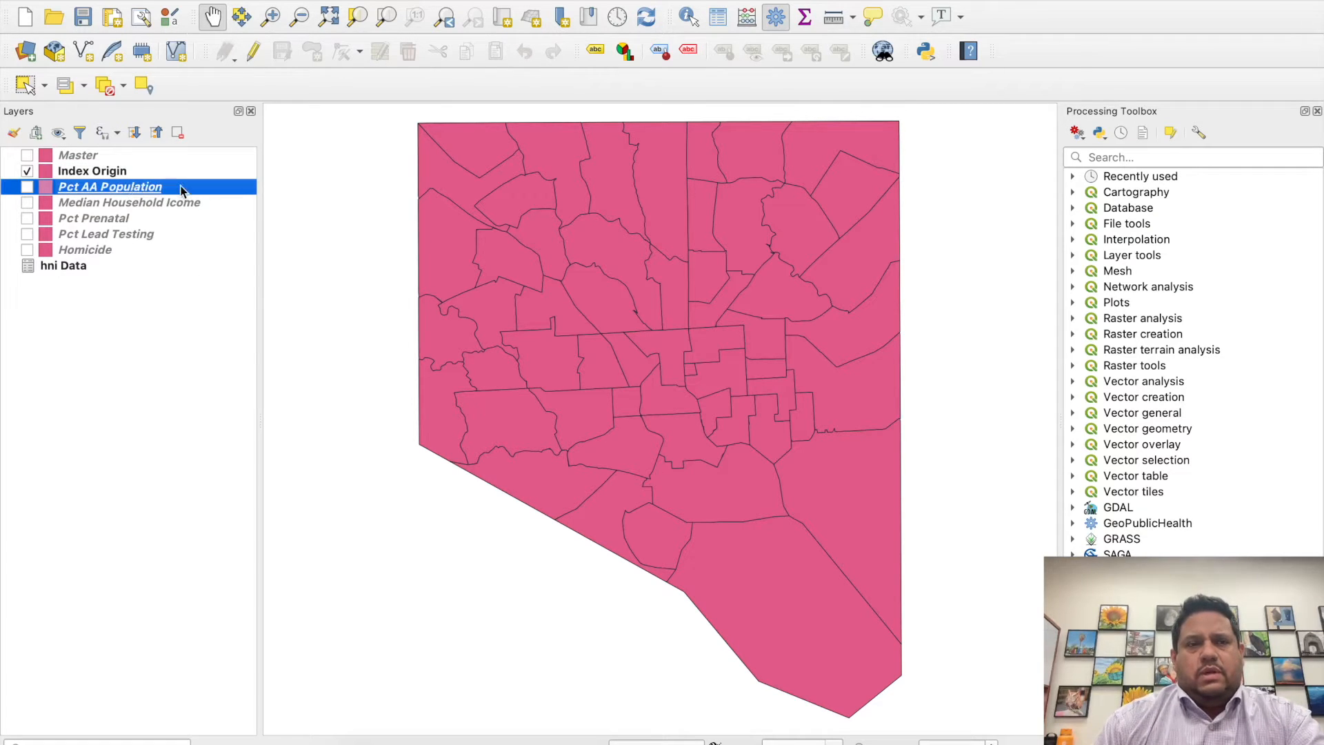
pyautogui.click(28, 171)
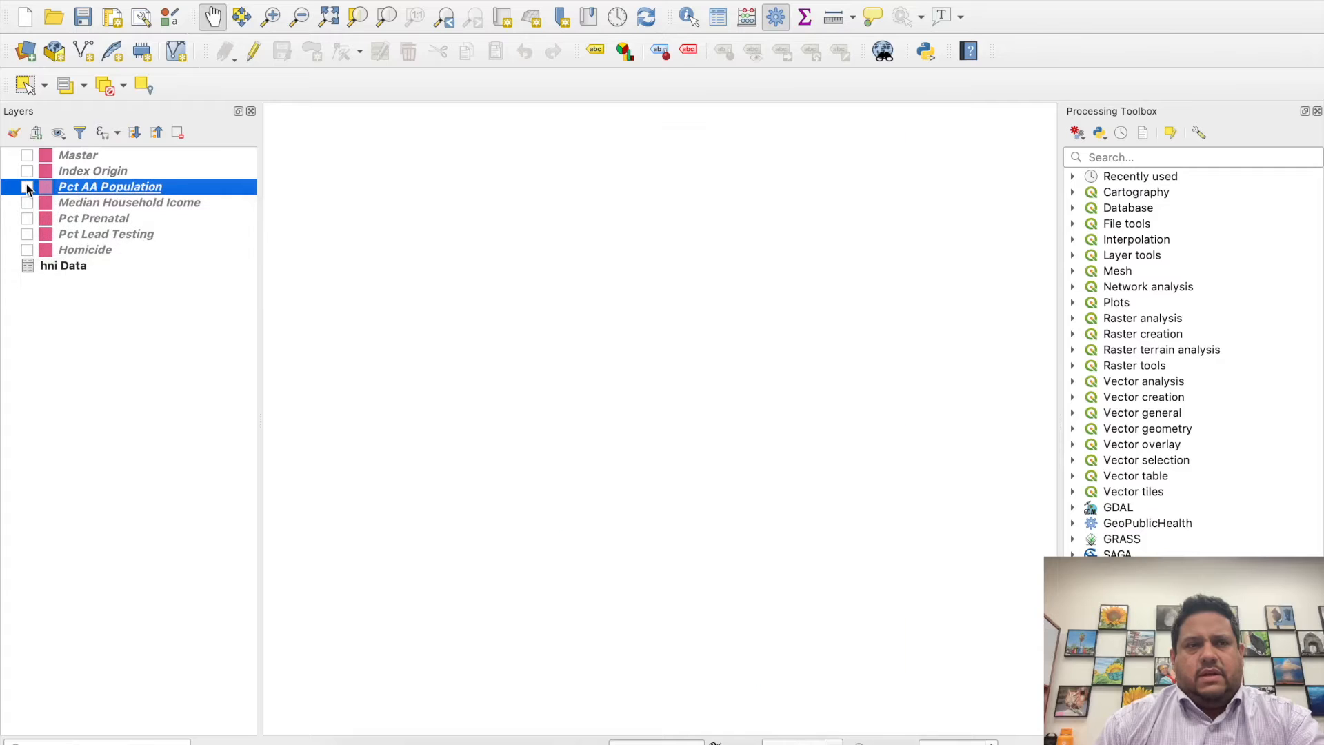
pyautogui.click(27, 187)
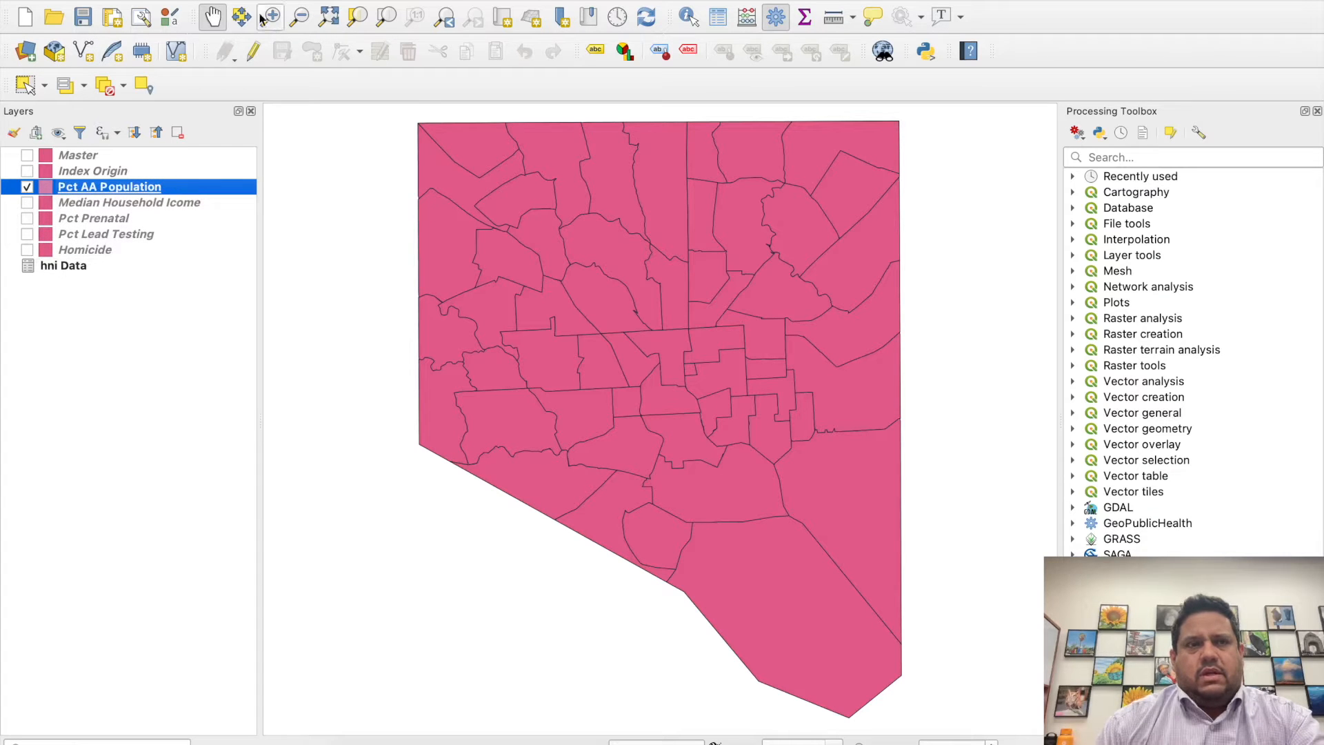
pyautogui.doubleClick(222, 187)
pyautogui.click(267, 109)
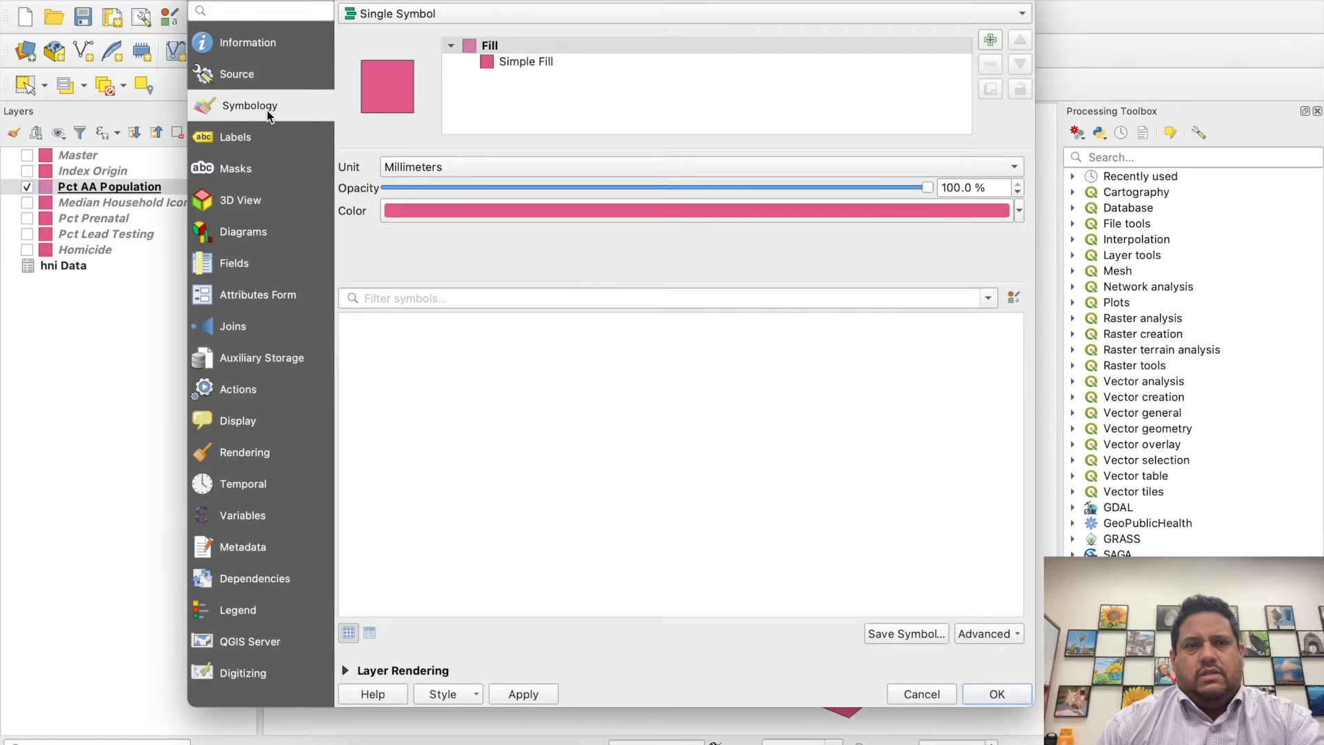
pyautogui.click(537, 13)
pyautogui.click(499, 57)
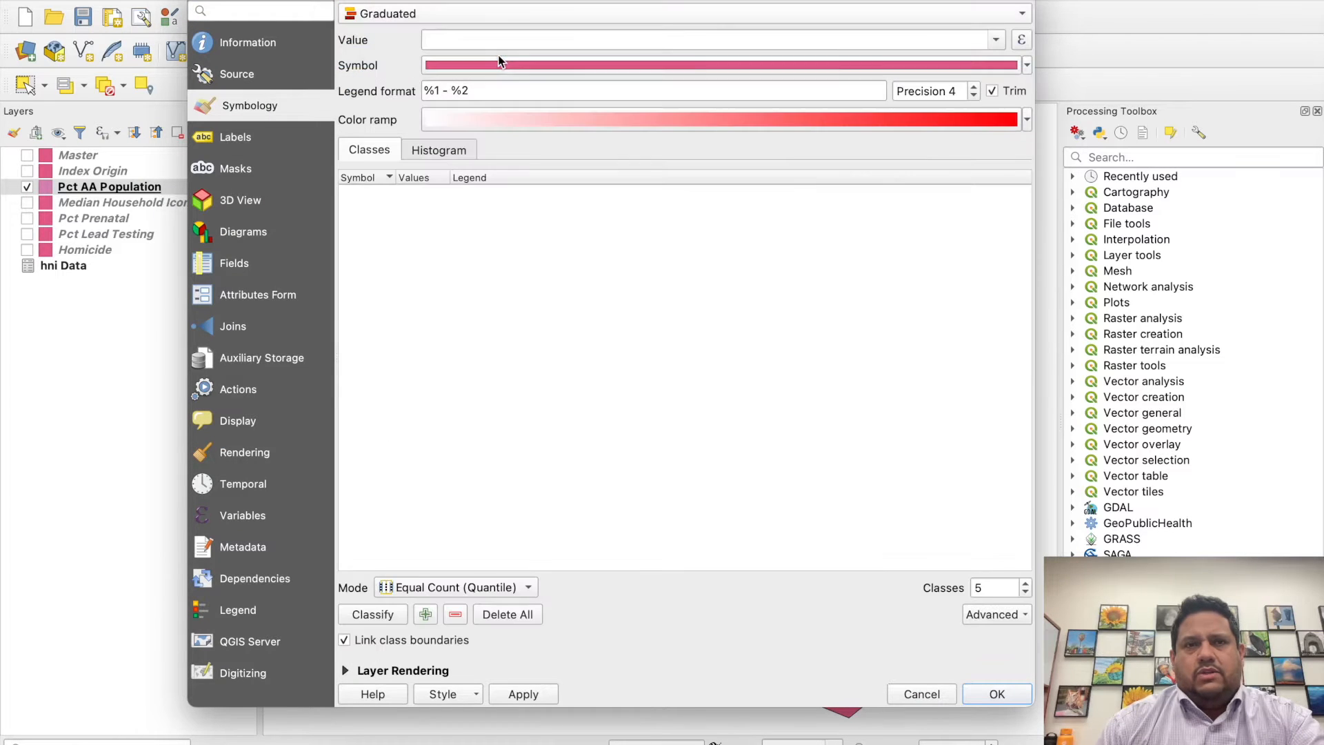
pyautogui.click(997, 40)
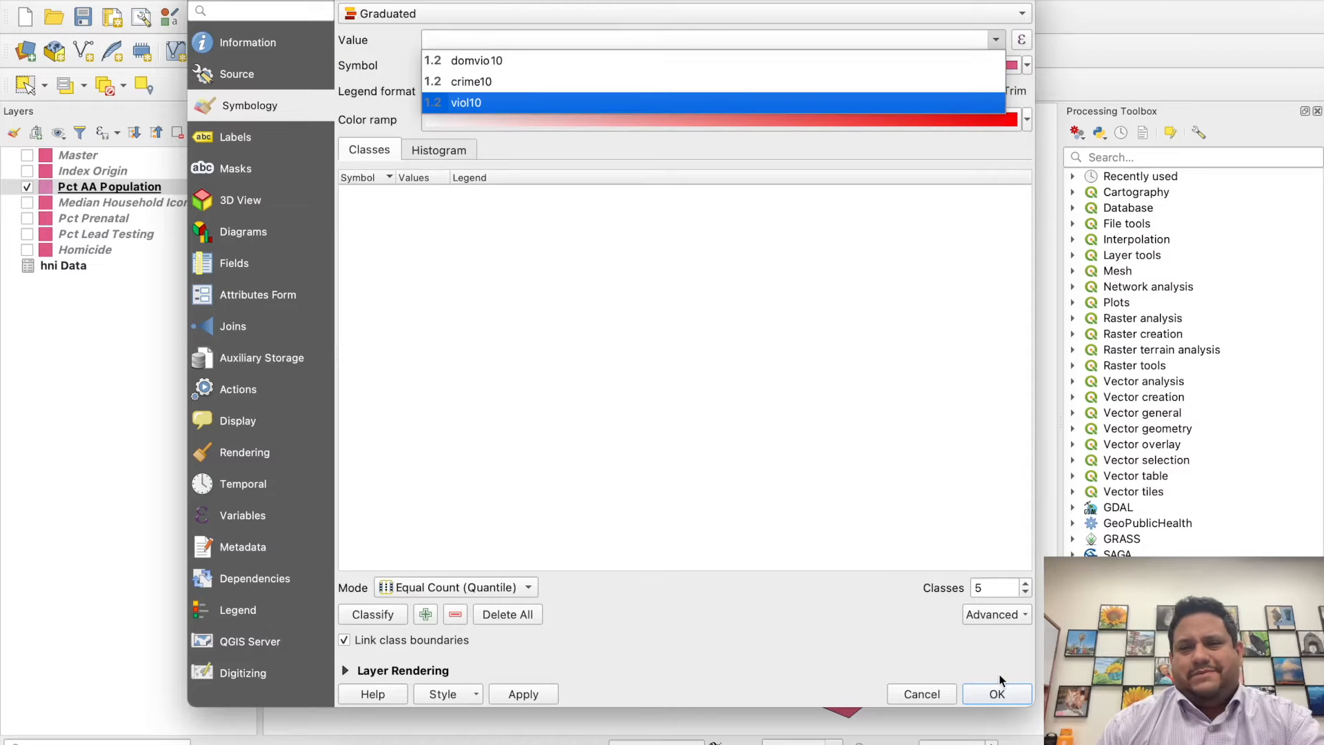
pyautogui.click(940, 697)
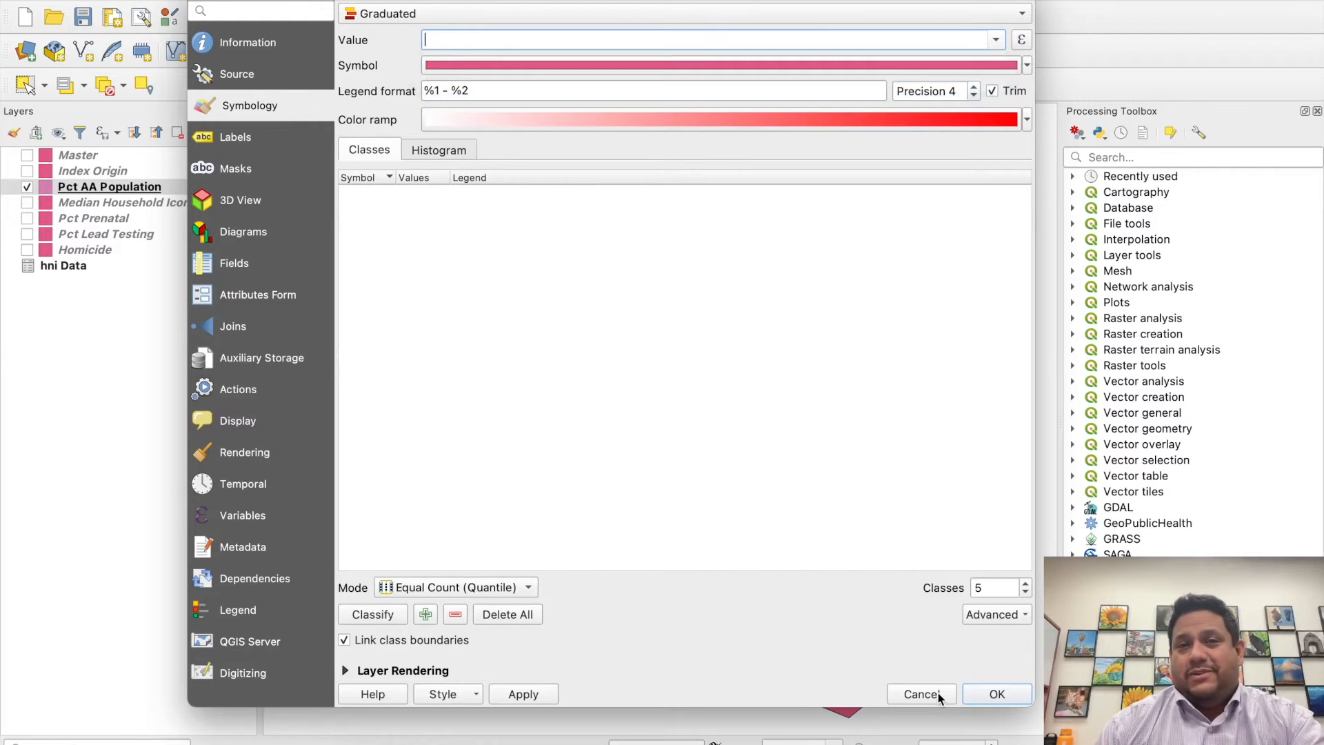
pyautogui.click(939, 696)
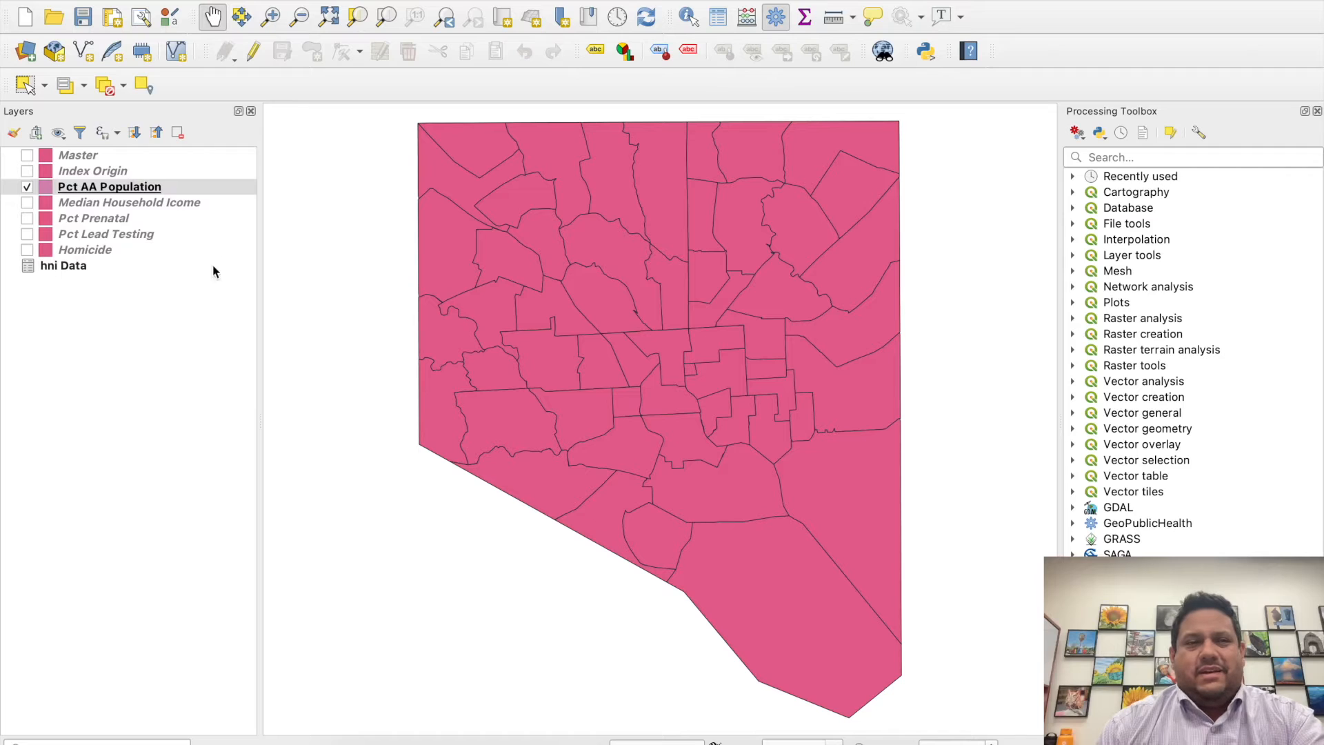
# - Join the hni Data table to the Pct AA Population layer, matching join field Units with target field CSA2010
pyautogui.doubleClick(202, 187)
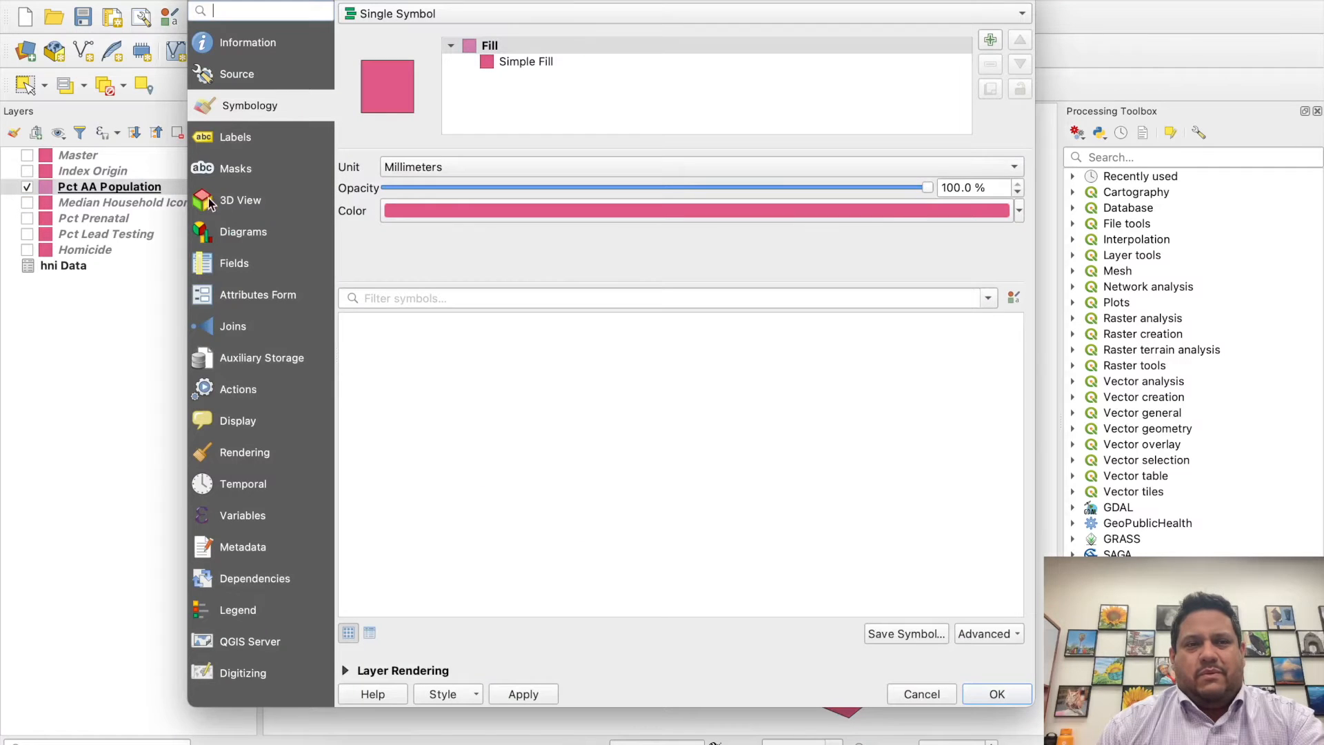
pyautogui.click(246, 324)
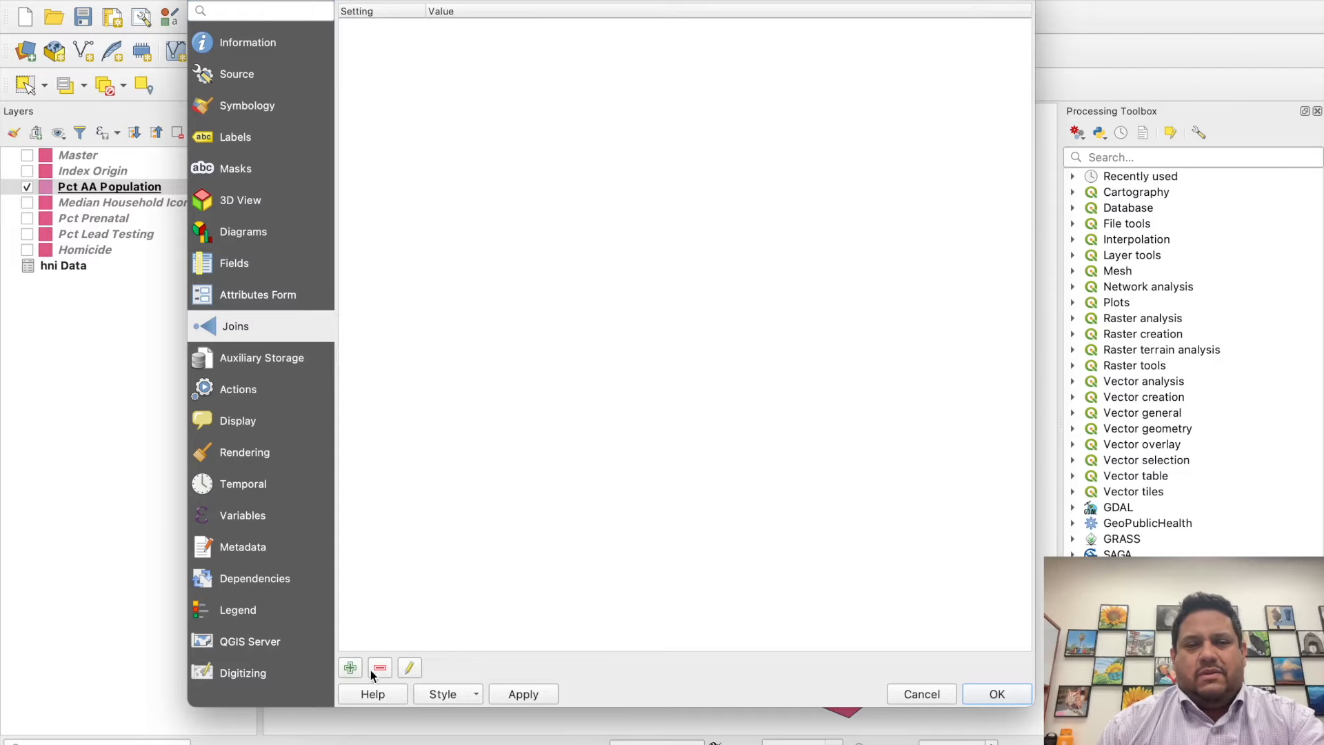
pyautogui.click(350, 668)
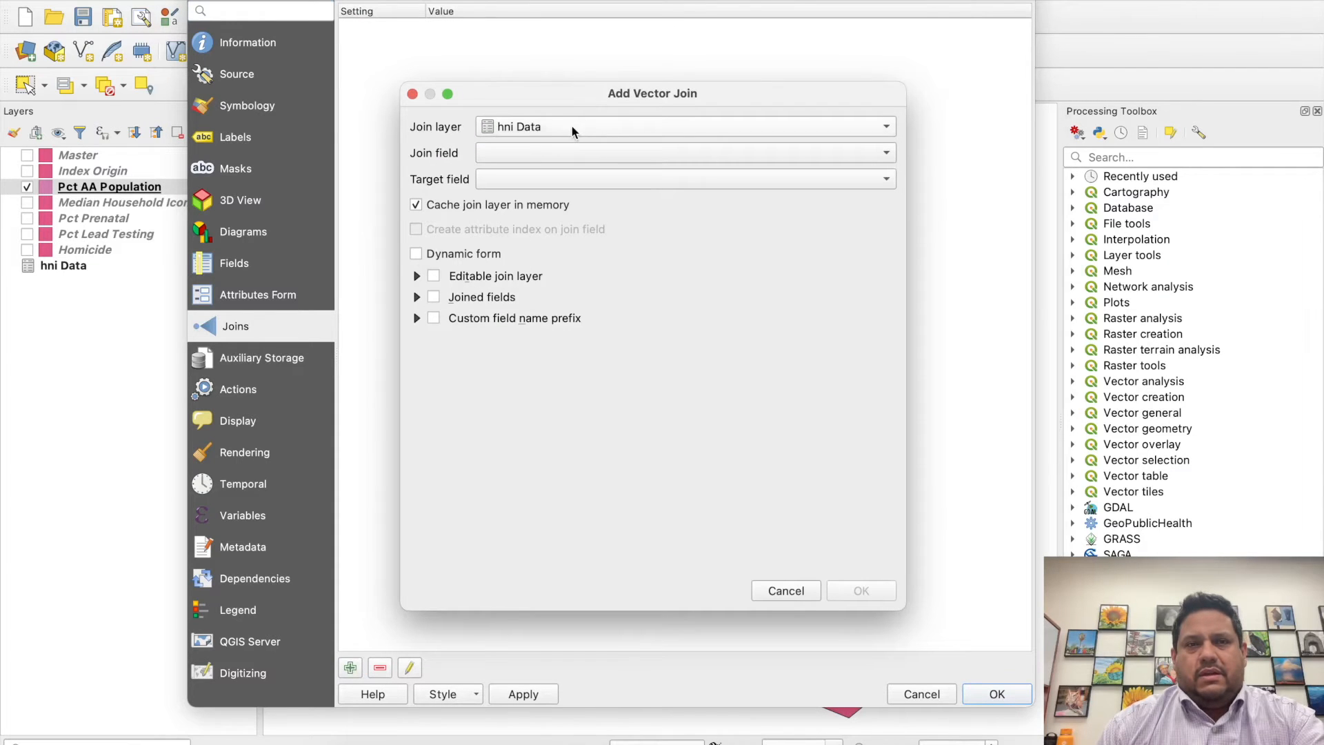
pyautogui.click(555, 163)
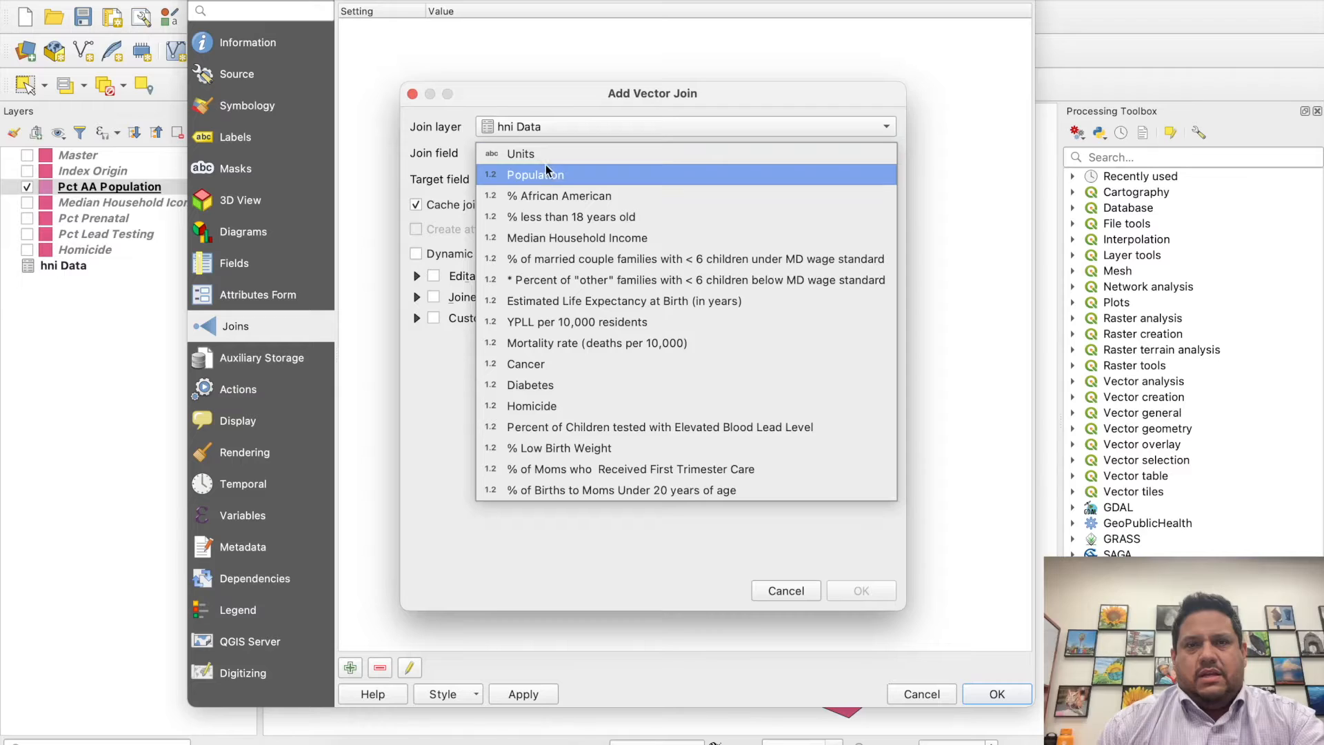
pyautogui.click(550, 155)
pyautogui.click(542, 179)
pyautogui.click(541, 181)
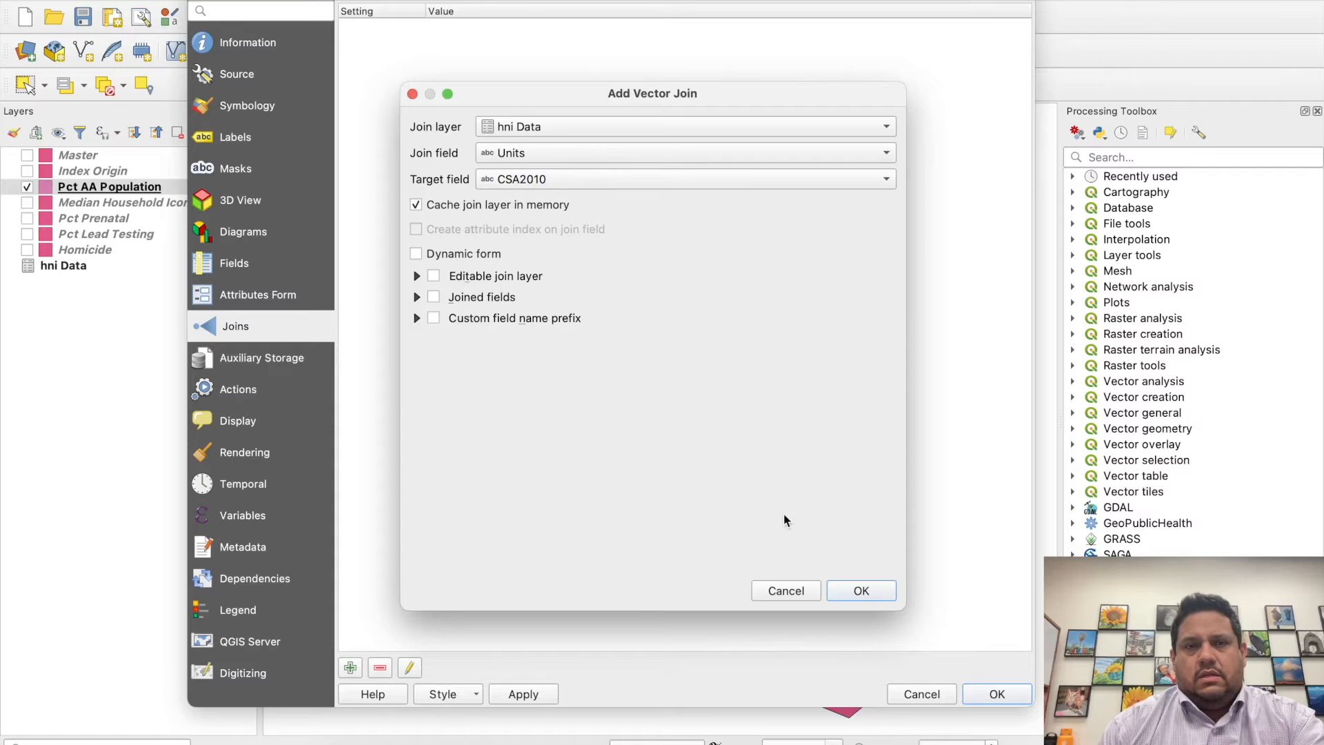
pyautogui.click(858, 591)
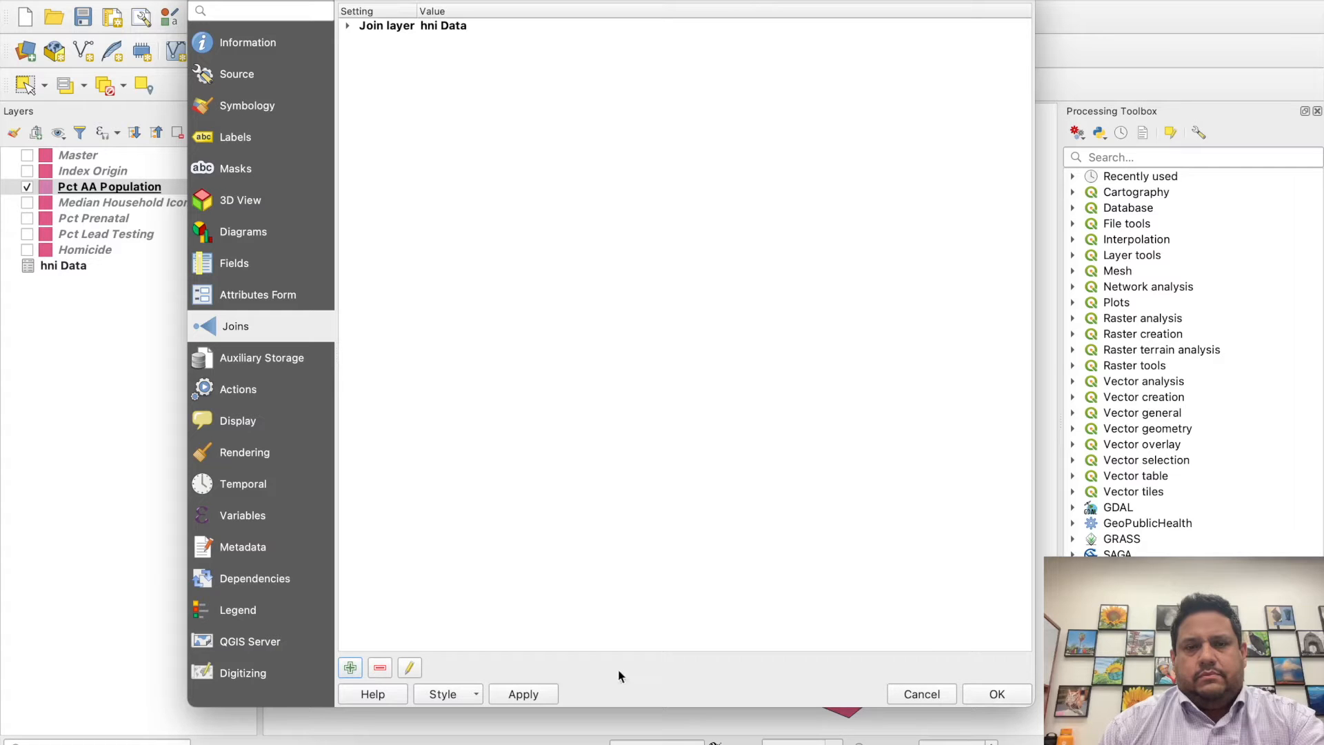
pyautogui.click(998, 693)
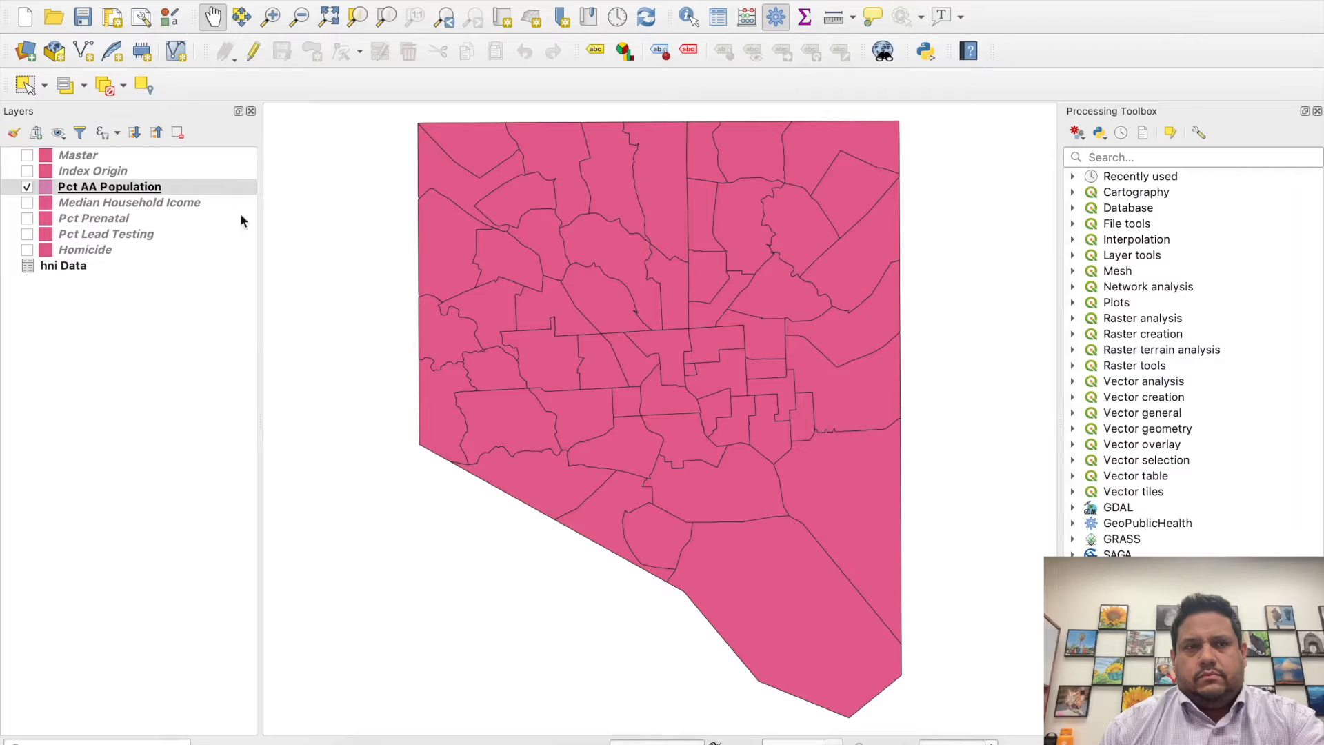
# - Set the Pct AA Population layer's symbology to Graduated, based on the value hni Data_% African American
pyautogui.rightClick(186, 185)
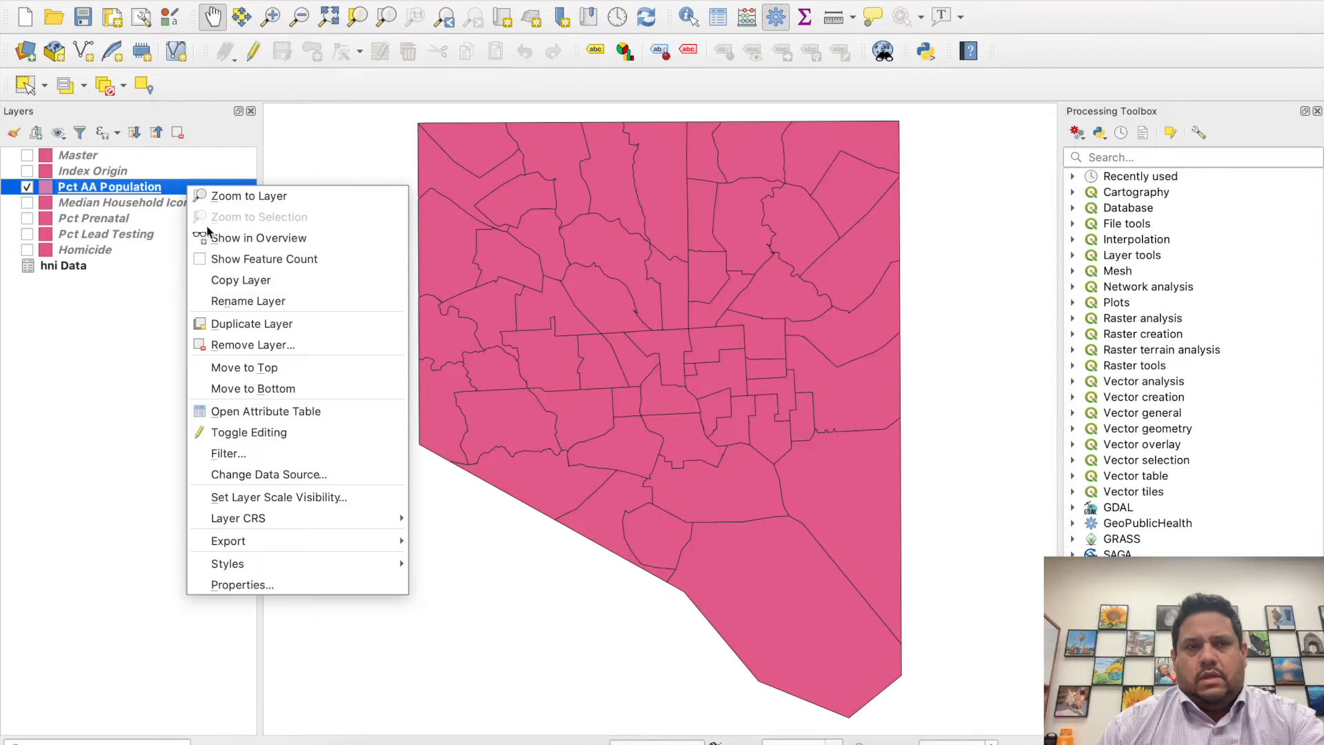
pyautogui.click(173, 184)
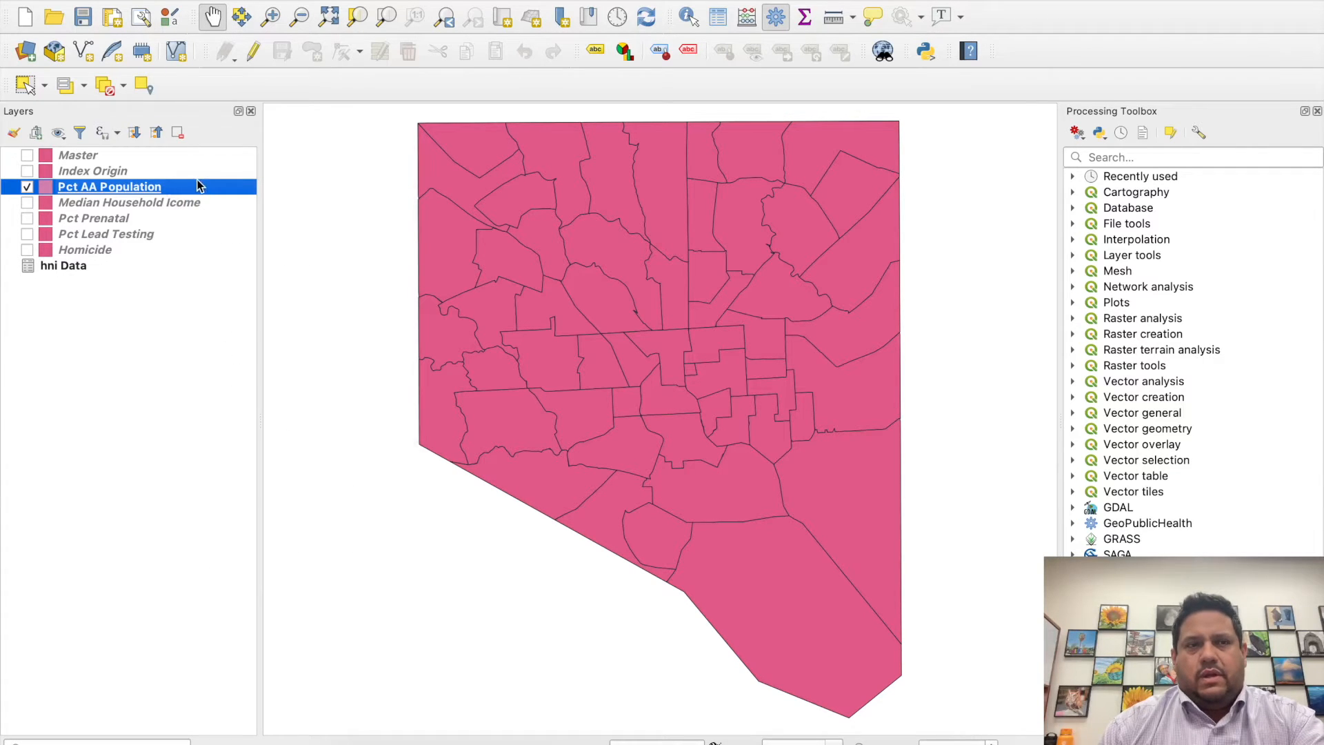
pyautogui.doubleClick(195, 189)
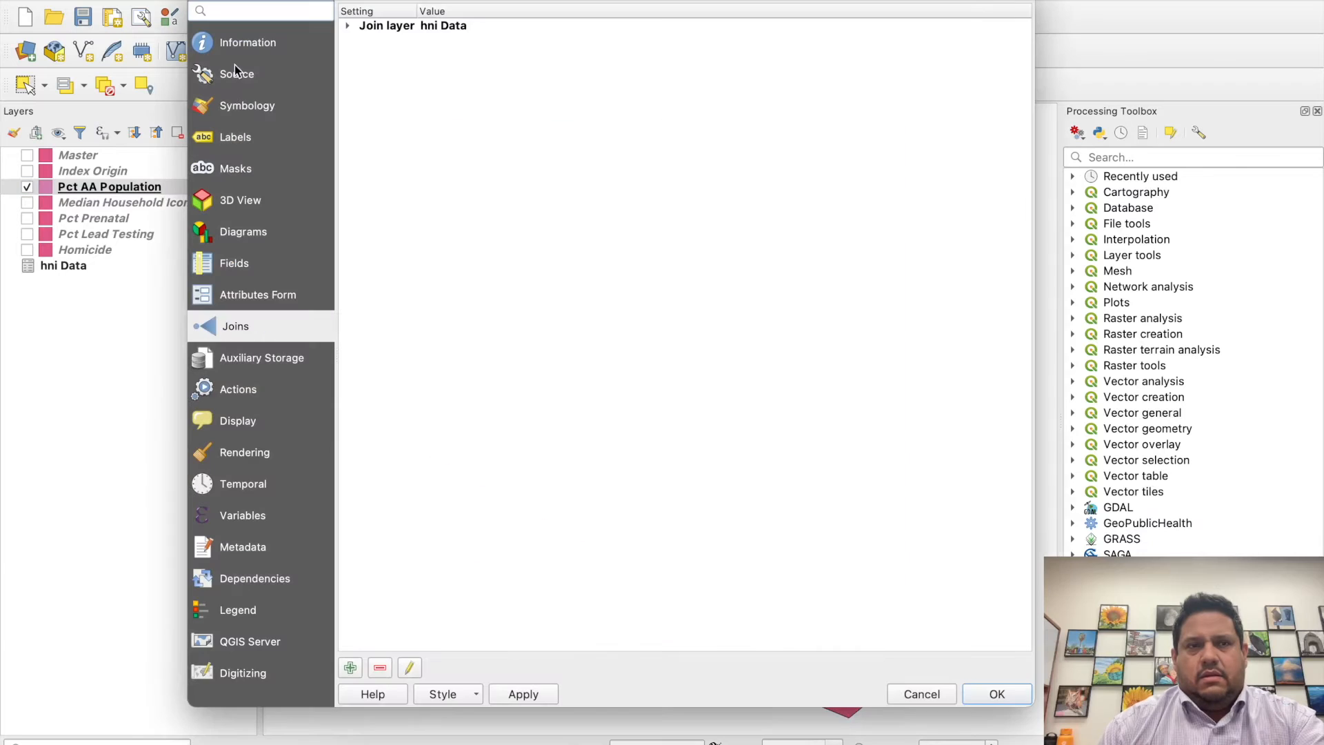
pyautogui.click(243, 103)
pyautogui.click(551, 15)
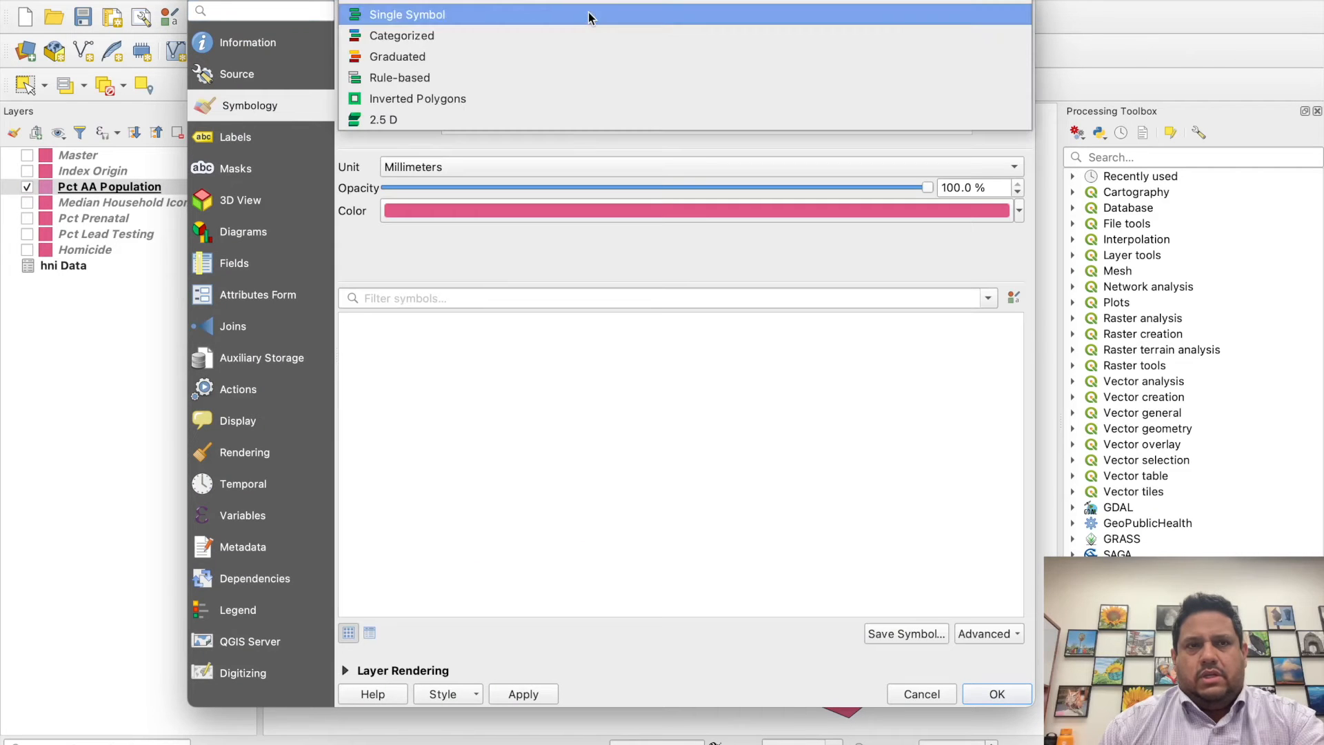
pyautogui.click(568, 56)
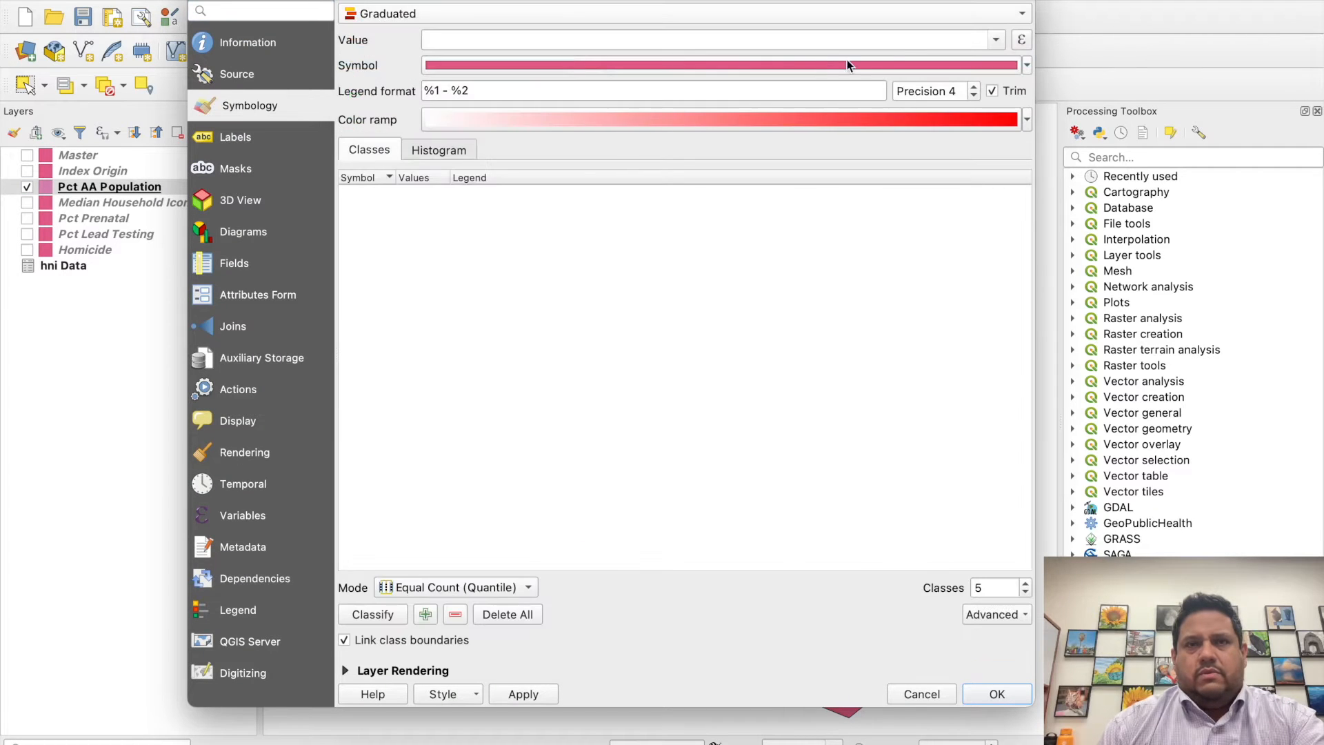
pyautogui.click(995, 42)
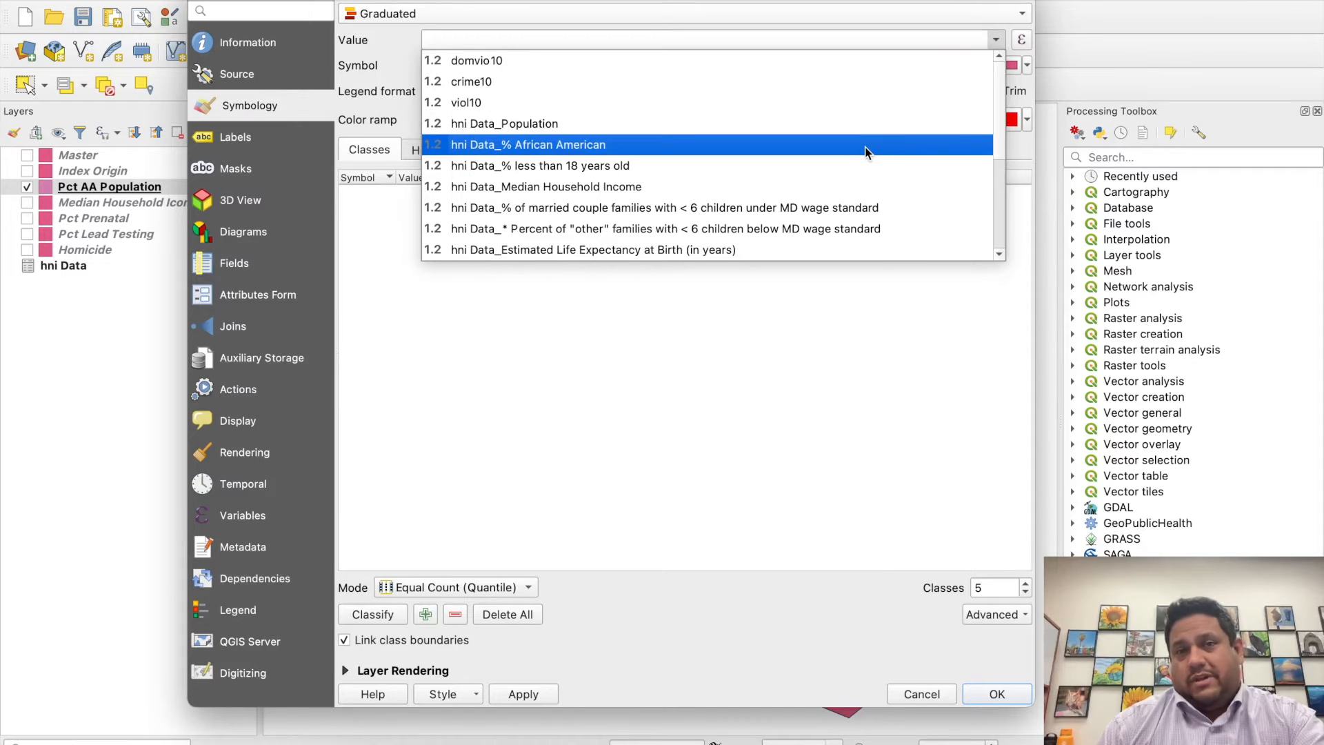
pyautogui.click(865, 147)
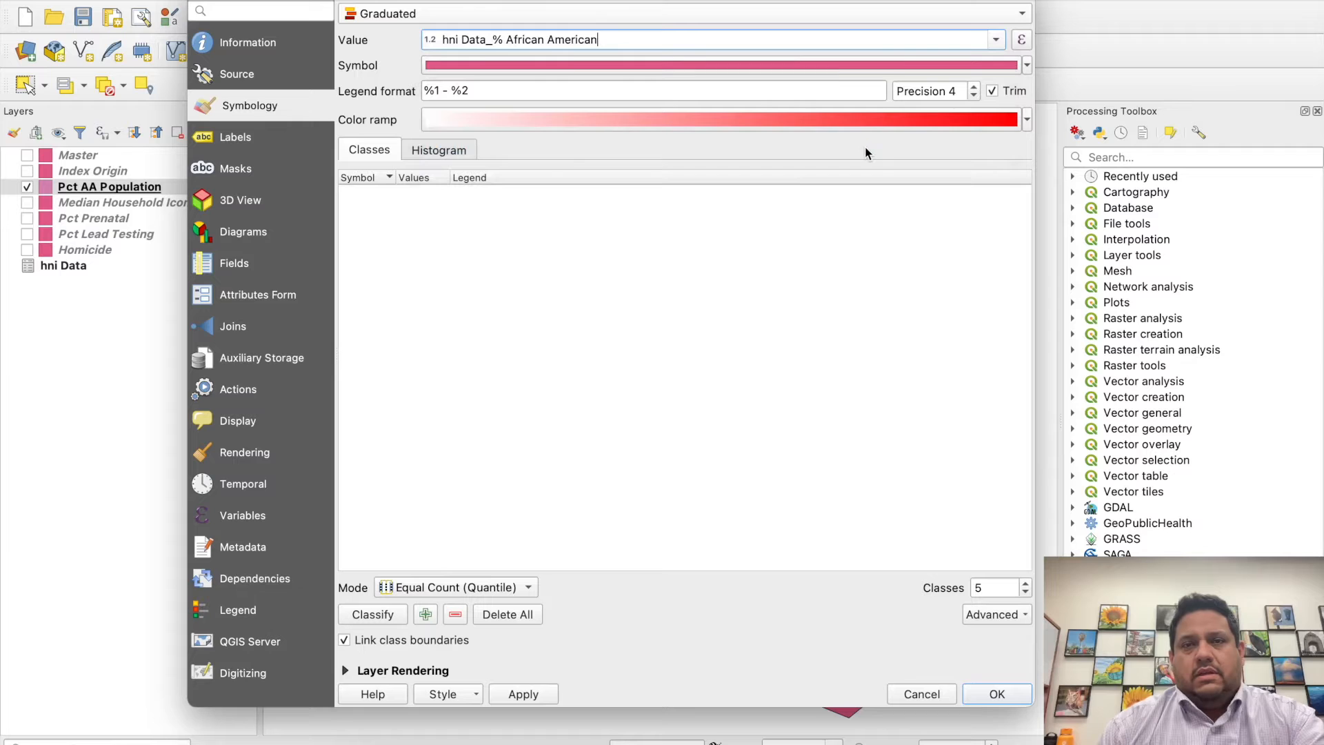
# - Choose the Blues color ramp and classify the values in Equal Count (Quantile) mode
pyautogui.click(1028, 121)
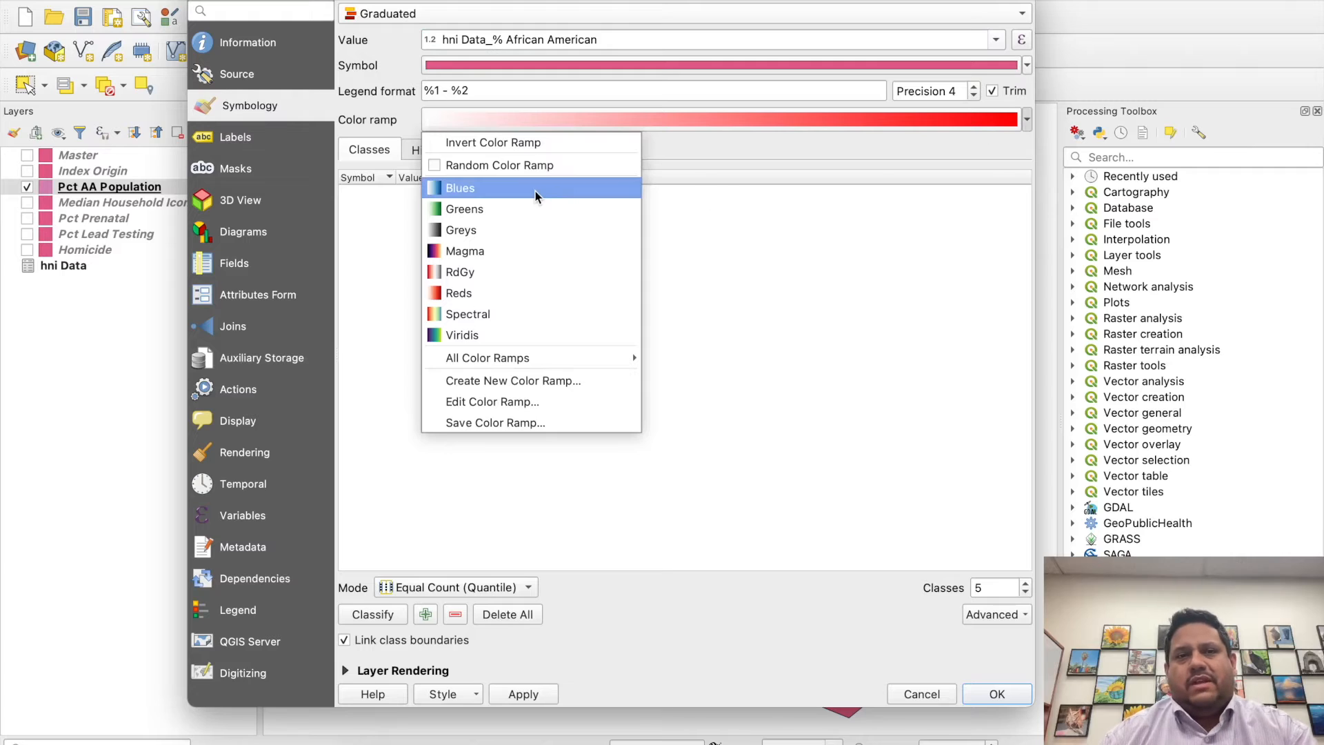
pyautogui.click(514, 193)
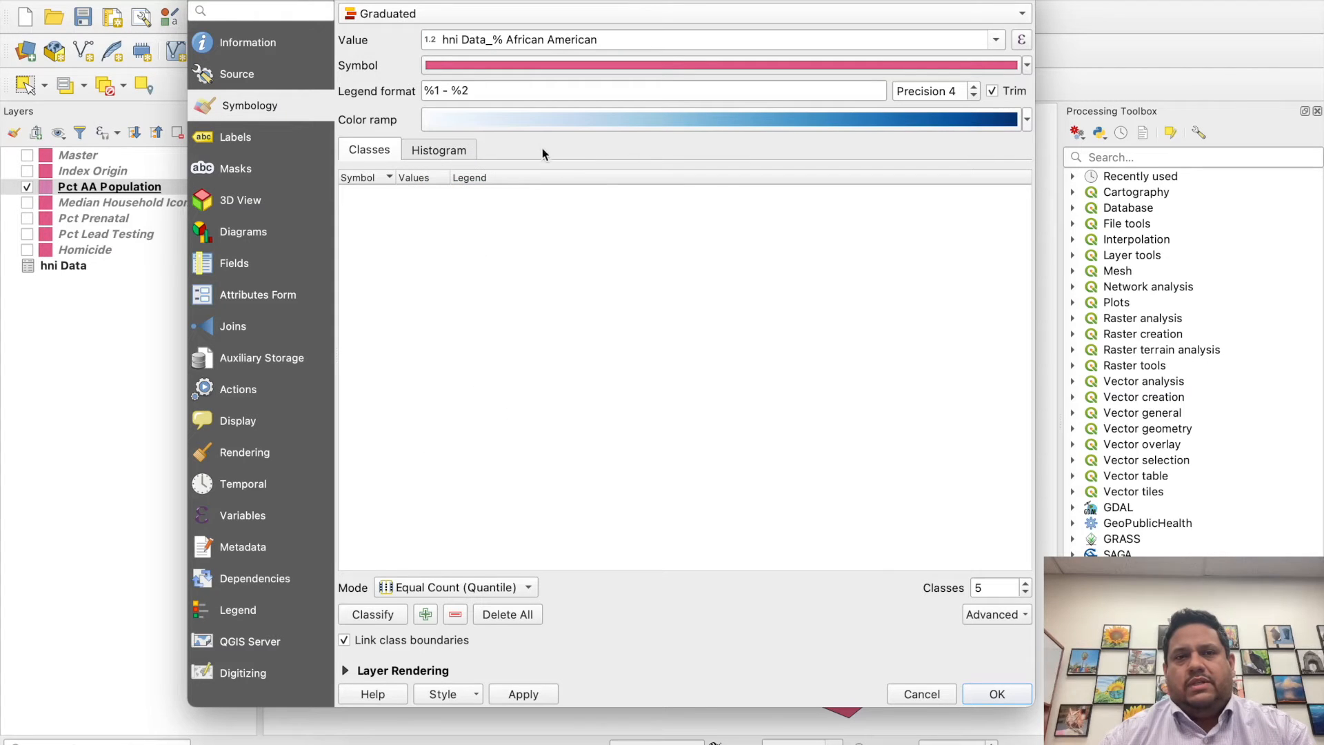
pyautogui.click(507, 590)
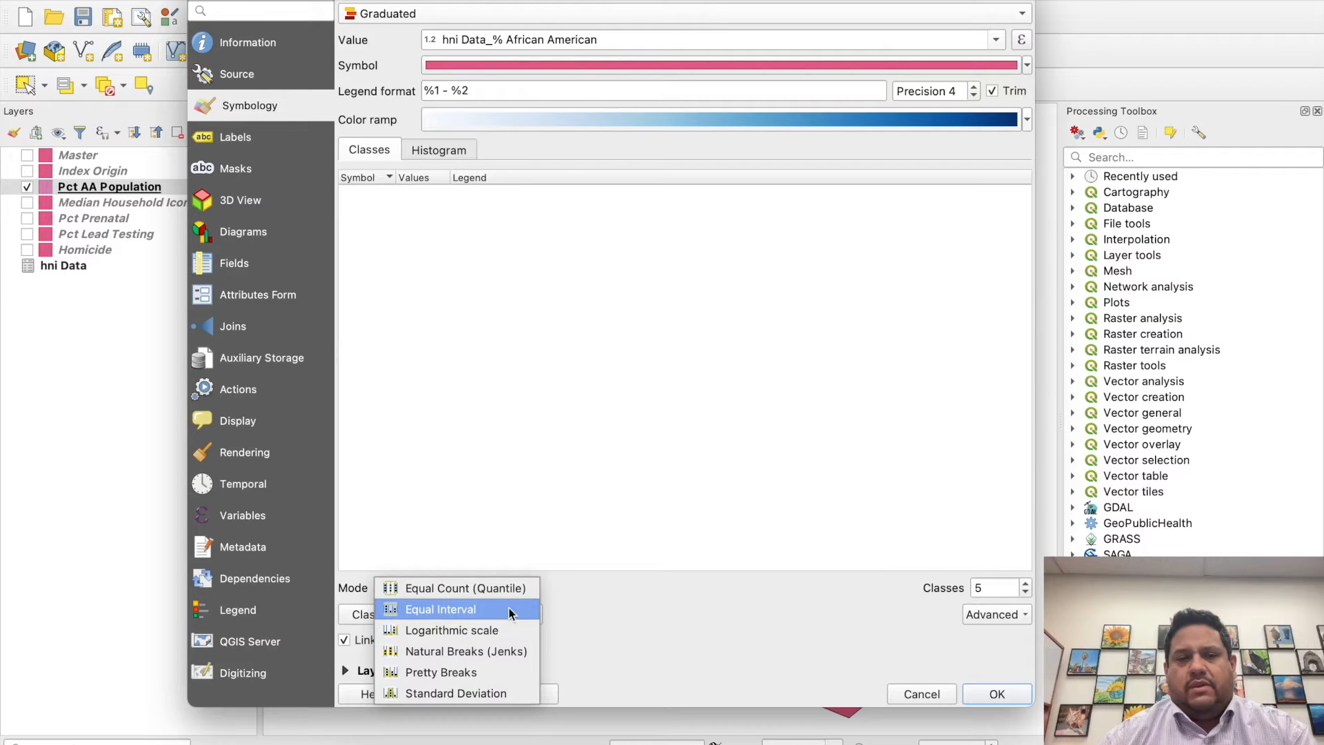
pyautogui.click(509, 588)
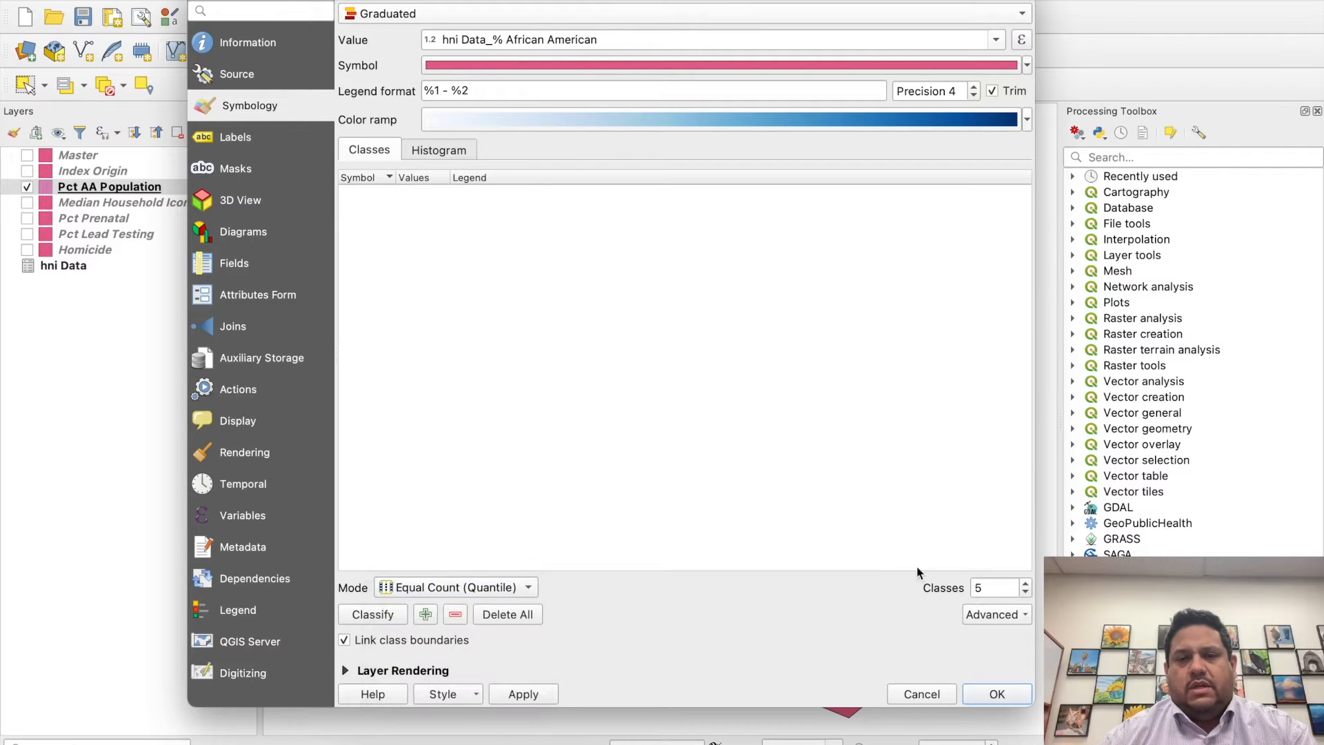
pyautogui.click(367, 616)
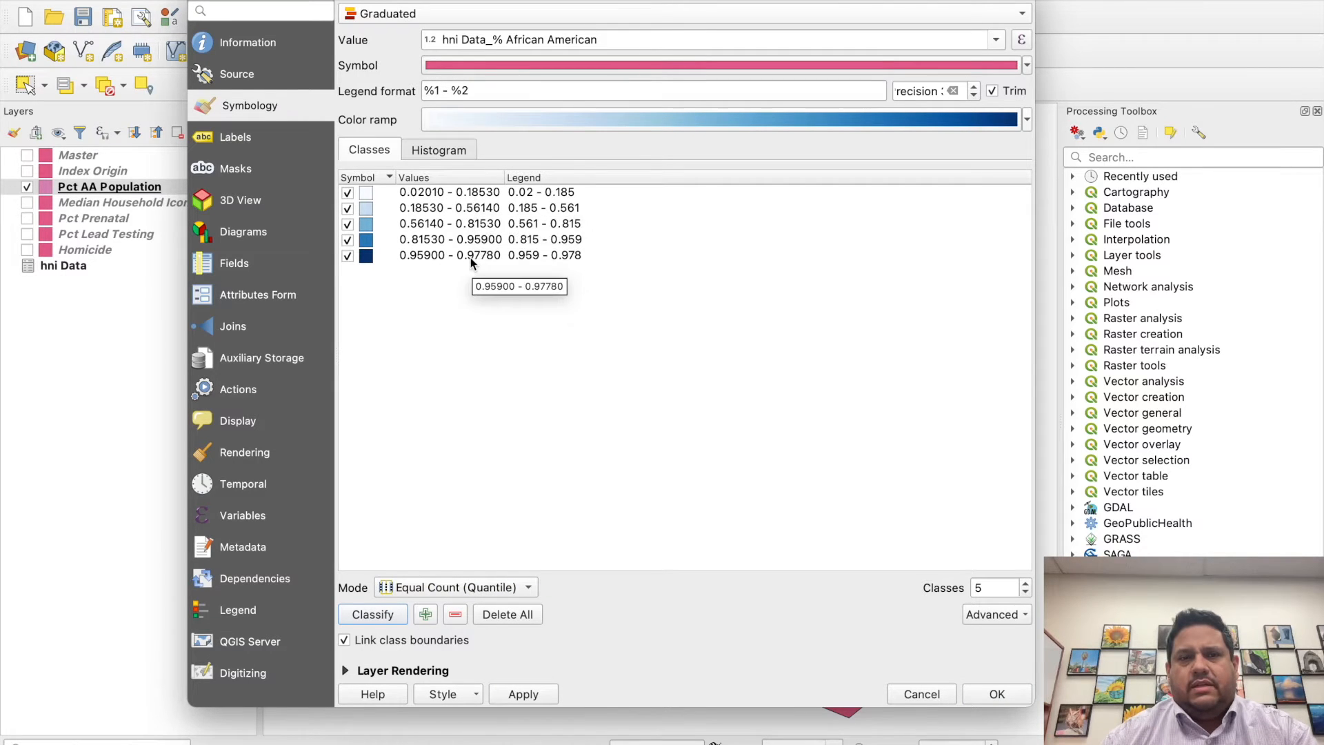
# - Load the values into the histogram with 40 bins, and apply the graduated style to the Pct AA Population layer
pyautogui.click(436, 152)
pyautogui.click(451, 191)
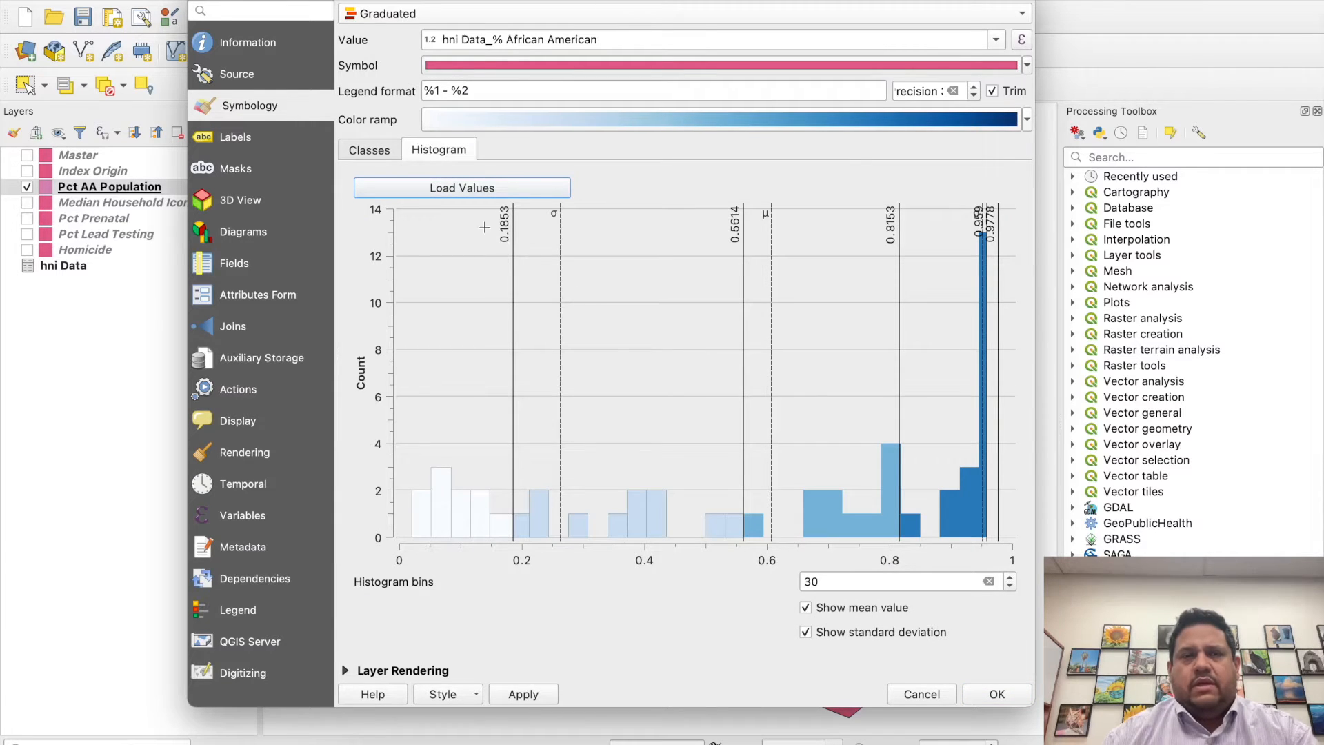
pyautogui.doubleClick(842, 581)
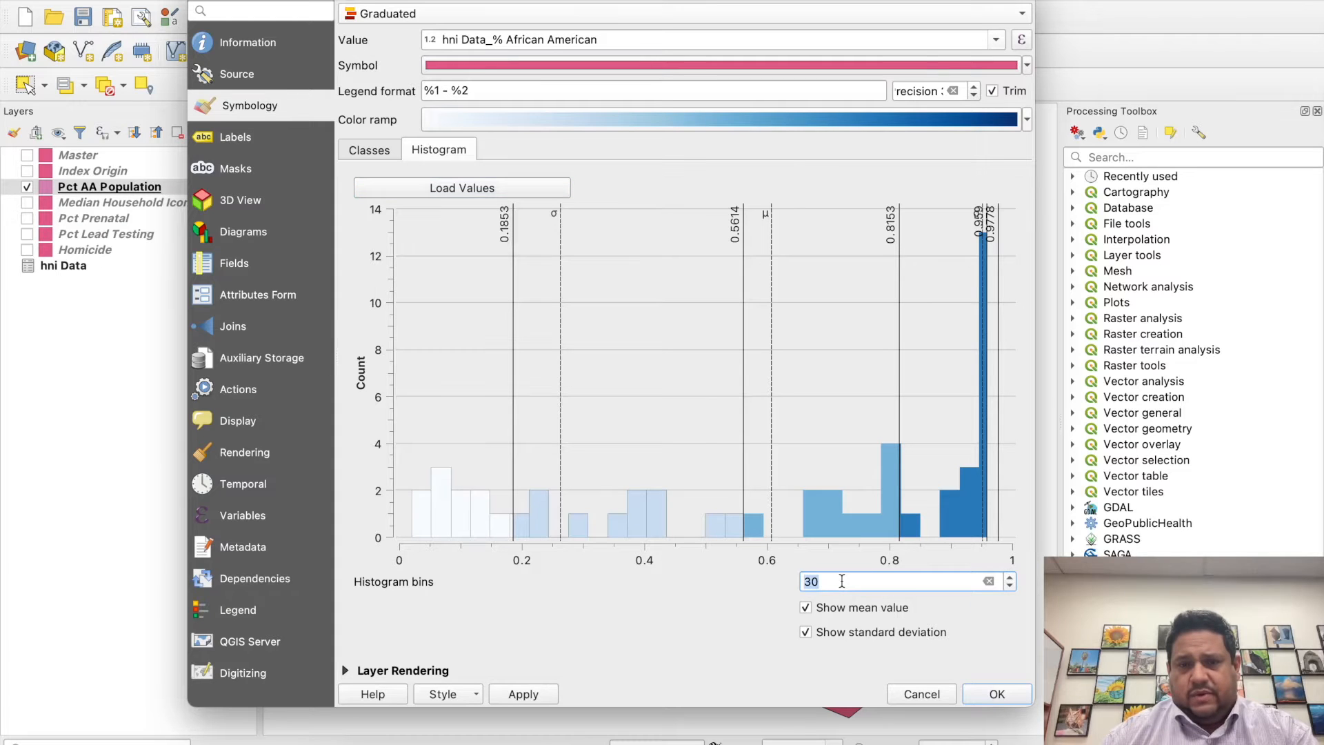
pyautogui.write('40')
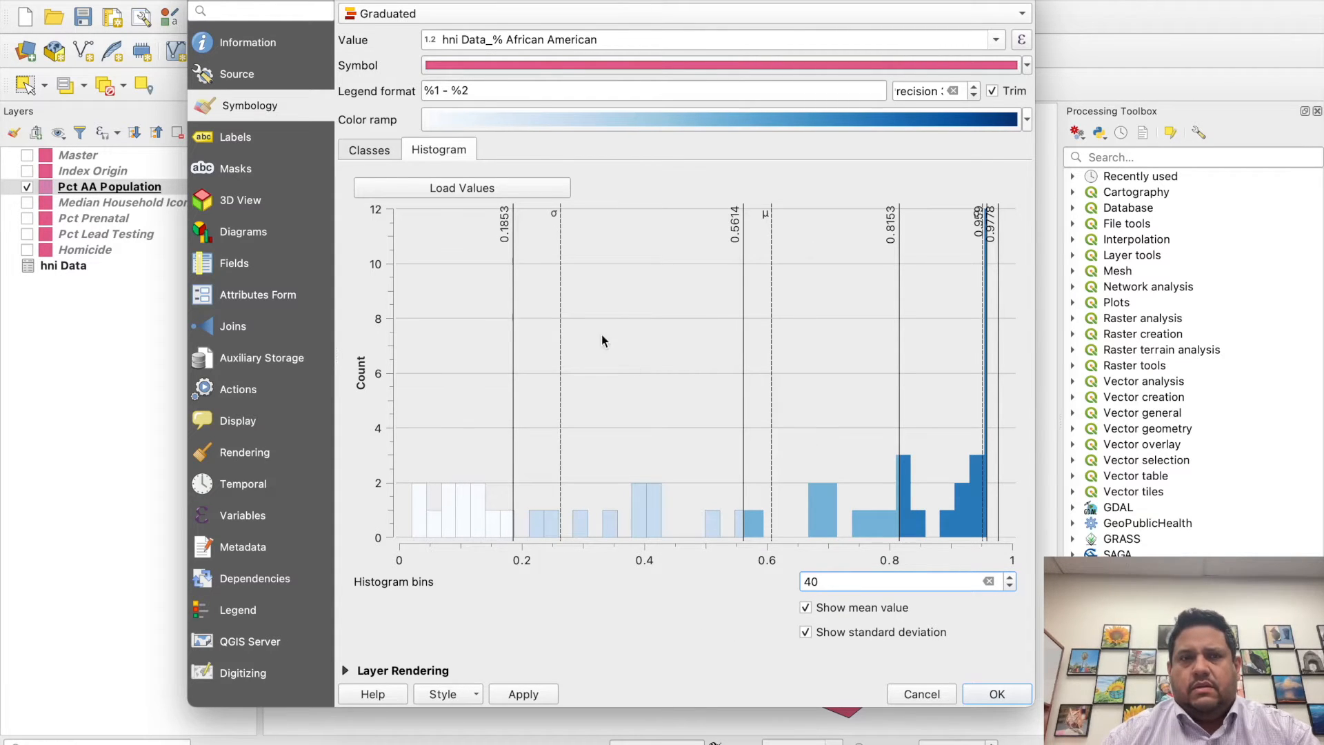
pyautogui.click(373, 150)
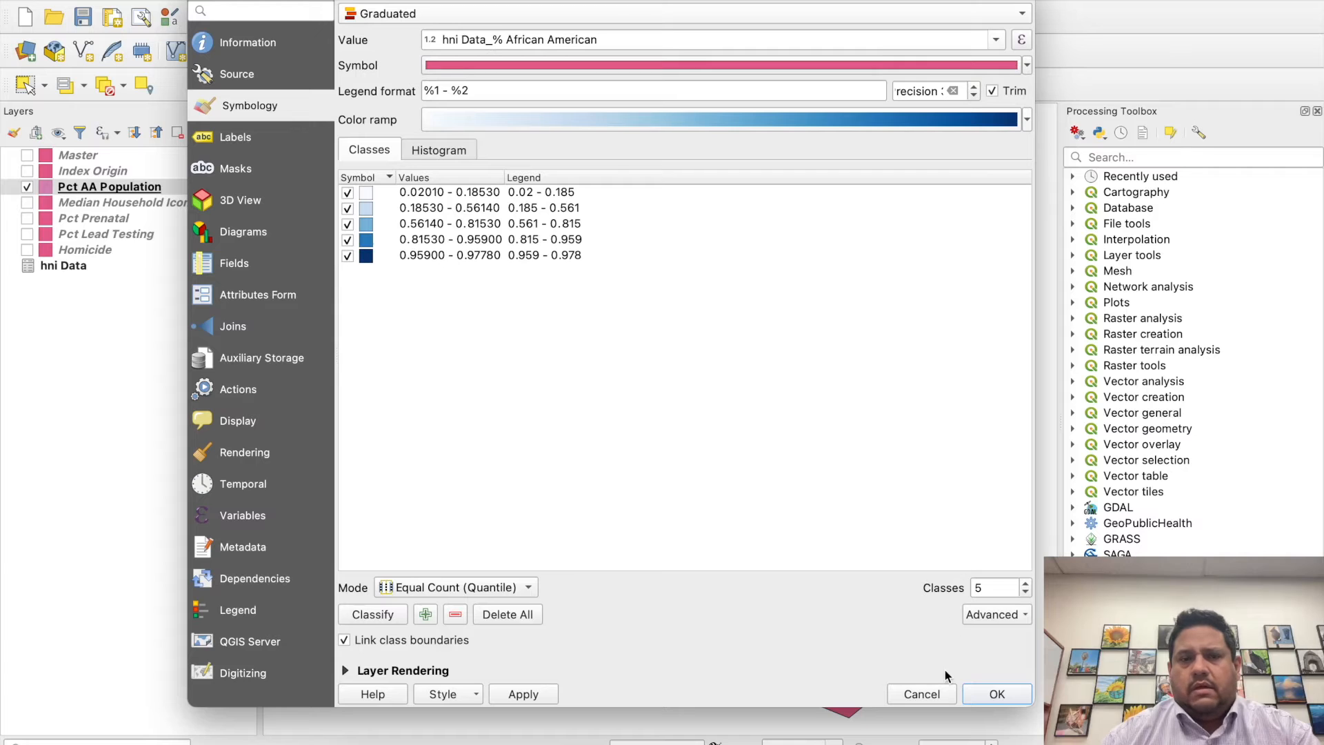
pyautogui.click(514, 693)
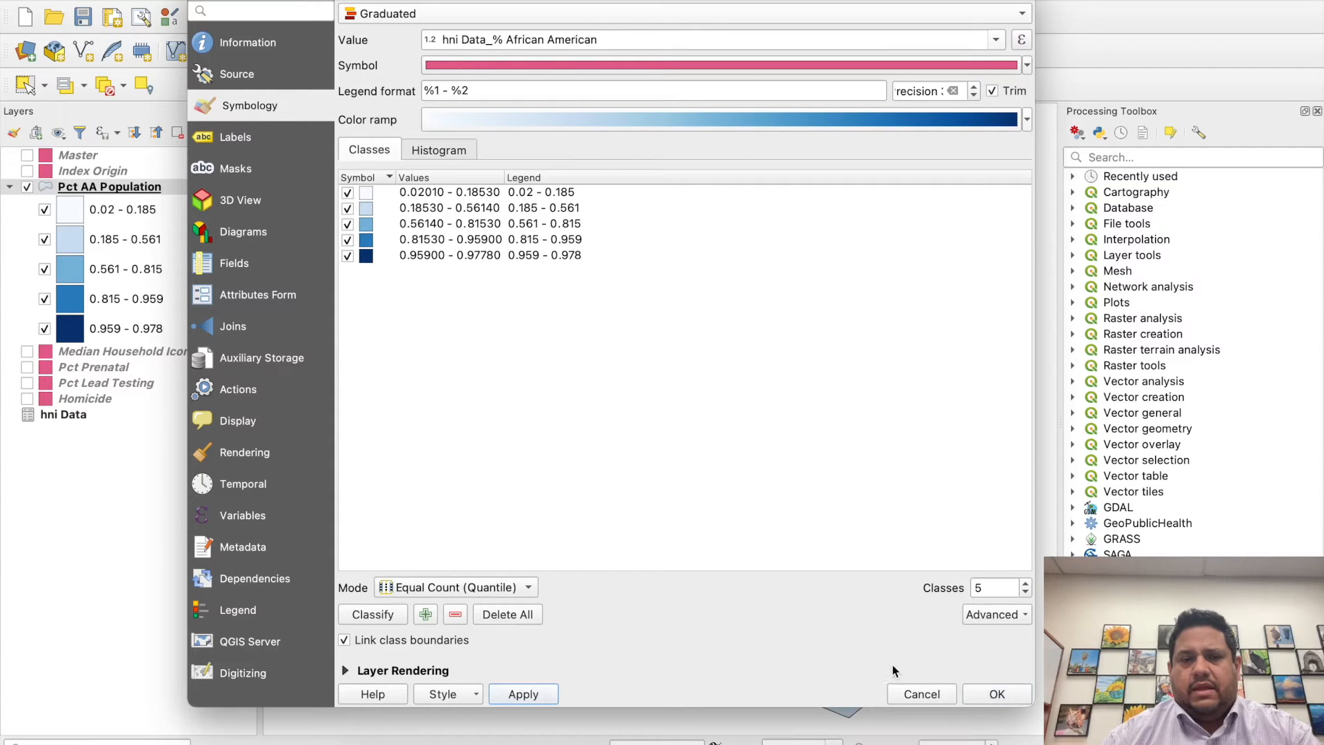
# - Accept the Pct AA Population layer's graduated style and toggle the layer's visibility off and on to check the map
pyautogui.click(995, 694)
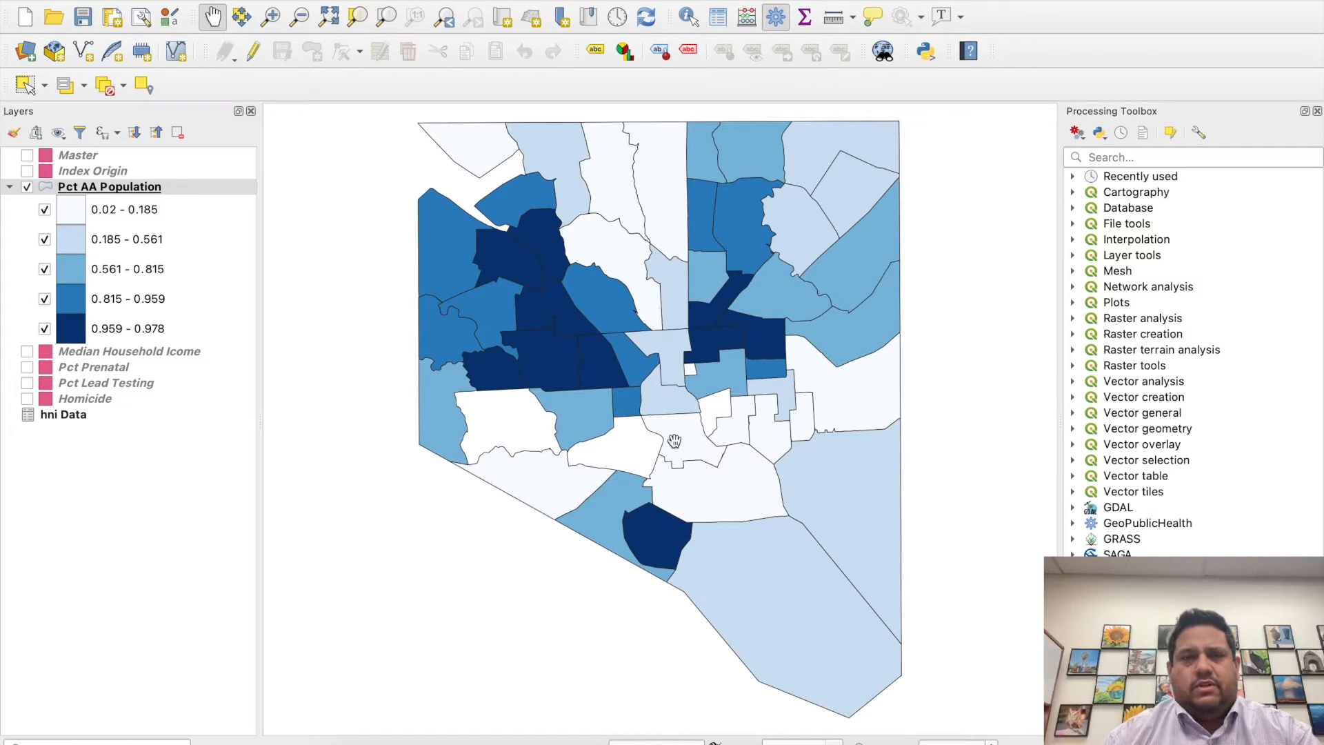
pyautogui.moveTo(444, 177)
pyautogui.mouseDown()
pyautogui.moveTo(656, 428)
pyautogui.moveTo(509, 341)
pyautogui.moveTo(450, 259)
pyautogui.moveTo(447, 198)
pyautogui.mouseUp()
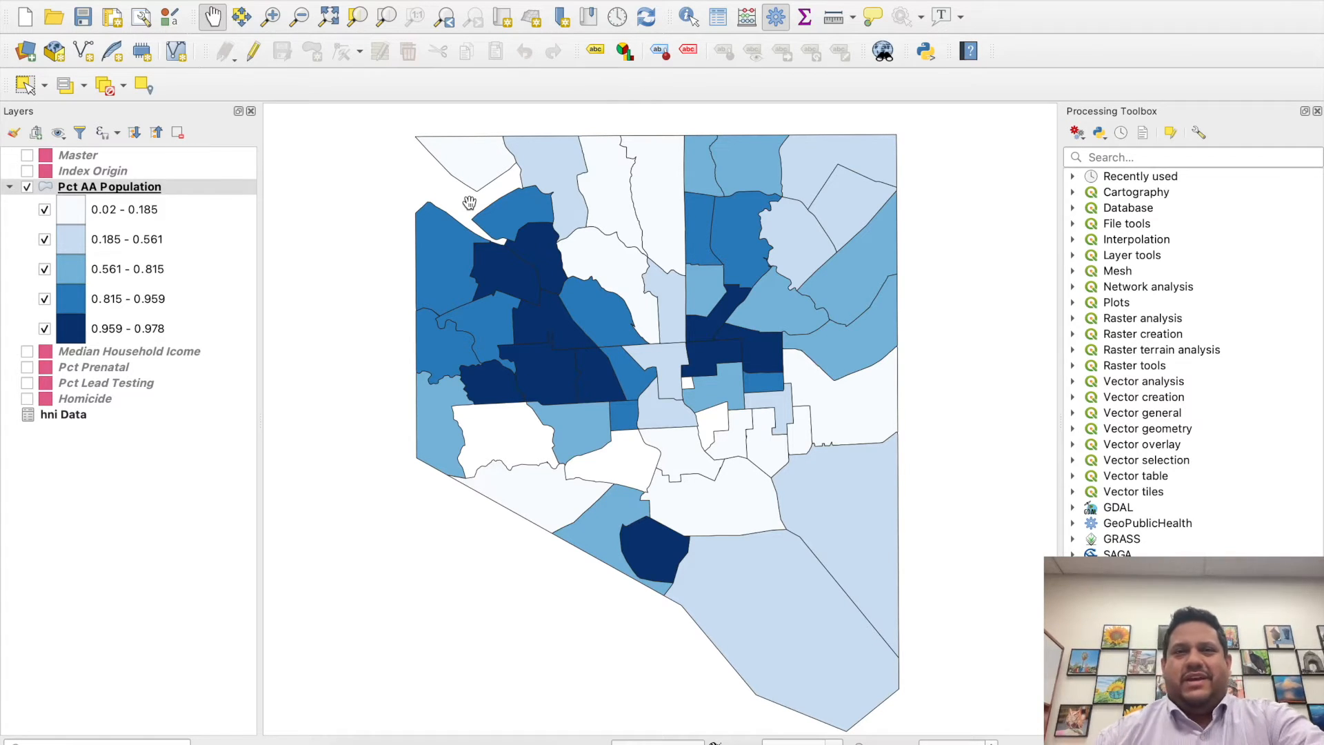
pyautogui.click(29, 188)
pyautogui.click(29, 188)
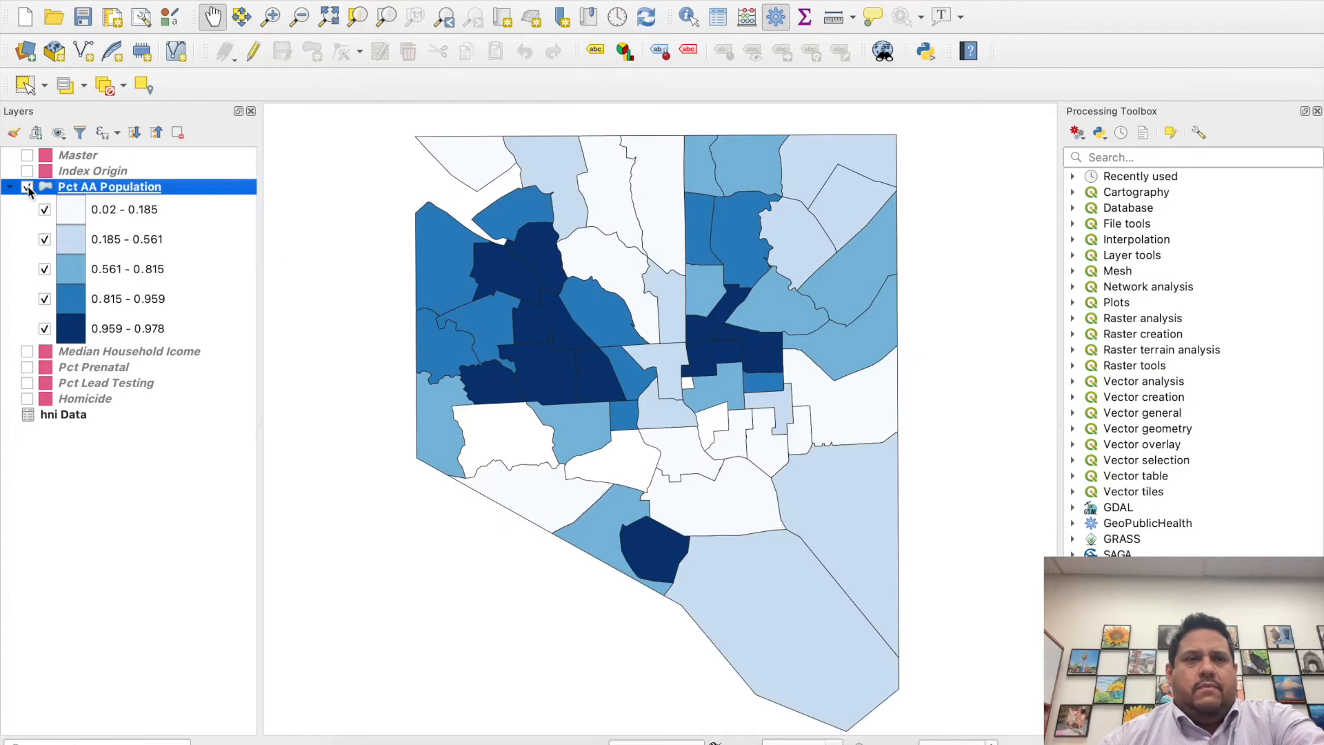
# - Join the hni Data table to the Index Origin layer, matching join field Units with target field CSA2010
pyautogui.click(140, 171)
pyautogui.doubleClick(139, 170)
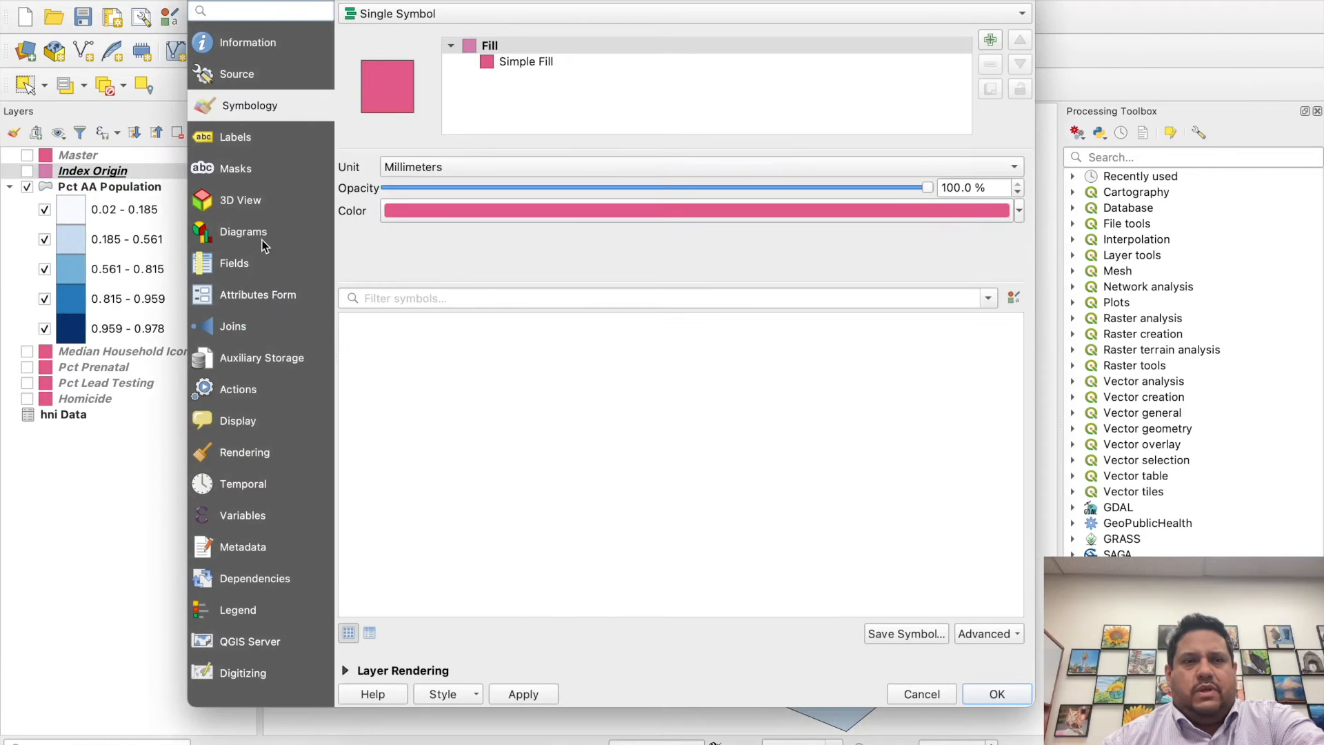
pyautogui.click(244, 337)
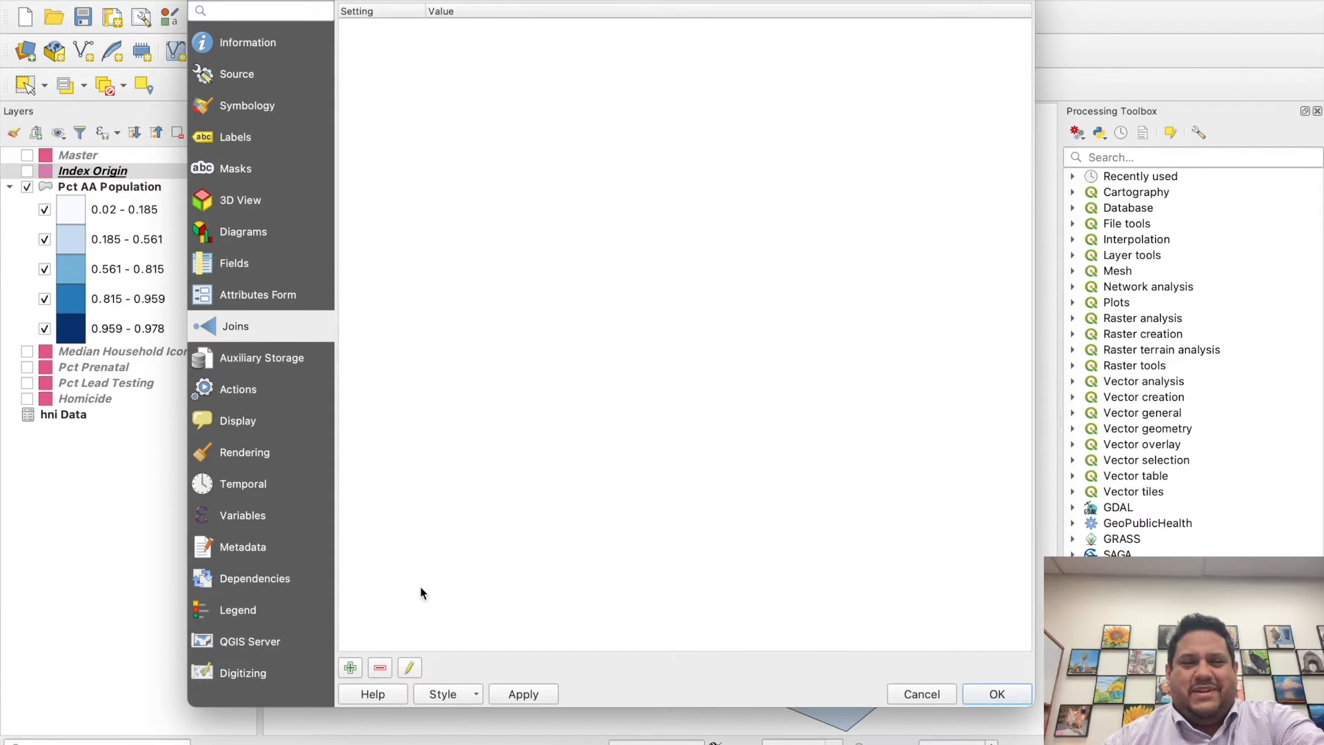
pyautogui.click(350, 667)
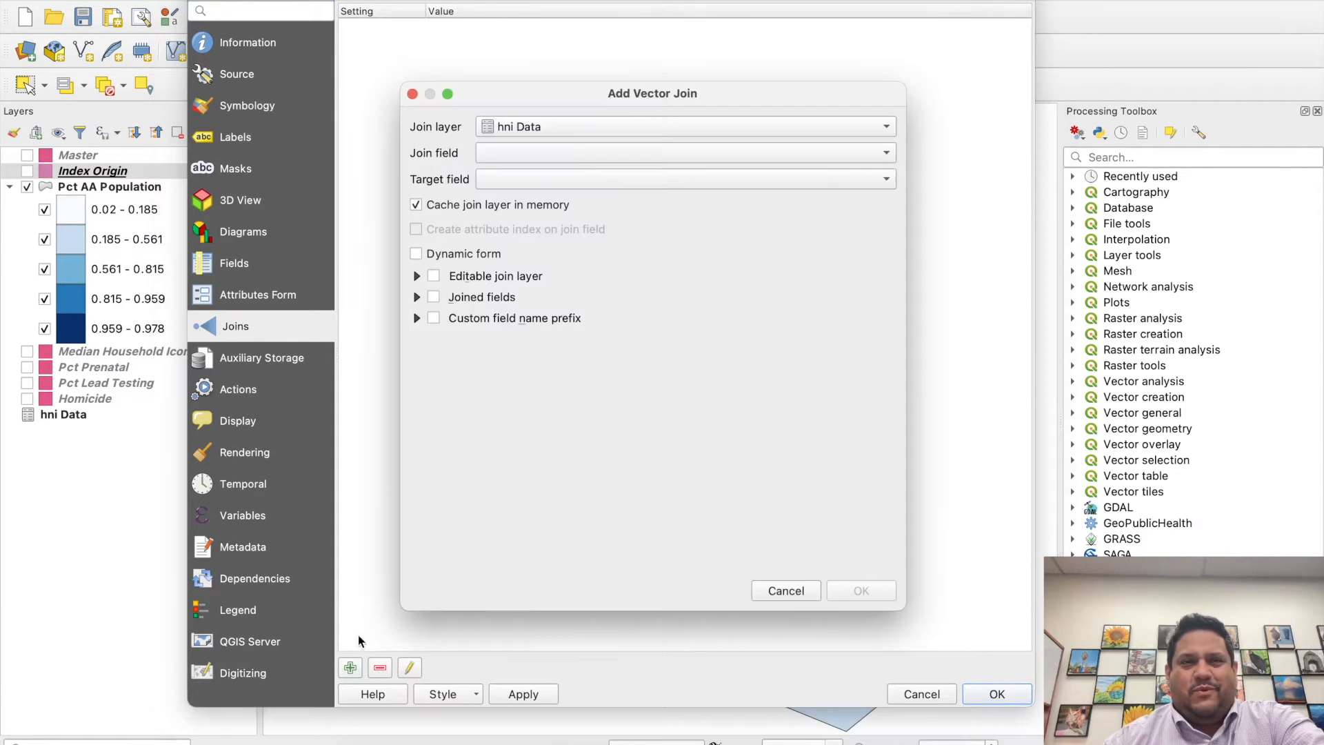
pyautogui.click(550, 145)
pyautogui.click(548, 148)
pyautogui.click(549, 178)
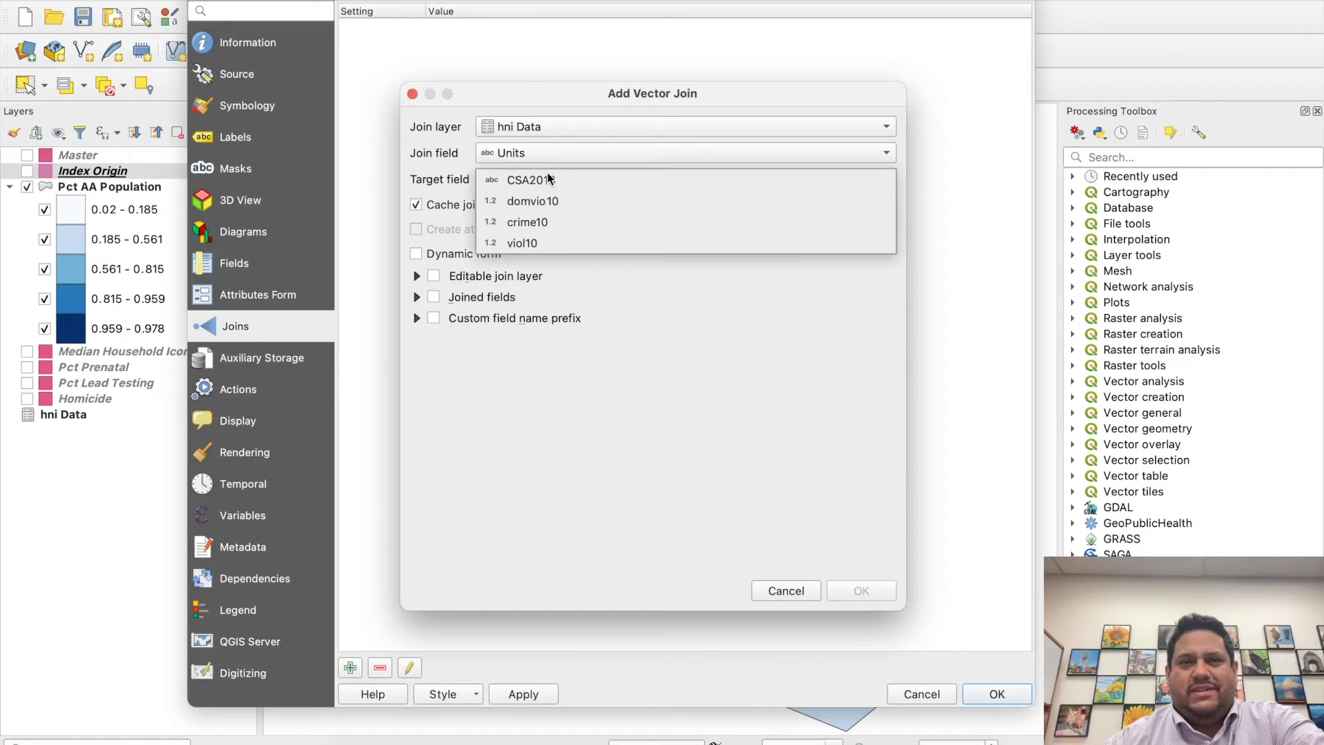
pyautogui.click(547, 185)
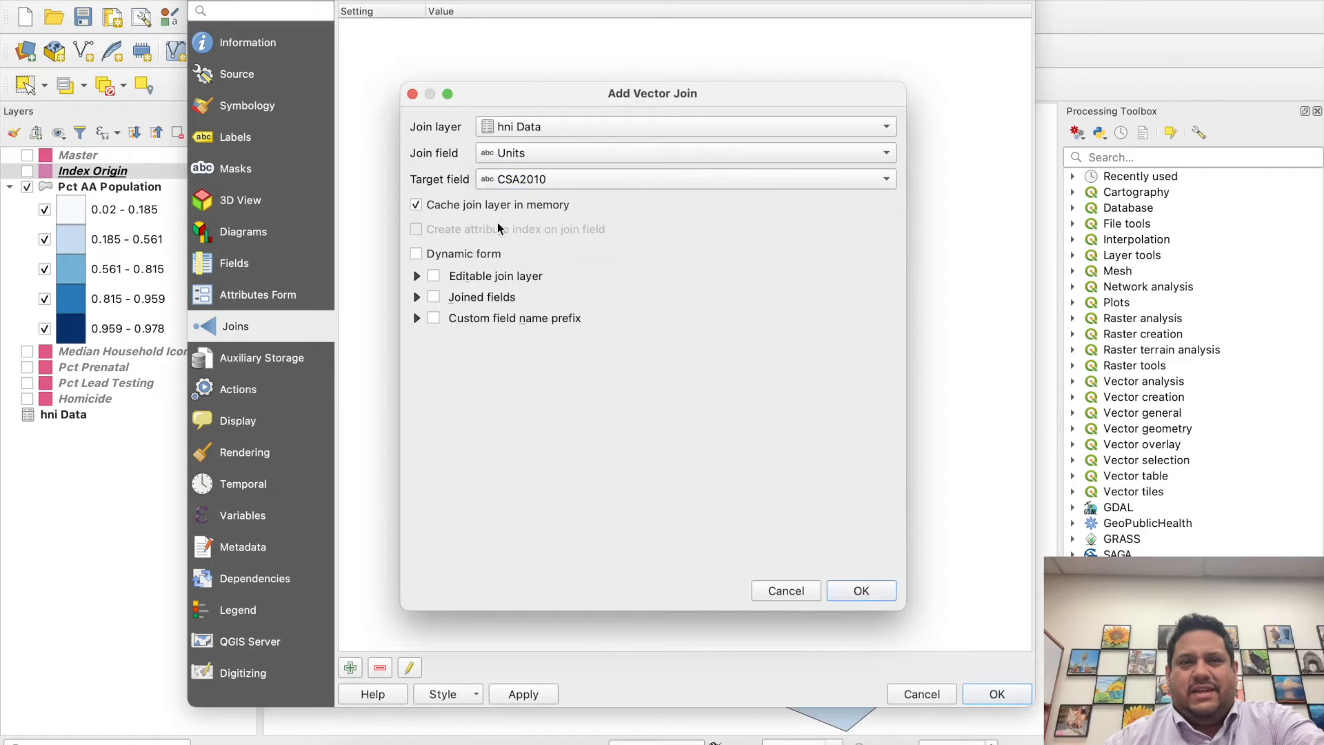
pyautogui.click(861, 591)
pyautogui.click(994, 694)
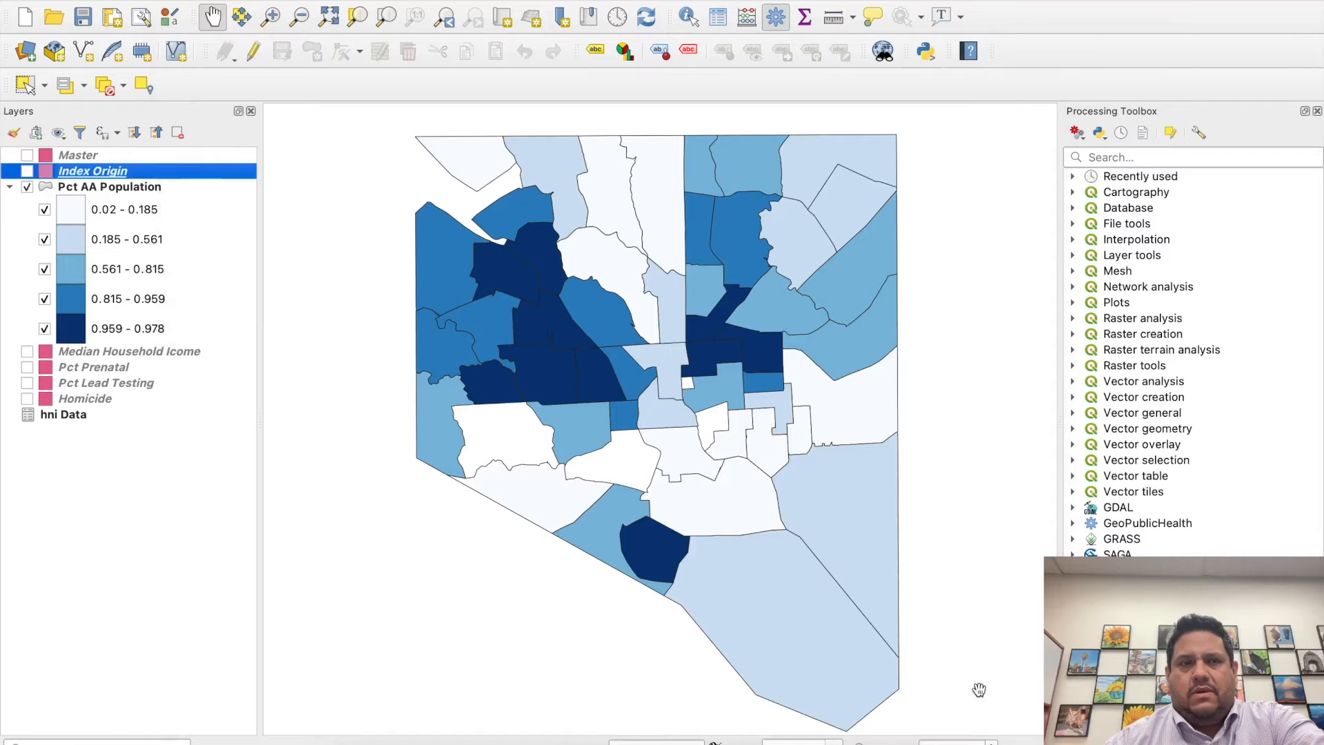
pyautogui.rightClick(167, 172)
pyautogui.click(179, 177)
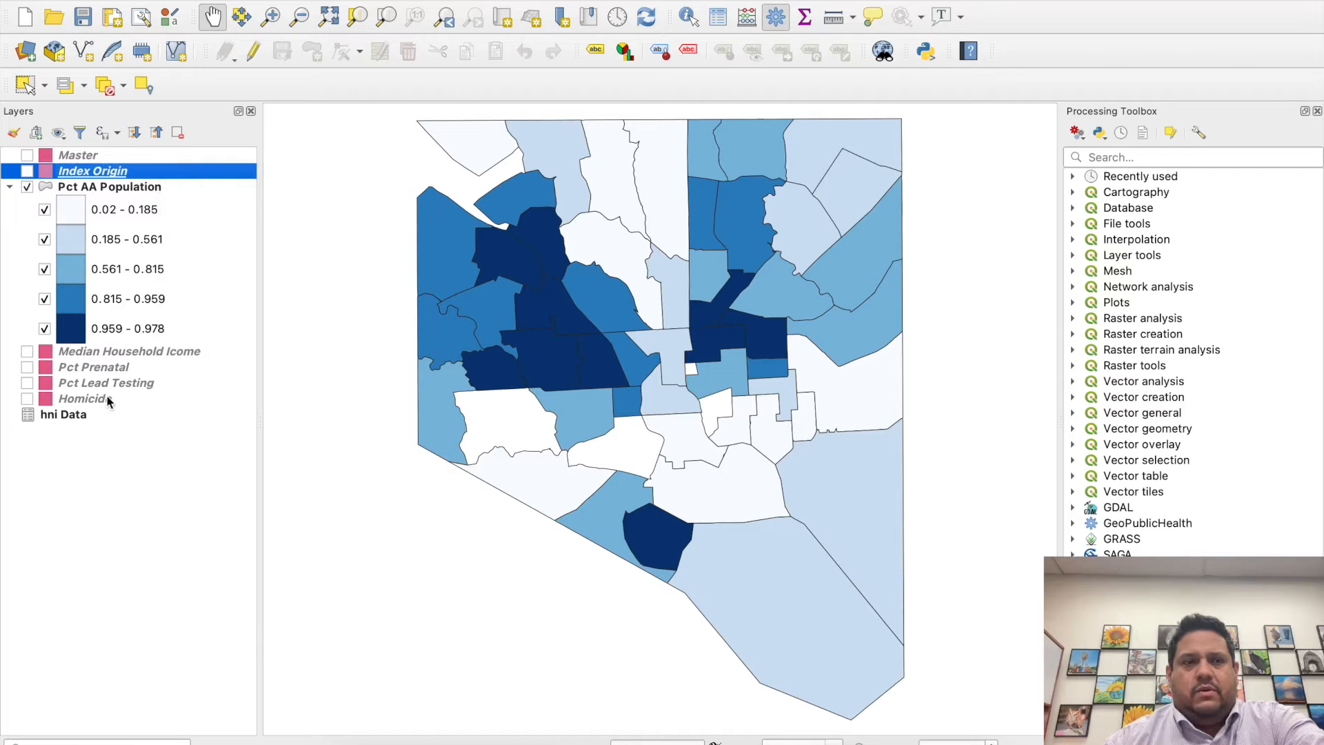
# - Join the hni Data table to the Median Household Icome layer, matching join field Units with target field CSA2010, and apply it
pyautogui.click(138, 354)
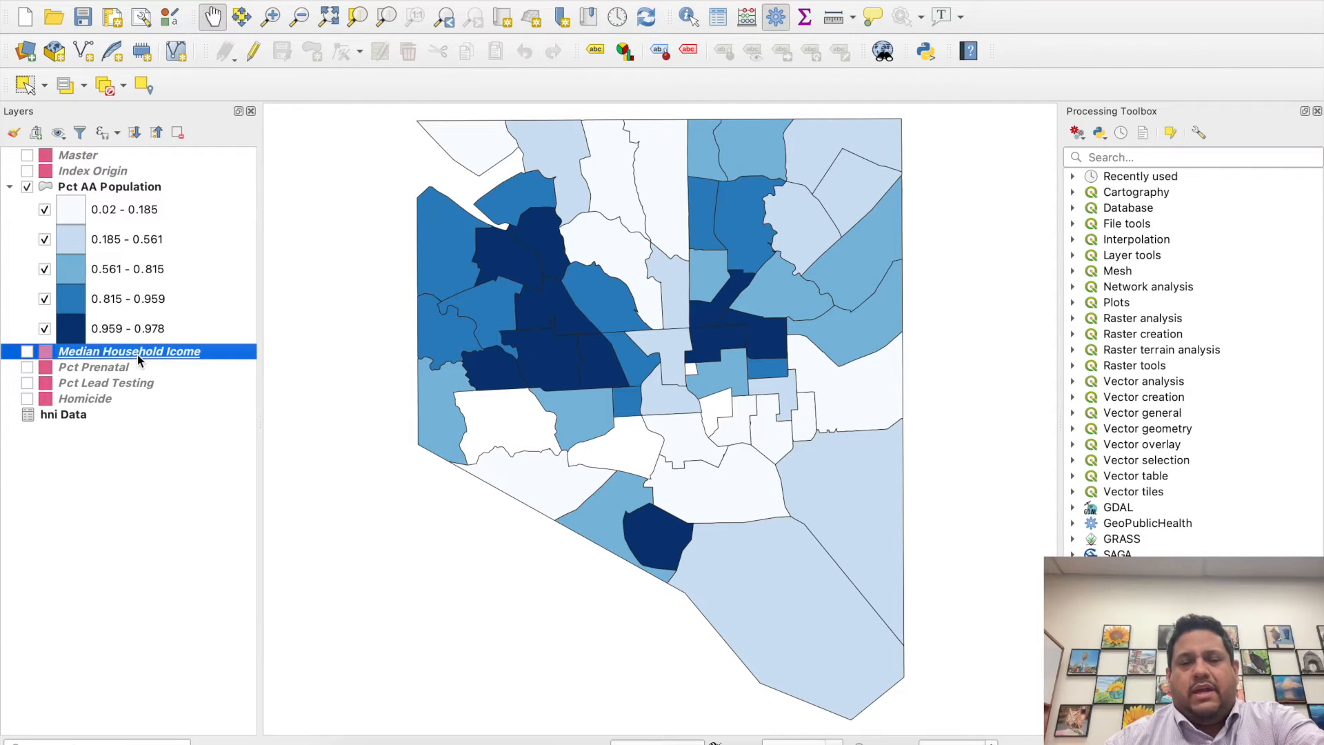
pyautogui.doubleClick(211, 358)
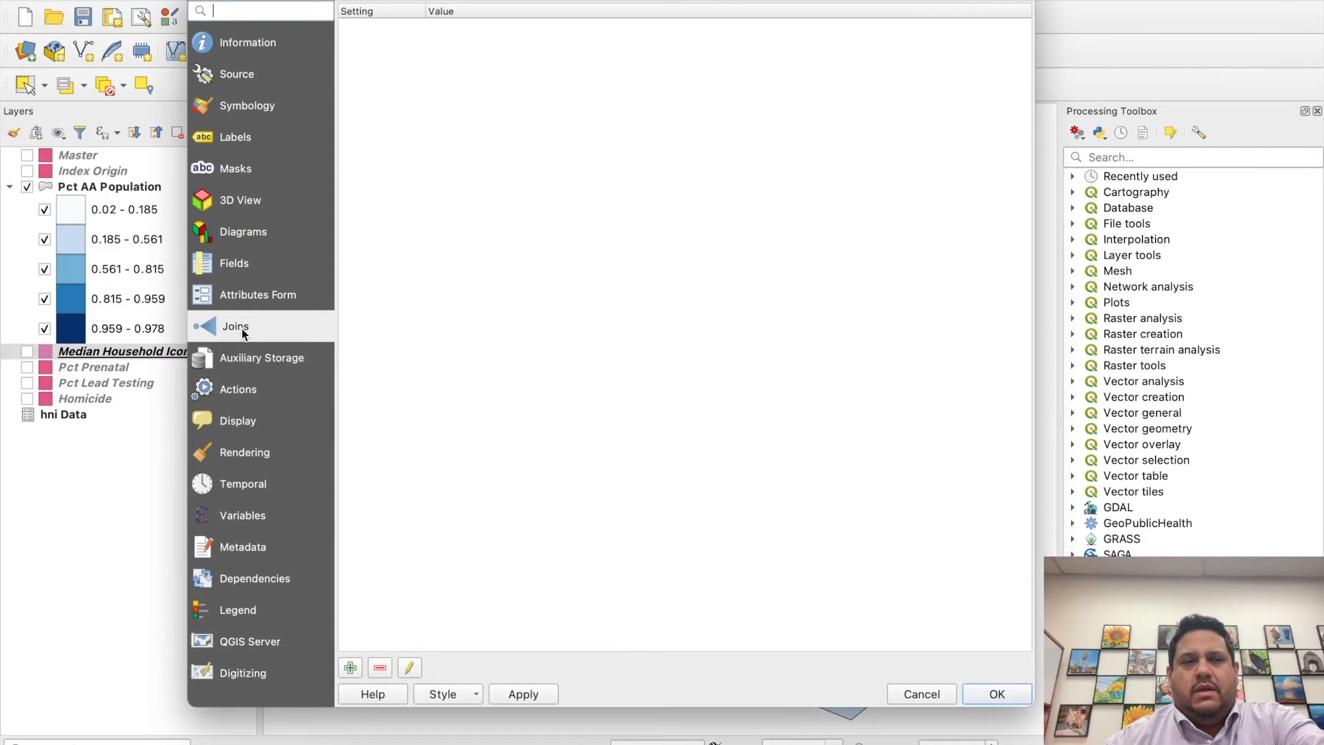
pyautogui.click(351, 667)
pyautogui.click(511, 151)
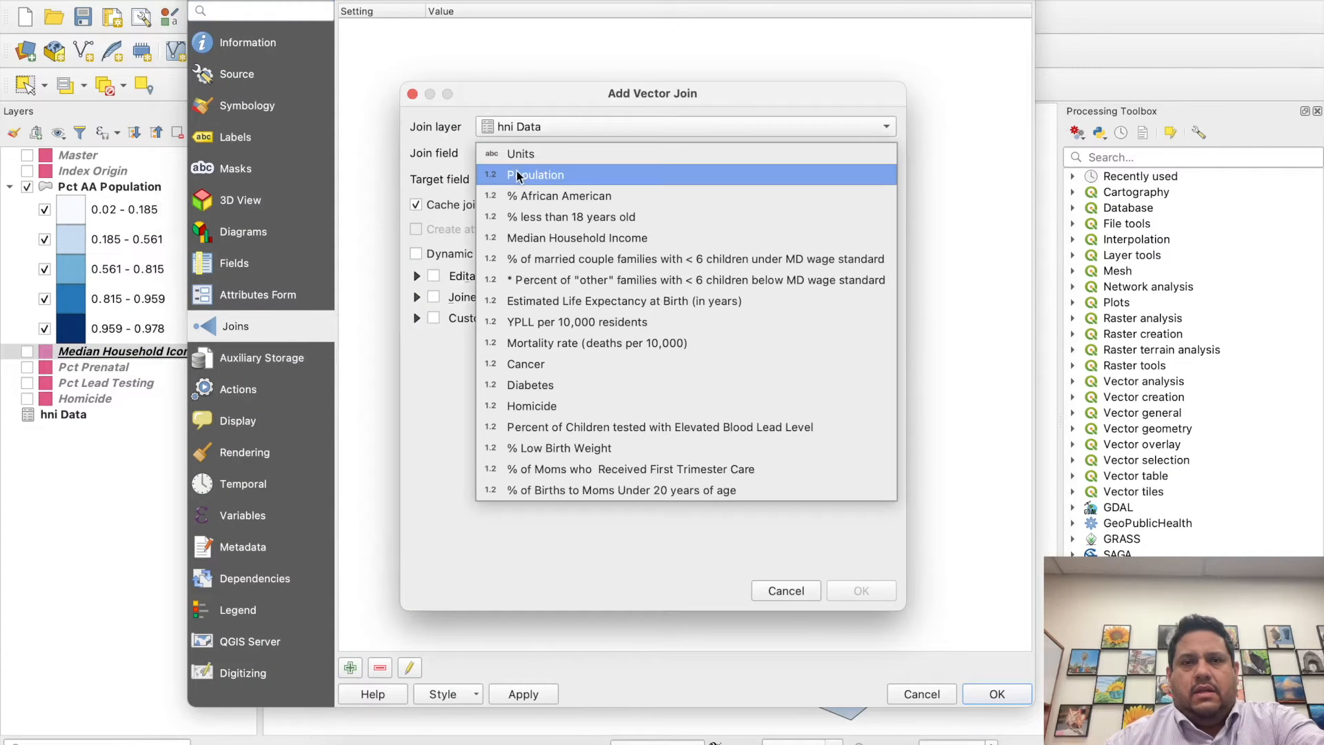
pyautogui.click(512, 153)
pyautogui.click(510, 172)
pyautogui.click(512, 178)
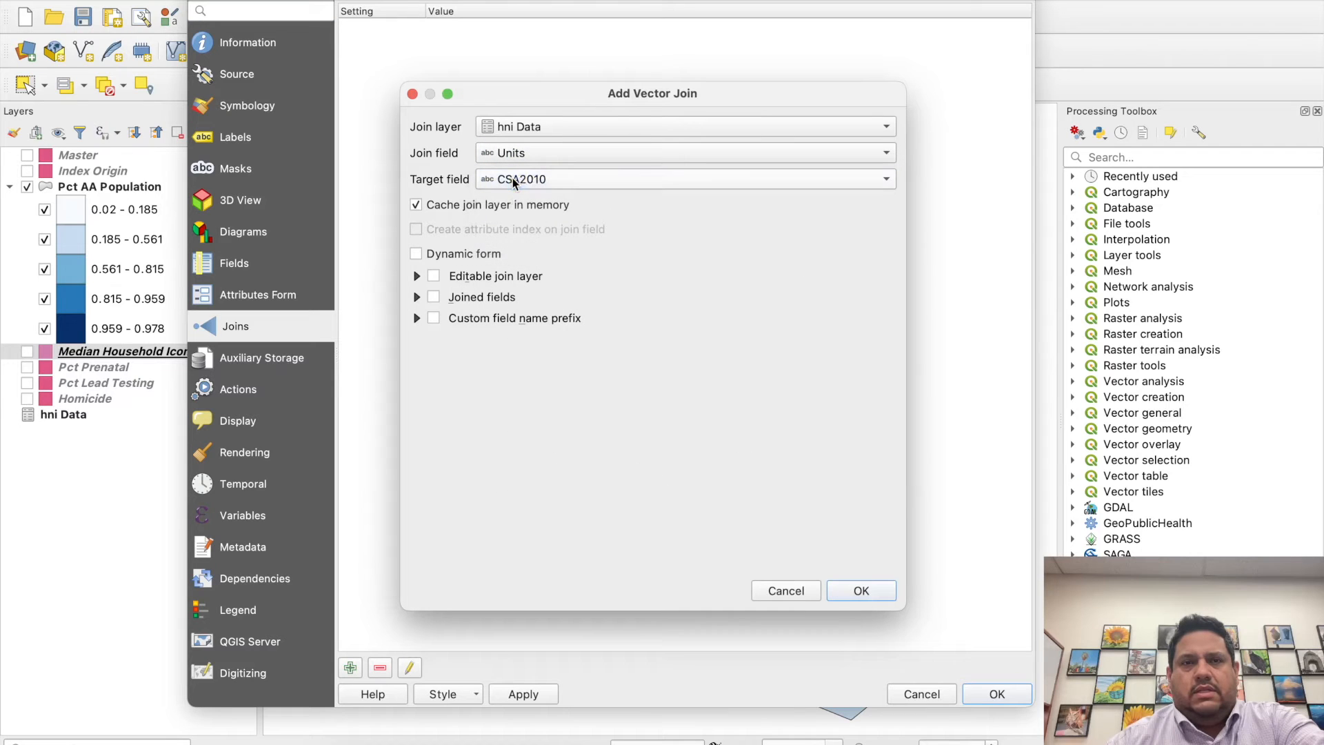
pyautogui.click(856, 590)
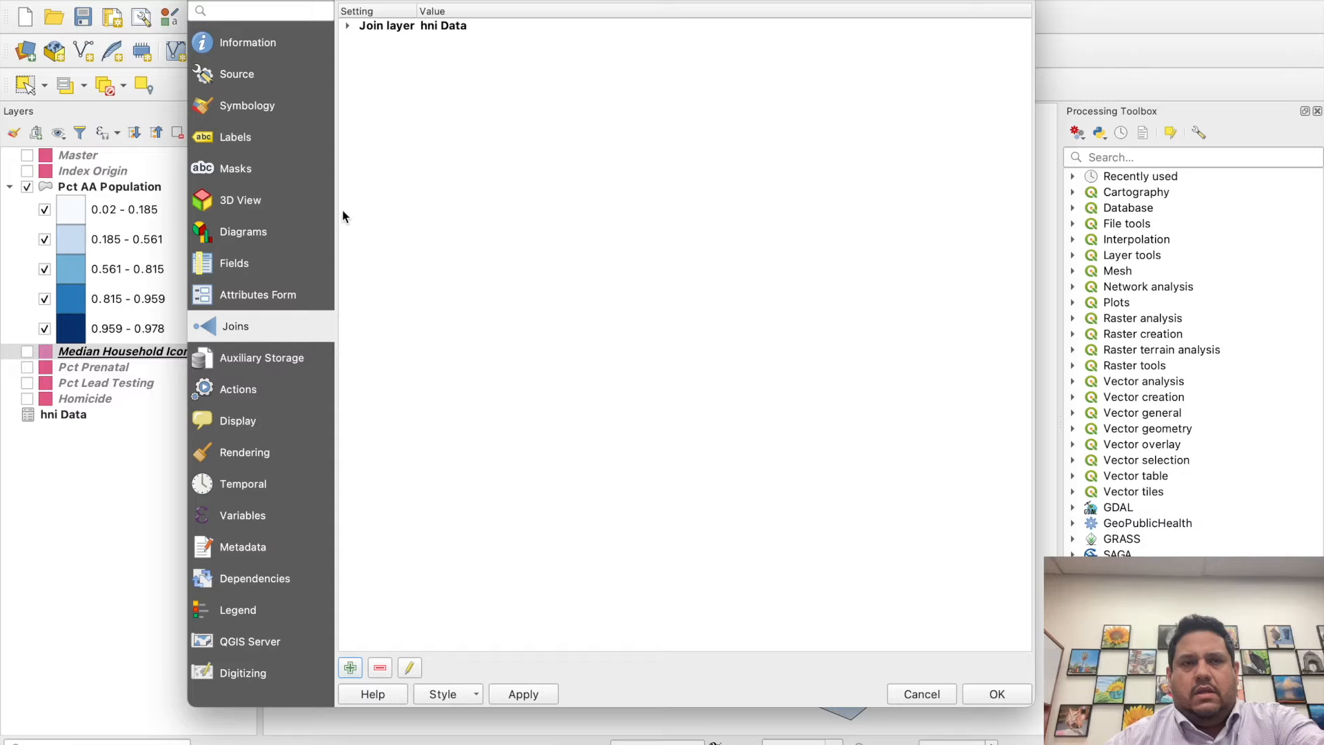
pyautogui.click(521, 695)
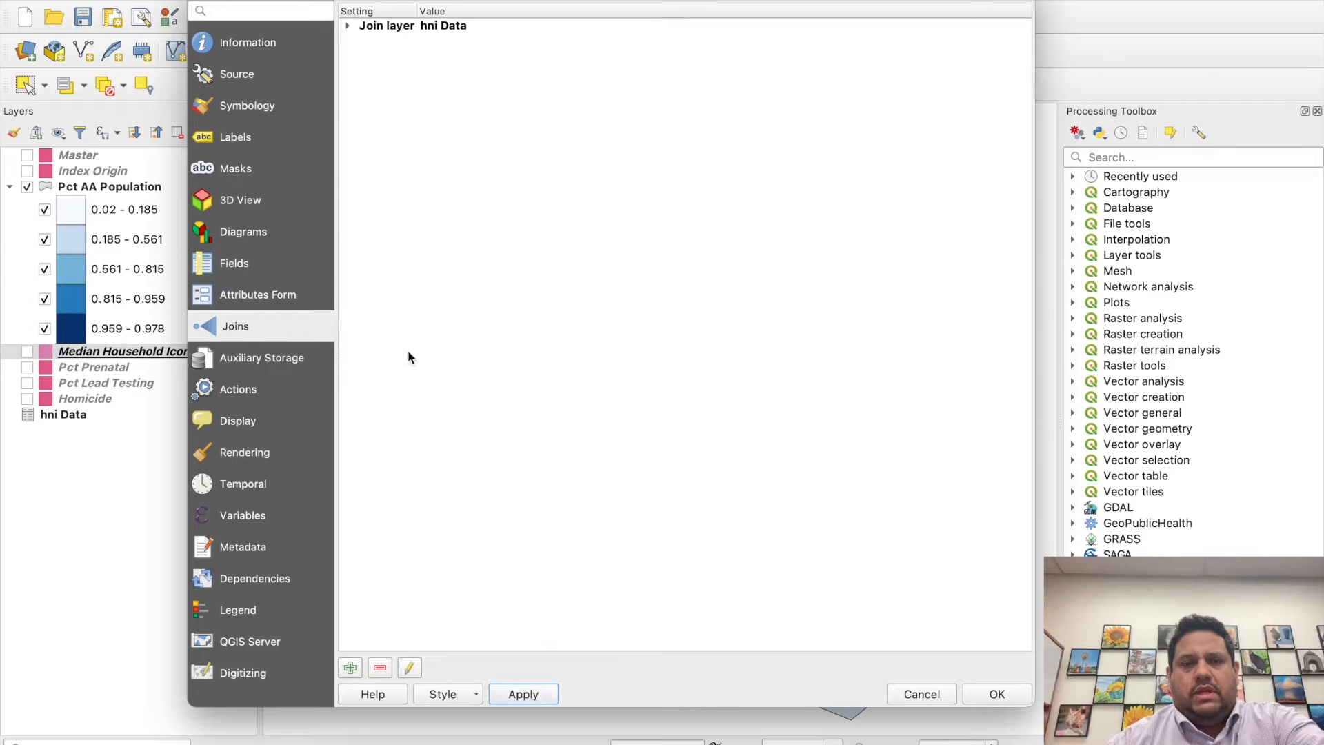
# - Set the Median Household Icome layer's symbology to Graduated with the Greens color ramp
pyautogui.click(251, 100)
pyautogui.click(501, 17)
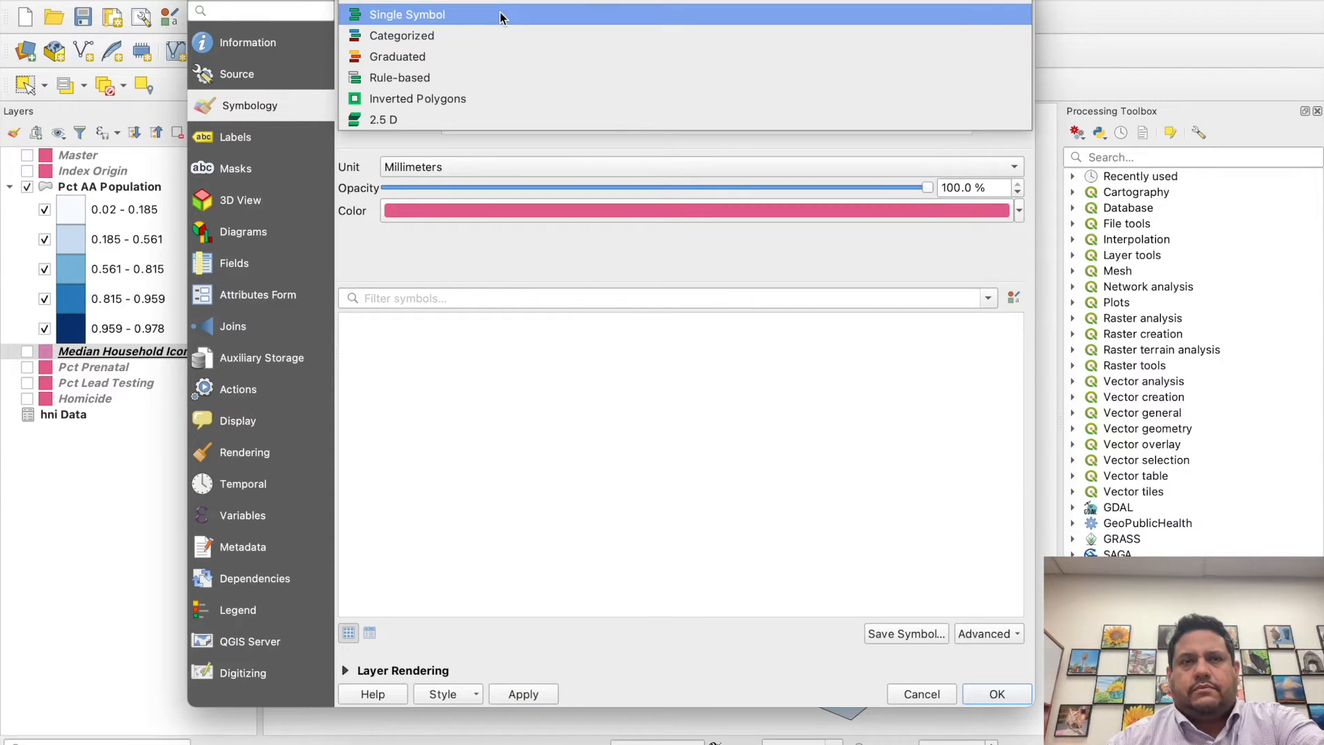
pyautogui.click(462, 54)
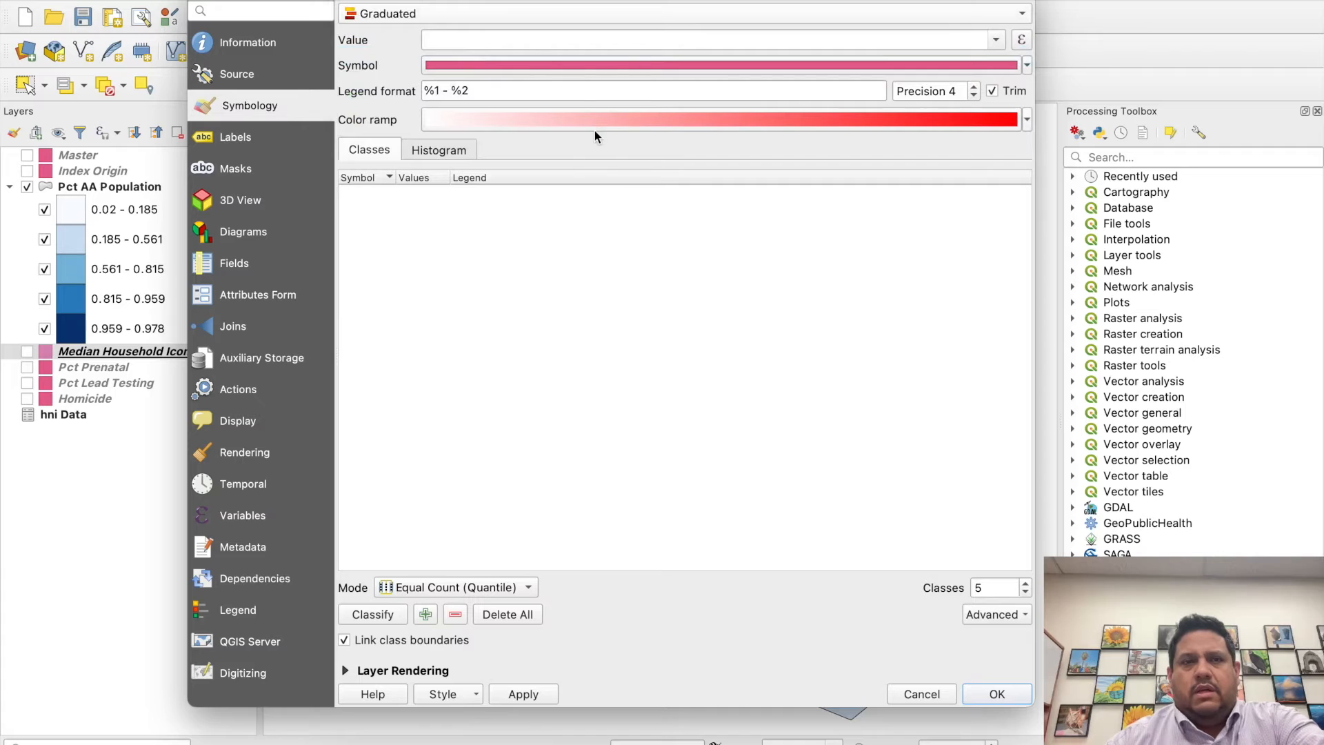
pyautogui.click(1027, 120)
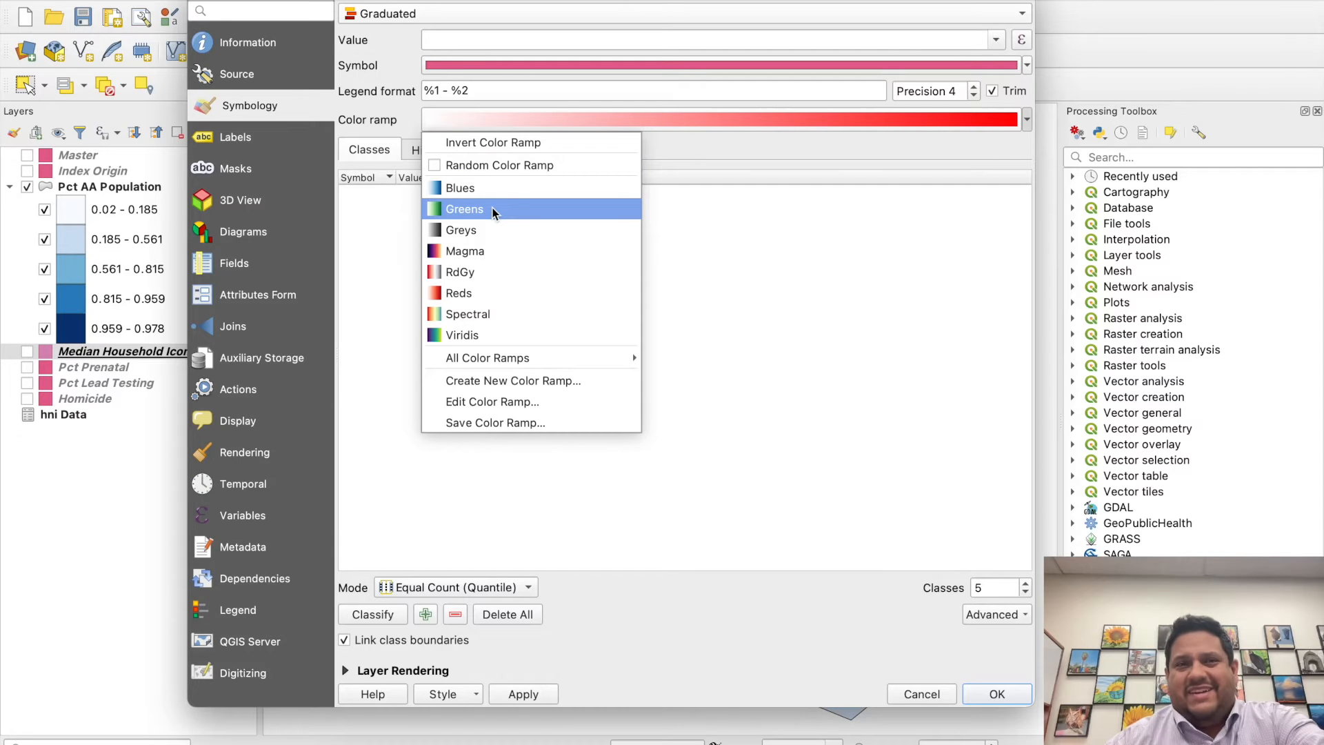
pyautogui.click(484, 335)
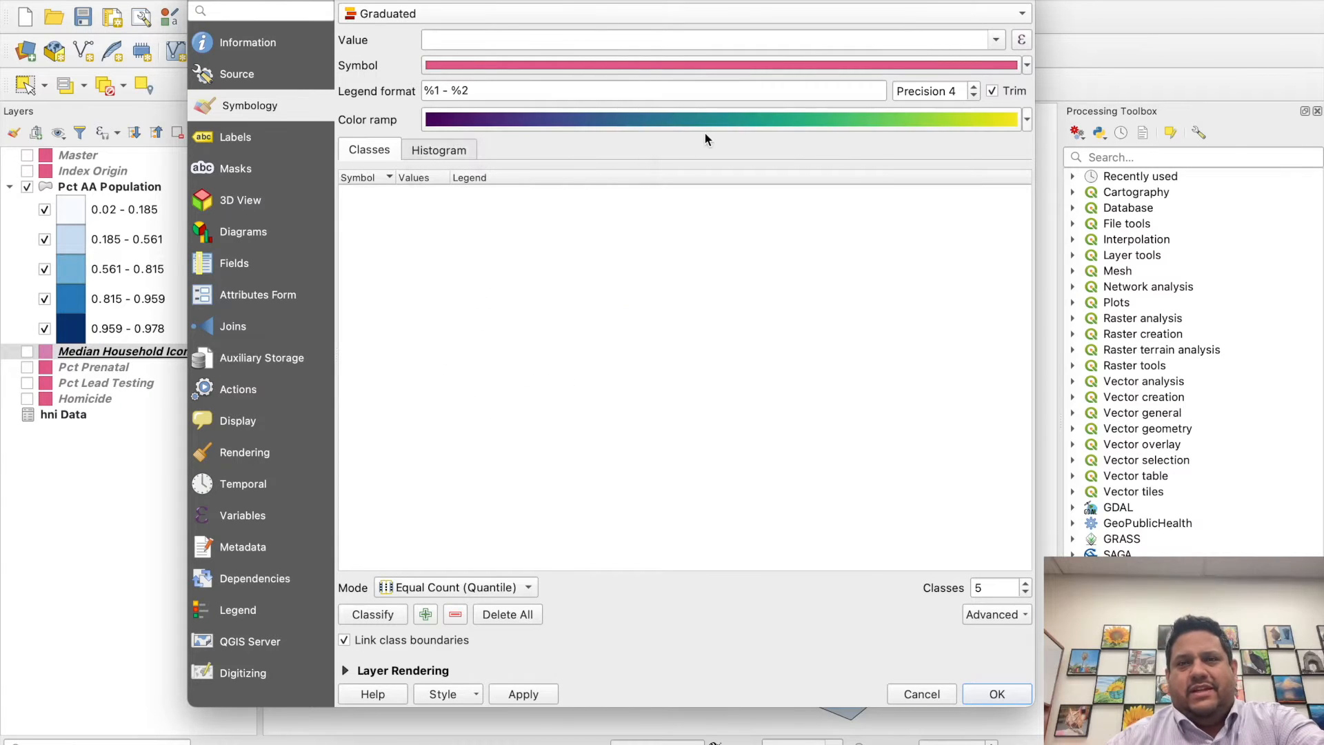
pyautogui.click(1027, 120)
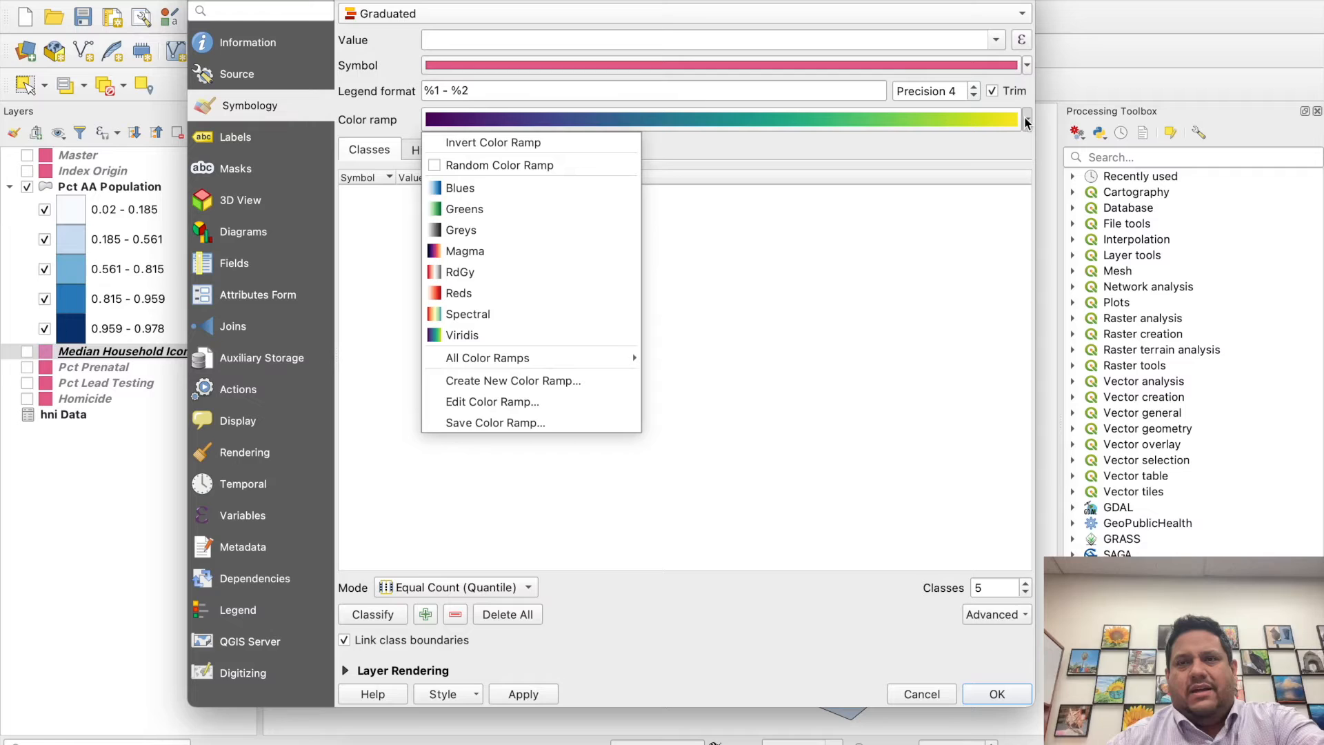
pyautogui.click(712, 157)
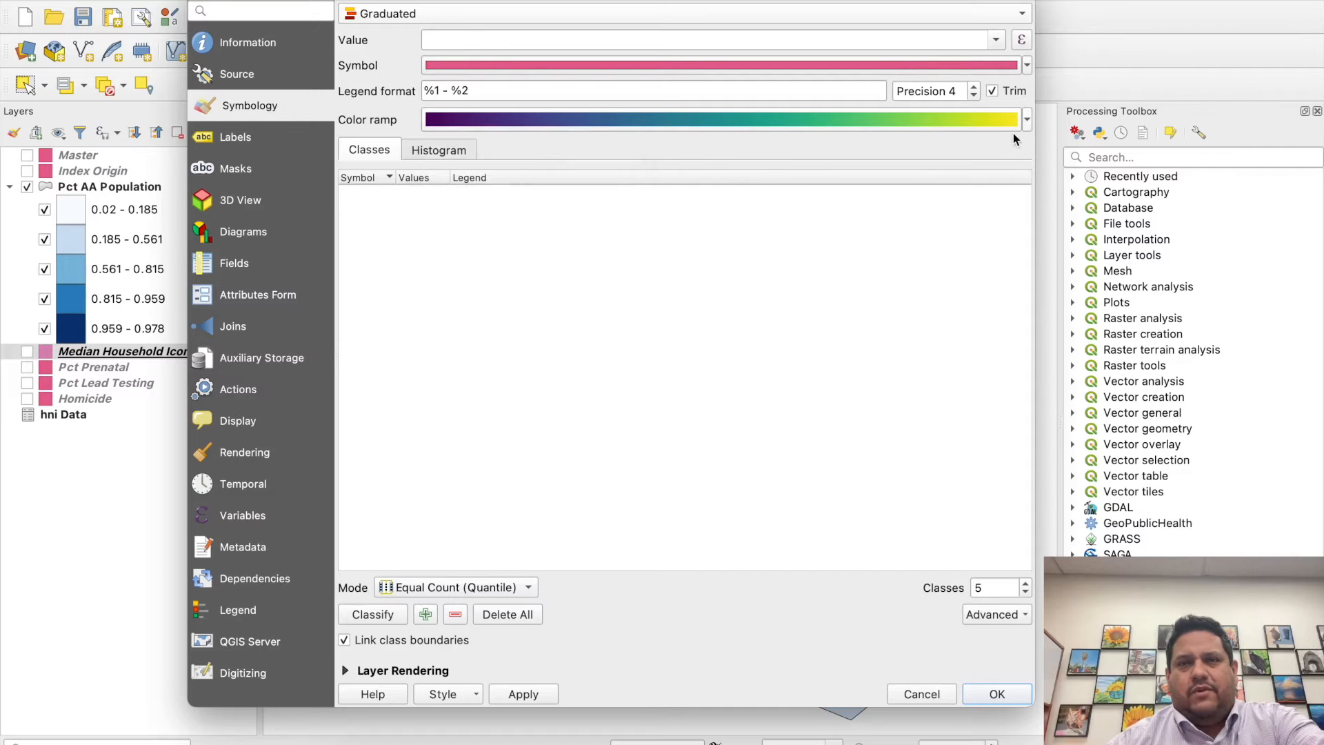
pyautogui.click(1027, 120)
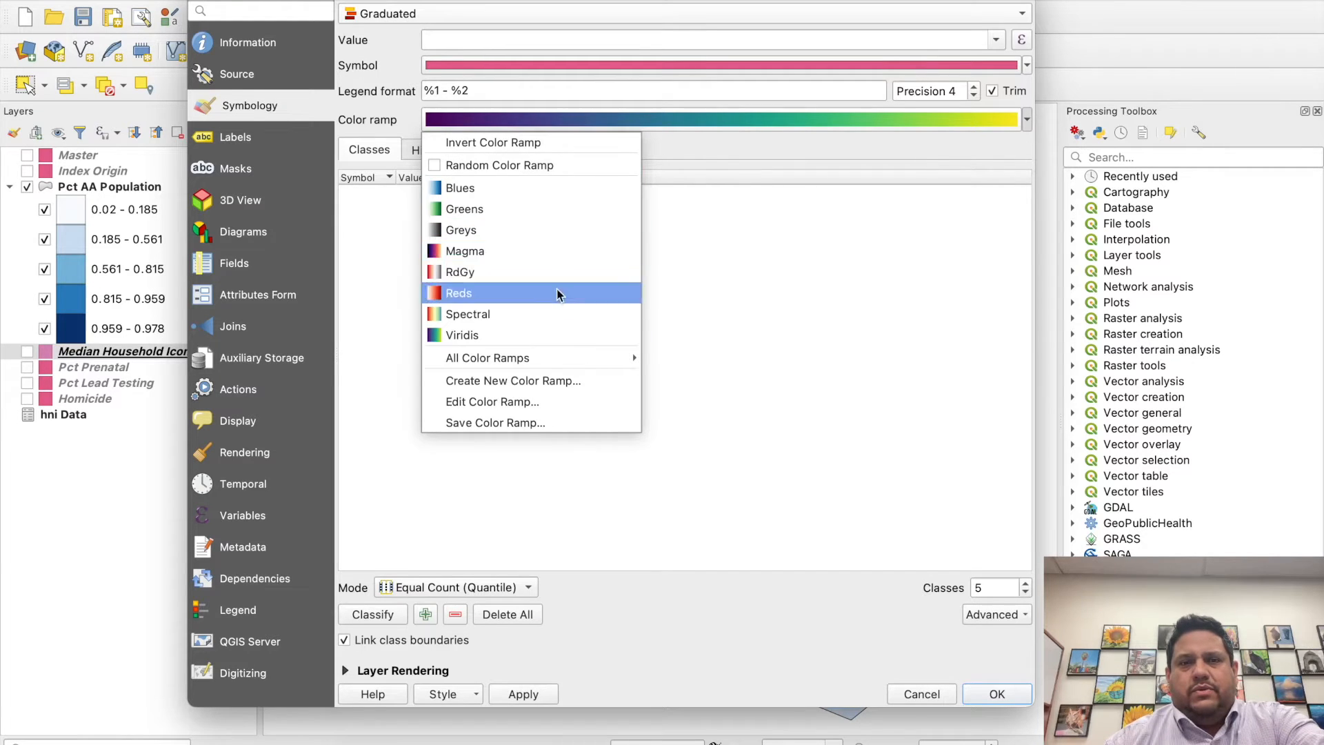
pyautogui.click(492, 214)
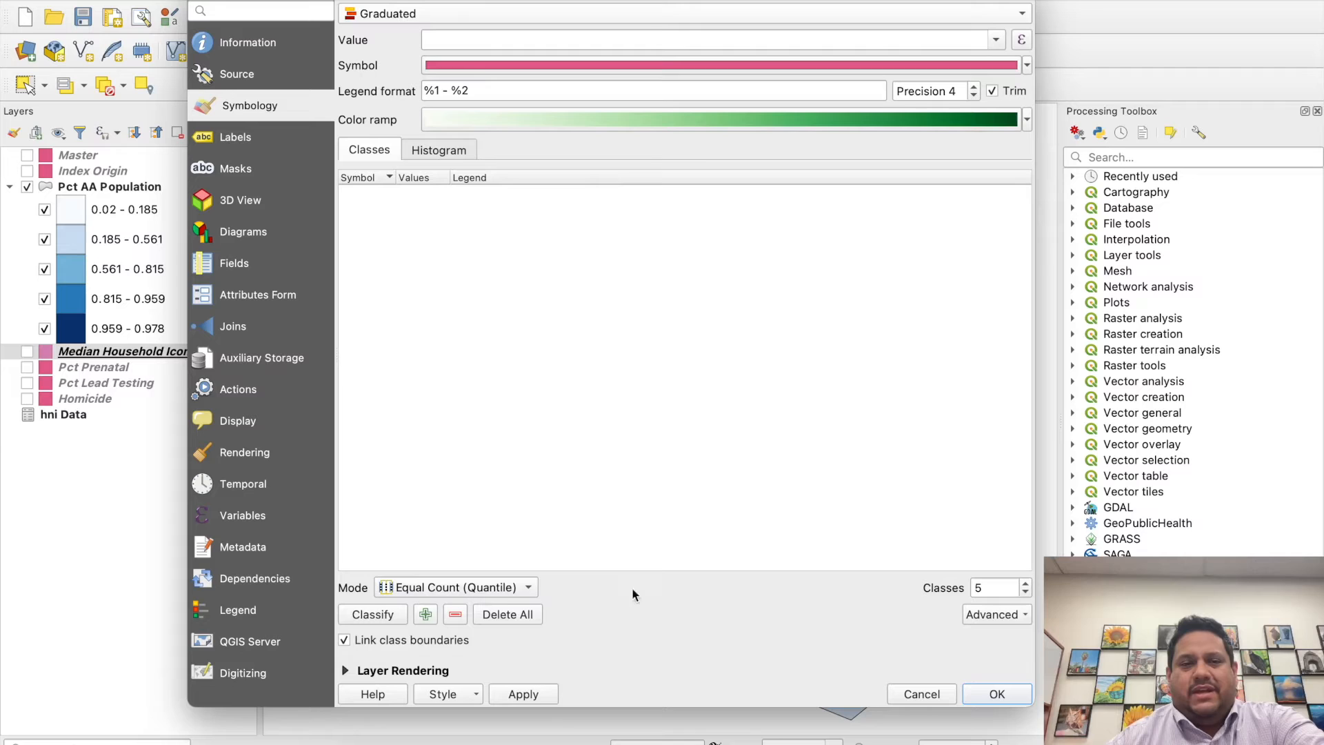
# - Classify the layer on hni Data_Median Household Income using Natural Breaks (Jenks) mode
pyautogui.click(487, 590)
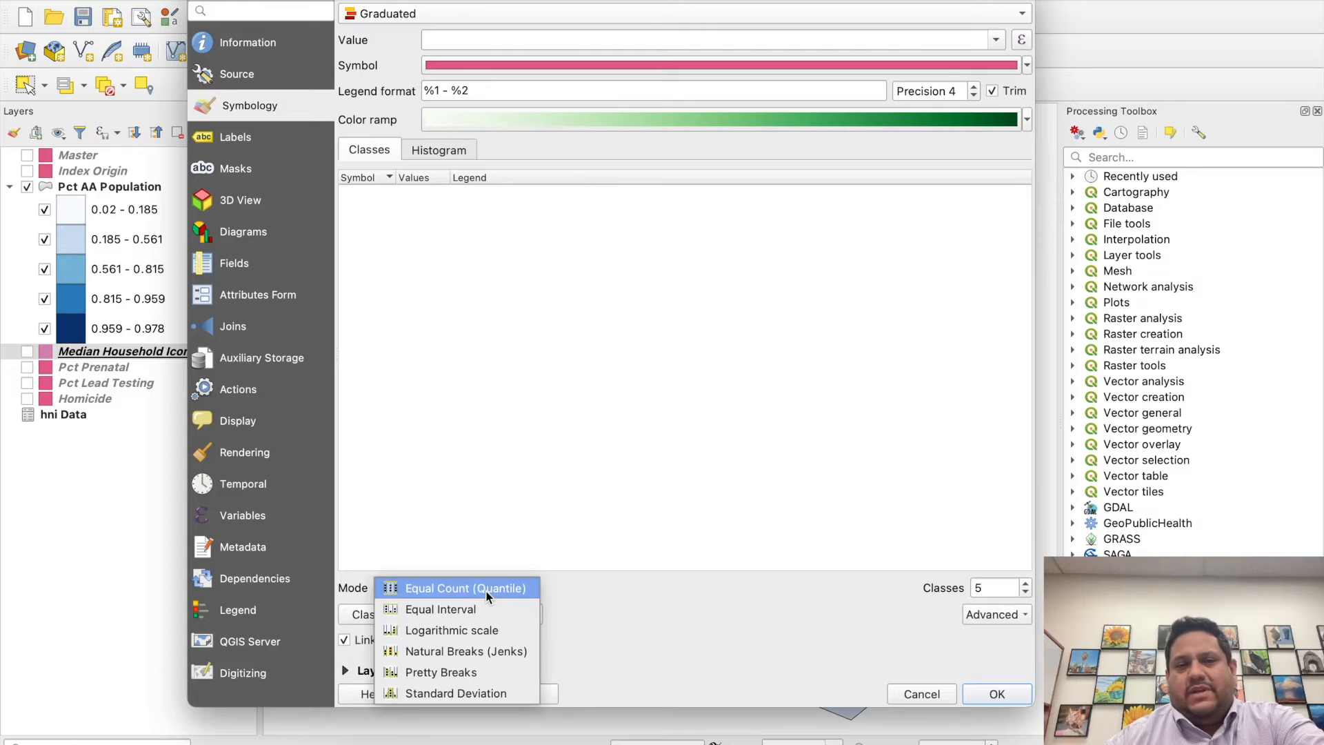
pyautogui.click(466, 653)
pyautogui.click(438, 150)
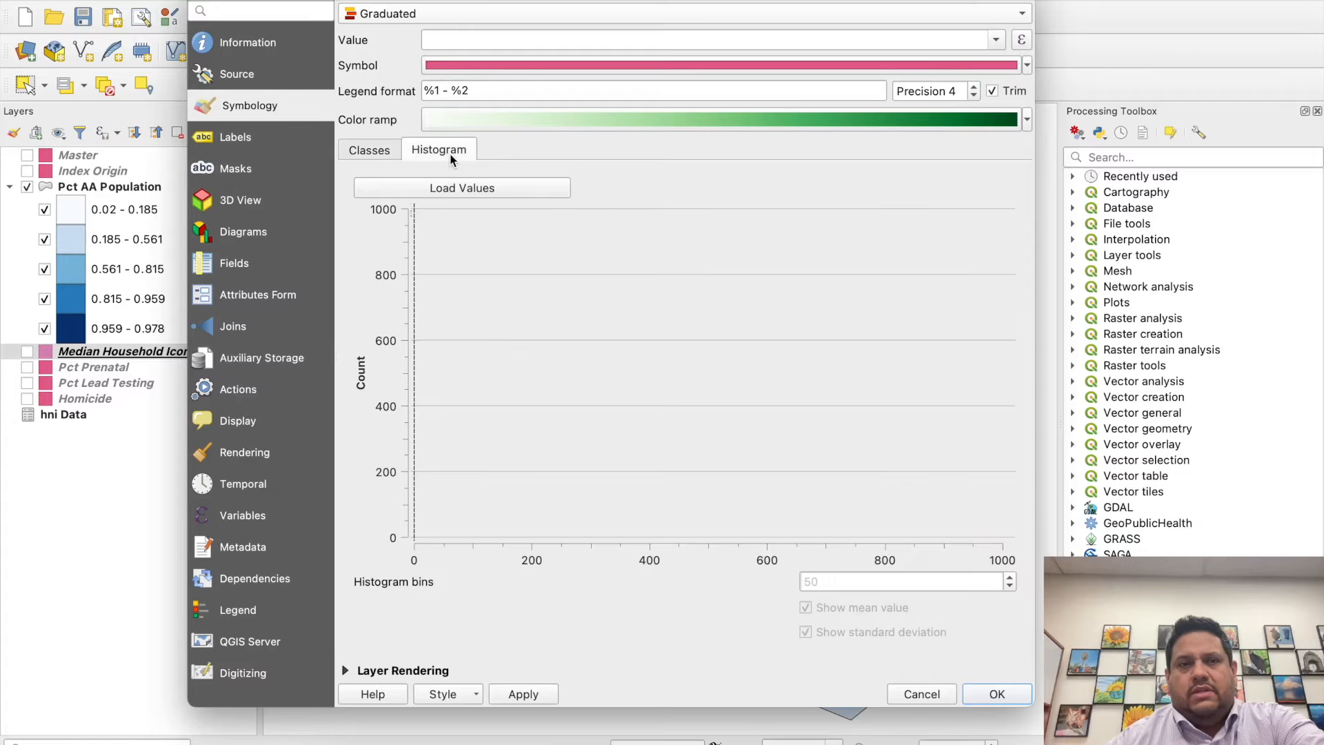
pyautogui.click(470, 189)
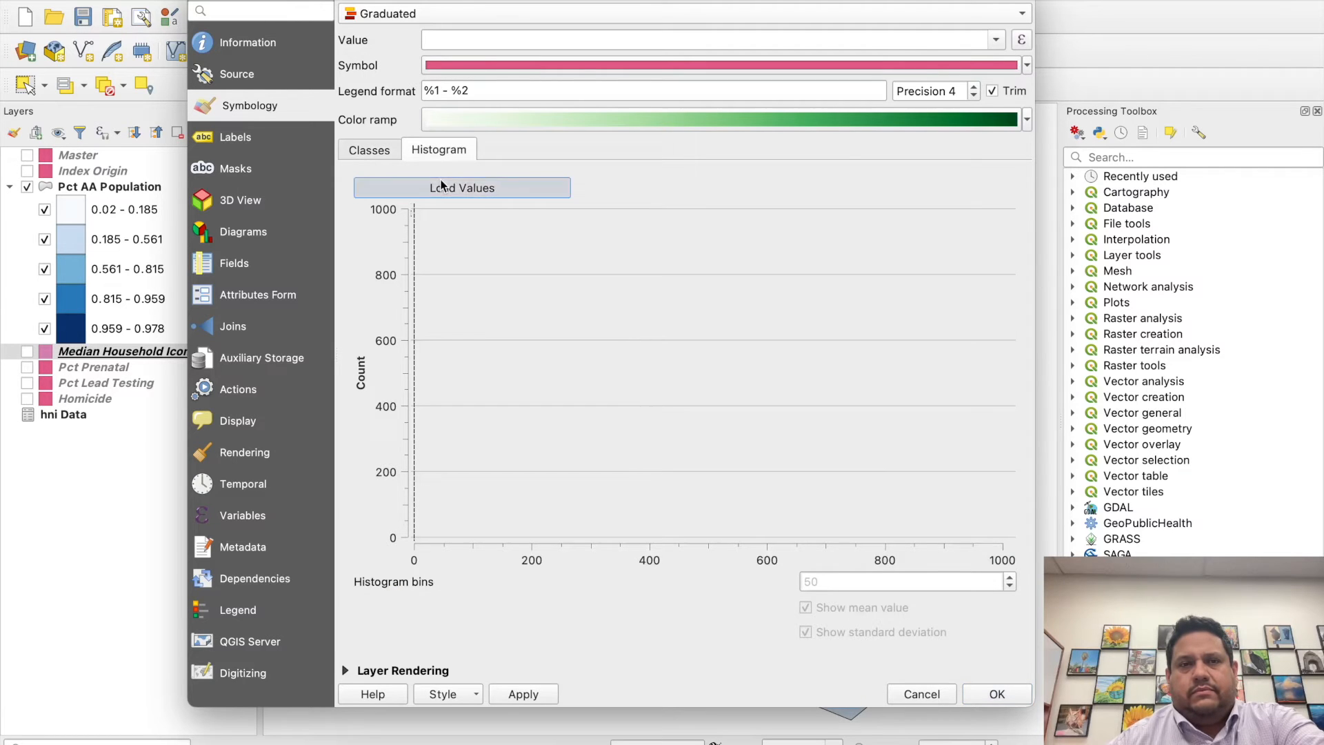
pyautogui.click(386, 155)
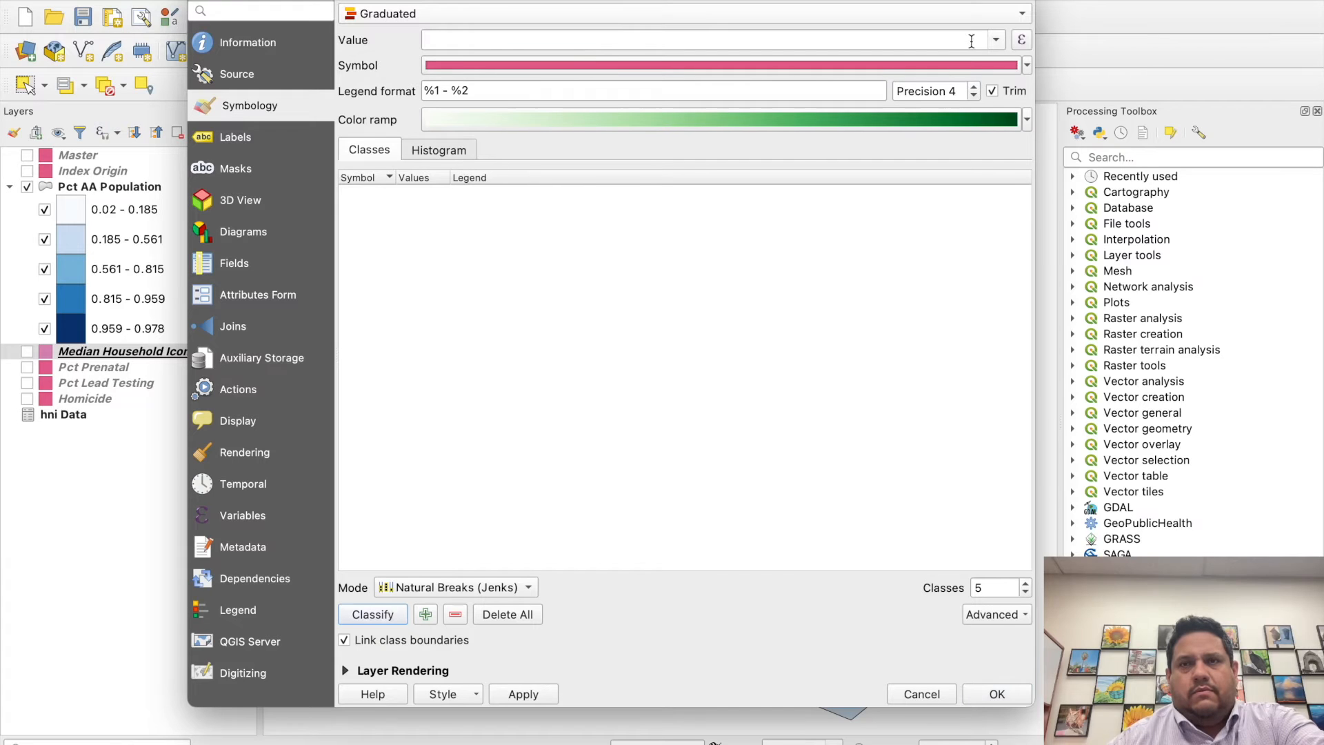
pyautogui.click(996, 40)
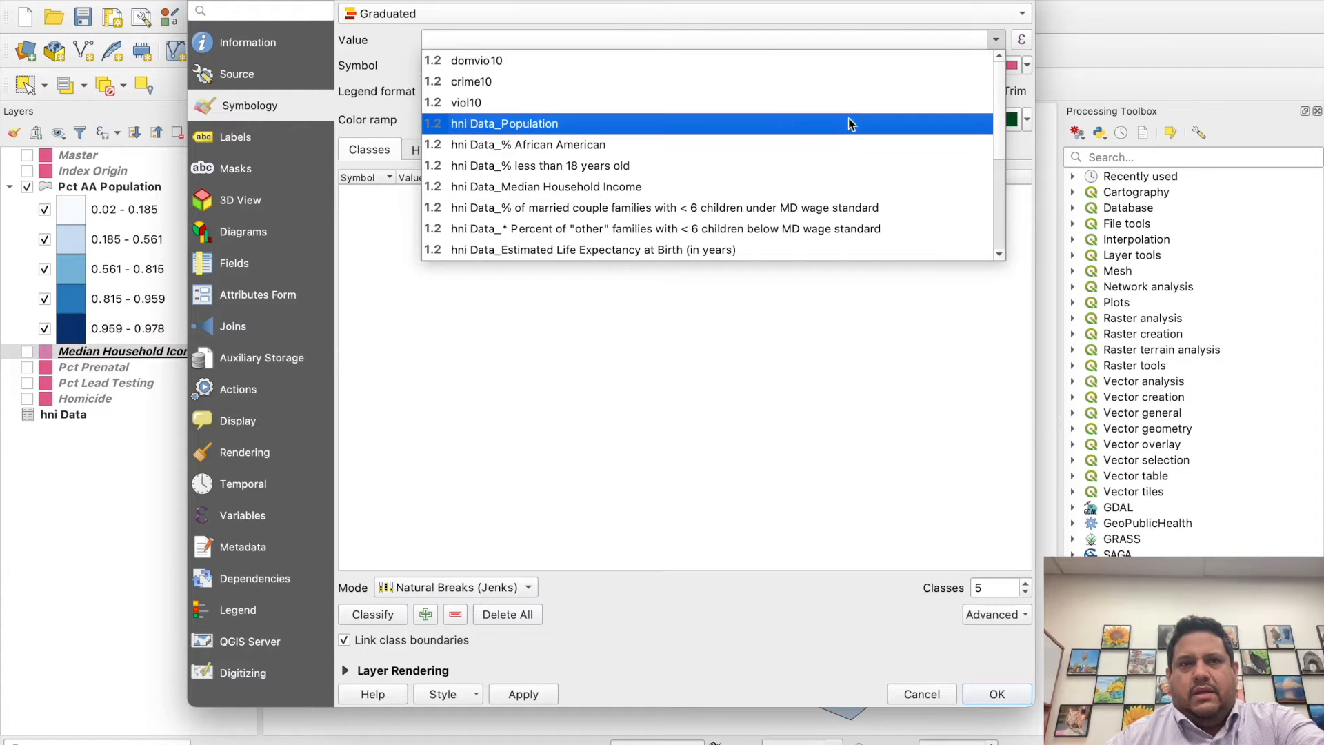
pyautogui.click(793, 186)
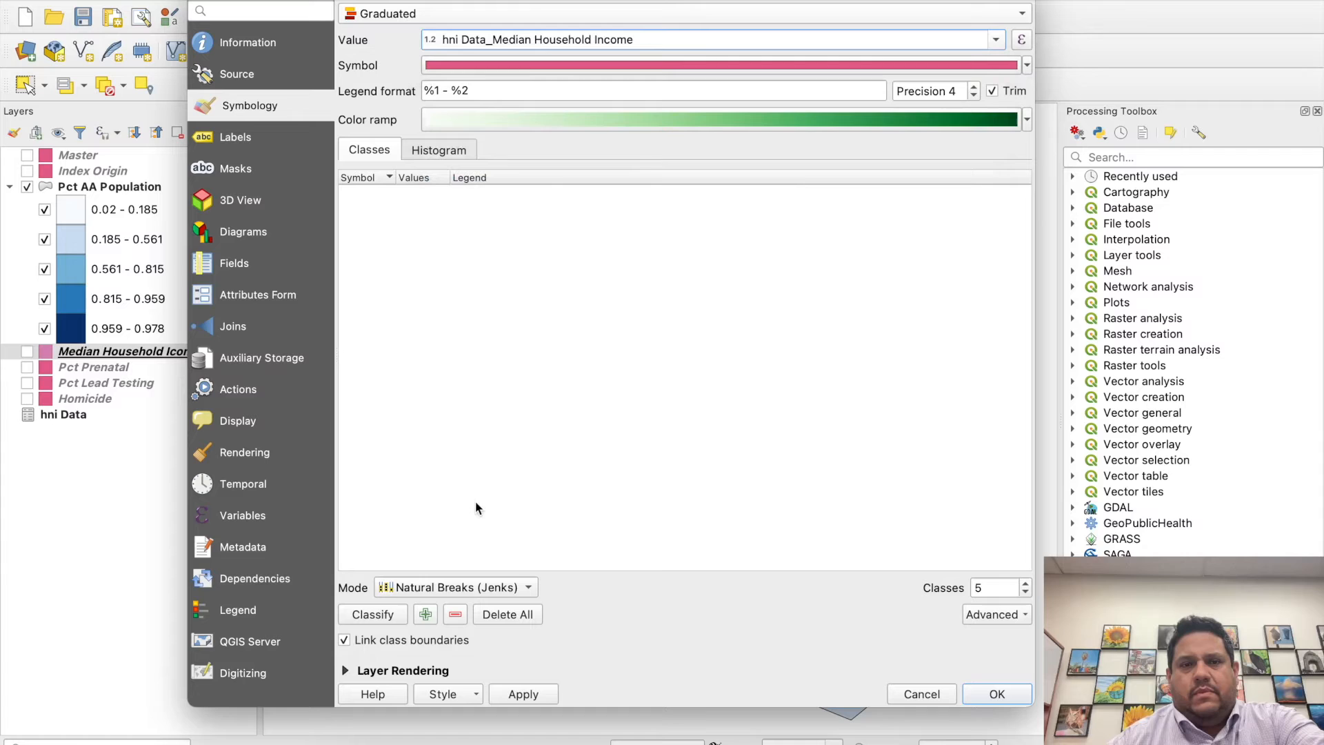
pyautogui.click(379, 614)
# - Load the income values into the histogram, review the class breaks, and accept the Median Household Icome layer's graduated style
pyautogui.click(437, 153)
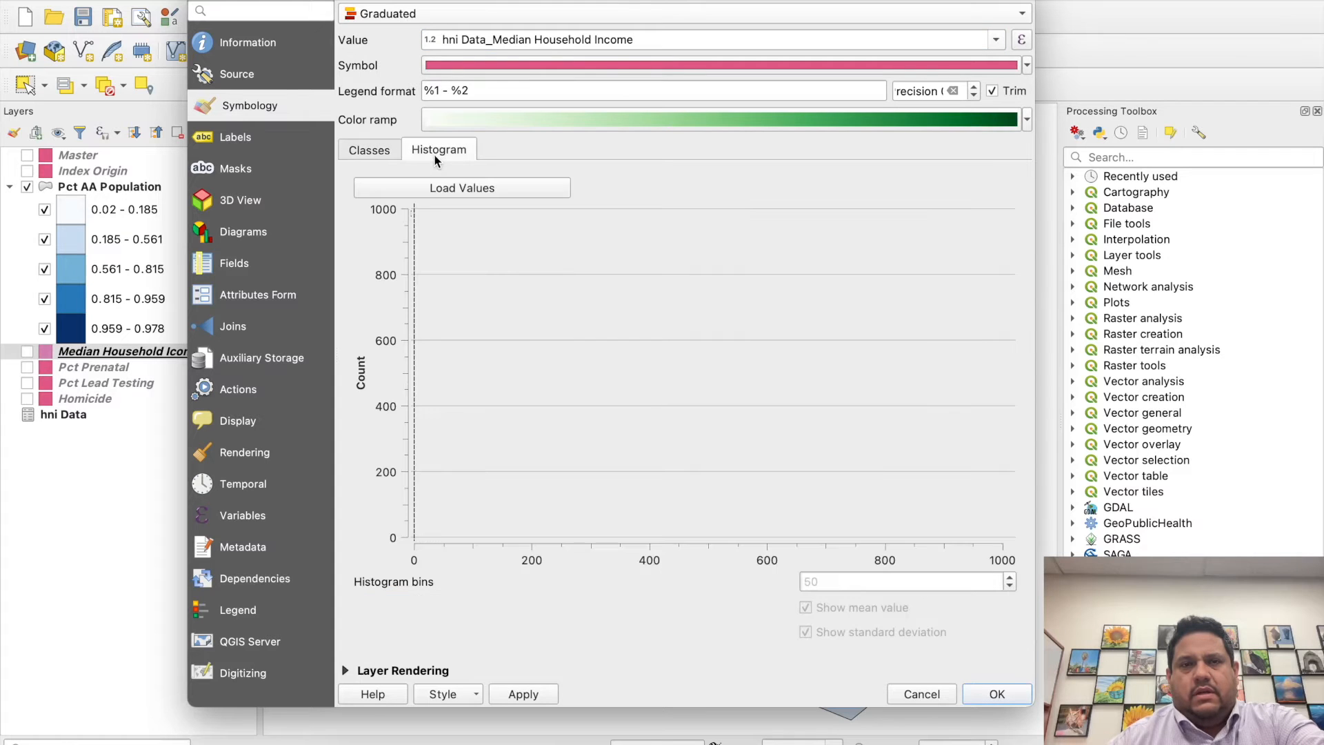
pyautogui.click(445, 186)
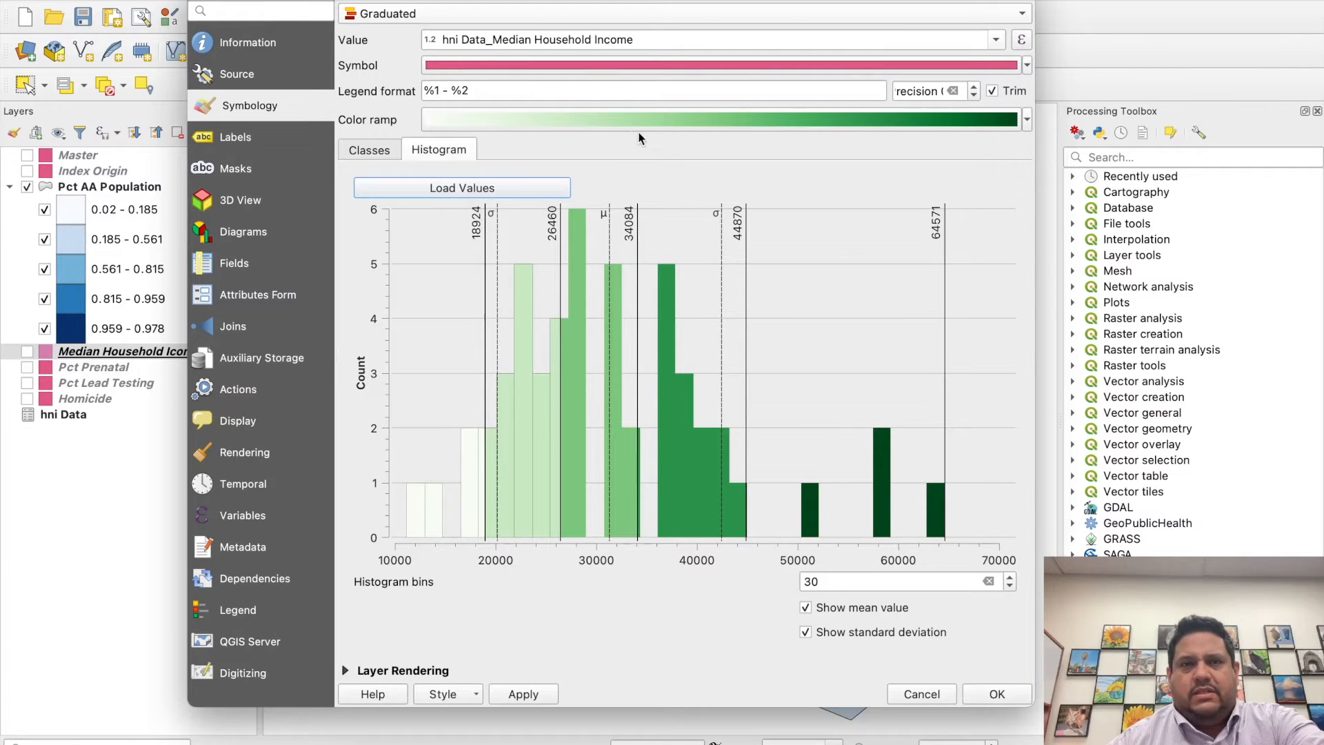
pyautogui.click(353, 152)
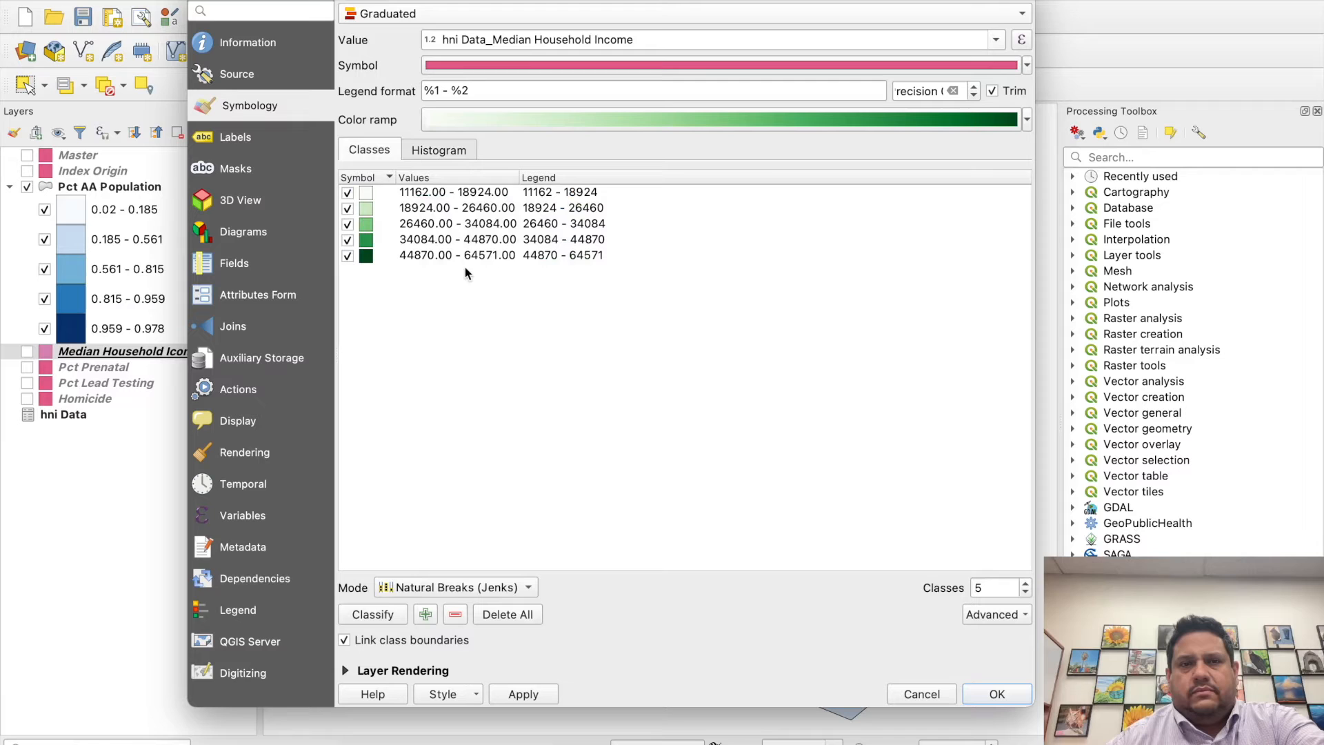
pyautogui.click(971, 689)
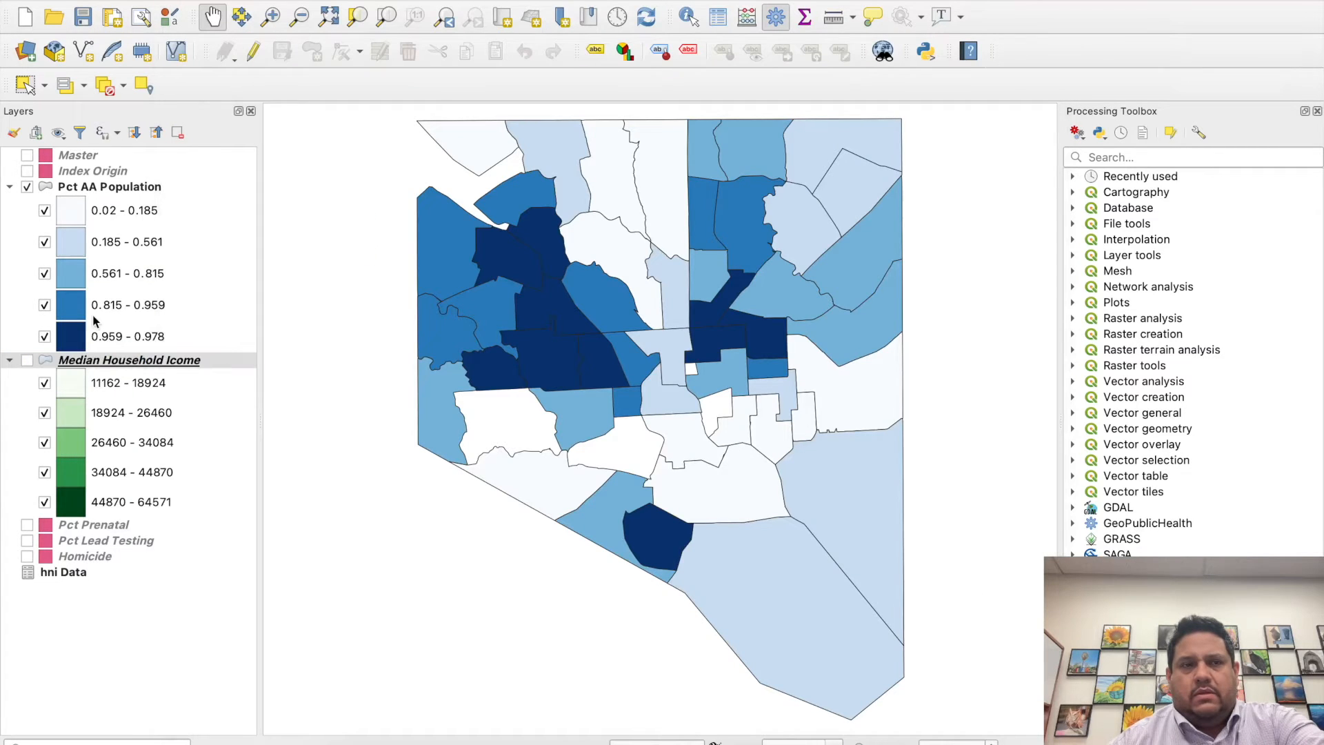
# - Hide the Pct AA Population layer, then view the Median Household Icome map on its own and hide it again
pyautogui.click(27, 187)
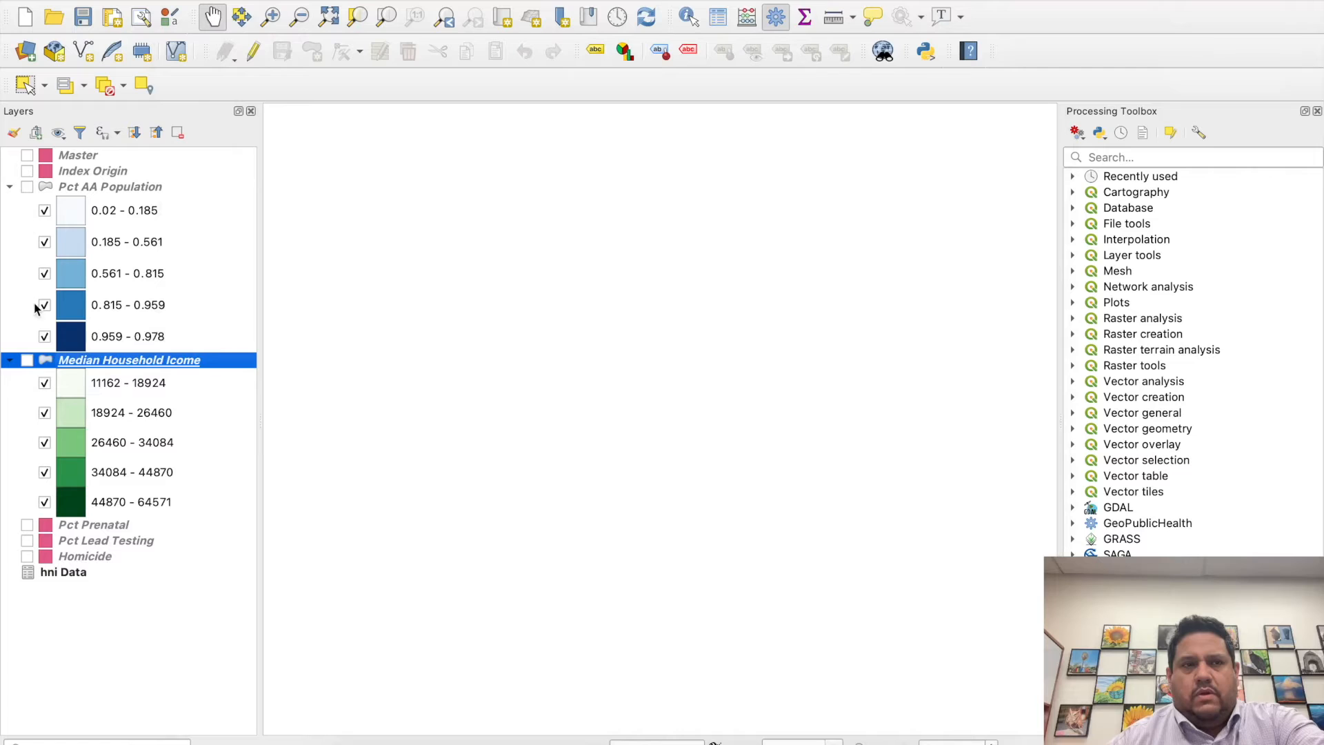
pyautogui.click(27, 360)
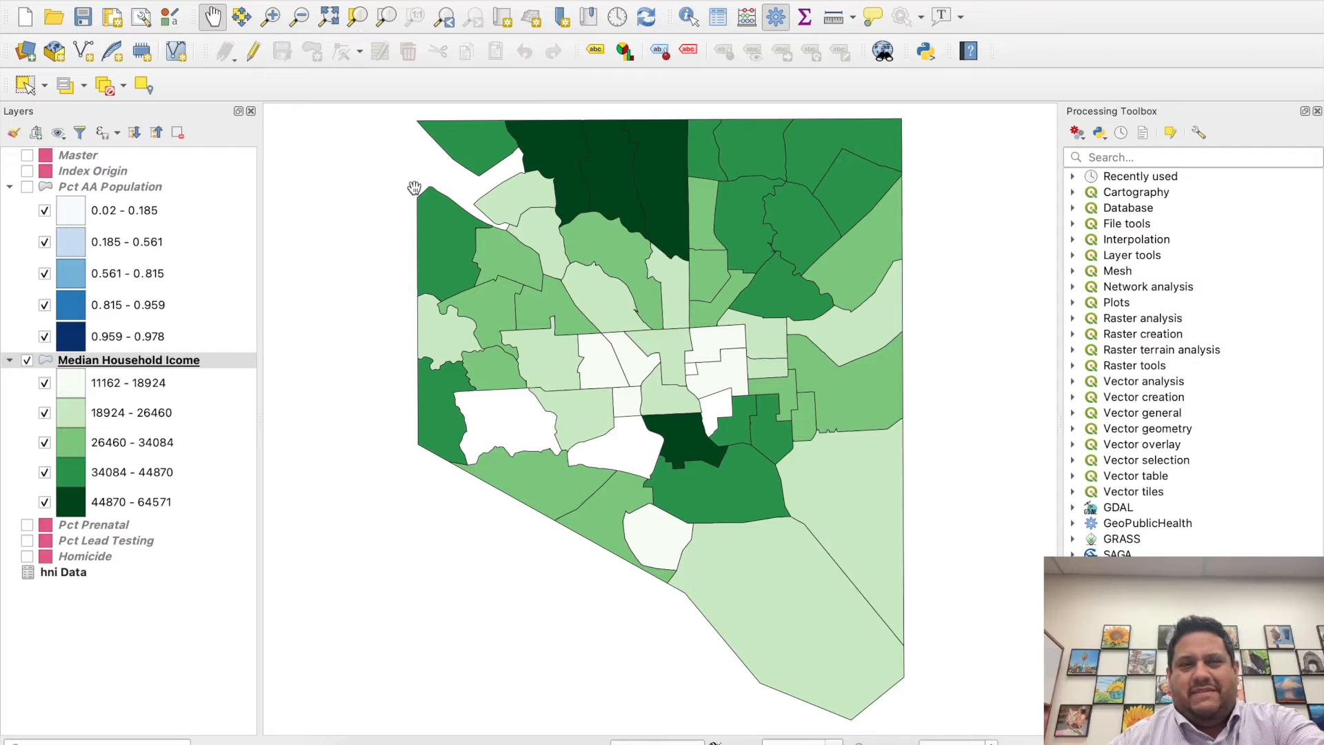
pyautogui.click(27, 360)
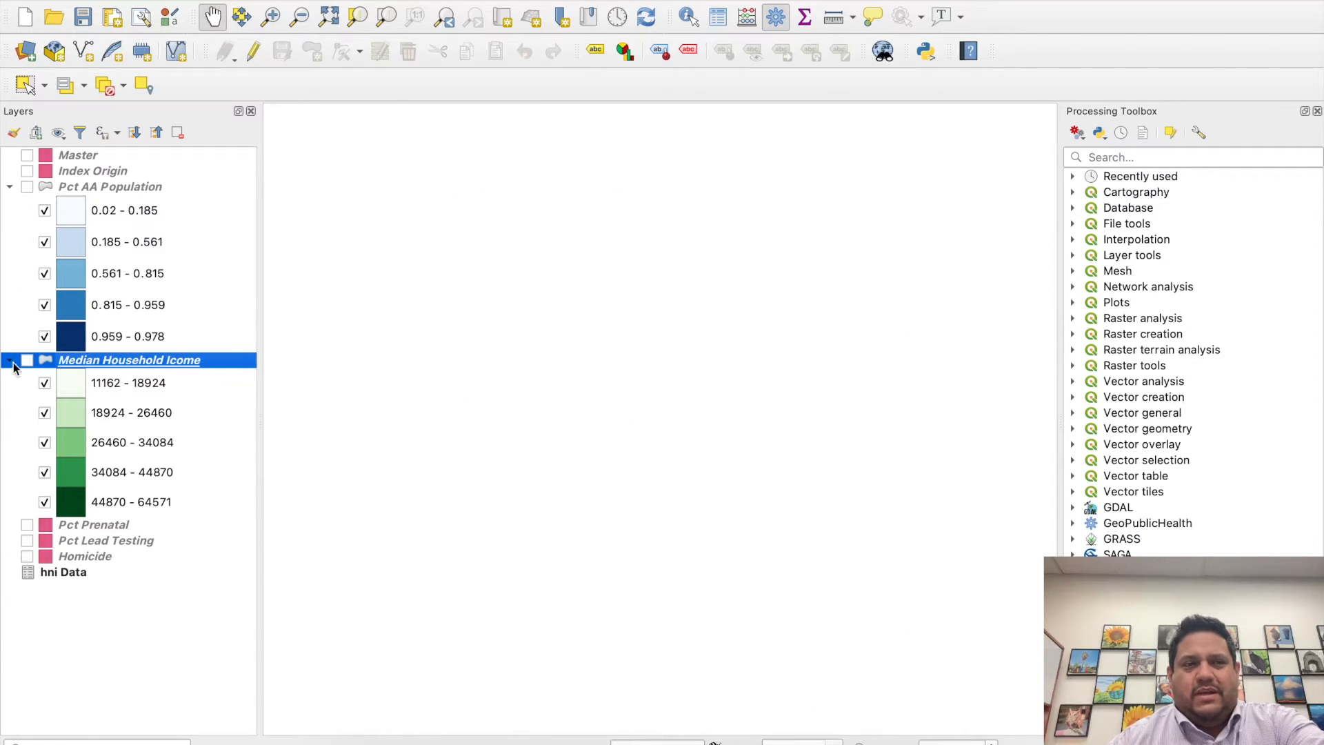
# - Collapse the legends of the Median Household Icome and Pct AA Population layers and make the Index Origin layer visible
pyautogui.click(12, 364)
pyautogui.click(11, 187)
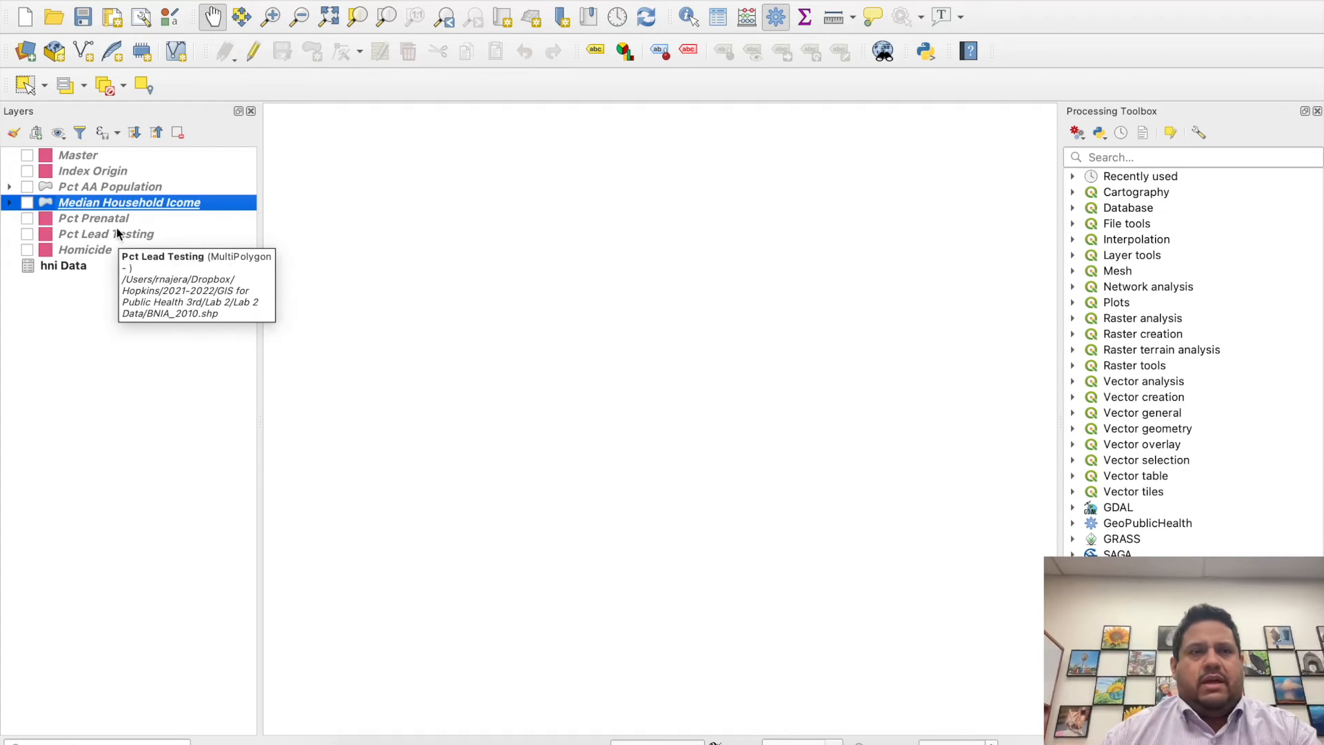
pyautogui.click(109, 172)
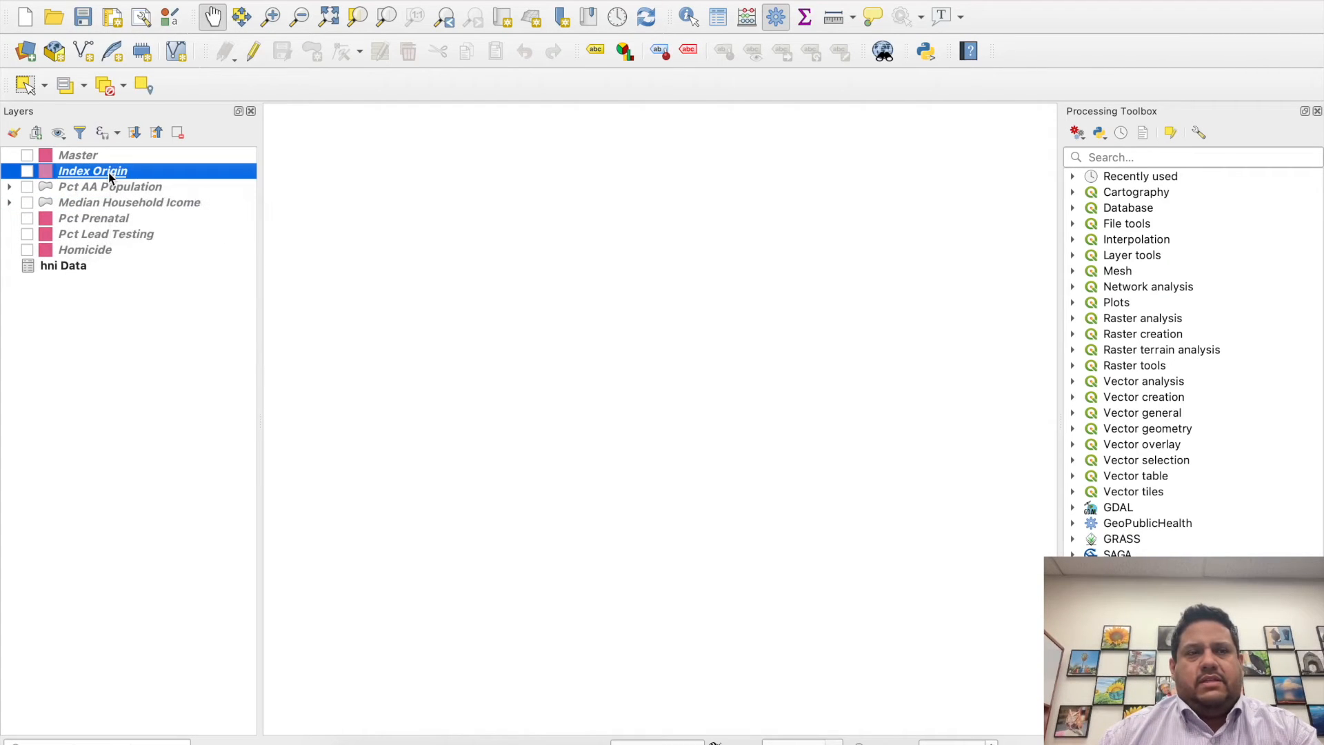
pyautogui.click(25, 171)
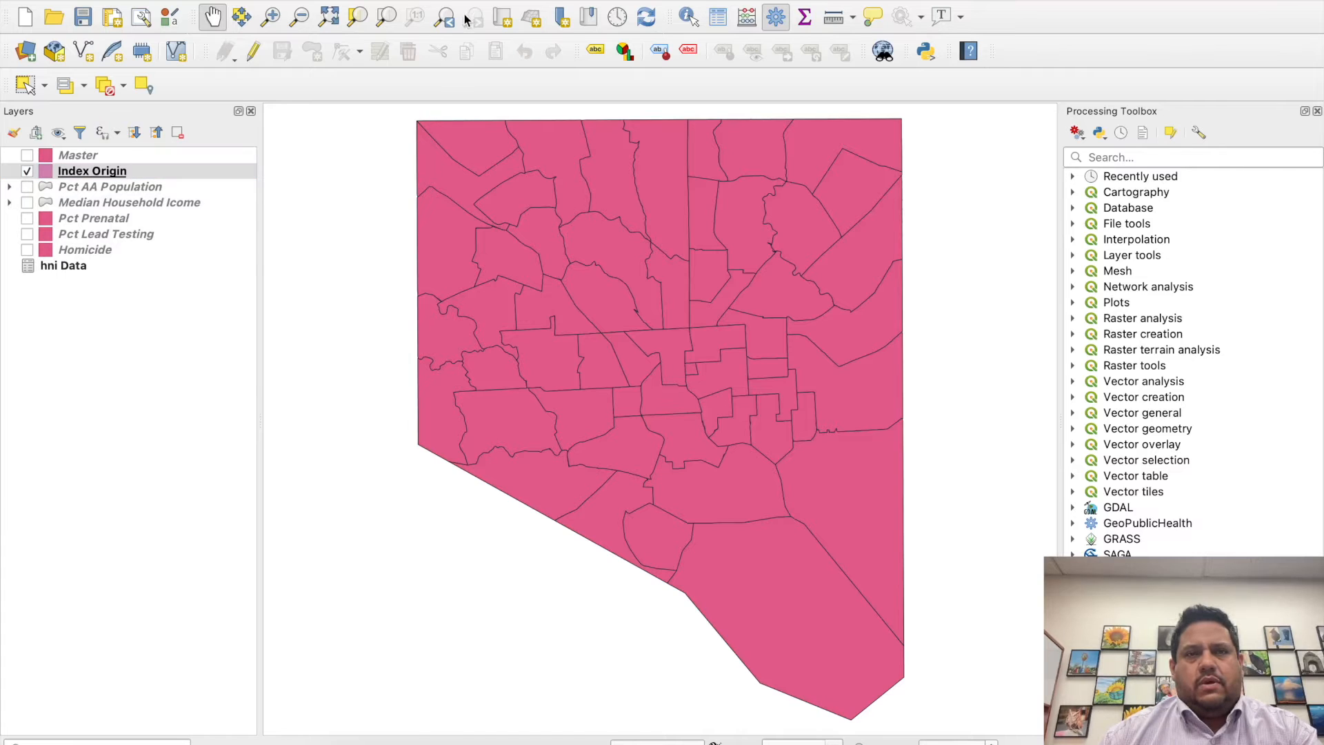
pyautogui.click(343, 0)
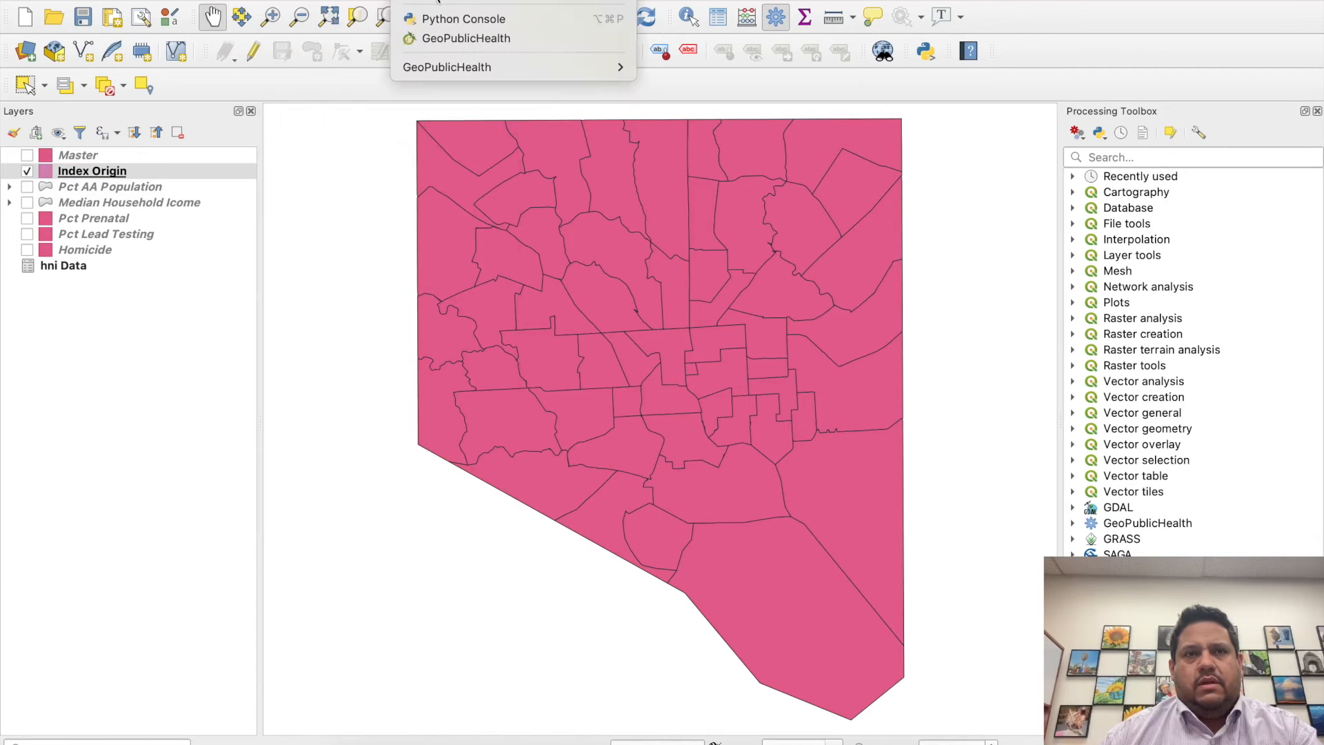
pyautogui.click(466, 38)
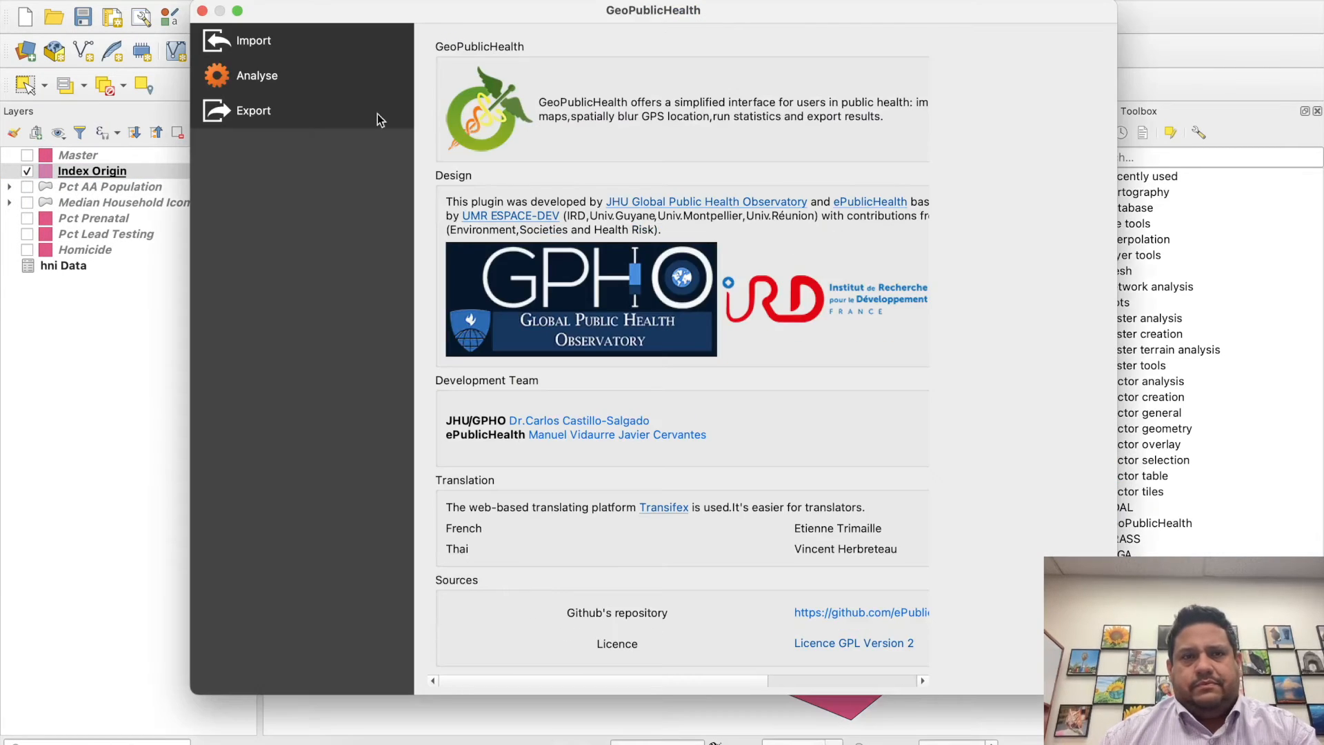
pyautogui.click(305, 74)
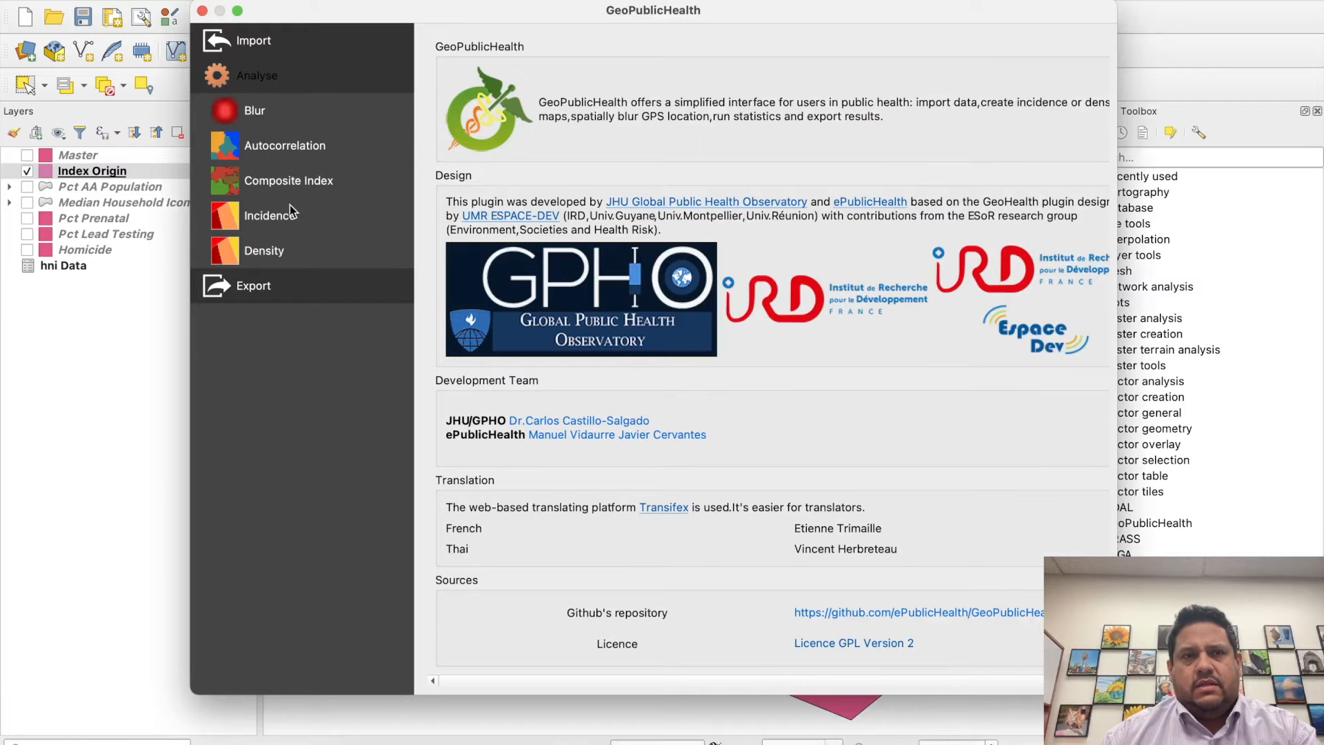
pyautogui.click(285, 187)
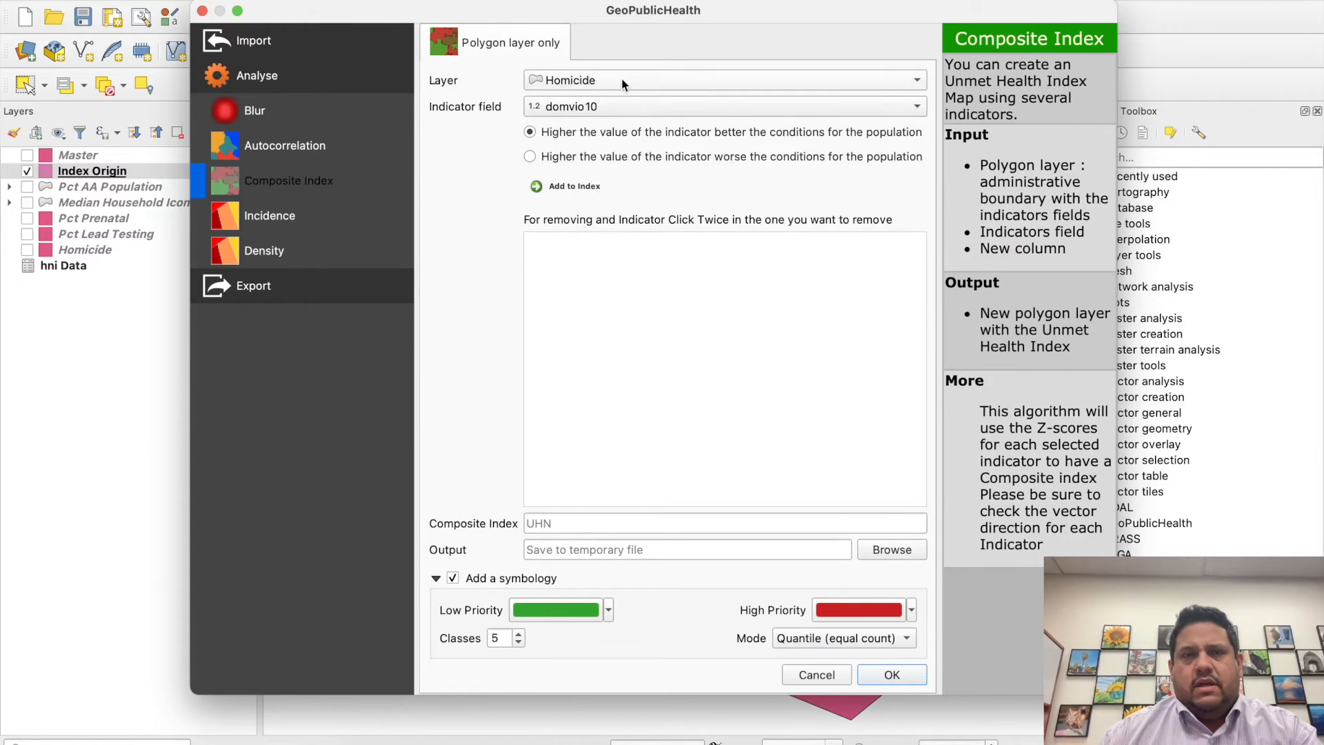
pyautogui.click(624, 79)
pyautogui.click(619, 78)
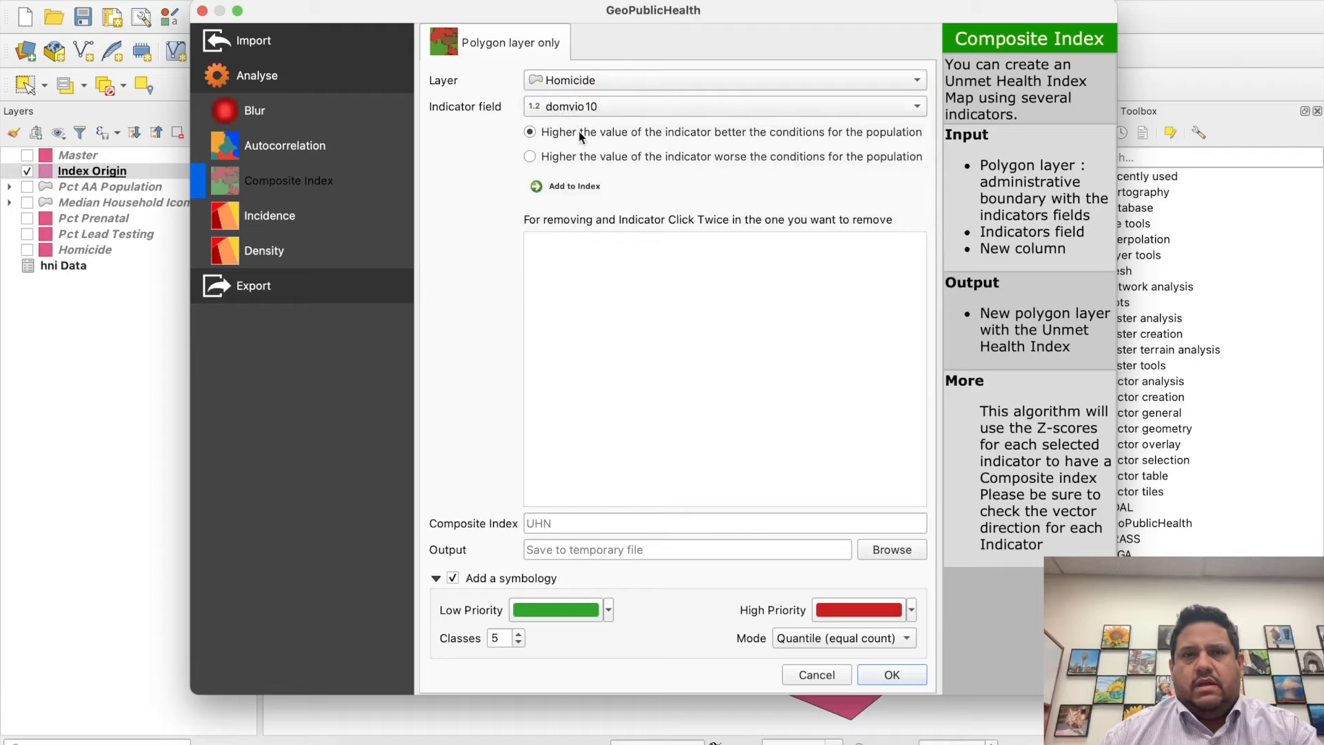
pyautogui.click(640, 157)
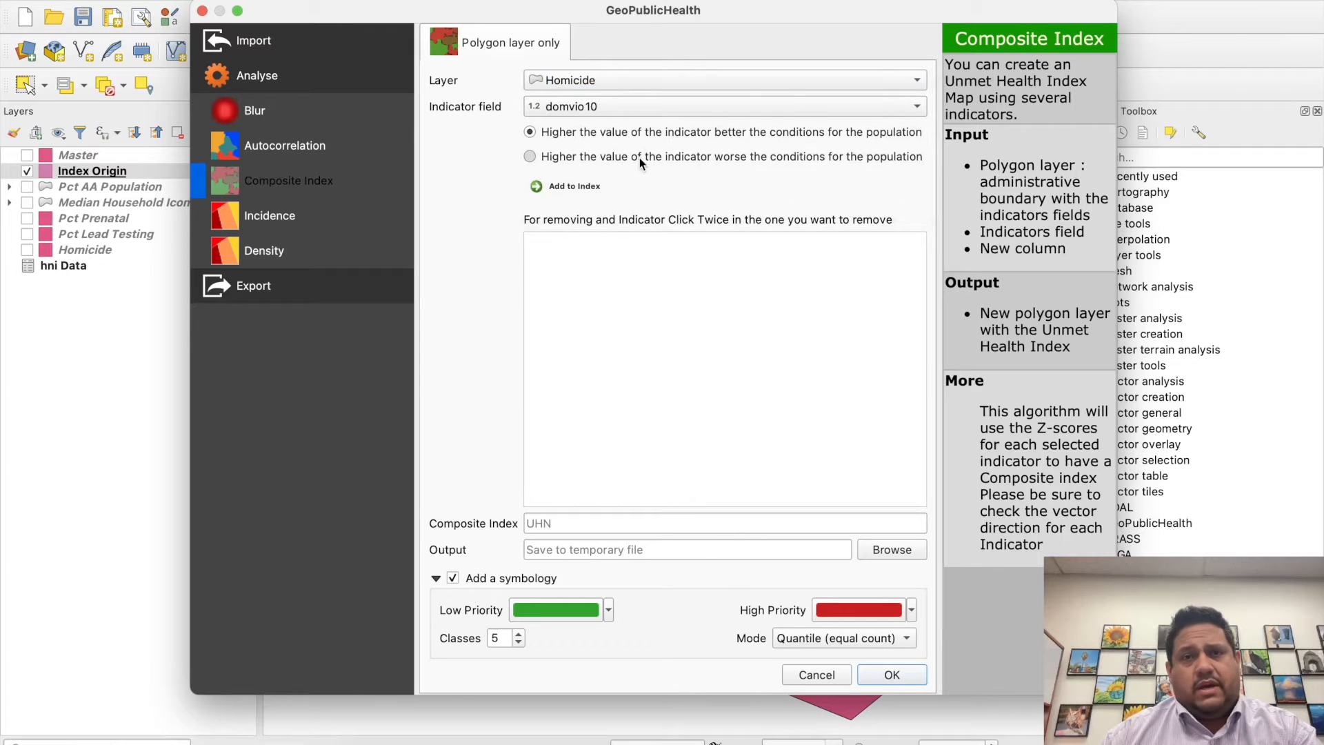
pyautogui.click(581, 186)
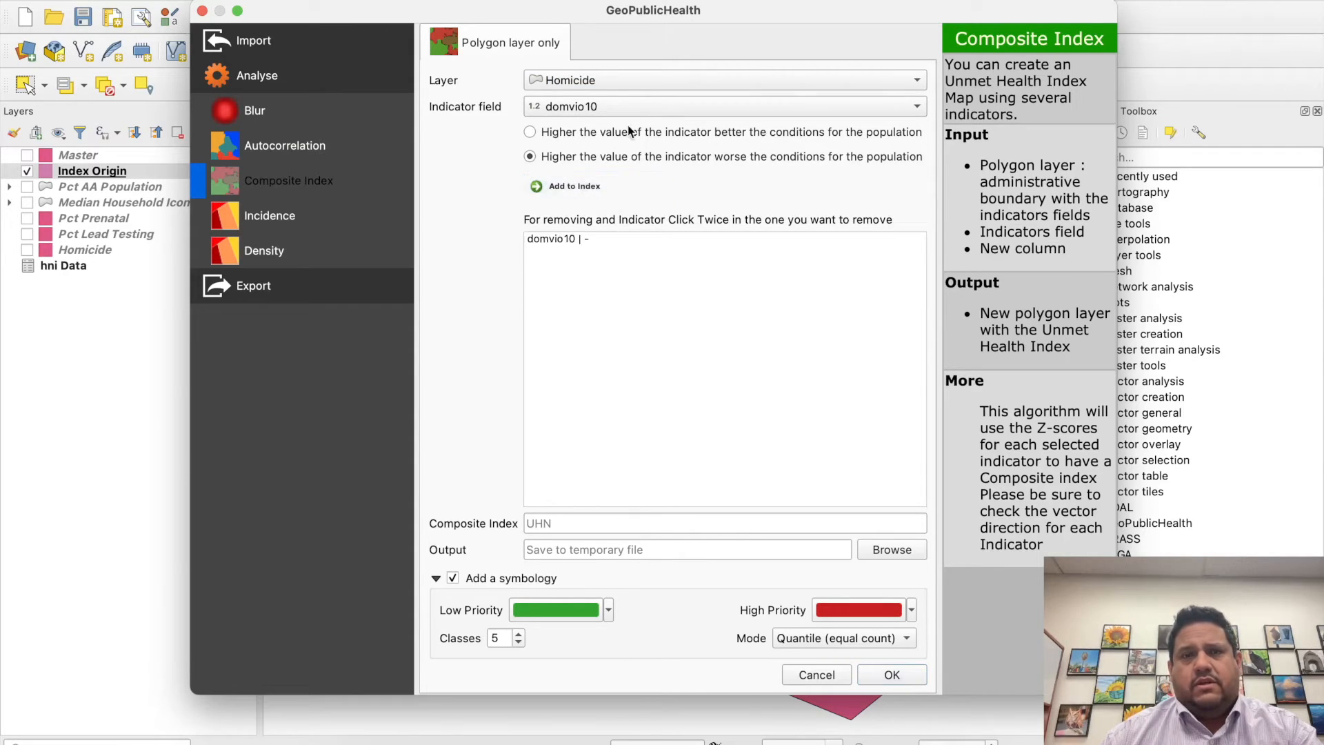
pyautogui.click(621, 77)
pyautogui.click(616, 143)
pyautogui.click(616, 134)
pyautogui.click(573, 184)
pyautogui.click(608, 81)
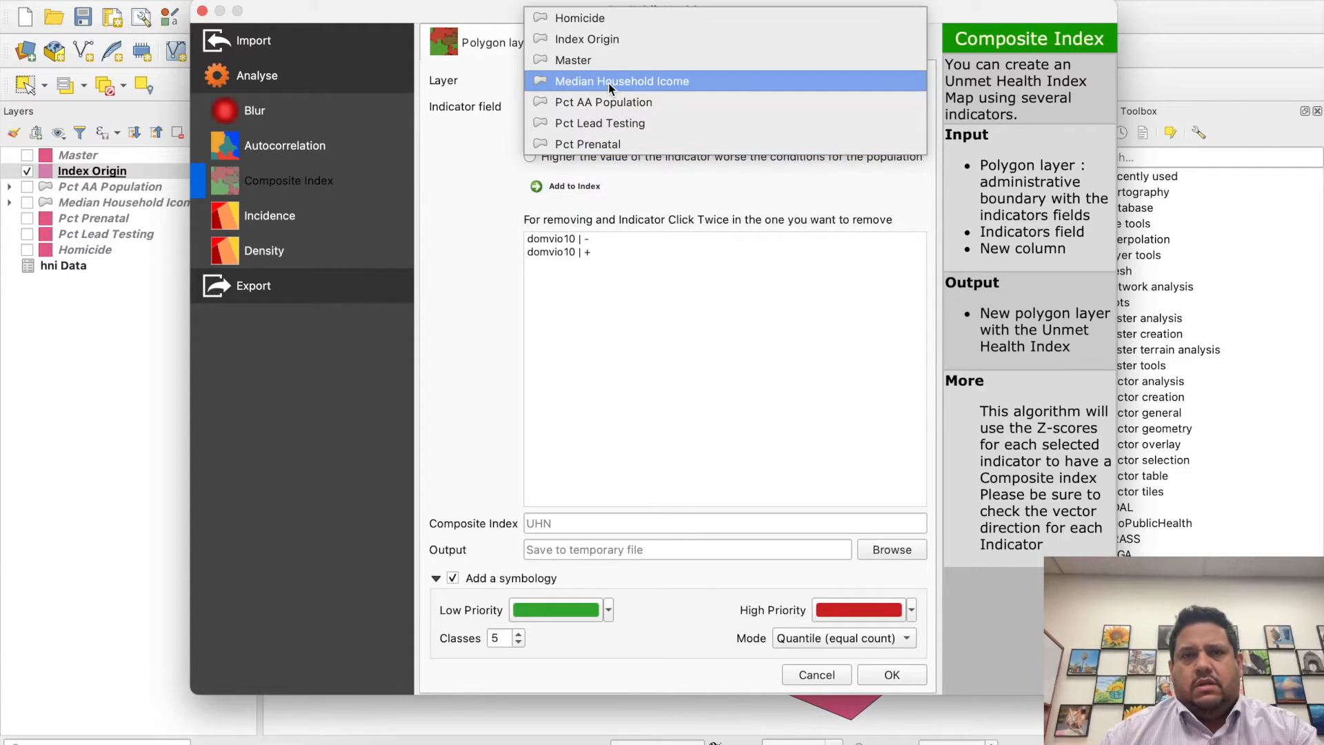
pyautogui.click(605, 99)
pyautogui.click(590, 155)
pyautogui.click(572, 190)
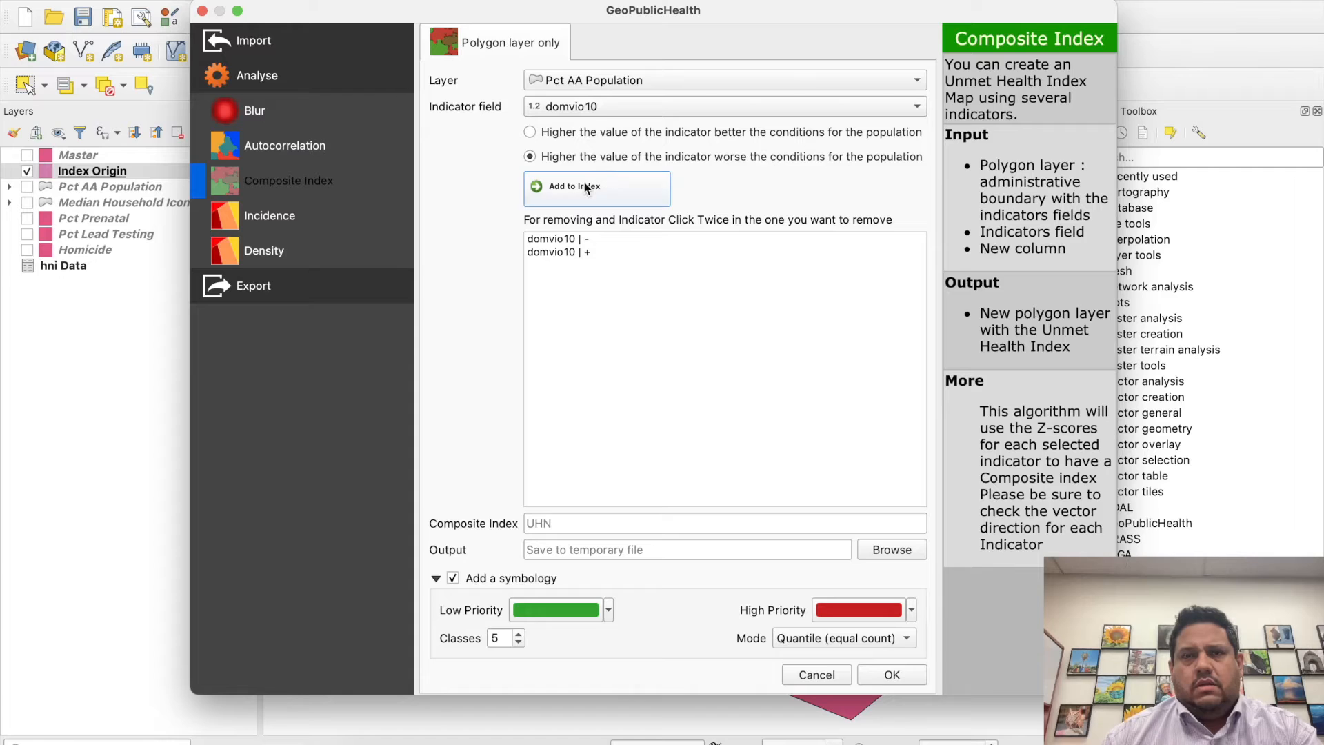
pyautogui.click(610, 109)
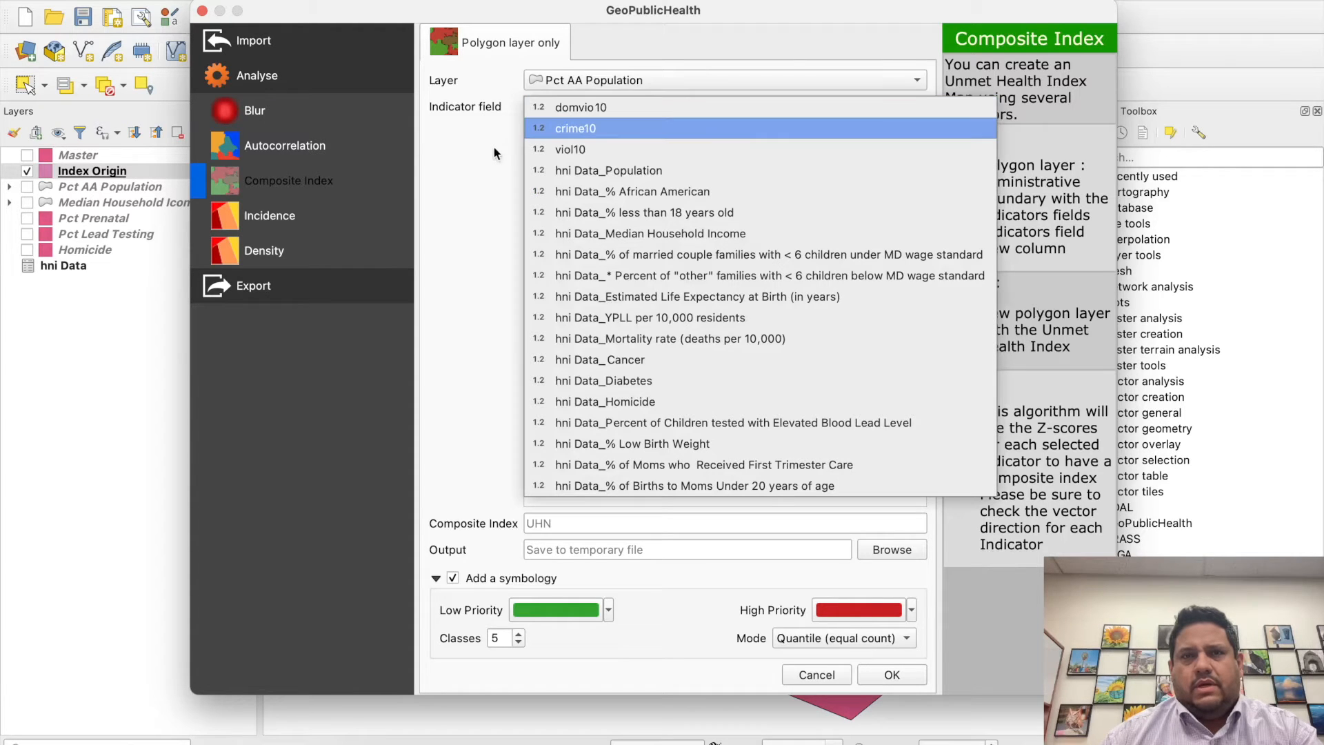
pyautogui.click(581, 106)
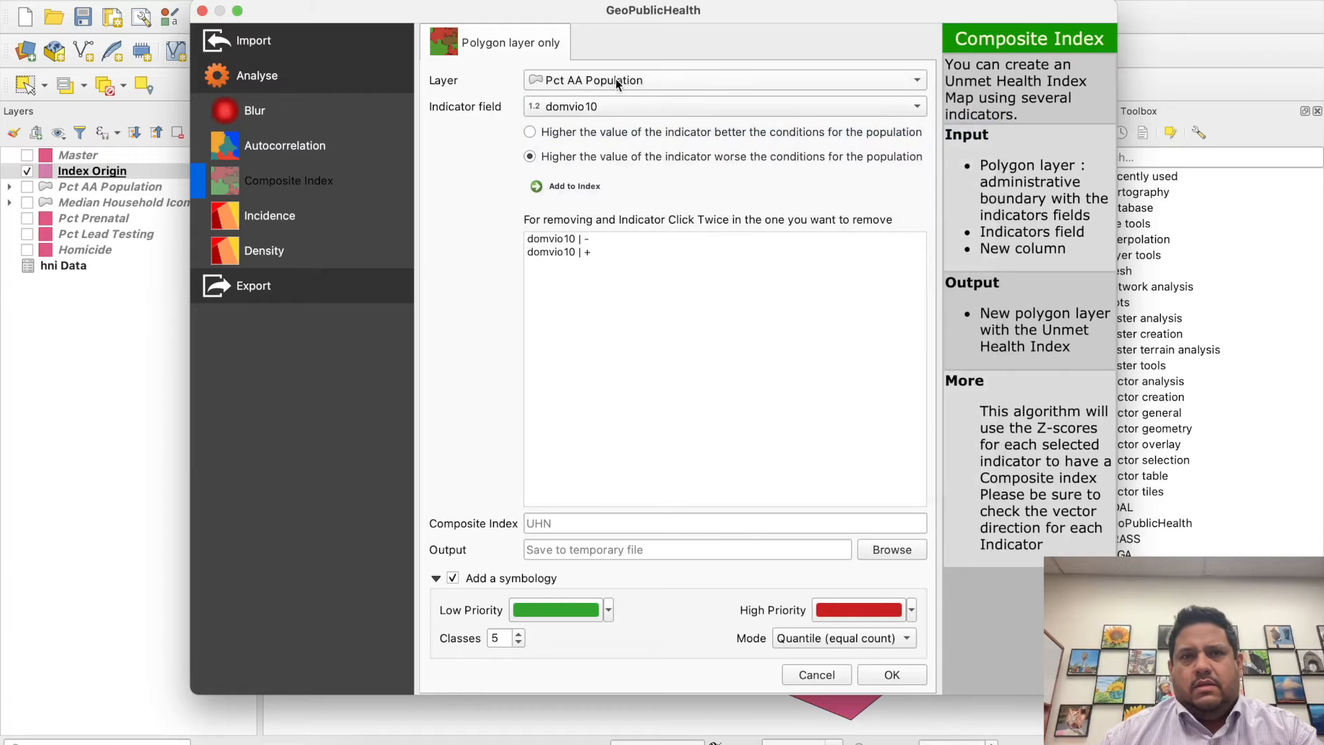
pyautogui.click(614, 81)
pyautogui.click(618, 18)
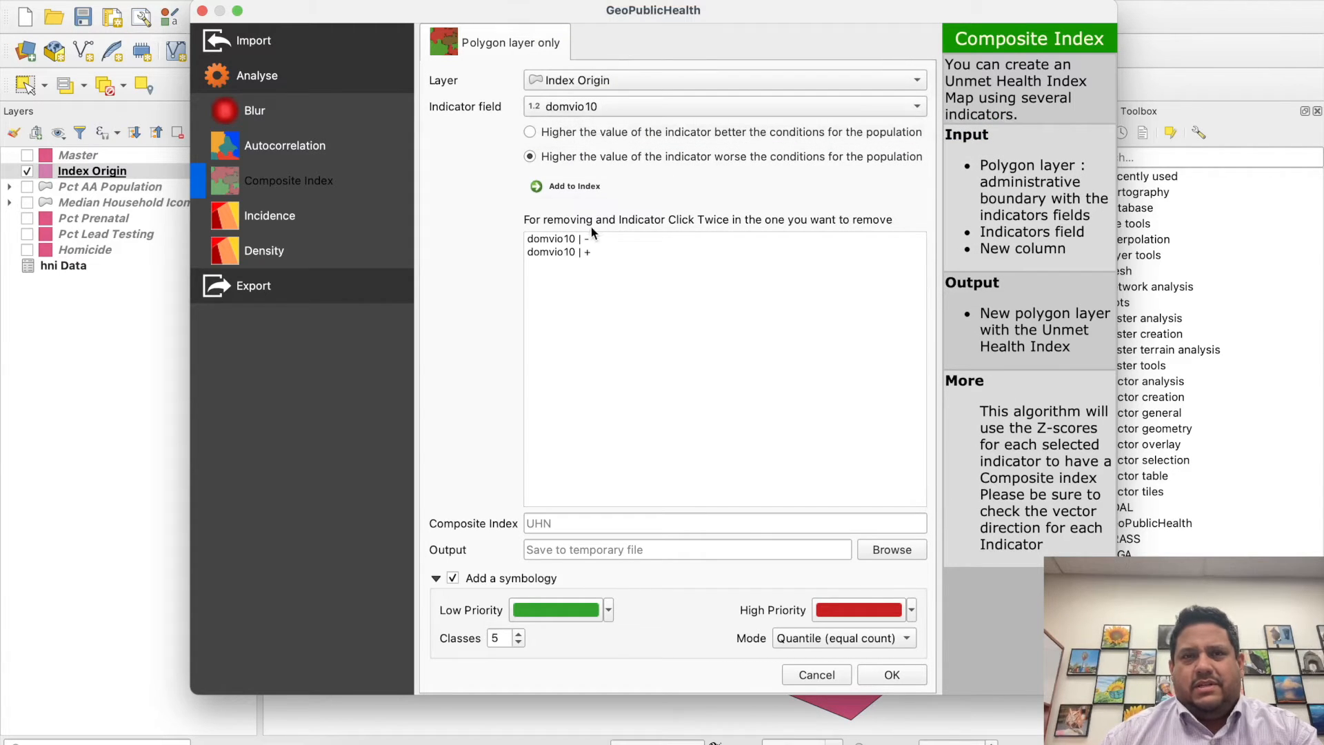
pyautogui.click(561, 253)
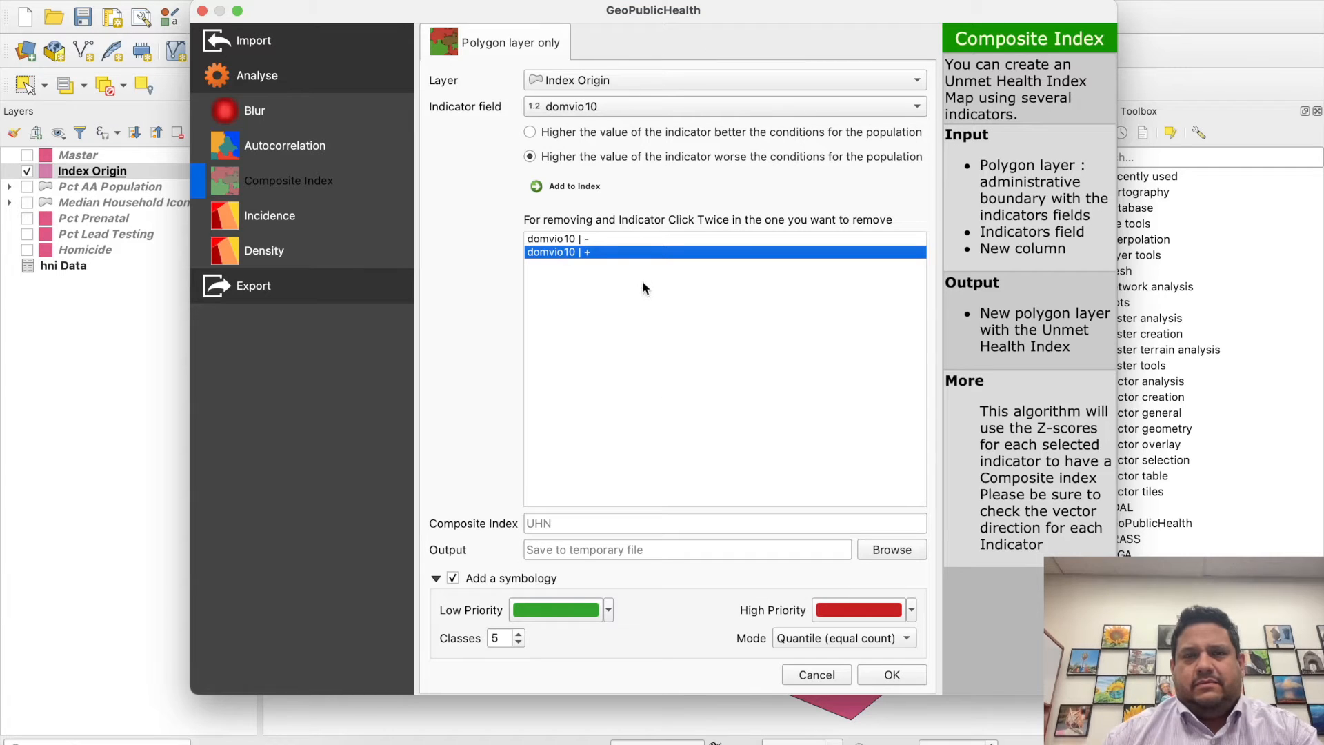
pyautogui.click(832, 675)
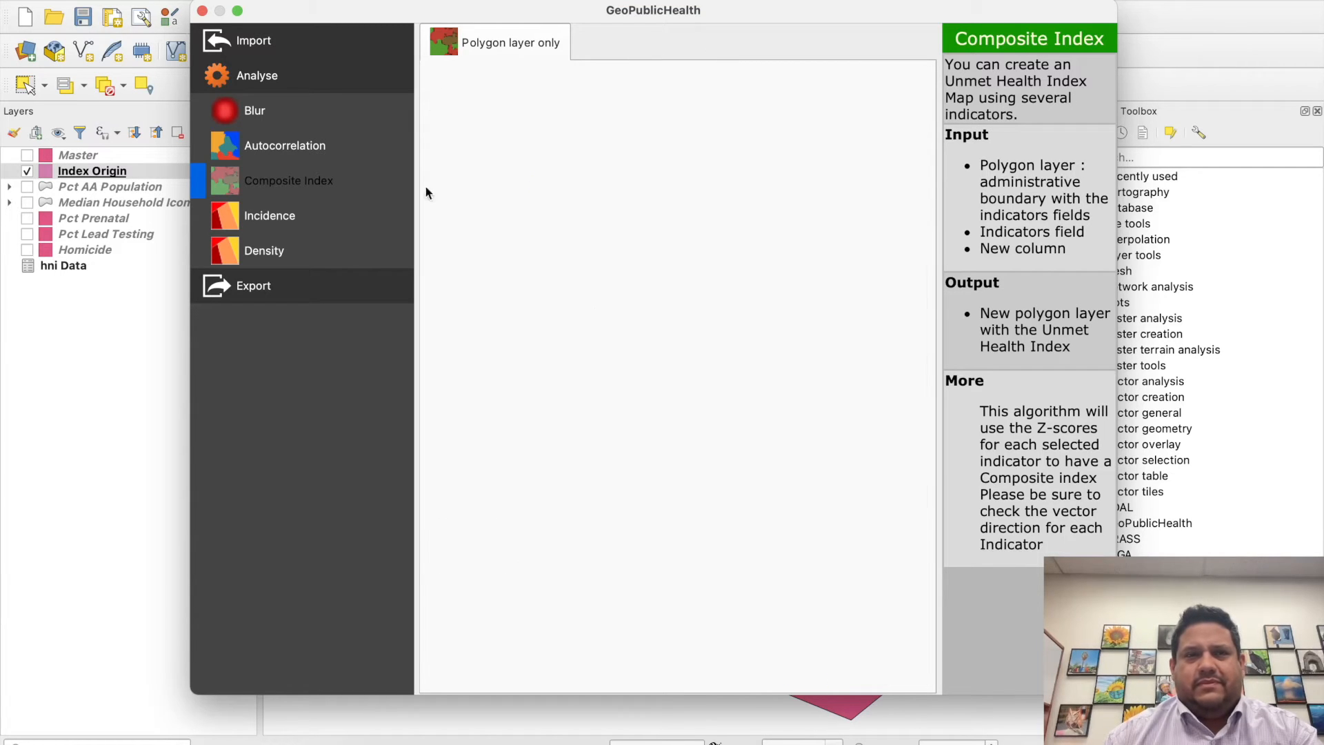
pyautogui.click(276, 141)
pyautogui.click(276, 177)
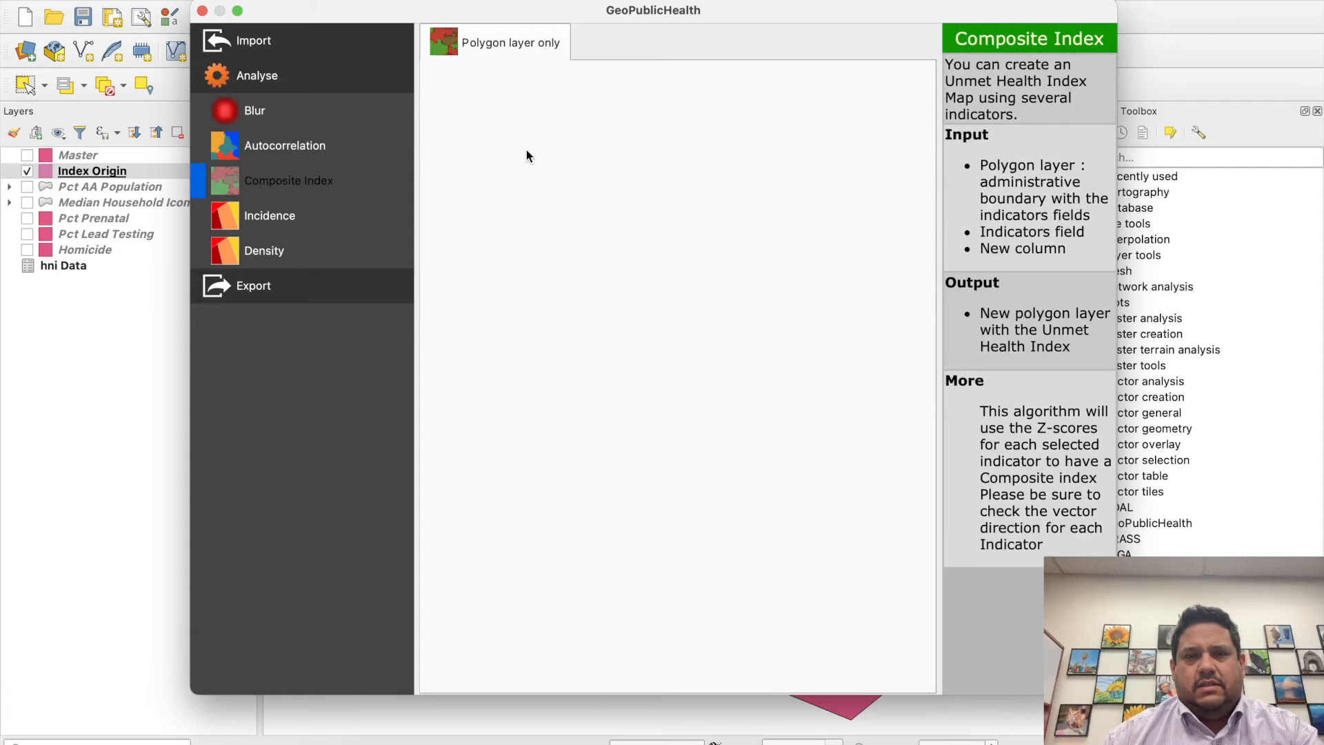
pyautogui.click(202, 11)
# - Start GeoPublicHealth's Composite Index analysis with Index Origin as the polygon layer
pyautogui.click(353, 0)
pyautogui.moveTo(422, 0)
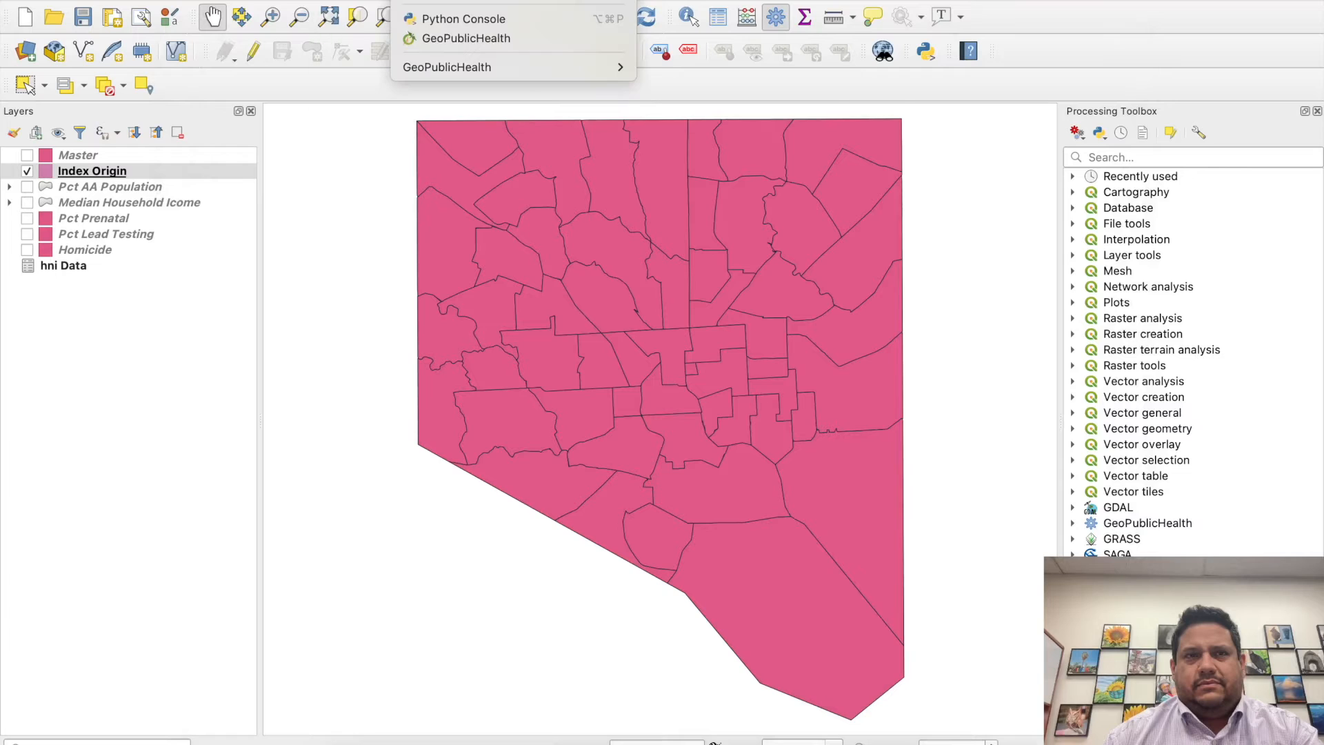
pyautogui.click(437, 38)
pyautogui.click(277, 80)
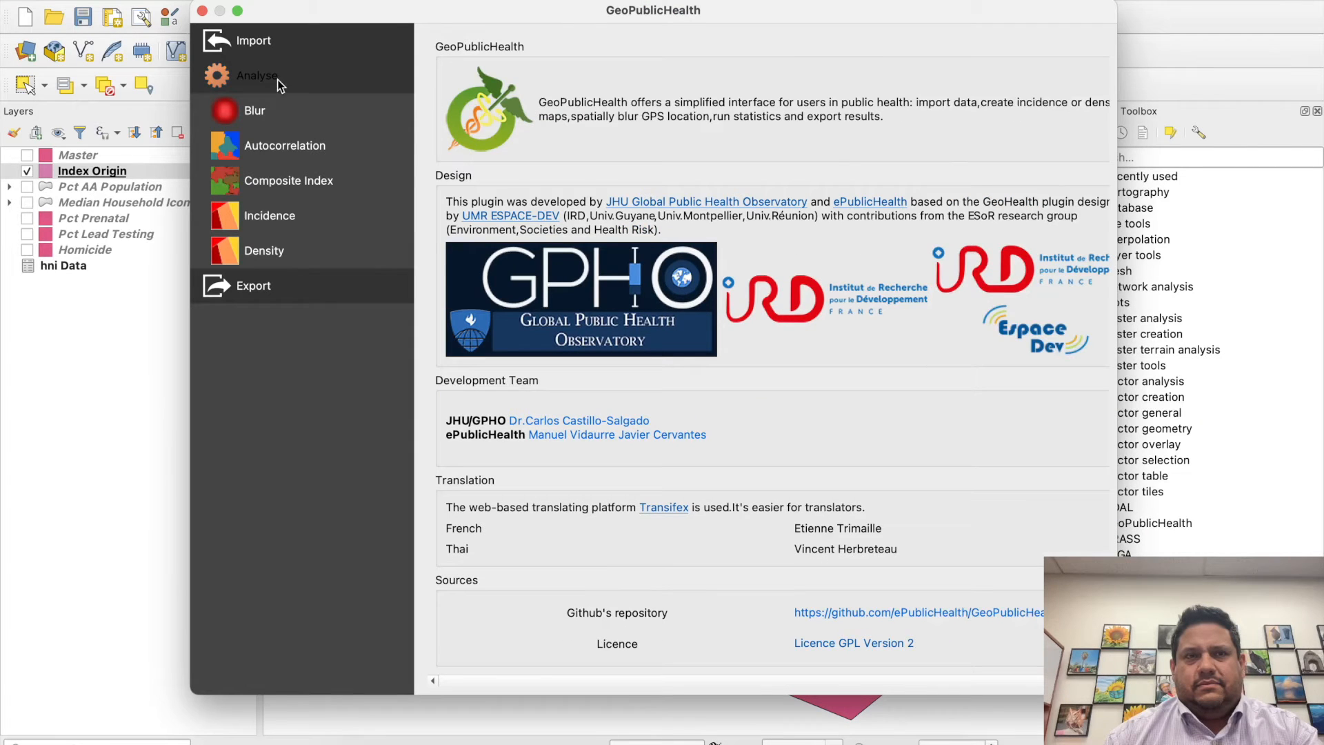
pyautogui.click(285, 177)
pyautogui.click(600, 80)
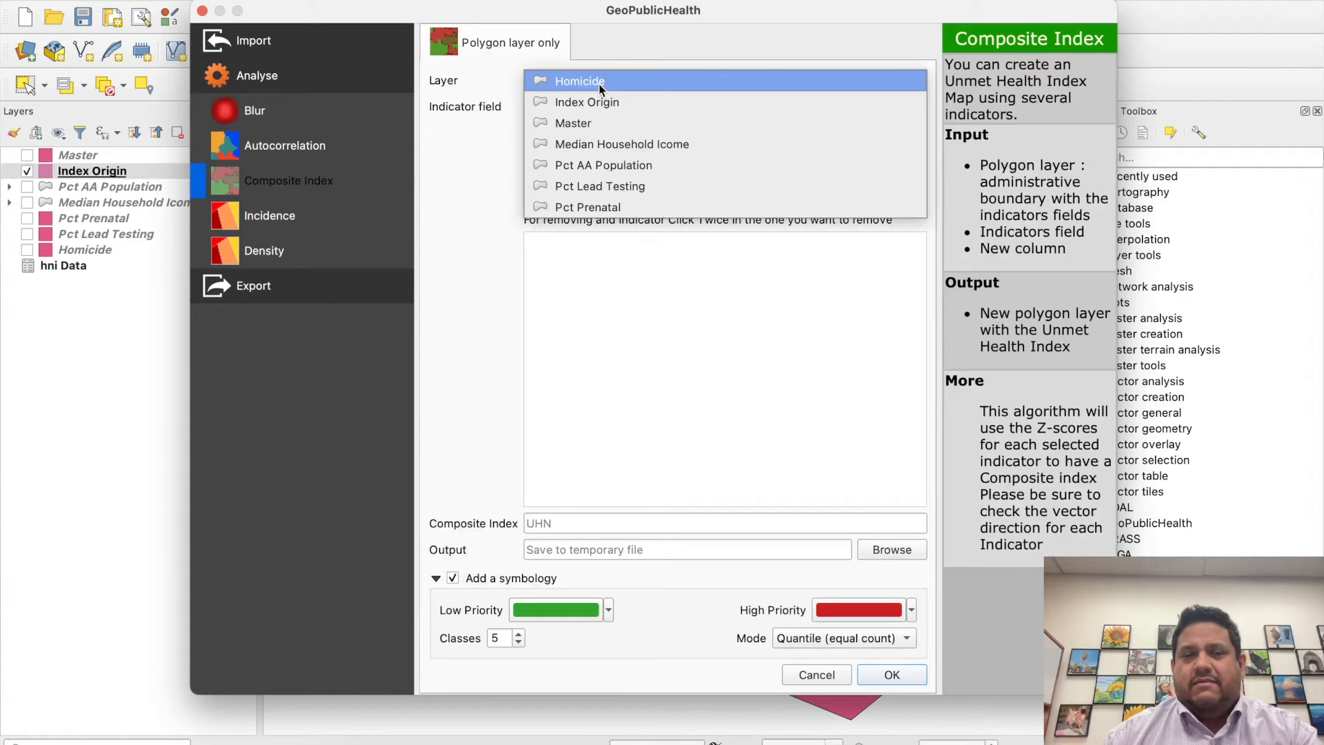
pyautogui.click(598, 102)
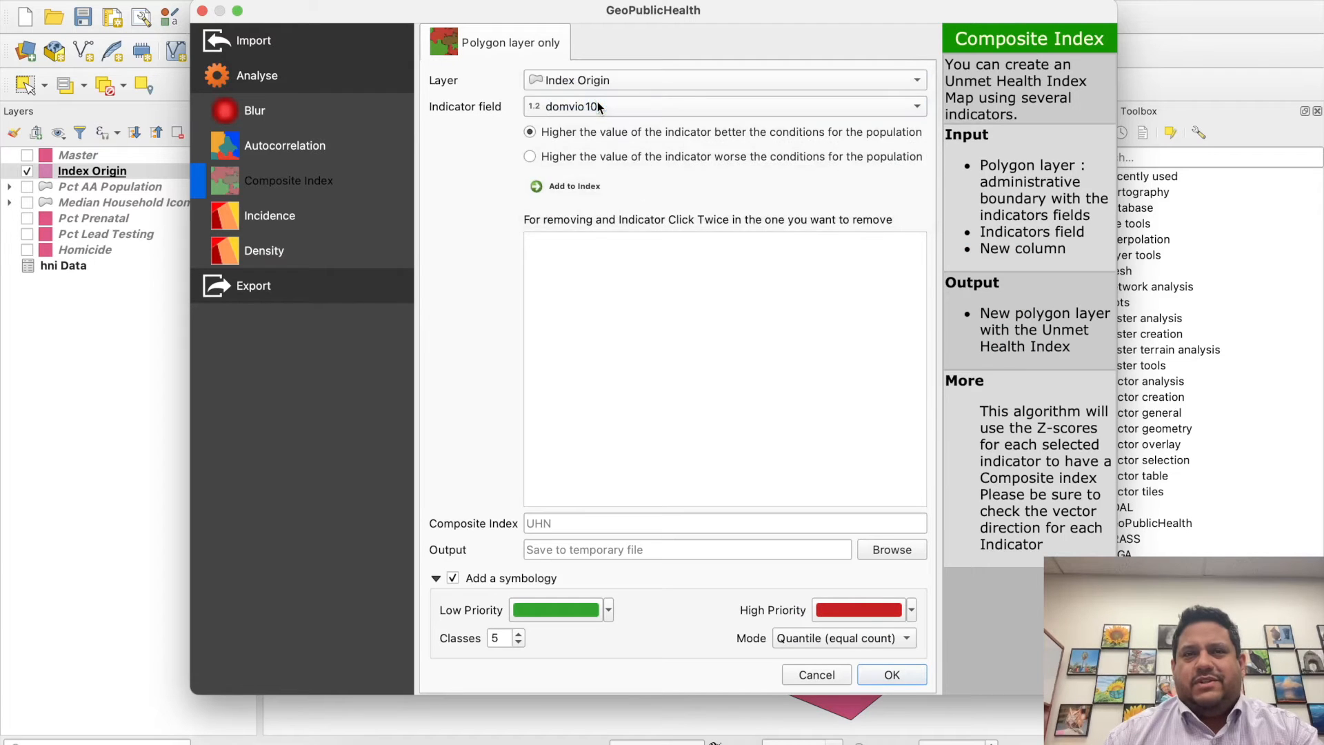
# - Add hni Data_% African American to the index as higher-is-worse and hni Data_Median Household Income as higher-is-better
pyautogui.click(585, 105)
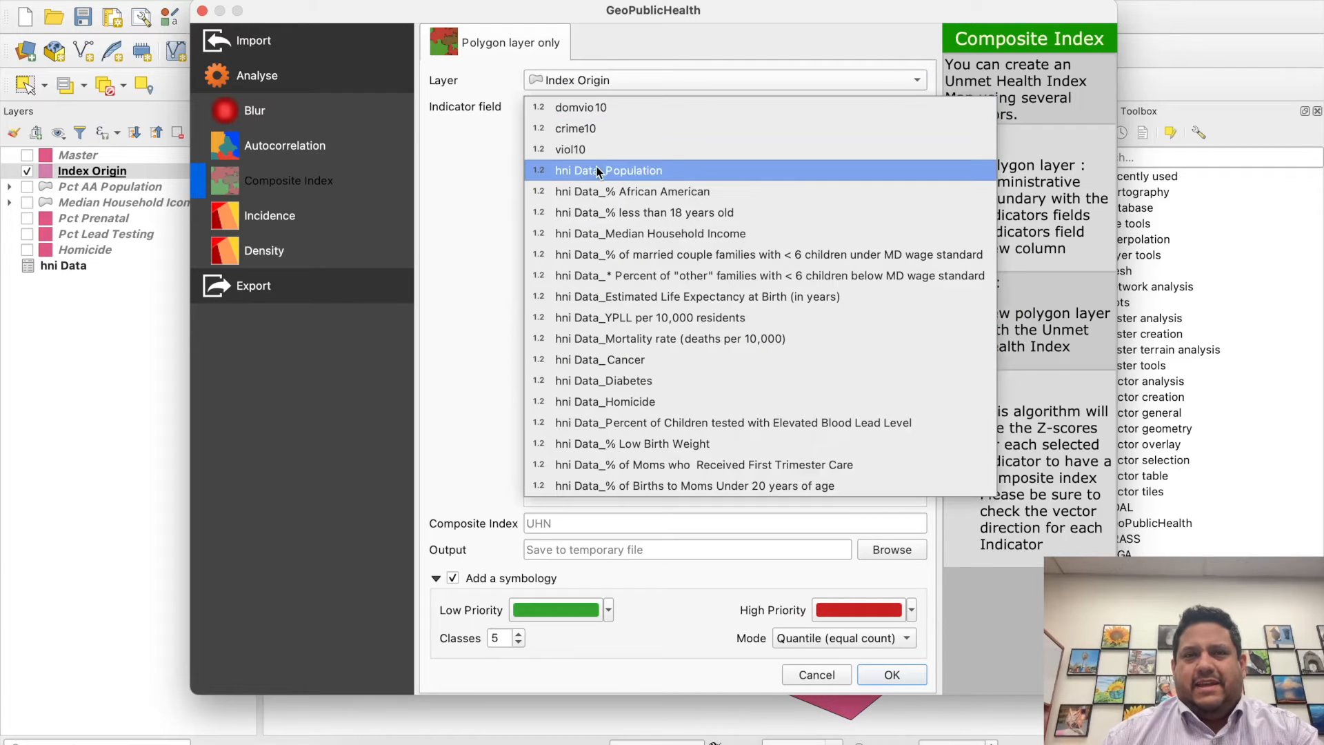
pyautogui.click(599, 189)
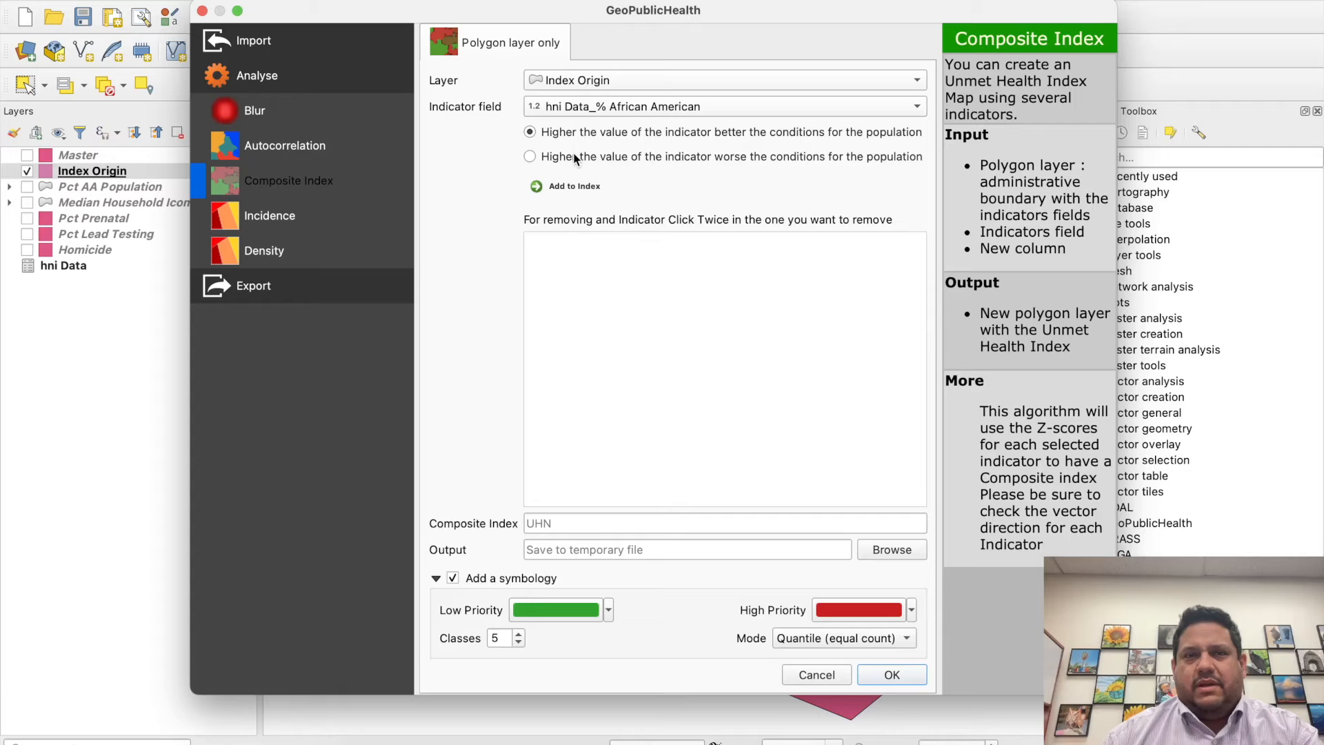
pyautogui.click(588, 186)
pyautogui.click(590, 109)
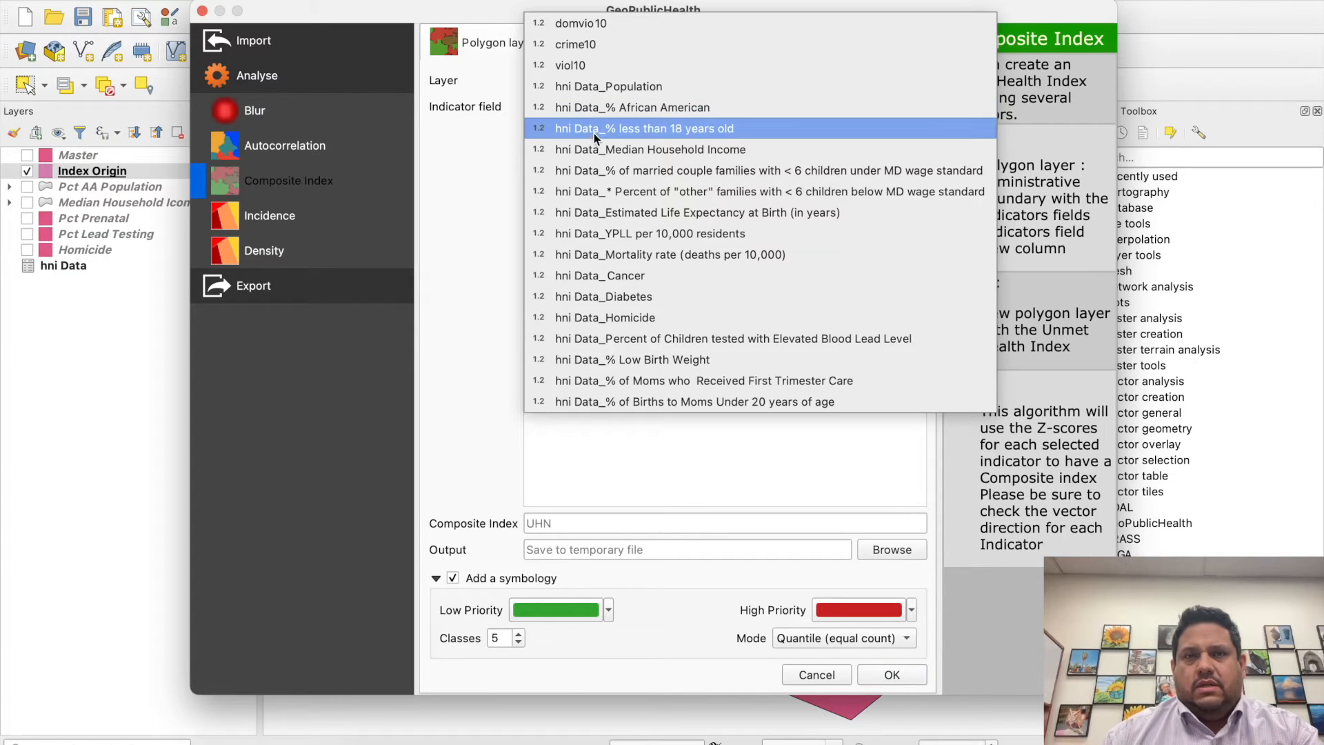
pyautogui.click(594, 145)
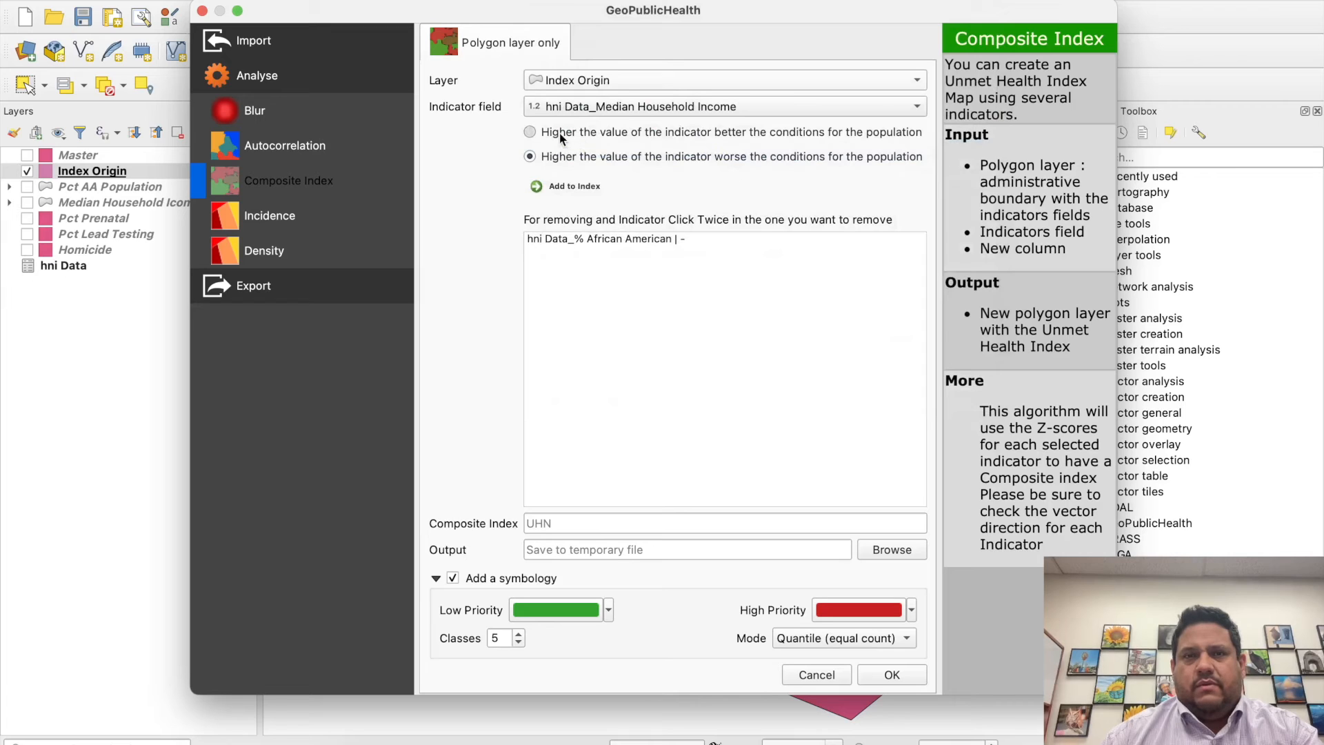
pyautogui.click(568, 185)
# - Add hni Data_Homicide and hni Data_Percent of Children tested with Elevated Blood Lead Level to the index as higher-is-worse indicators
pyautogui.click(593, 107)
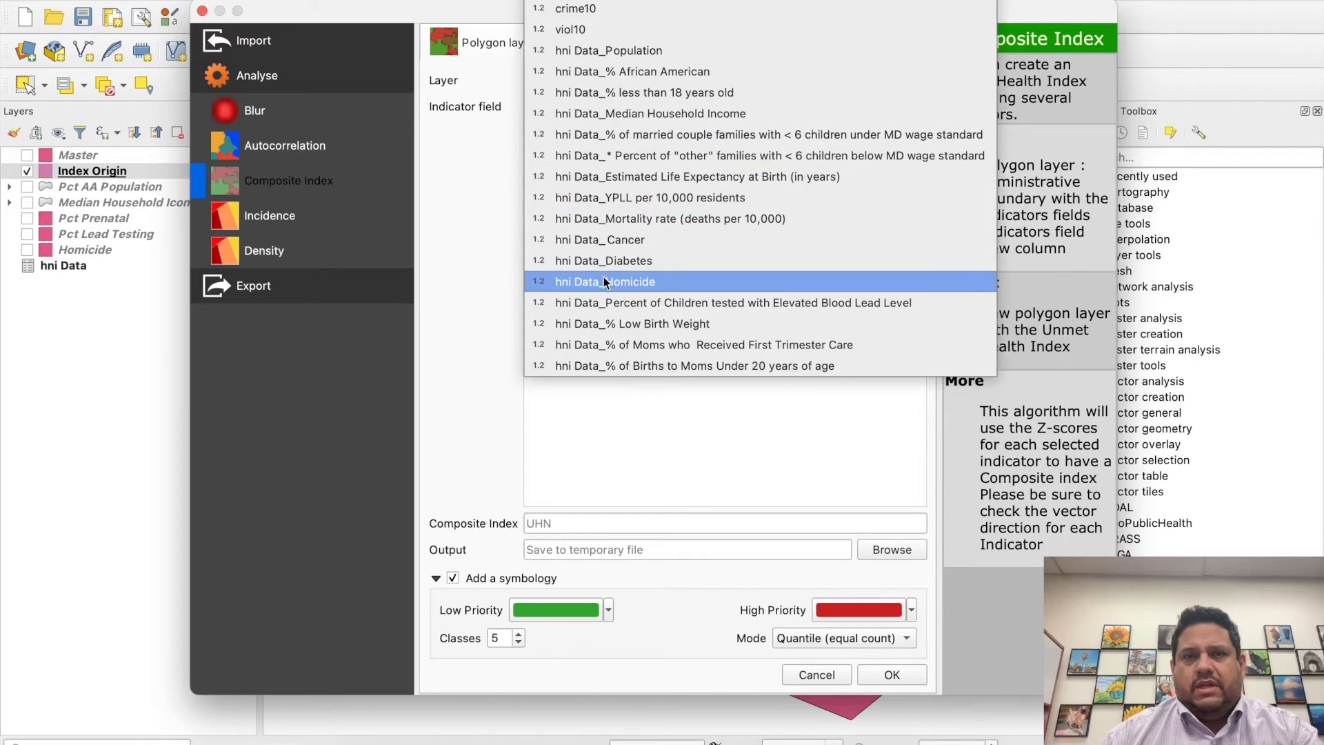
pyautogui.click(603, 281)
pyautogui.click(566, 156)
pyautogui.click(571, 192)
pyautogui.click(586, 106)
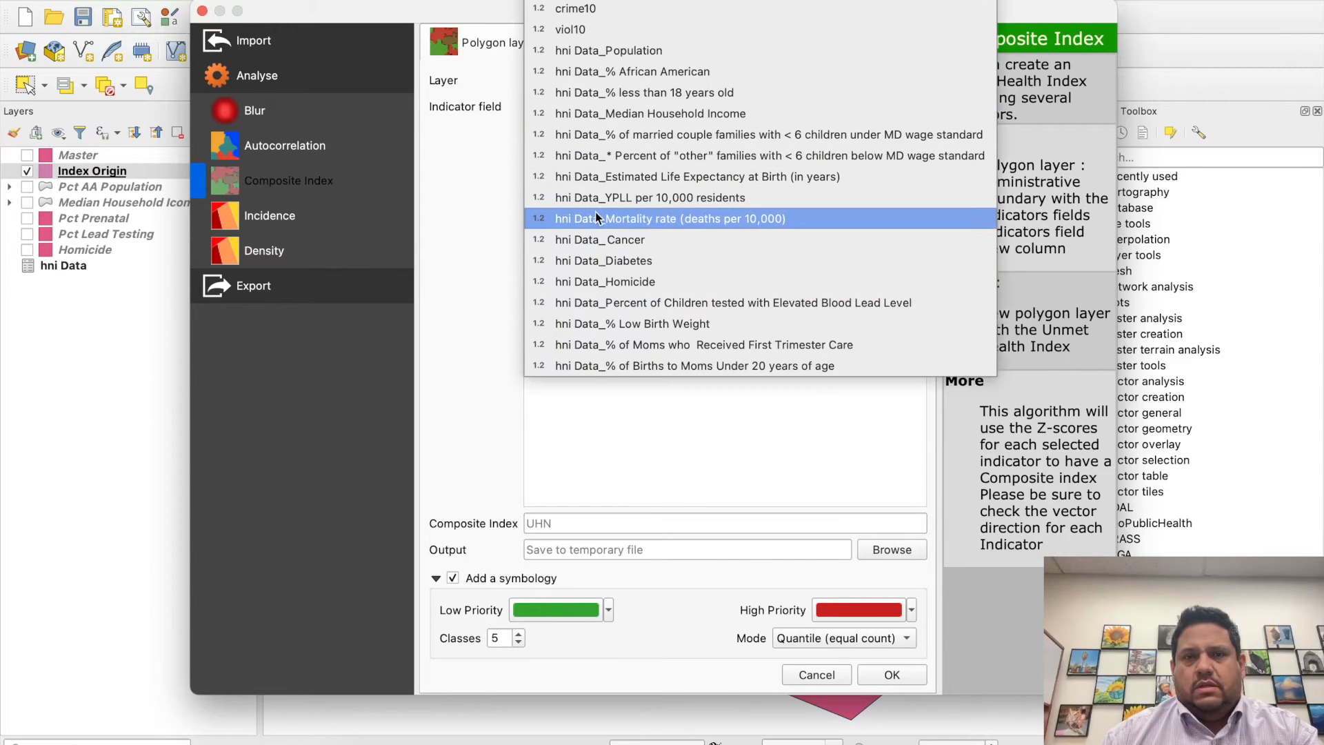
pyautogui.click(621, 298)
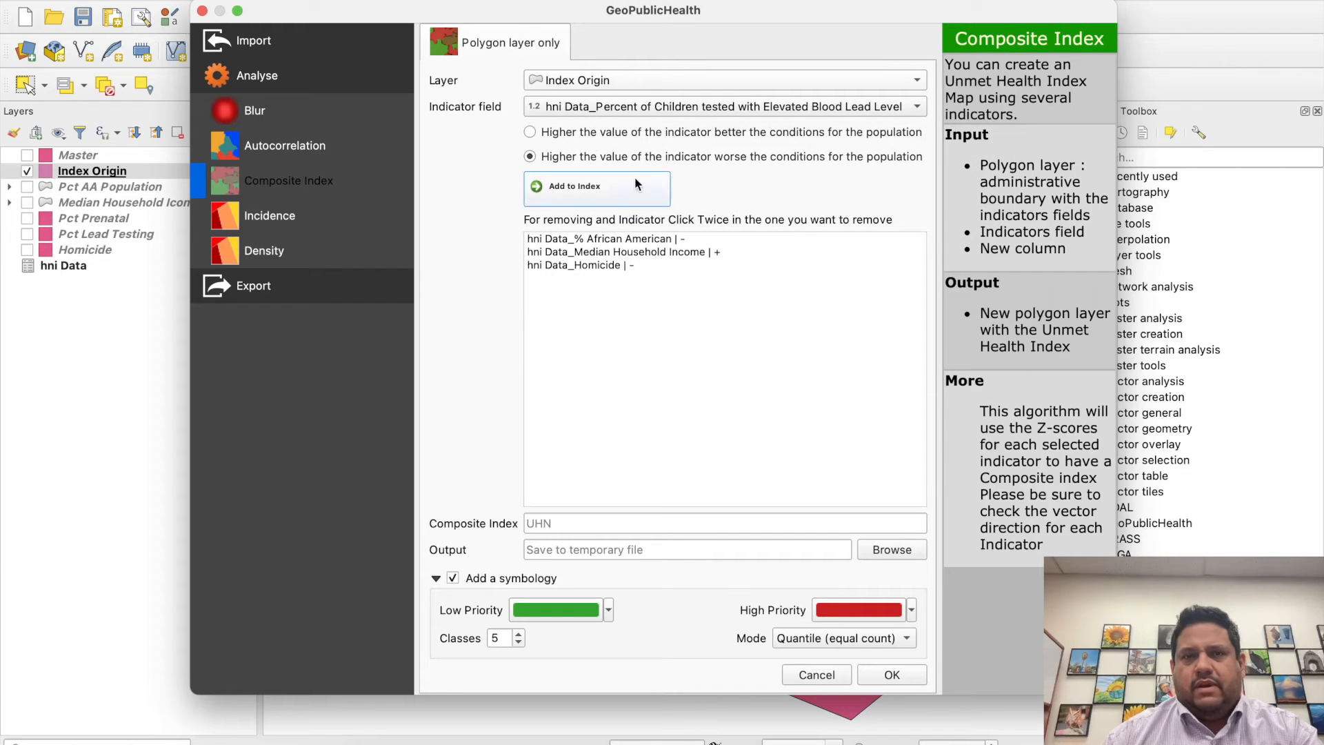
pyautogui.click(590, 185)
# - Add hni Data_% of Moms who Received First Trimester Care to the index as a higher-is-better indicator
pyautogui.click(620, 107)
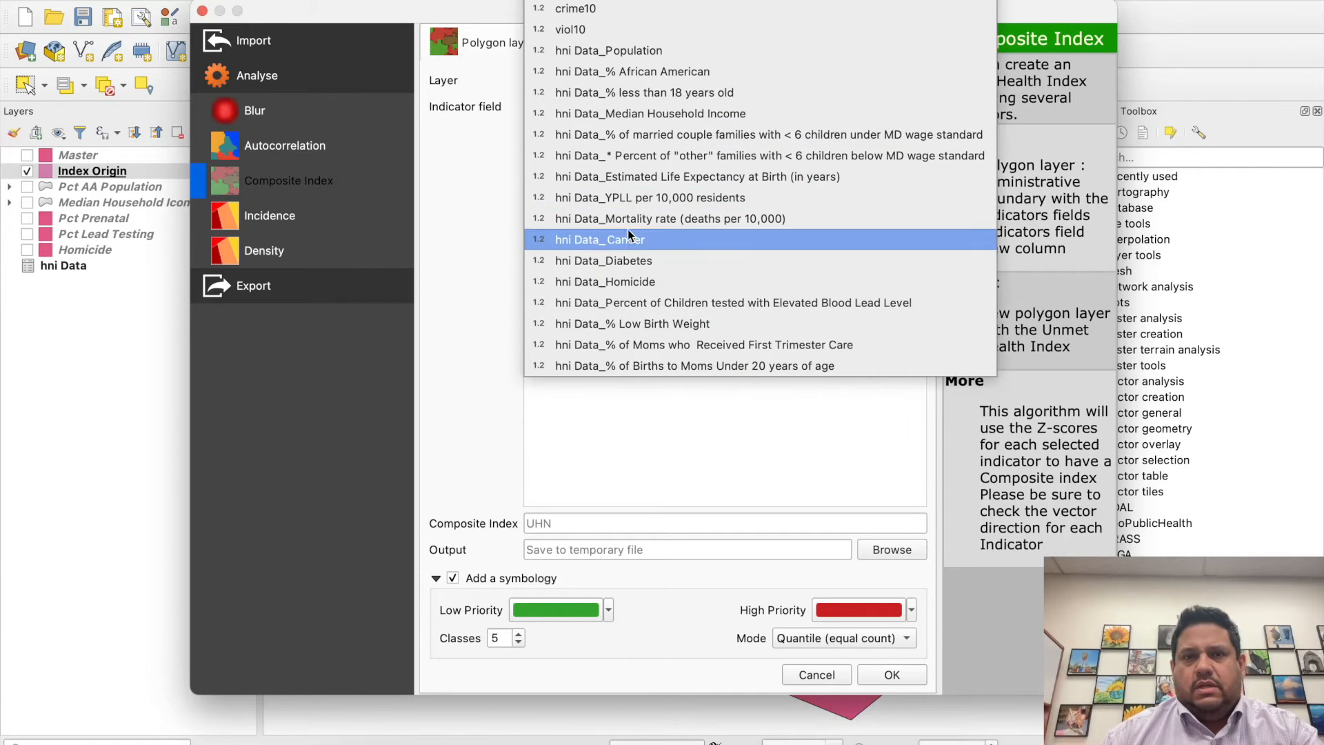
pyautogui.click(627, 345)
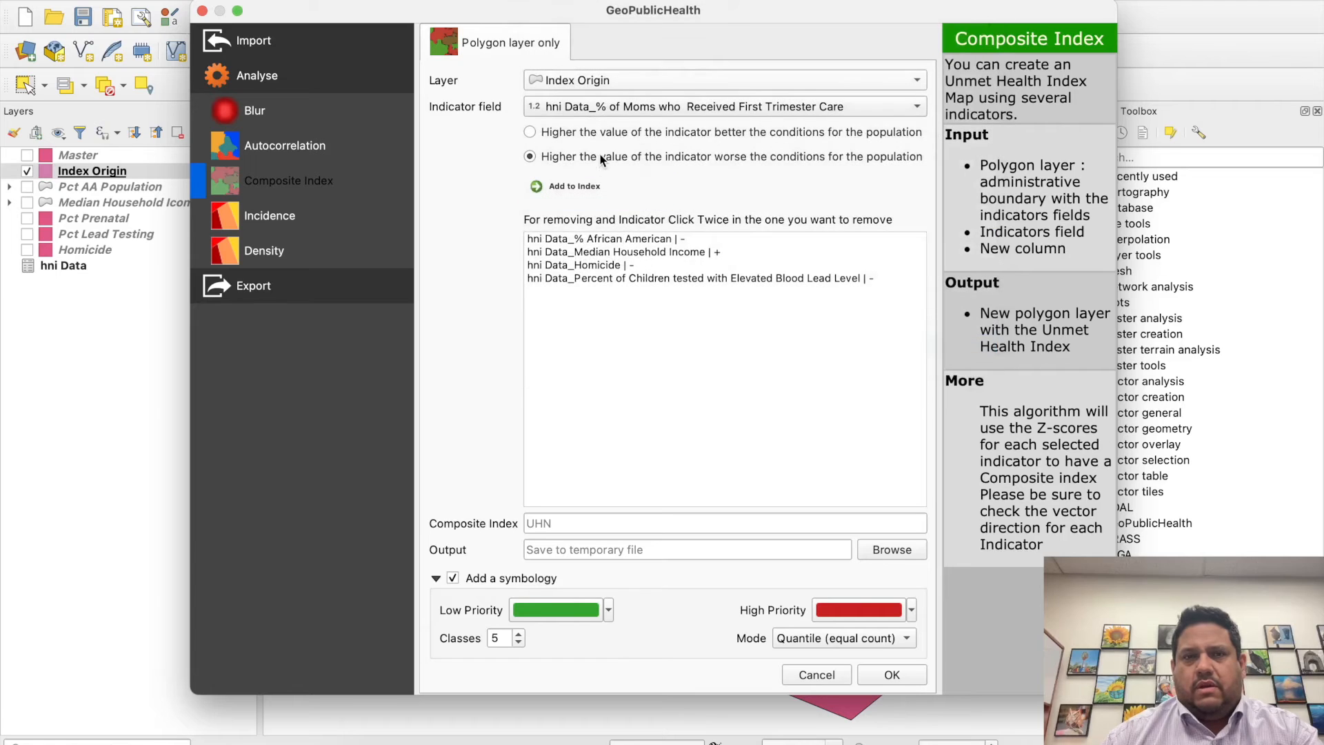
pyautogui.click(594, 133)
pyautogui.click(572, 185)
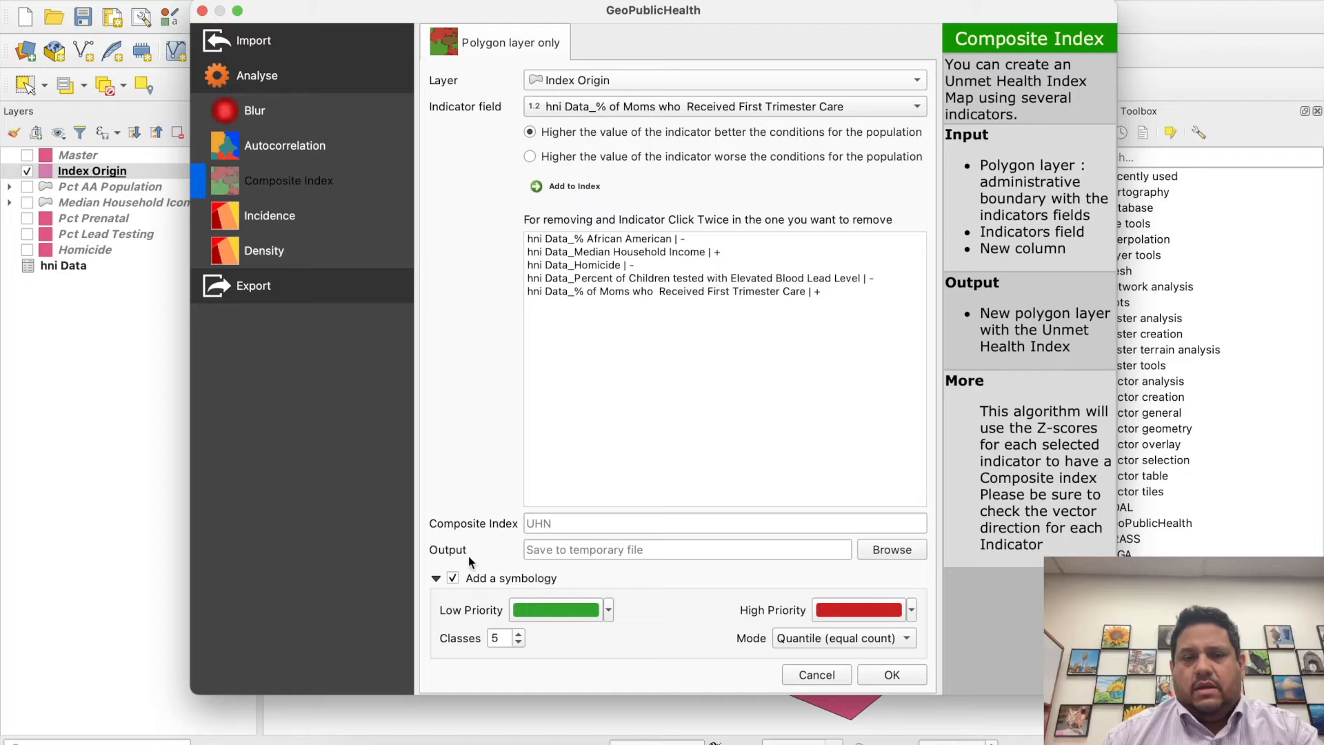
# - Set the index's low-priority colour to white, run the composite index with five quantile classes, and close the analysis dialog
pyautogui.click(560, 523)
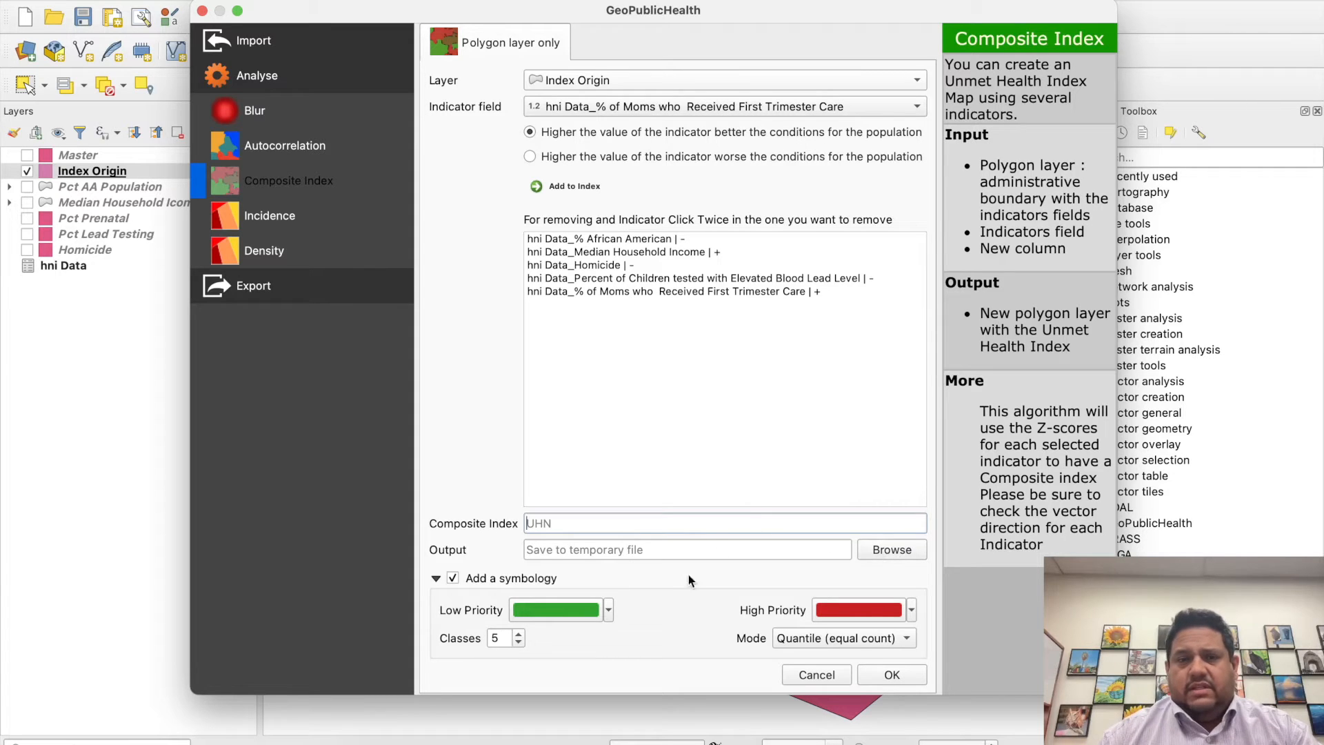
pyautogui.moveTo(610, 609)
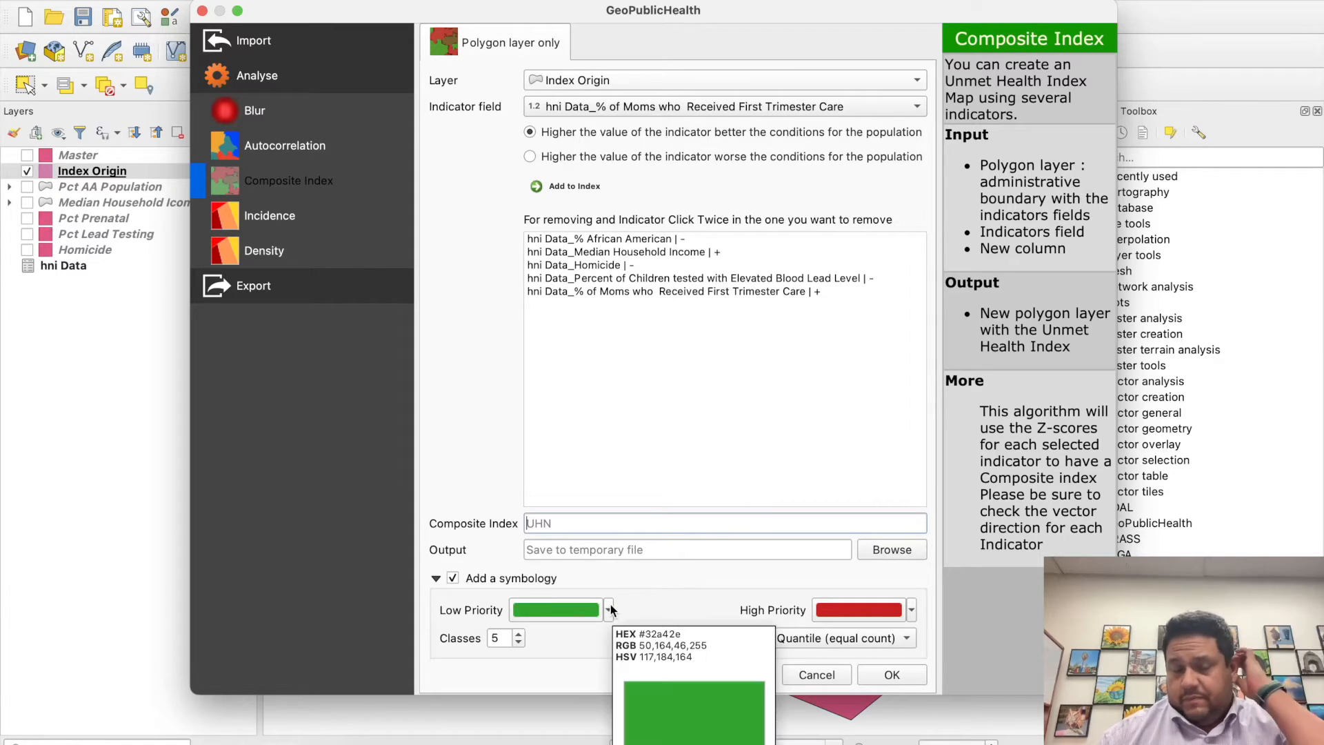
pyautogui.click(611, 609)
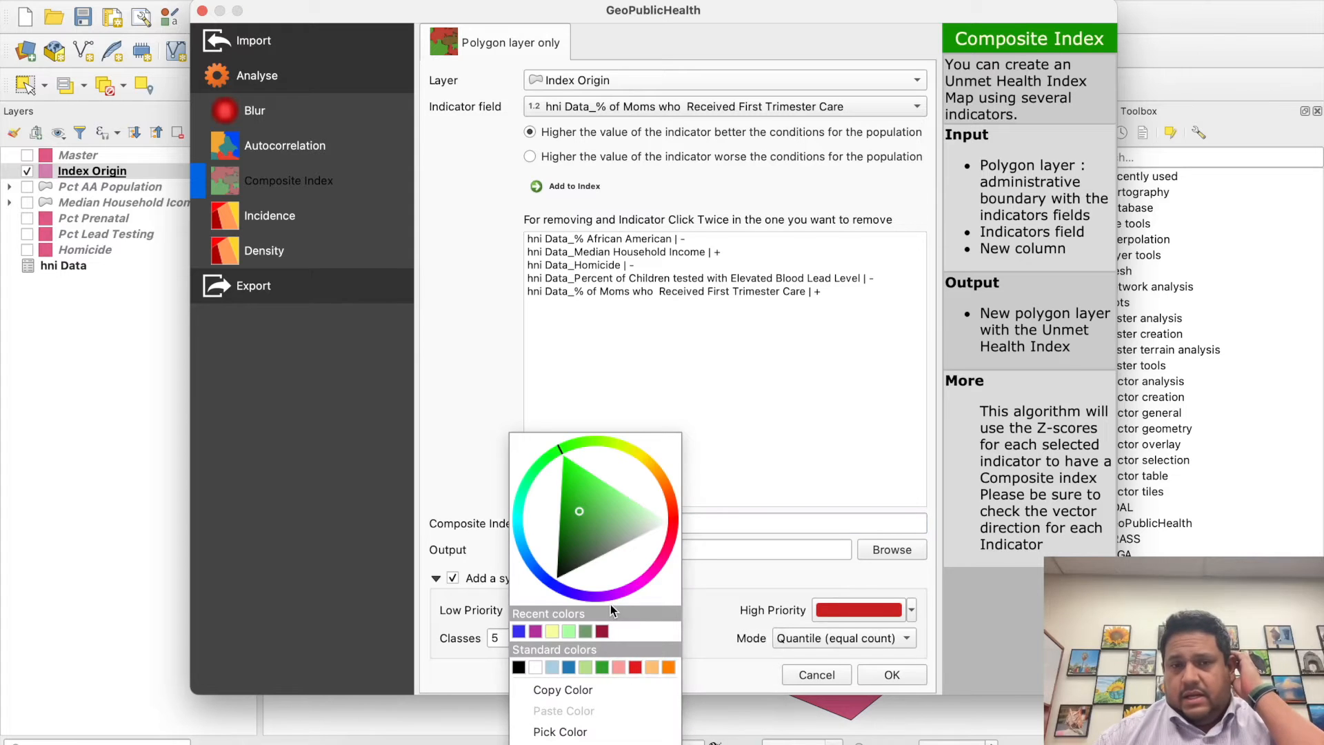
pyautogui.click(715, 583)
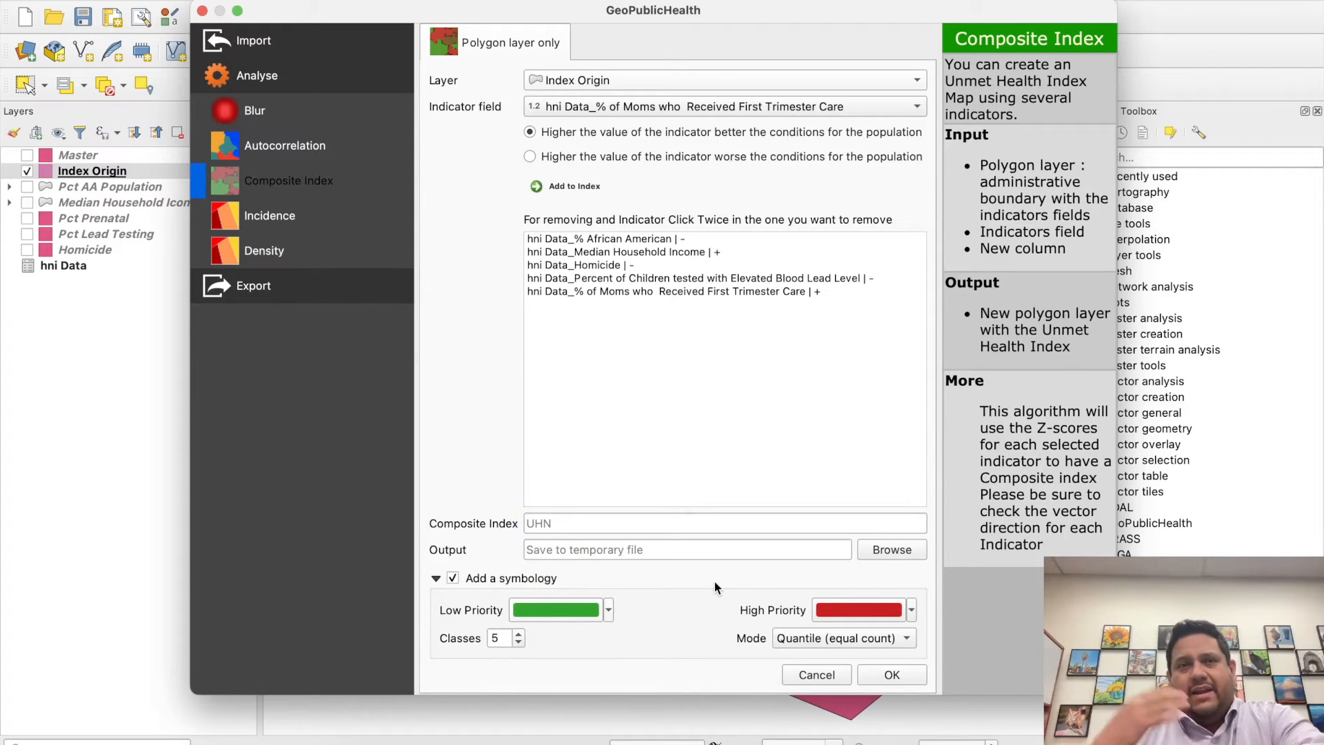
pyautogui.click(608, 609)
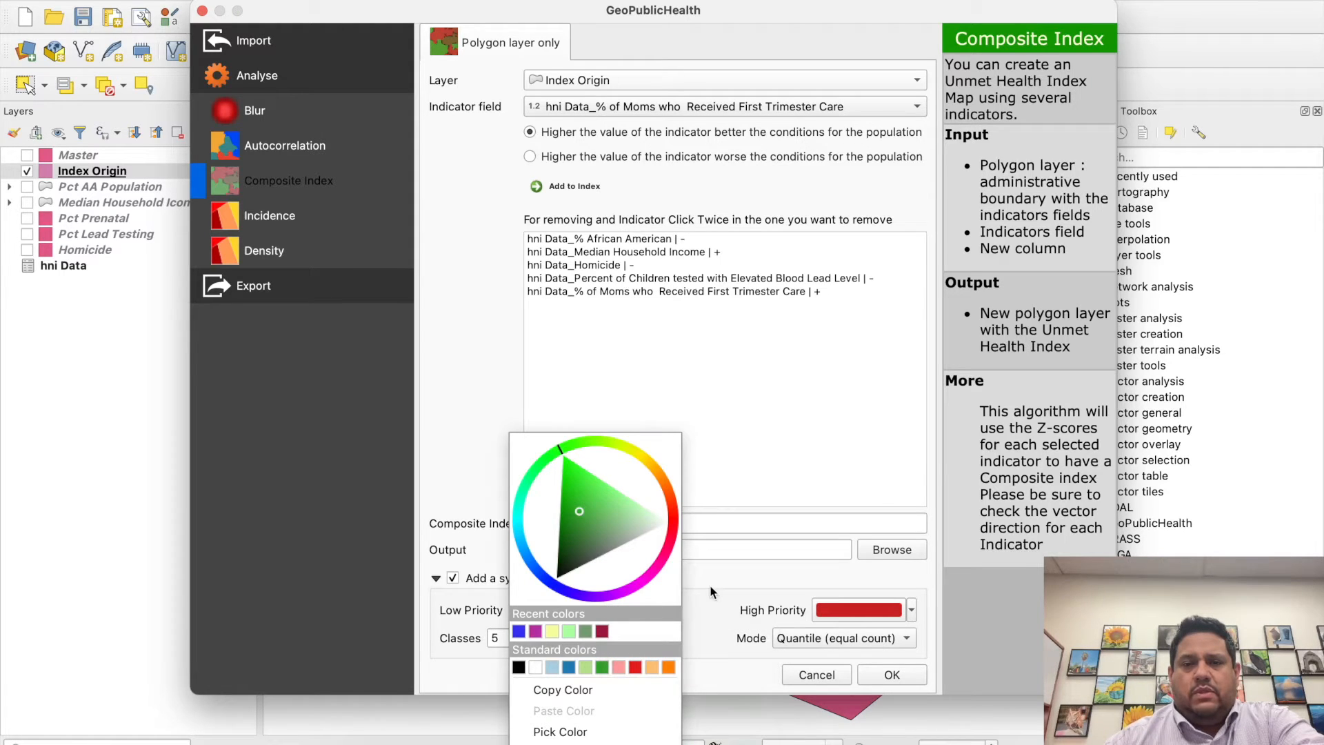
pyautogui.click(532, 667)
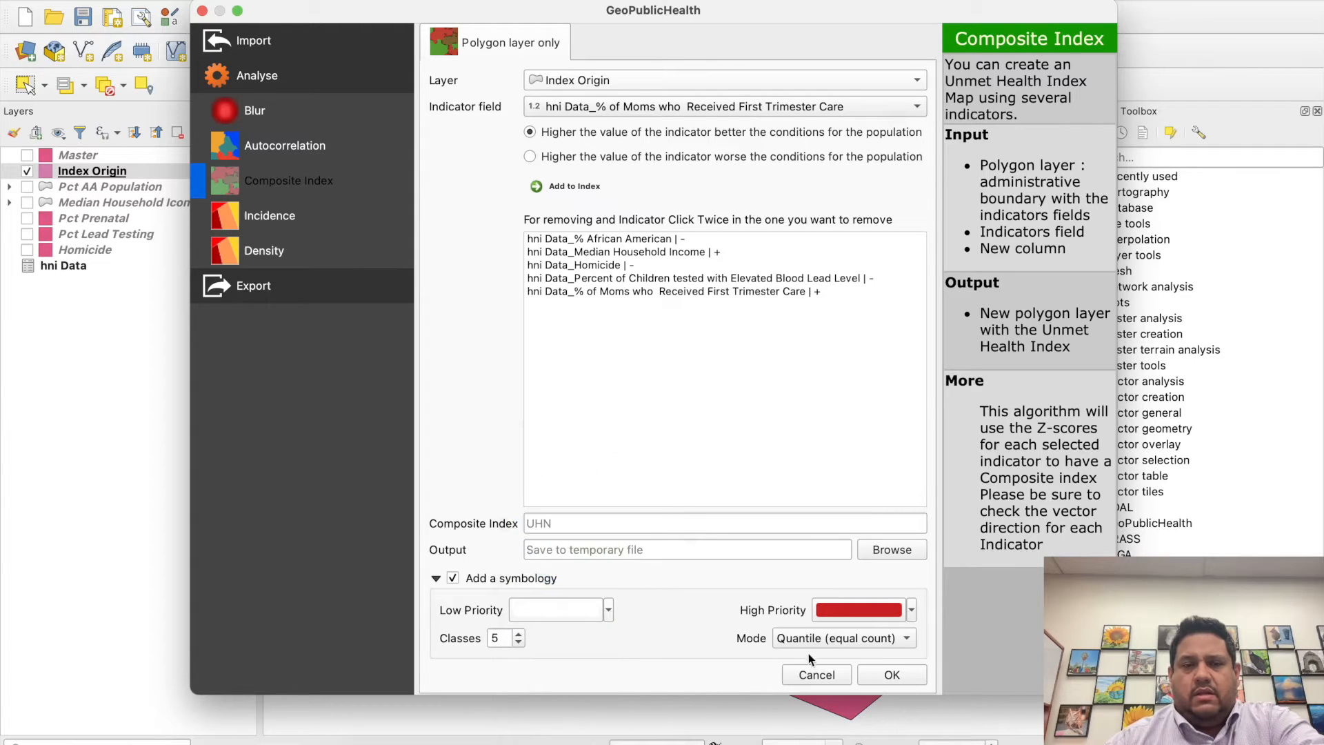
pyautogui.click(892, 676)
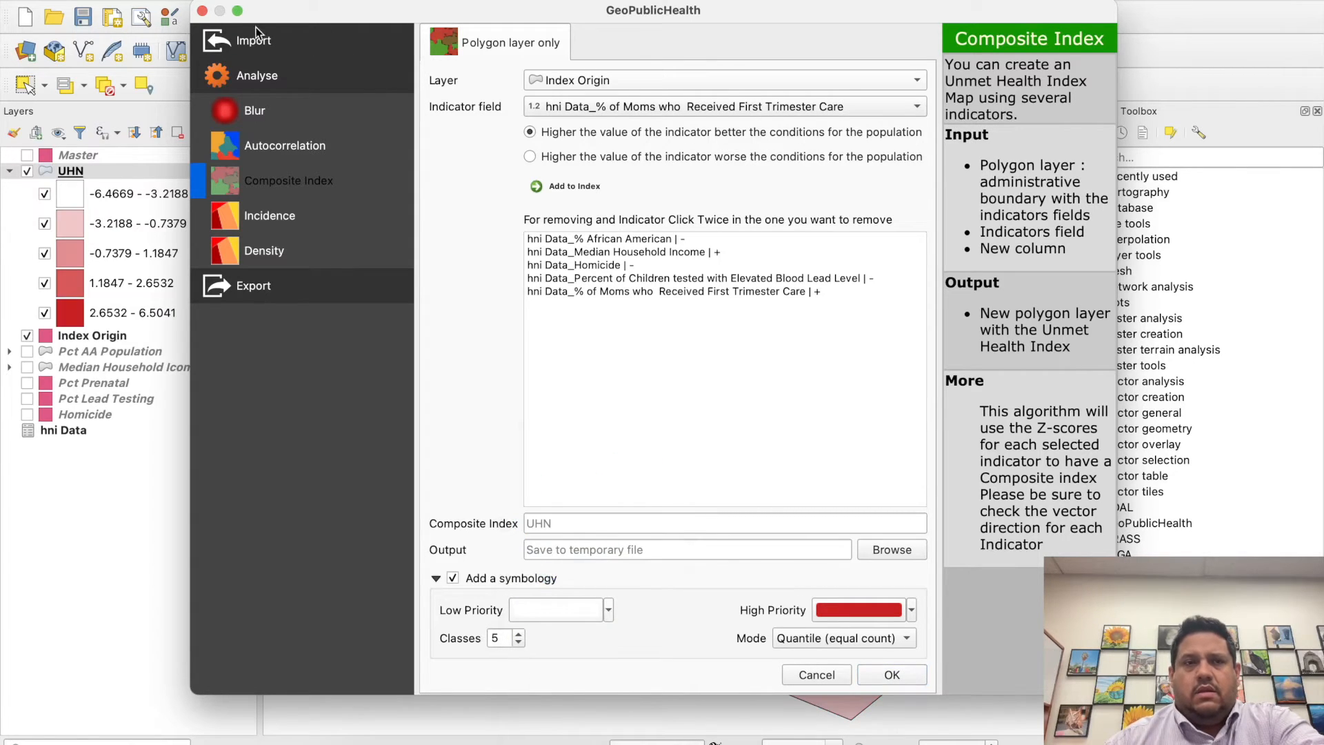
pyautogui.click(202, 10)
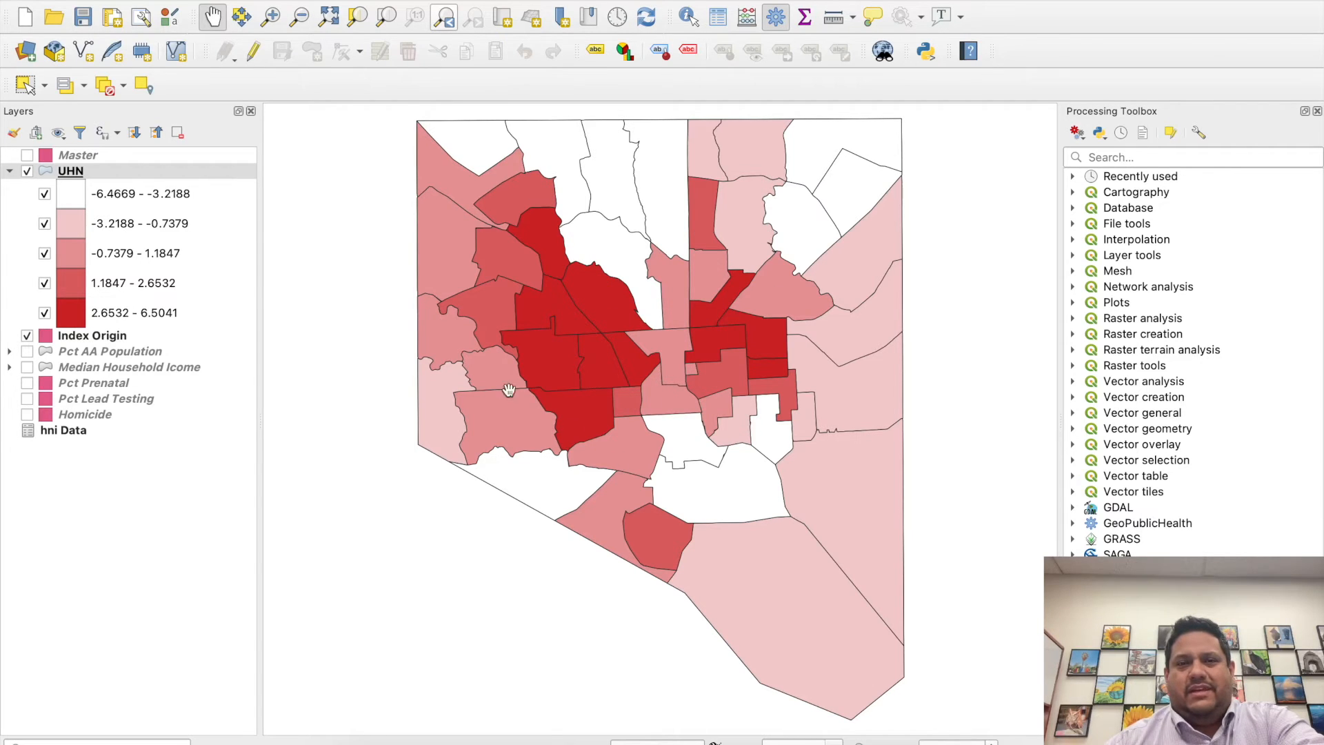
# - Examine the histogram of UHN values in the UHN layer's symbology, including its class breaks
pyautogui.click(121, 169)
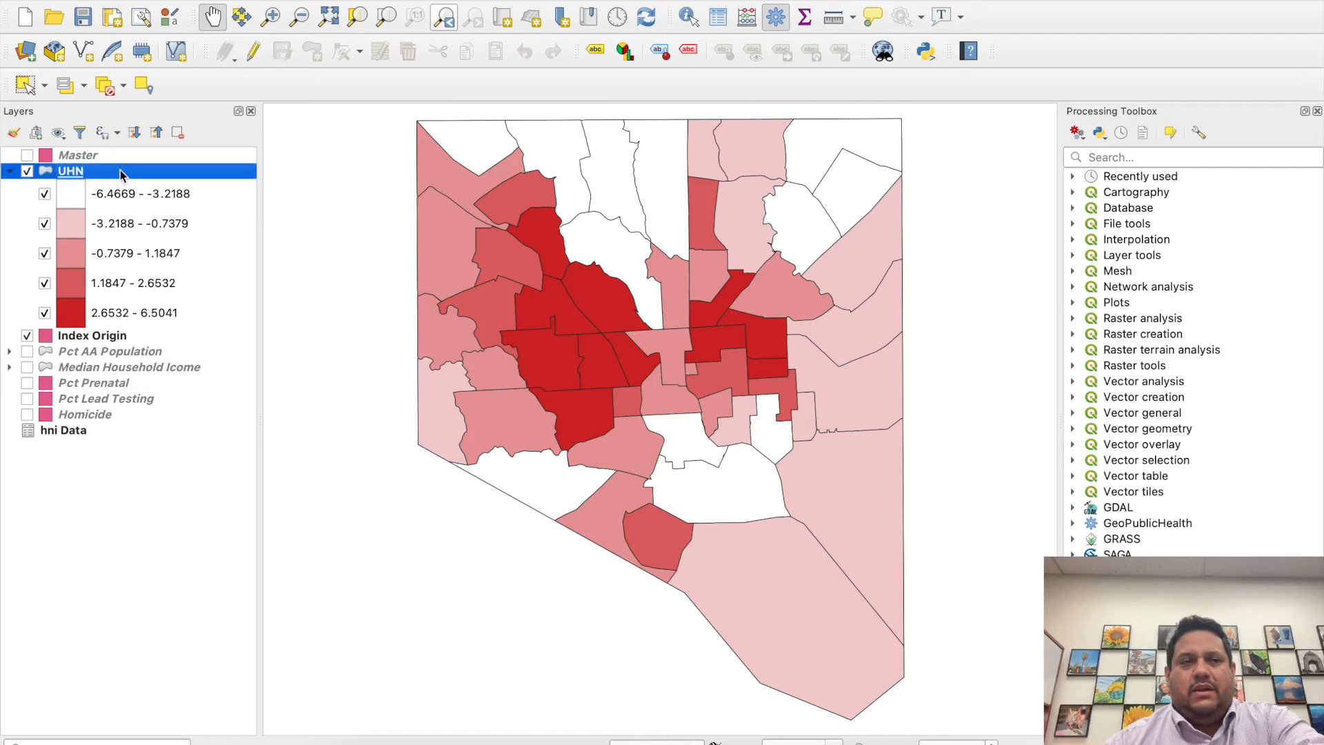
pyautogui.doubleClick(120, 170)
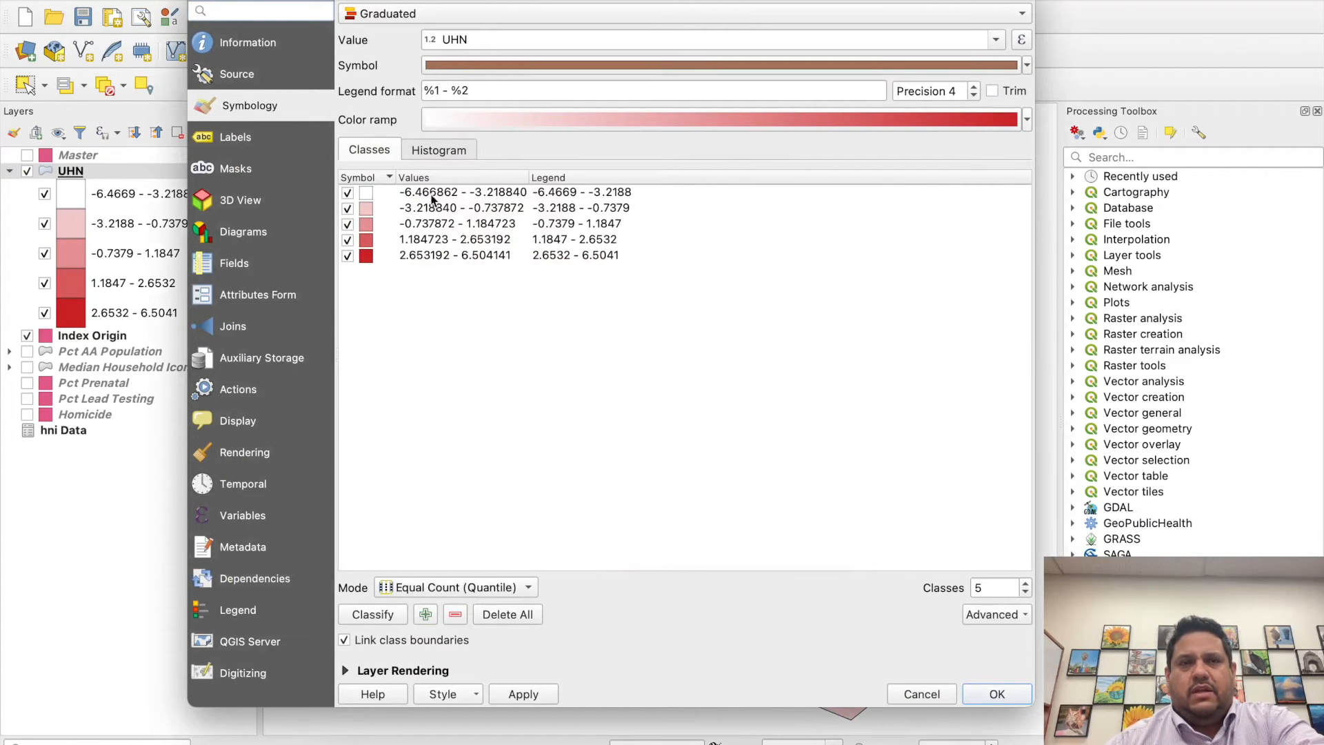
pyautogui.click(437, 148)
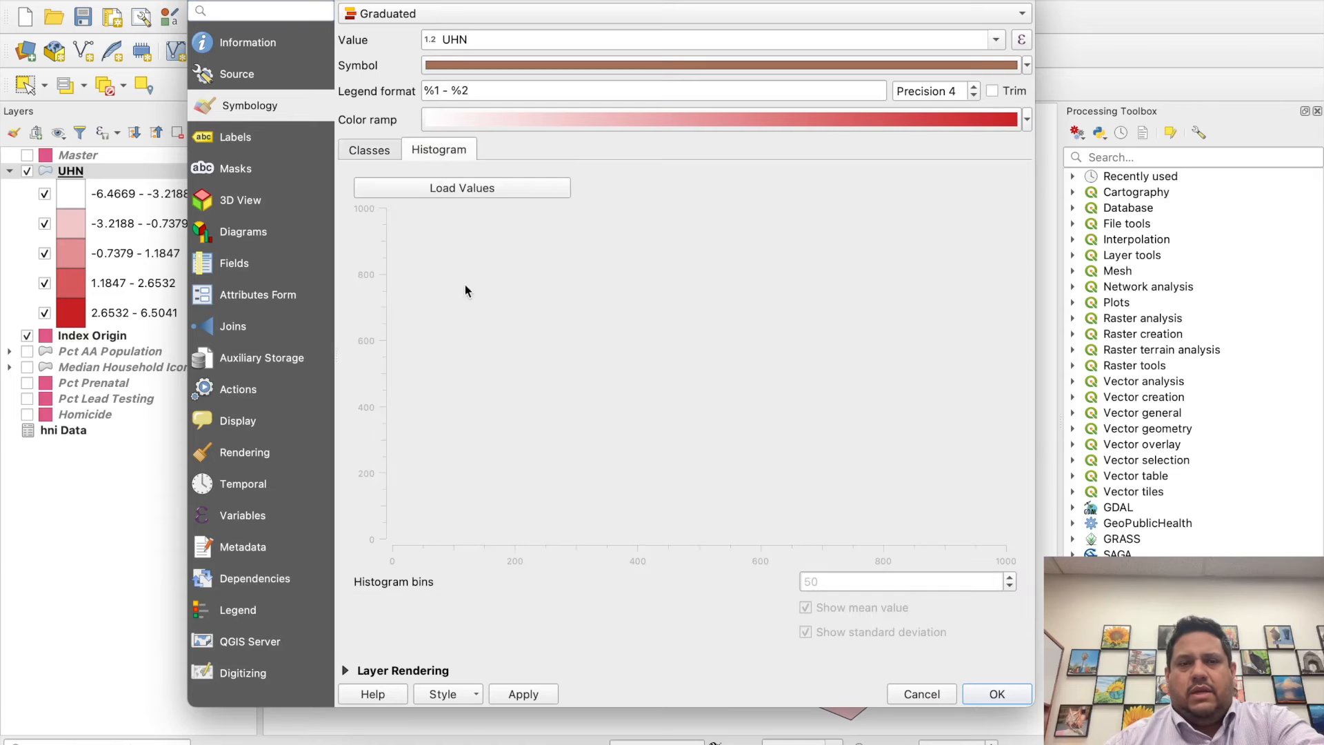
pyautogui.click(453, 187)
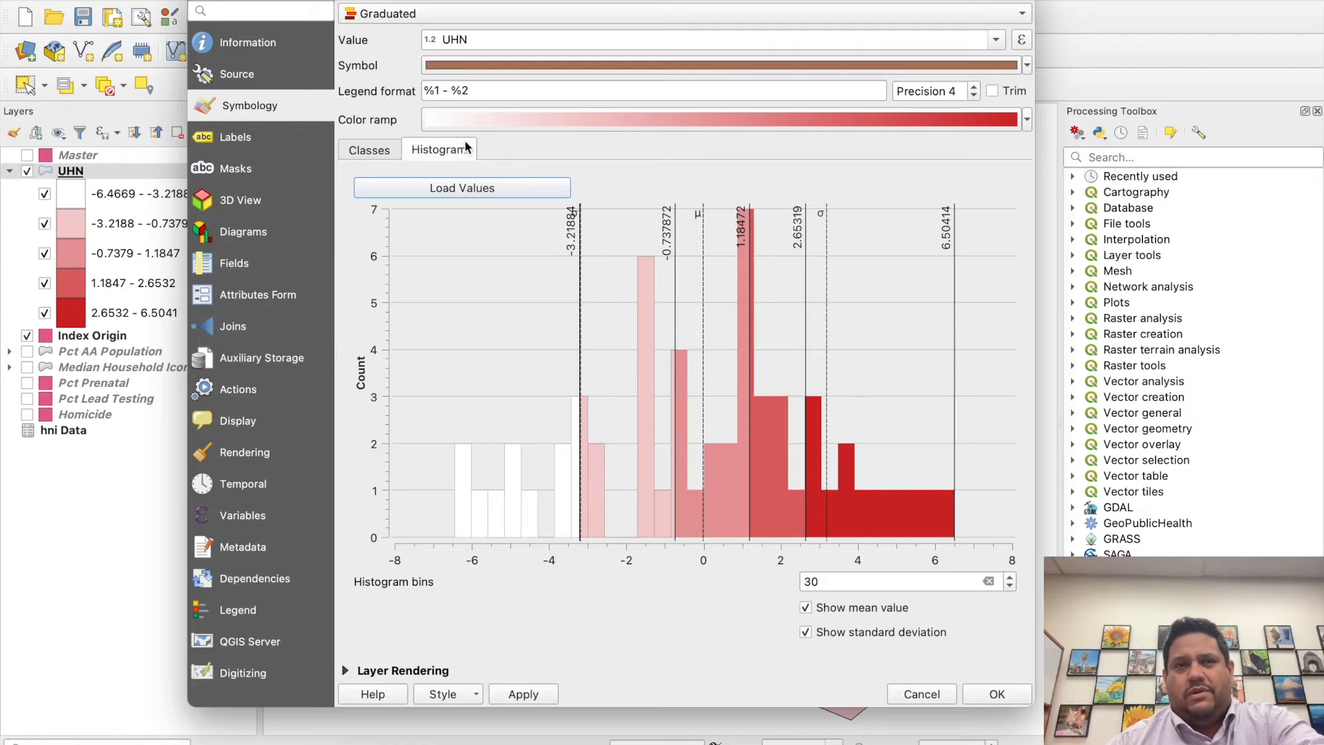
pyautogui.click(387, 152)
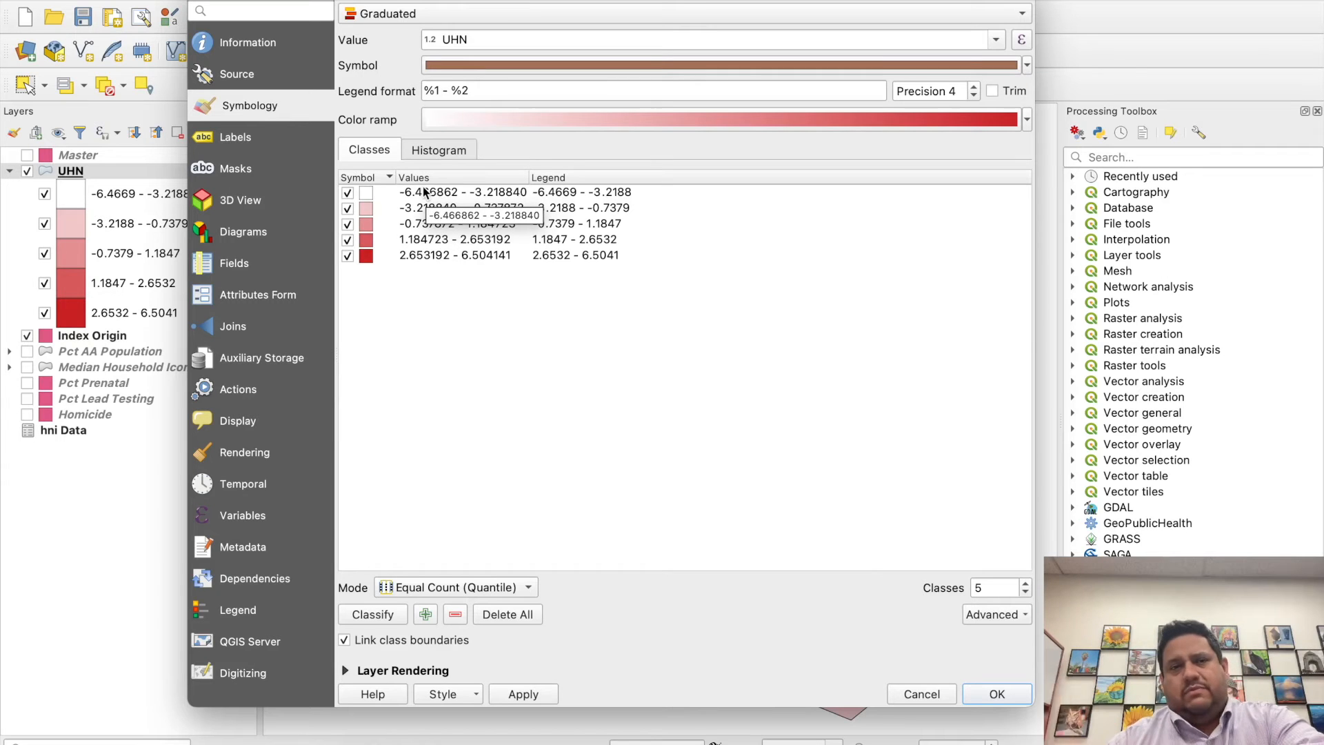
# - Relabel the lowest UHN class in the legend as "-6.5 to -3.2"
pyautogui.click(556, 193)
pyautogui.click(557, 192)
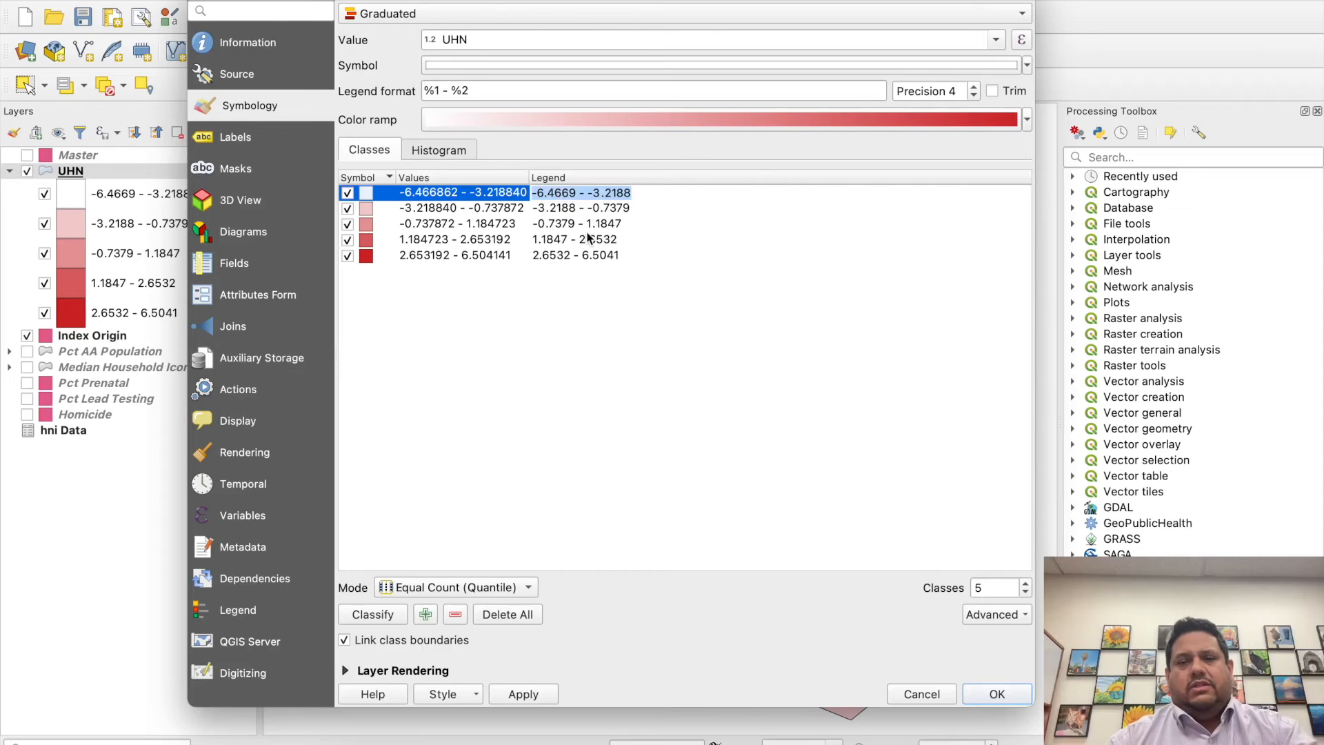
pyautogui.write('-6/5')
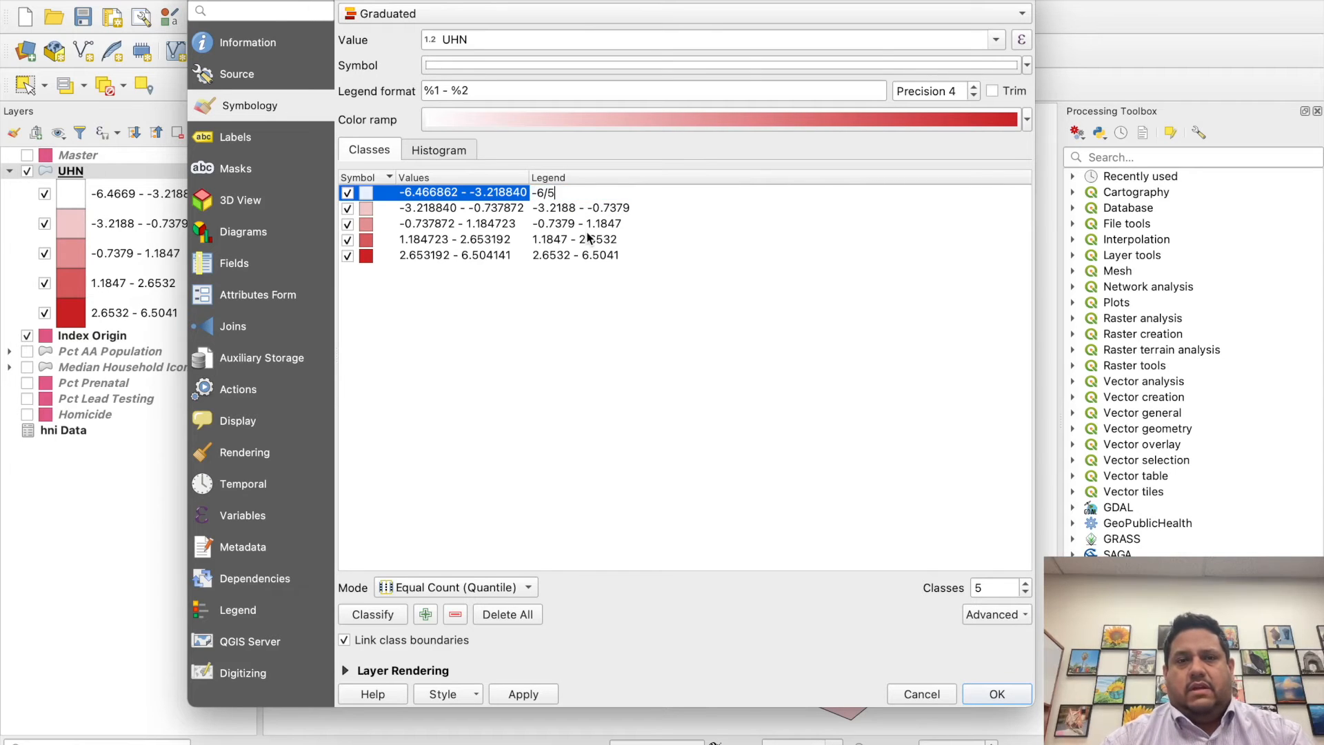
pyautogui.write('.5 to -3.2')
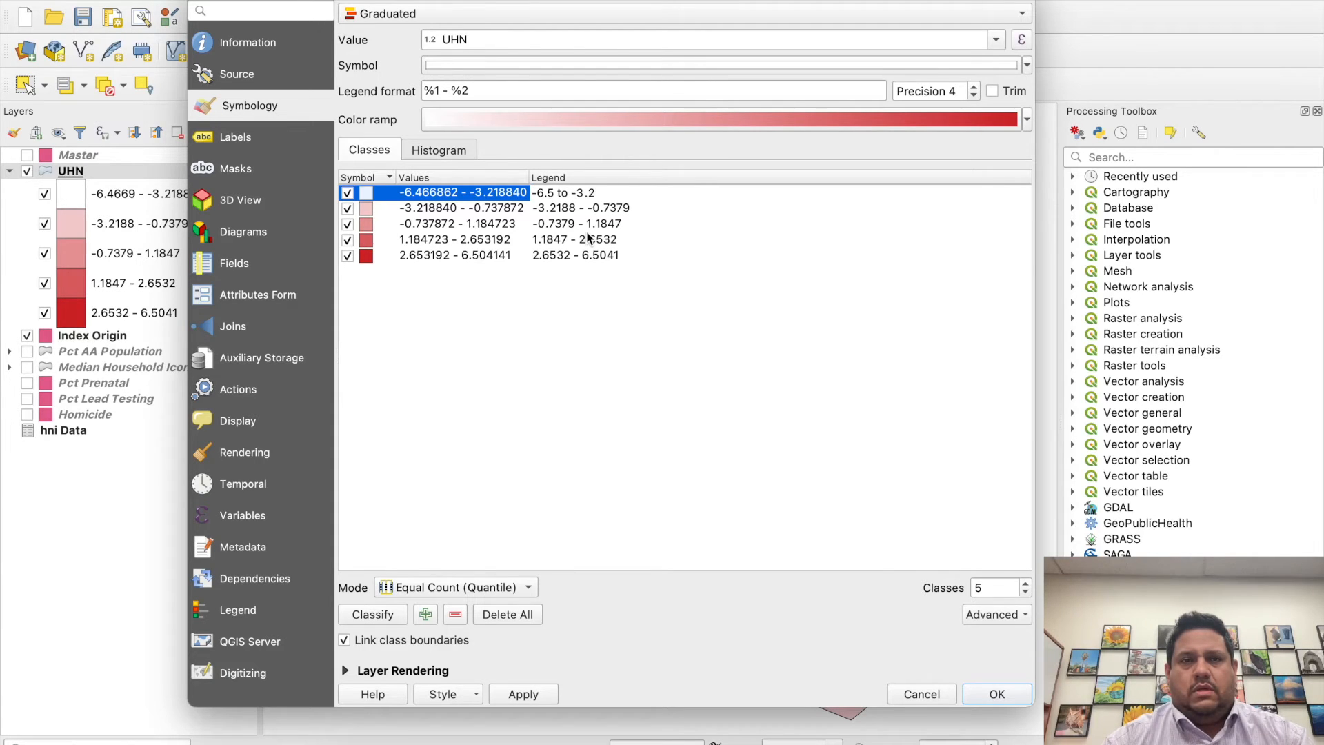
pyautogui.press('Return')
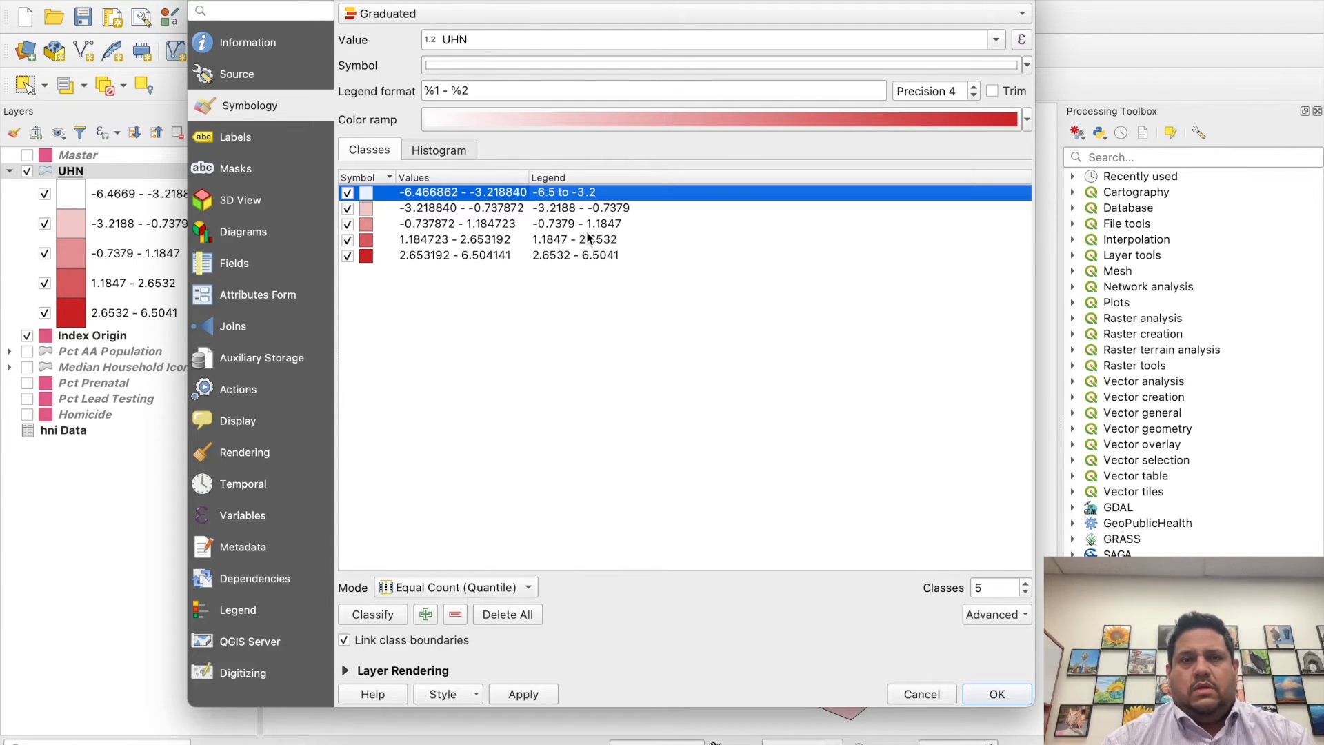
# - Relabel the second UHN class in the legend as "-3.22 to -0.74"
pyautogui.doubleClick(607, 208)
pyautogui.doubleClick(608, 206)
pyautogui.press('BackSpace')
pyautogui.press('BackSpace')
pyautogui.press('BackSpace')
pyautogui.press('BackSpace')
pyautogui.press('BackSpace')
pyautogui.press('BackSpace')
pyautogui.press('BackSpace')
pyautogui.press('BackSpace')
pyautogui.press('BackSpace')
pyautogui.press('BackSpace')
pyautogui.press('BackSpace')
pyautogui.press('BackSpace')
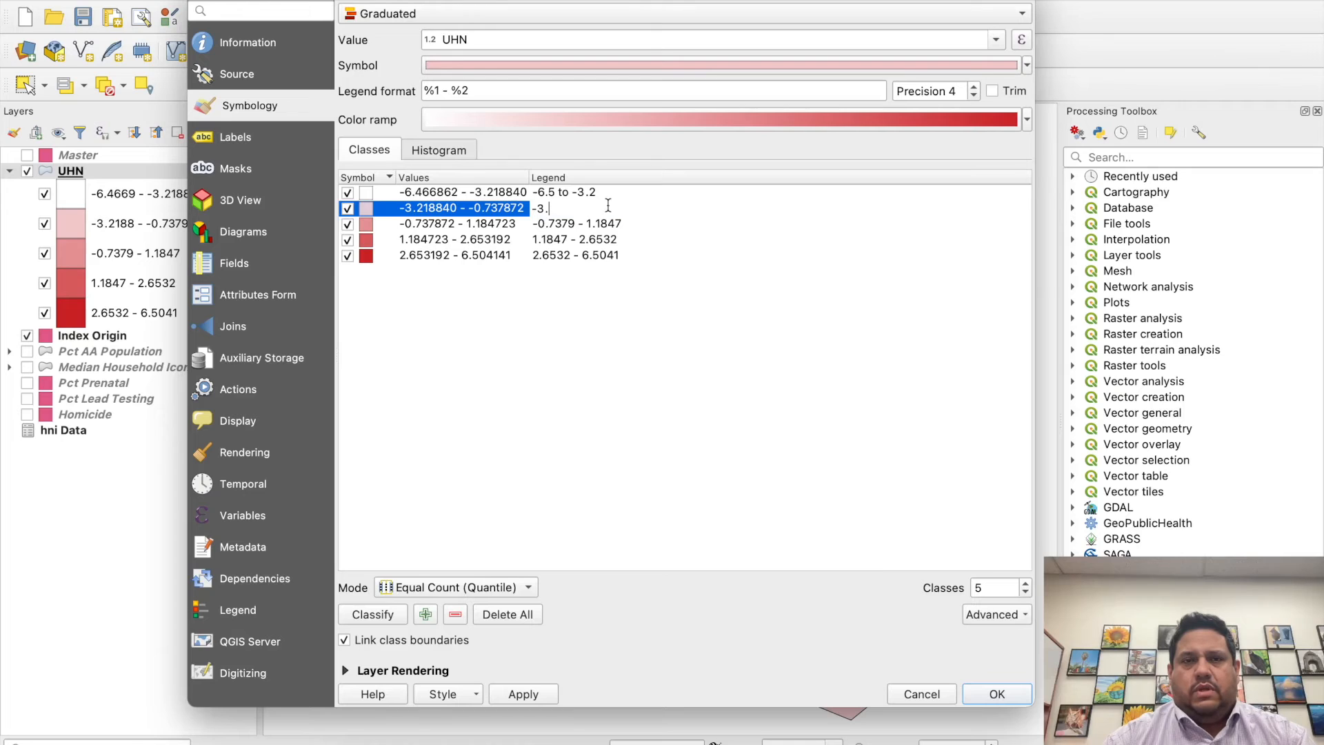
pyautogui.write('-3.21 to')
pyautogui.press('BackSpace')
pyautogui.press('BackSpace')
pyautogui.press('BackSpace')
pyautogui.write('to -0.74')
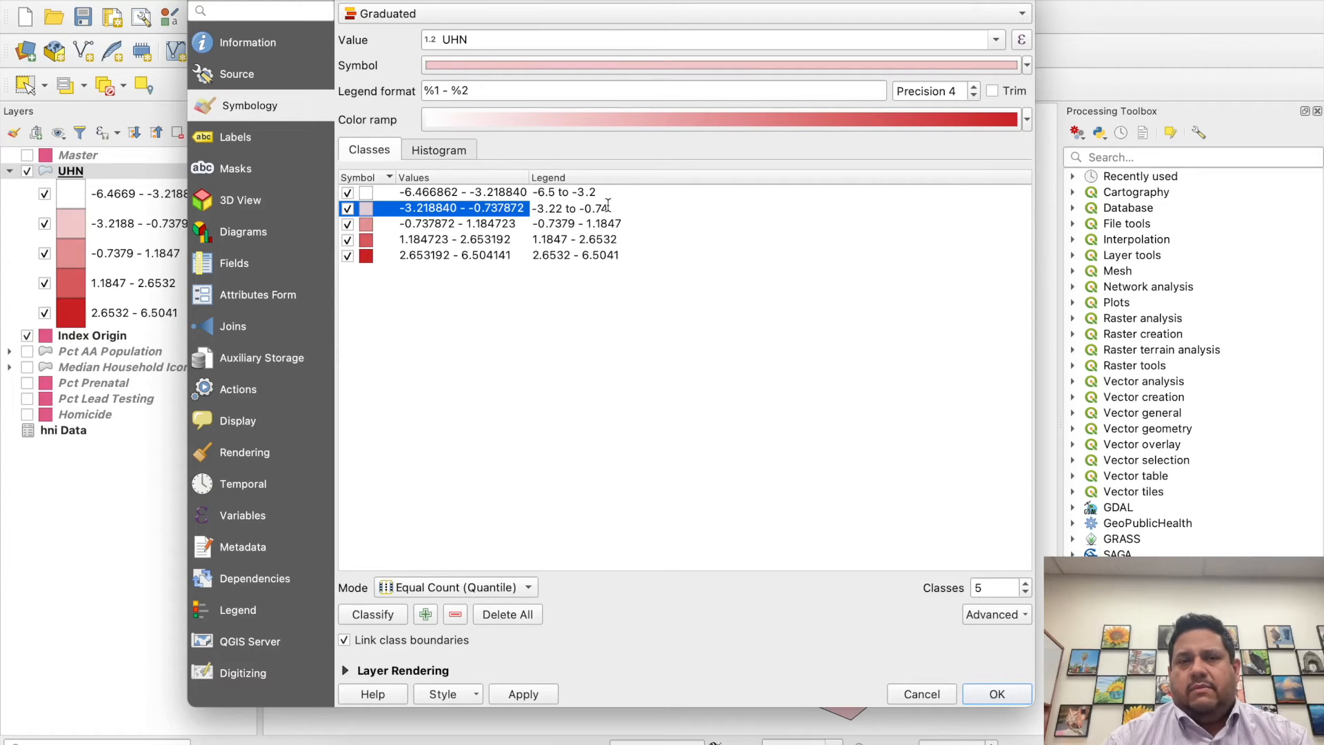
pyautogui.press('Return')
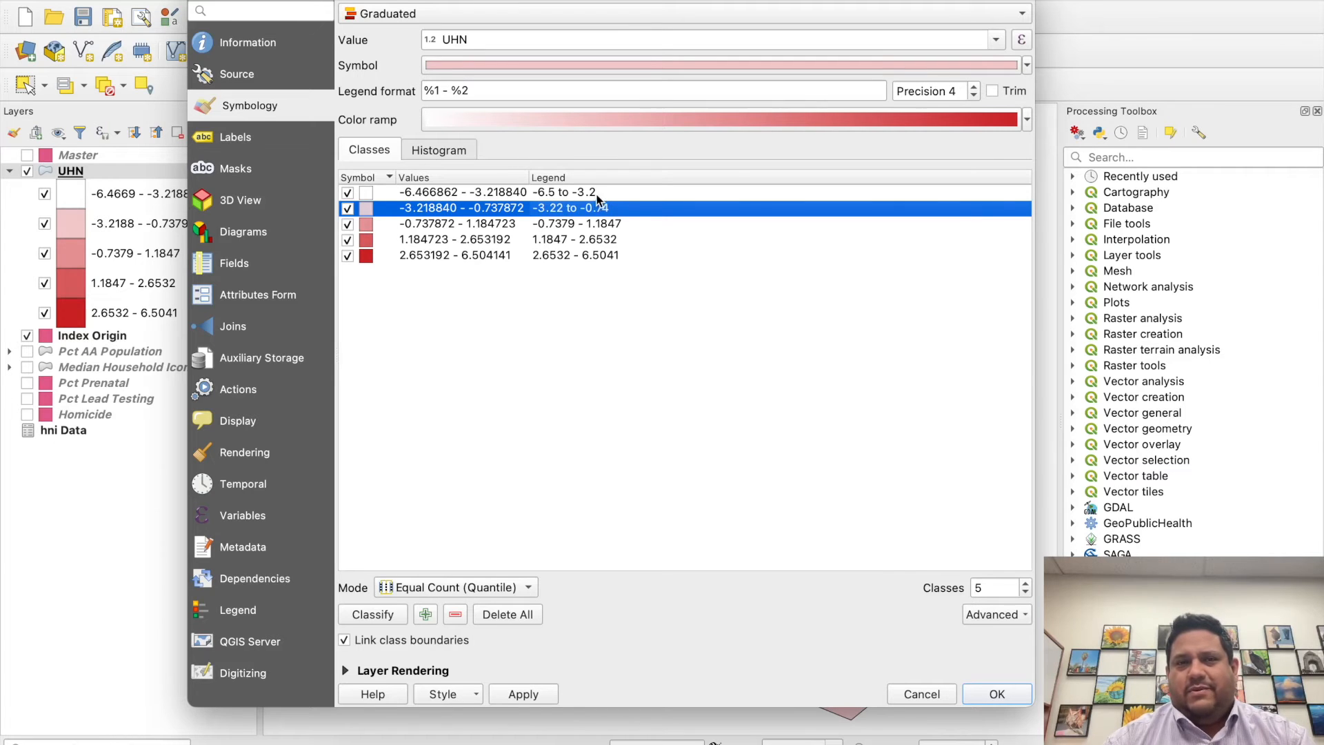
# - Refine the lowest class's legend label to "-6.50 to -3.22" and accept the UHN layer's symbology
pyautogui.doubleClick(599, 193)
pyautogui.click(555, 193)
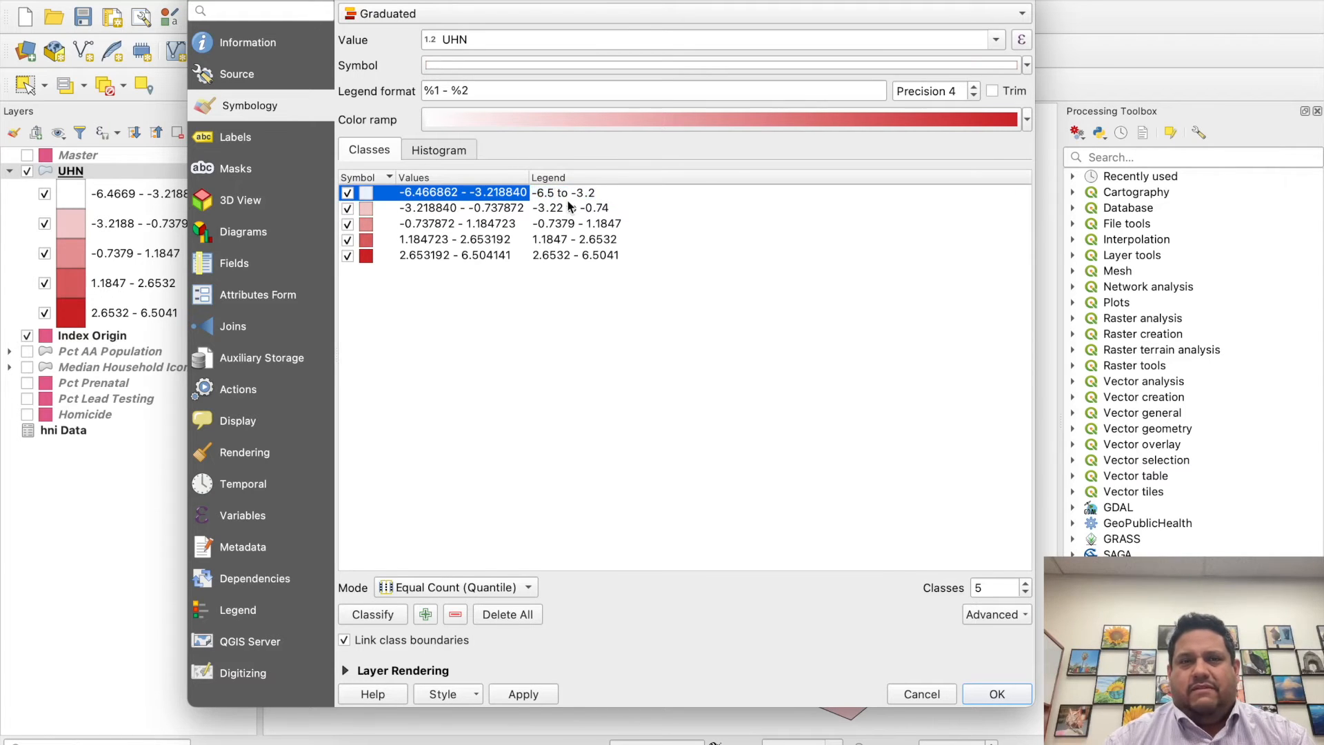
pyautogui.write('0')
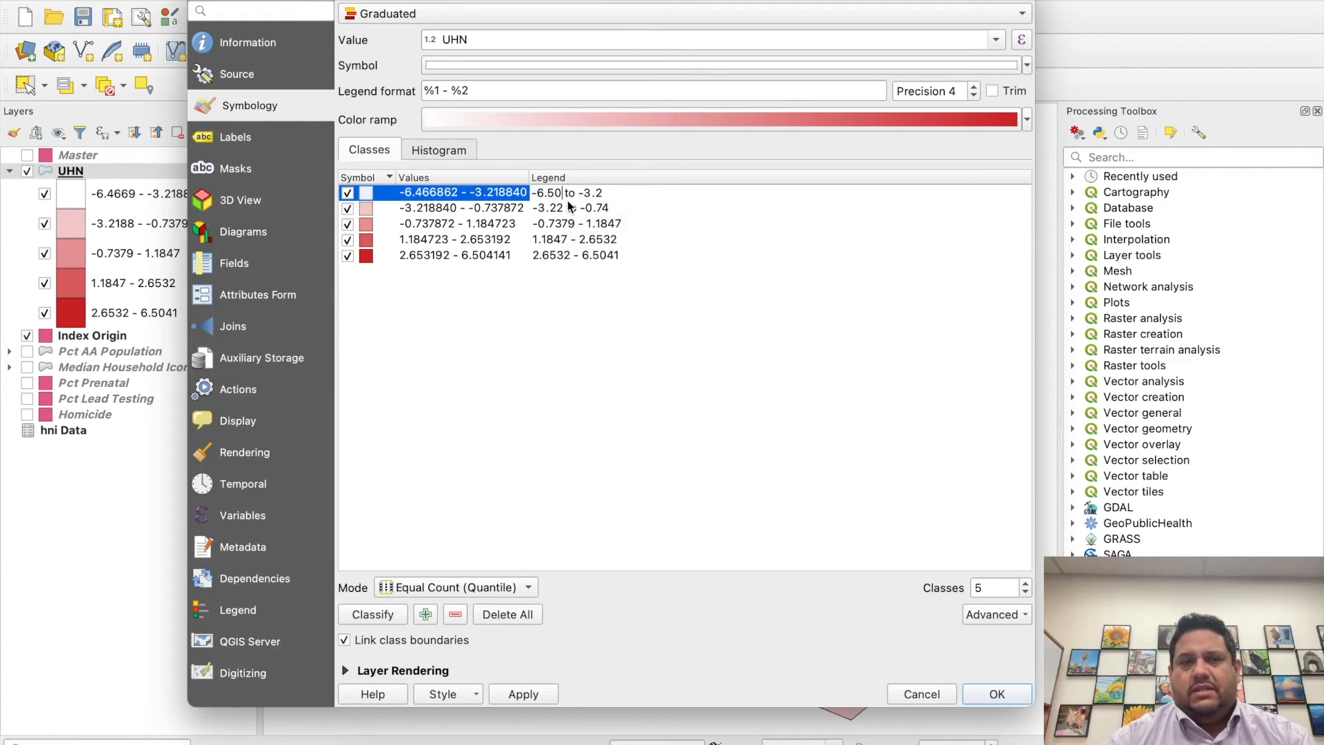
pyautogui.click(621, 207)
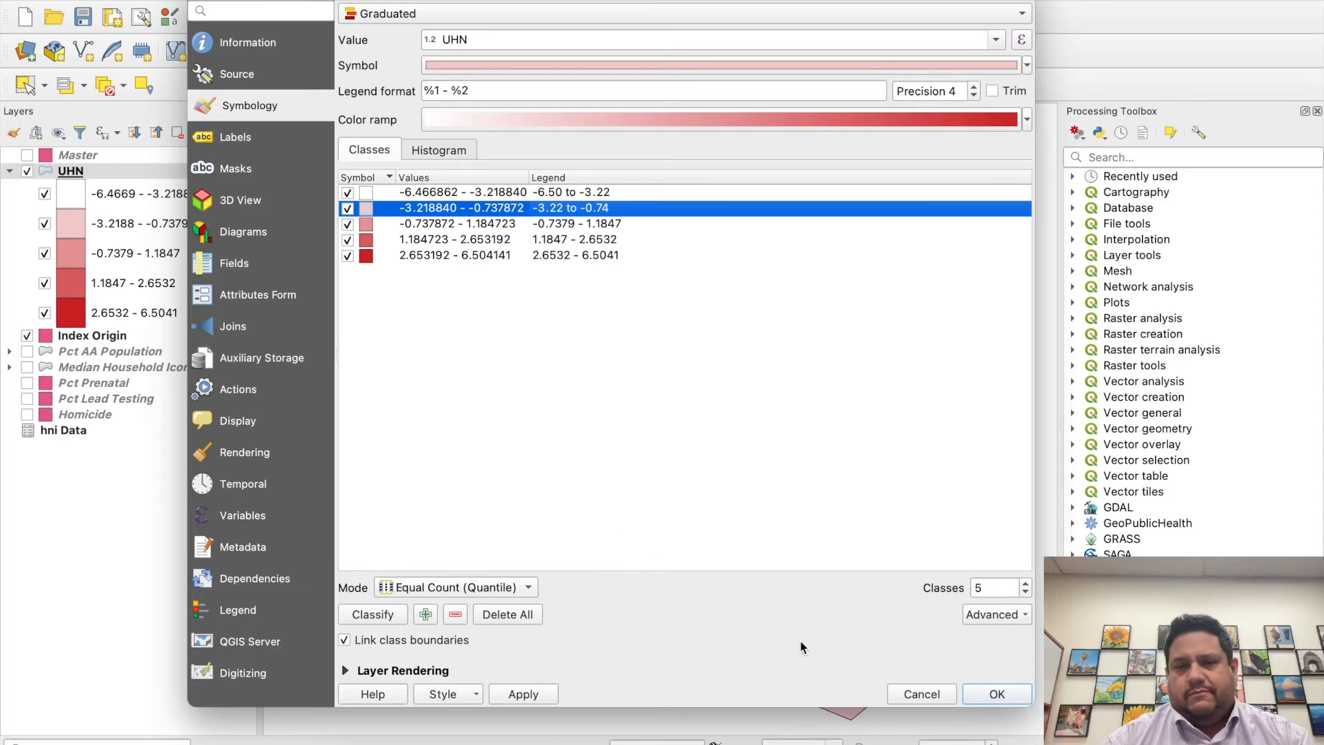
pyautogui.click(997, 695)
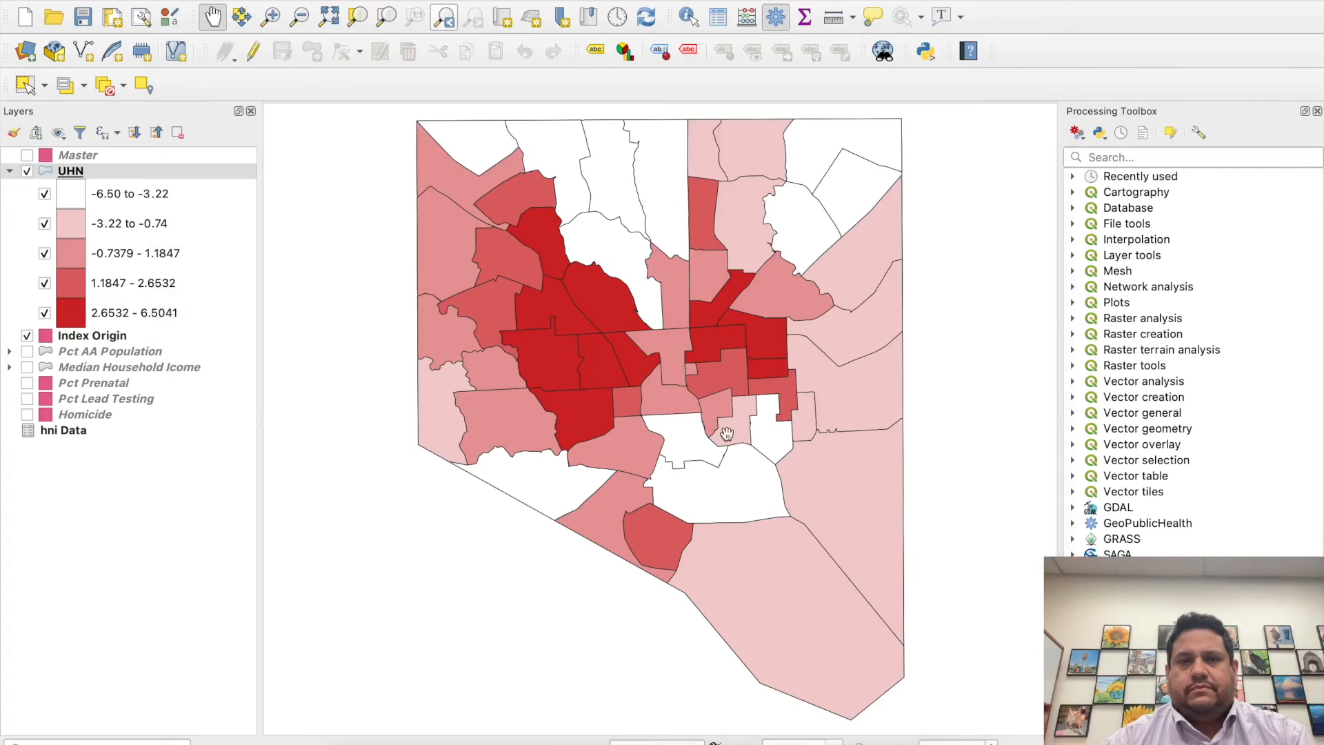
# - Rename the UHN layer as Index of Unmet Health Needs
pyautogui.rightClick(92, 169)
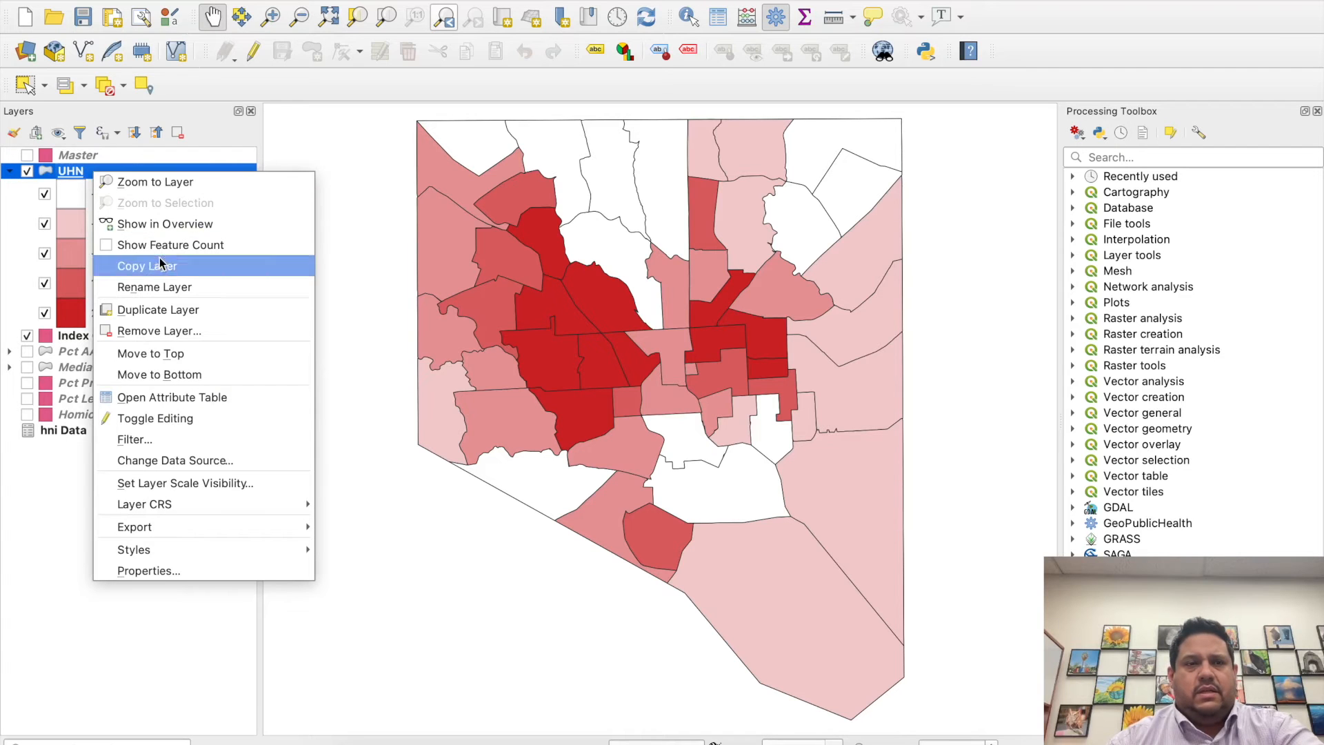
pyautogui.click(169, 287)
pyautogui.write('Index of Unmet Health Needs')
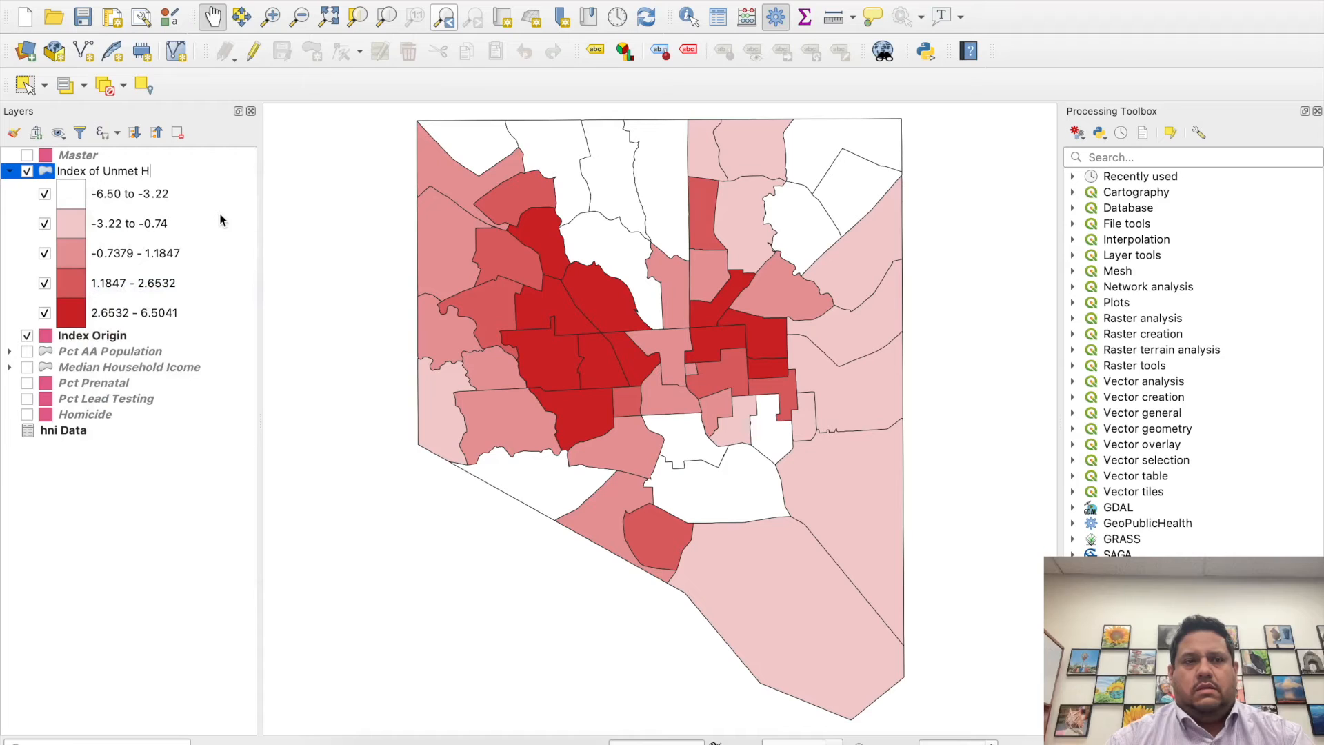
pyautogui.press('Return')
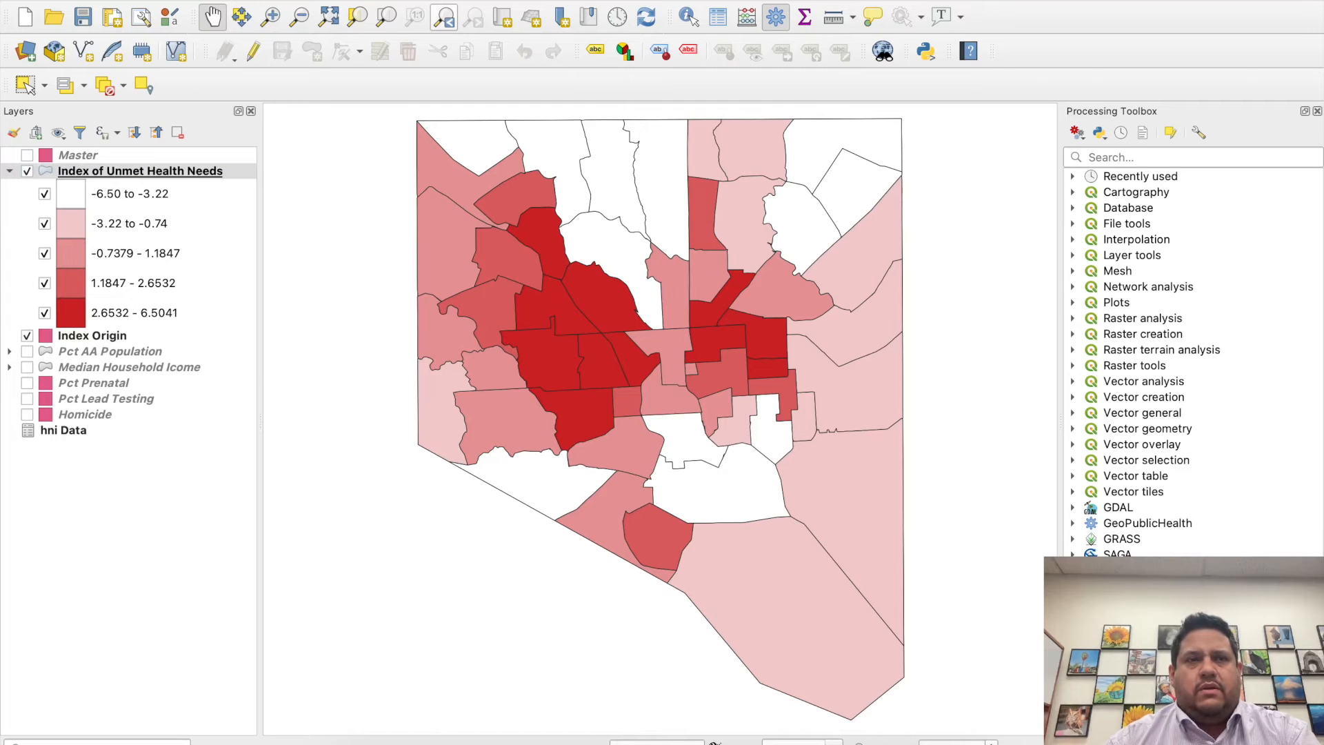
# - Create a new print layout titled Lab 2 Demo 22FEB22
pyautogui.click(138, 0)
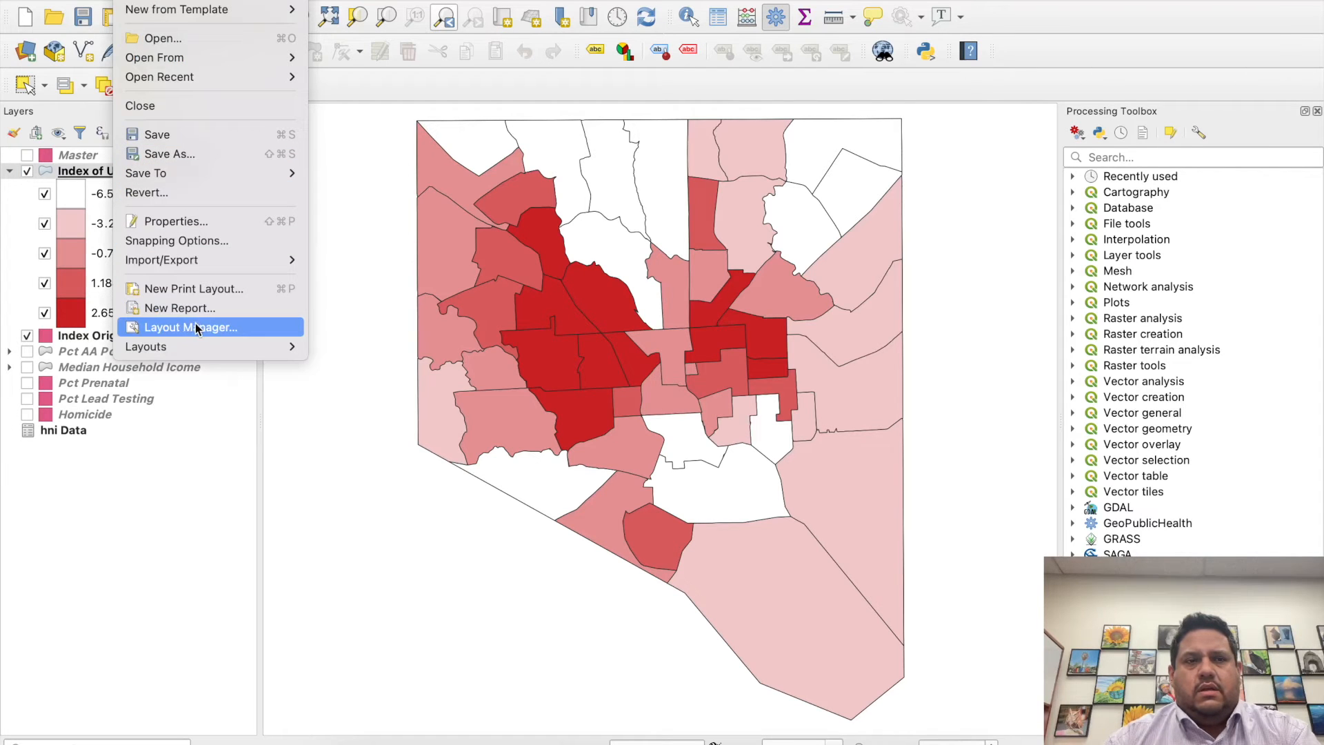
pyautogui.click(189, 291)
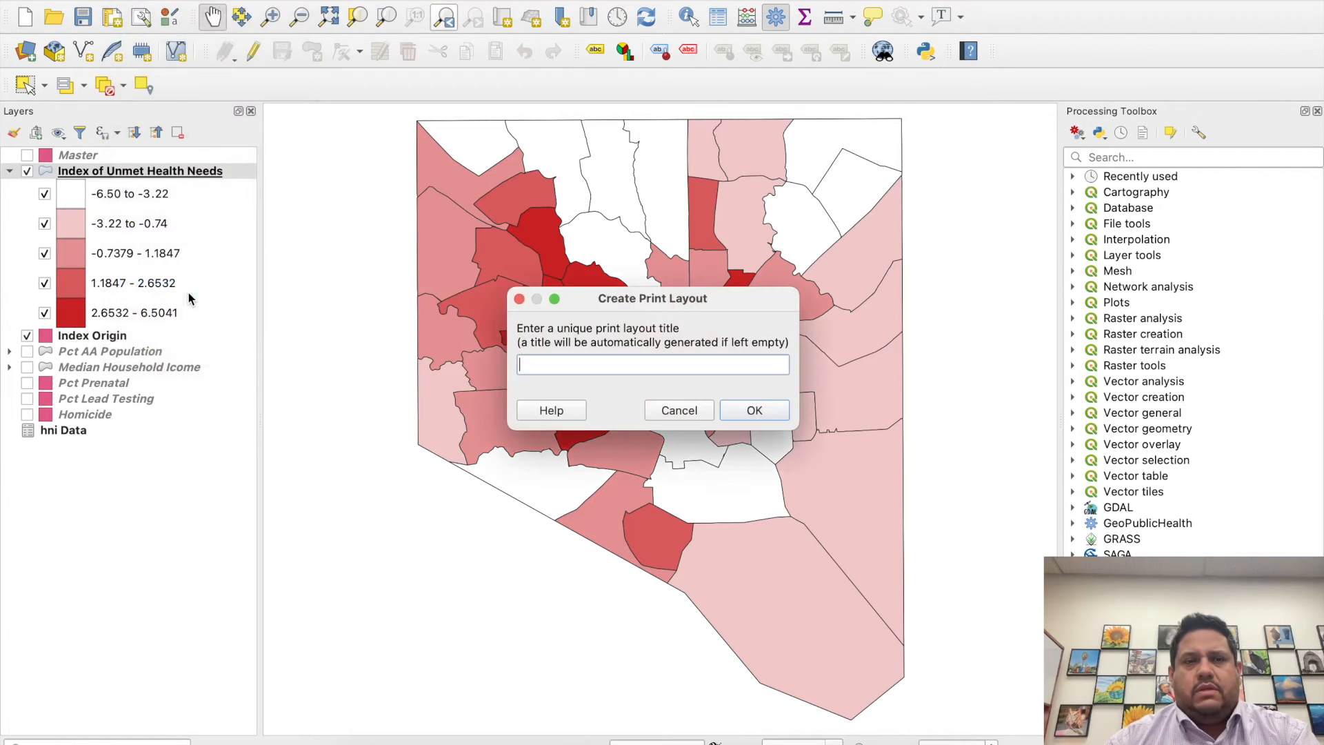
pyautogui.write('Lab 2 Demo 22')
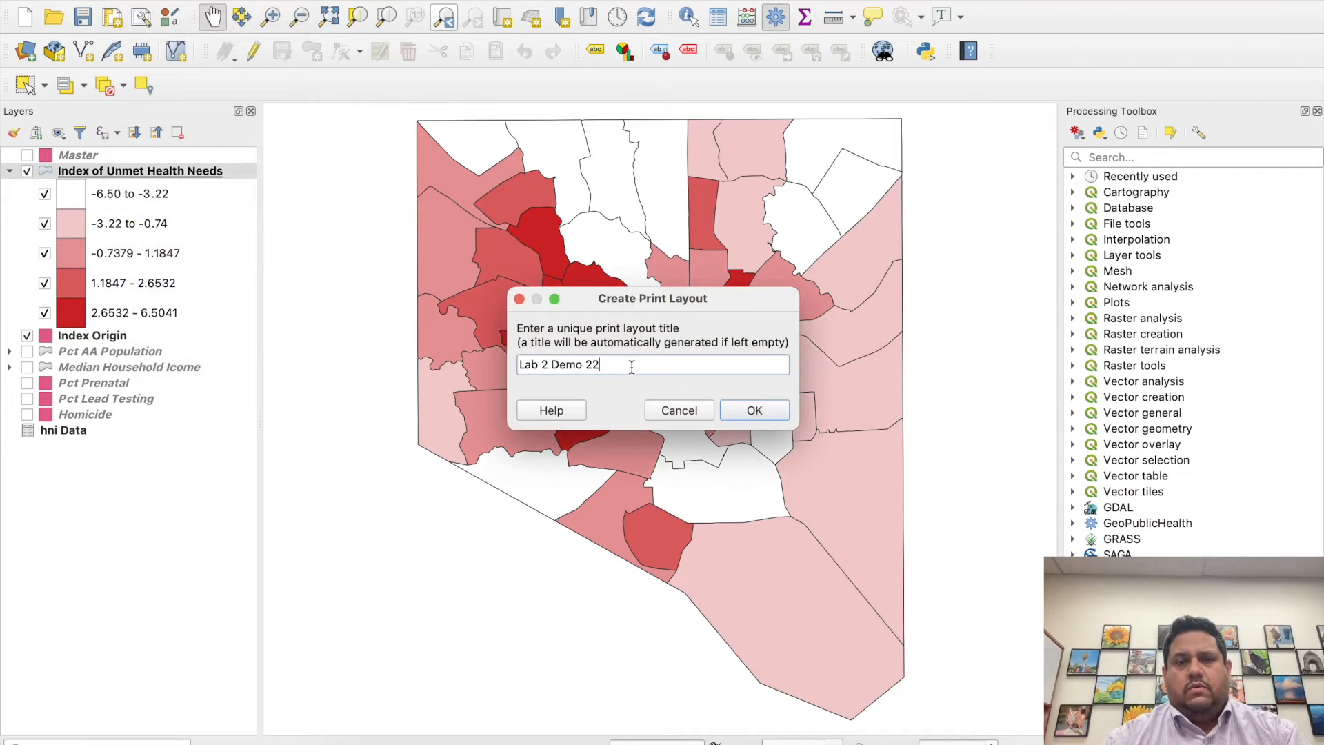
pyautogui.write('FEB 22')
pyautogui.click(772, 416)
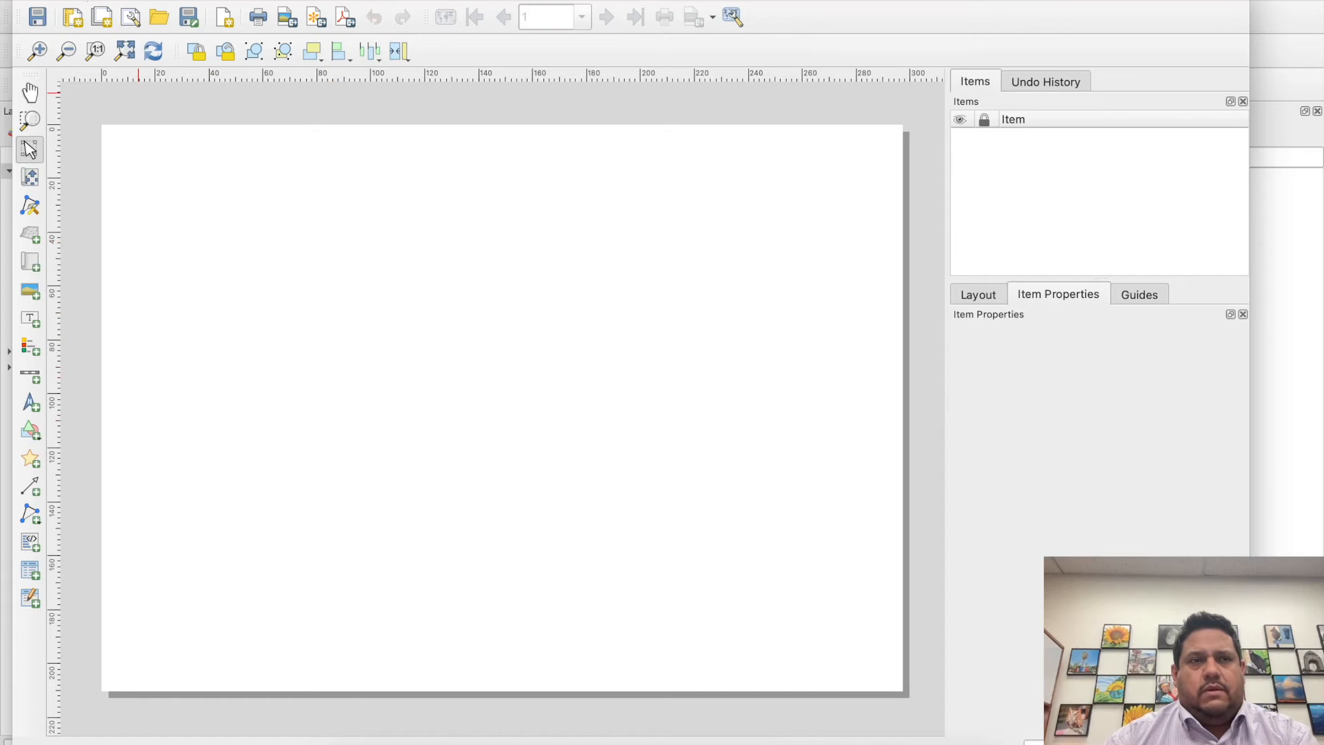
pyautogui.moveTo(78, 0); pyautogui.dragTo(330, 388)
pyautogui.doubleClick(330, 388)
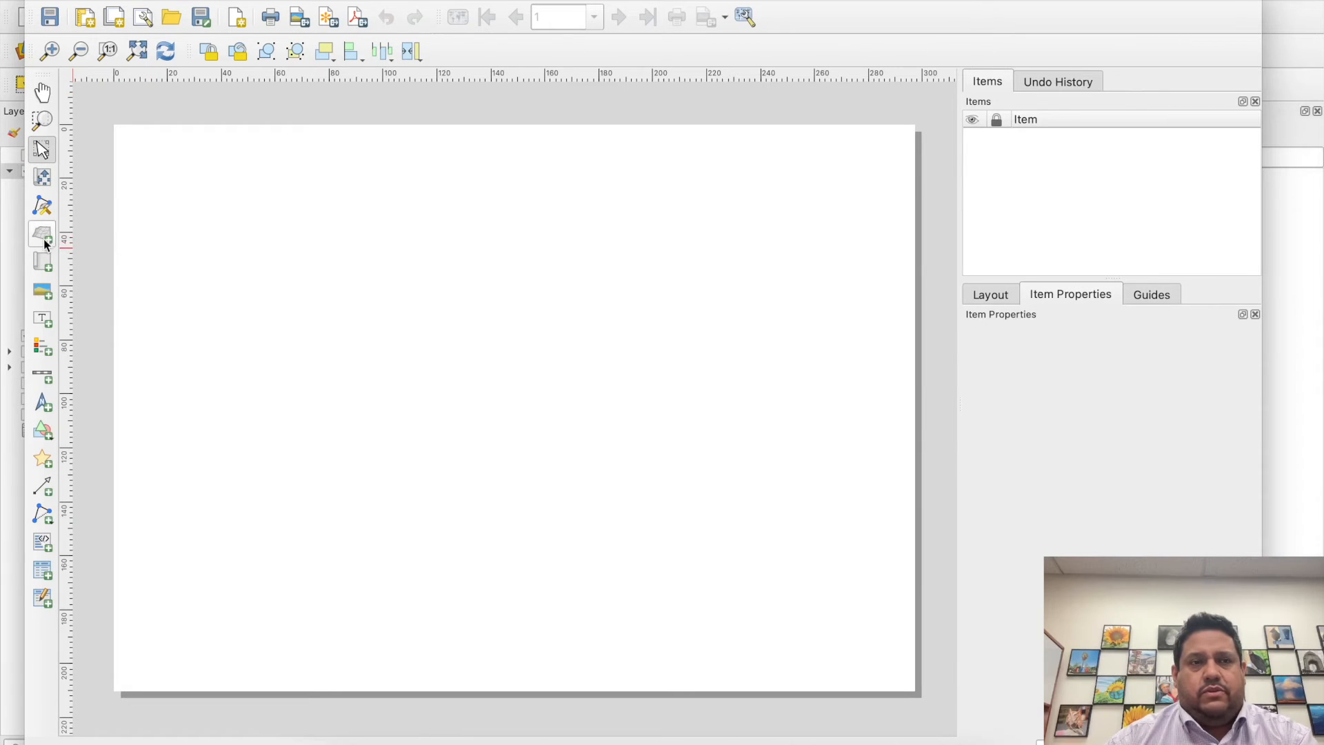
pyautogui.click(42, 290)
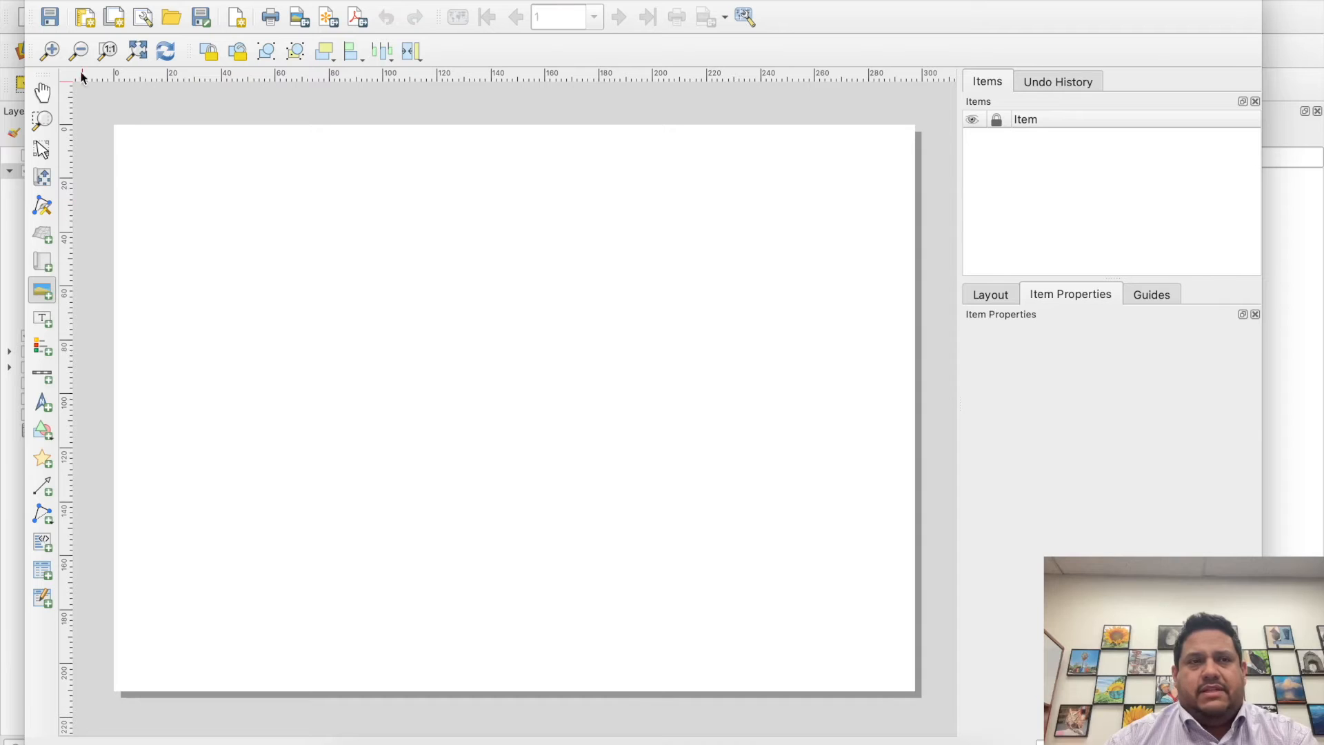
# - Hide the Index of Unmet Health Needs and Index Origin layers, and show Pct AA Population and Median Household Icome
pyautogui.moveTo(98, 2); pyautogui.dragTo(320, 236)
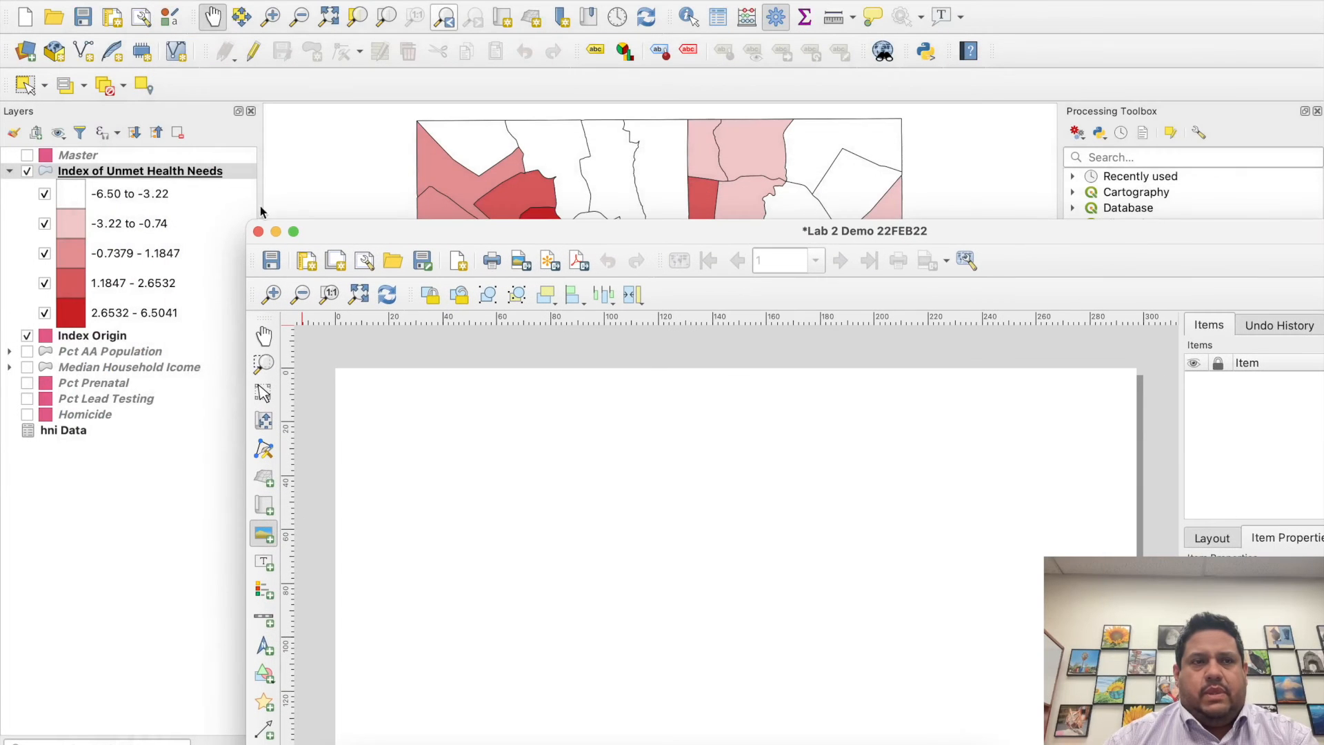
pyautogui.click(27, 171)
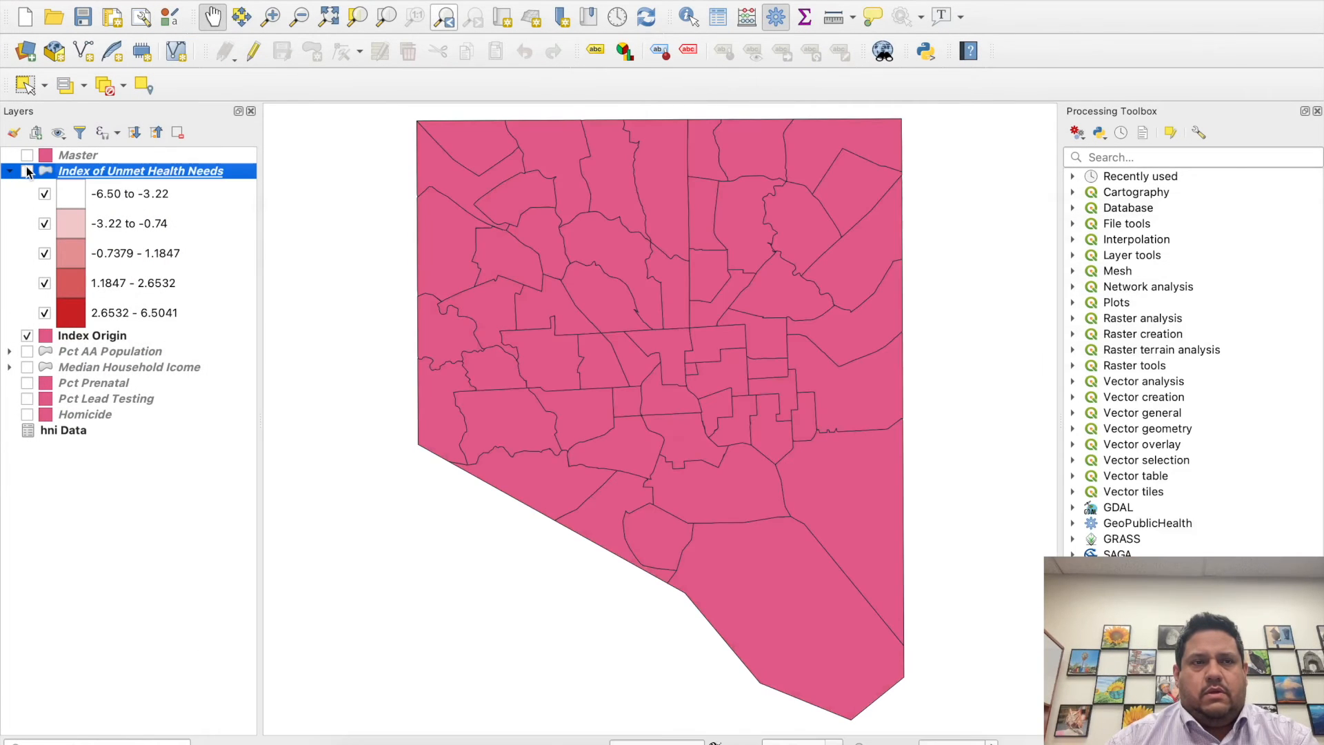
pyautogui.click(27, 335)
pyautogui.click(27, 351)
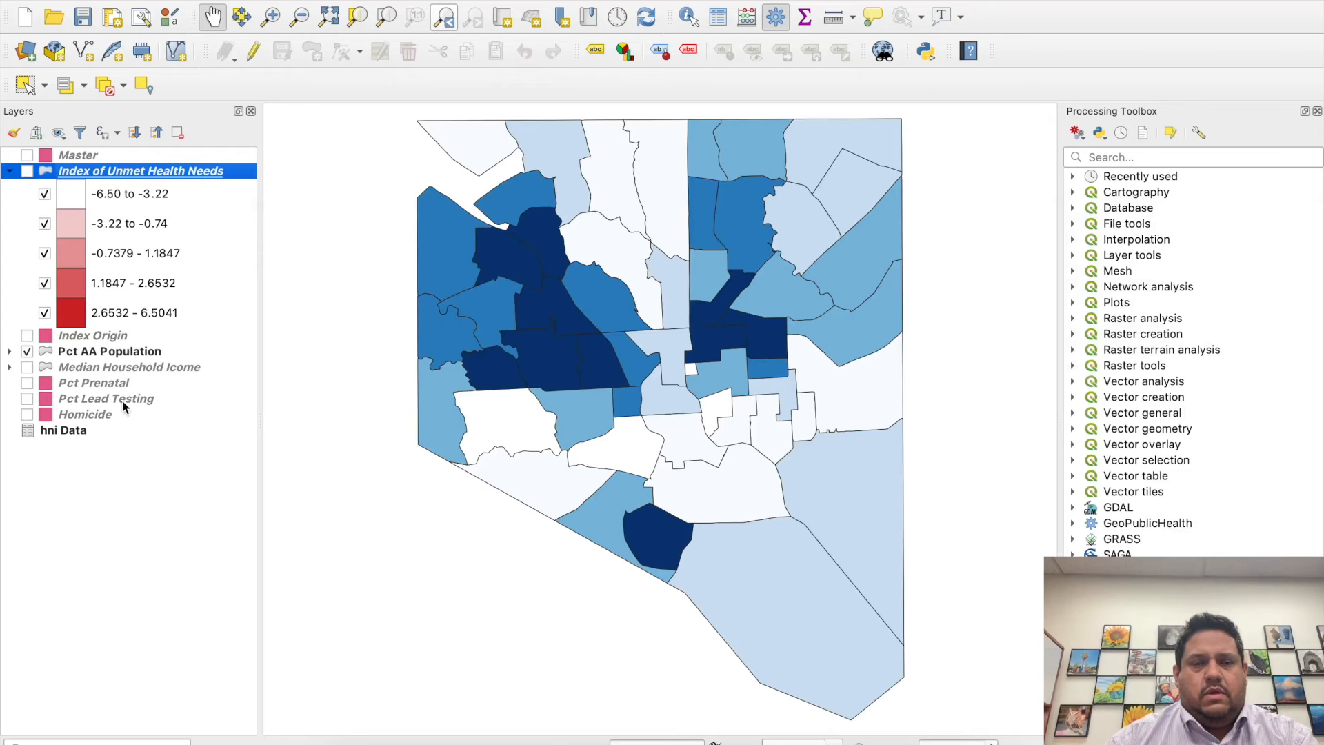
pyautogui.click(27, 367)
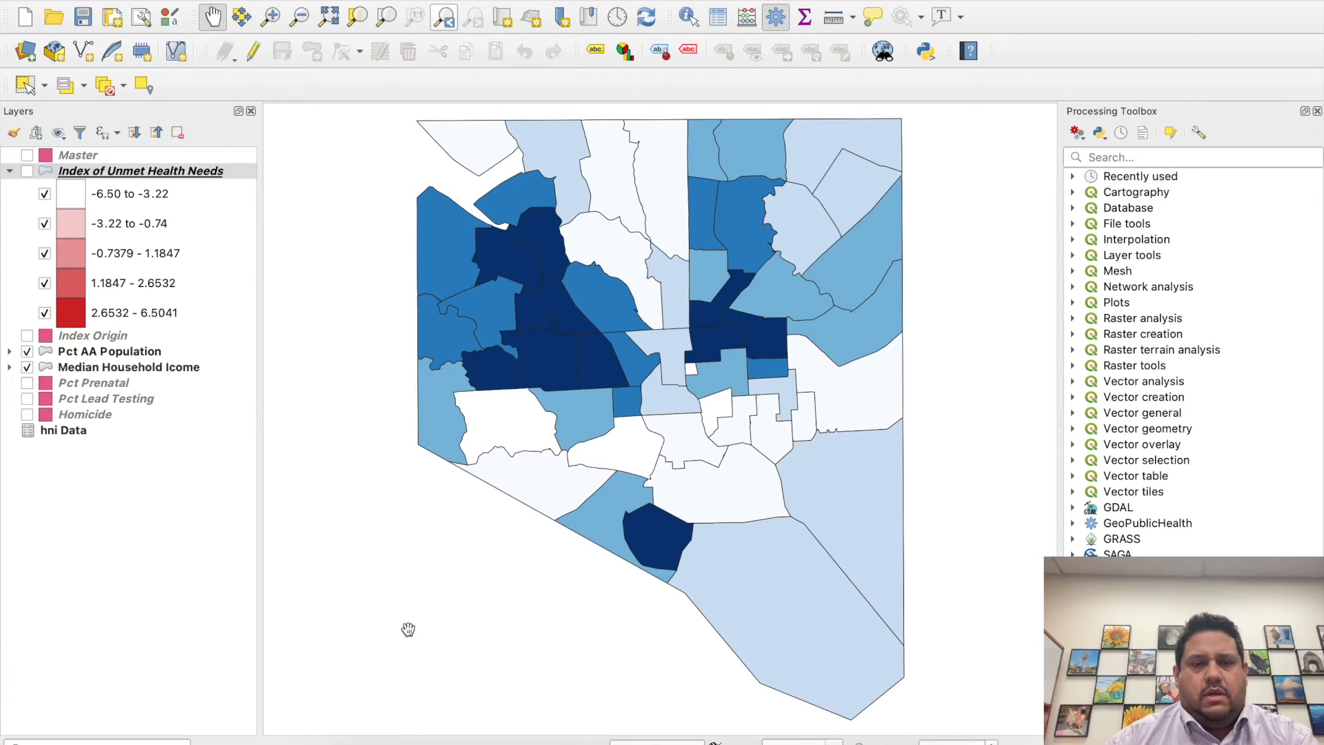
# - Add a map frame about 124 mm wide and 125 mm tall on the left half of the layout page
pyautogui.hotkey('ctrl', 'Up')
pyautogui.click(453, 298)
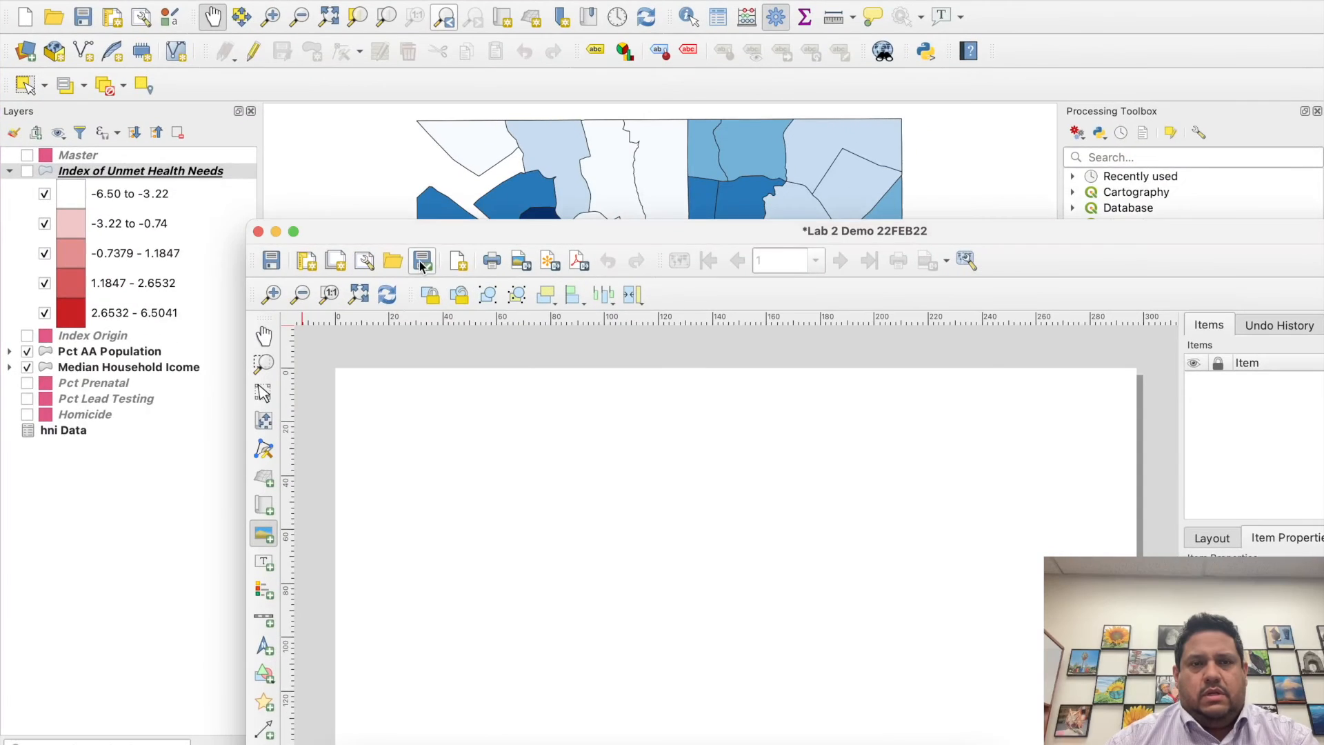
pyautogui.moveTo(452, 230); pyautogui.dragTo(231, 2)
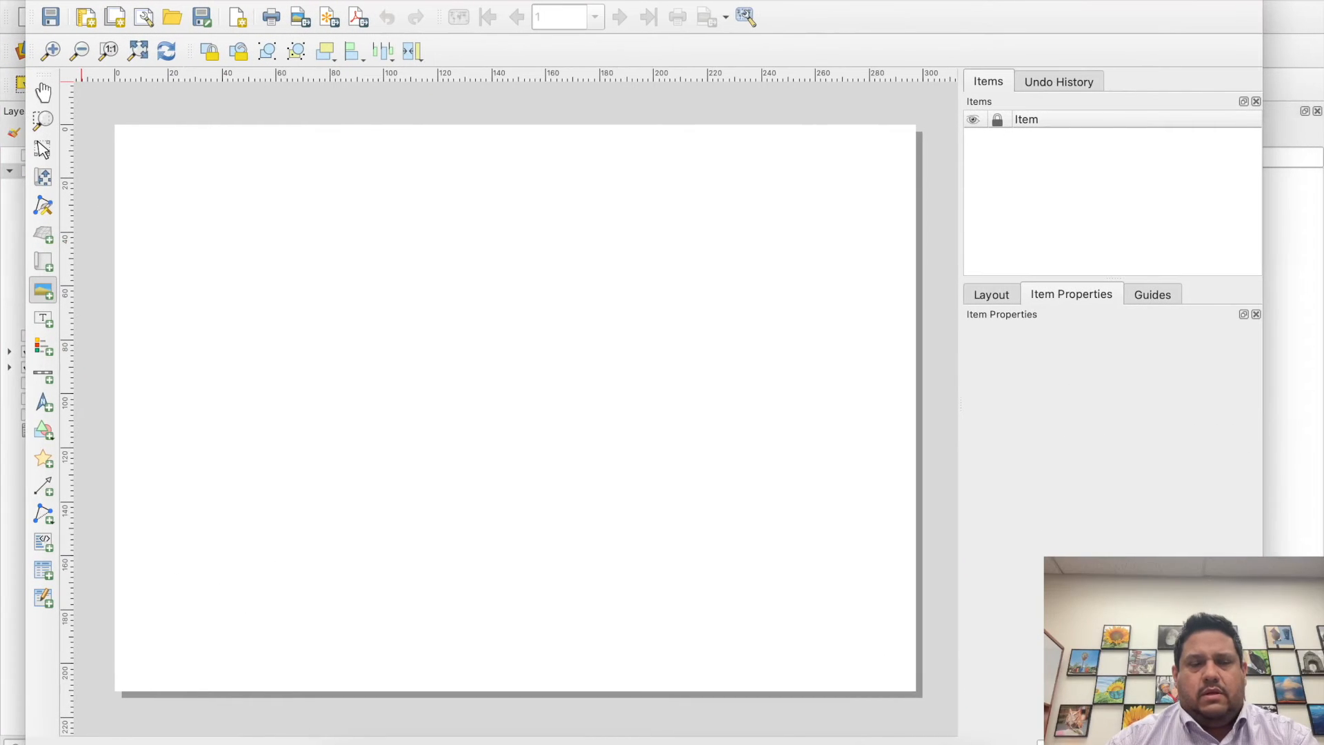
pyautogui.click(43, 272)
pyautogui.moveTo(201, 228); pyautogui.dragTo(535, 565)
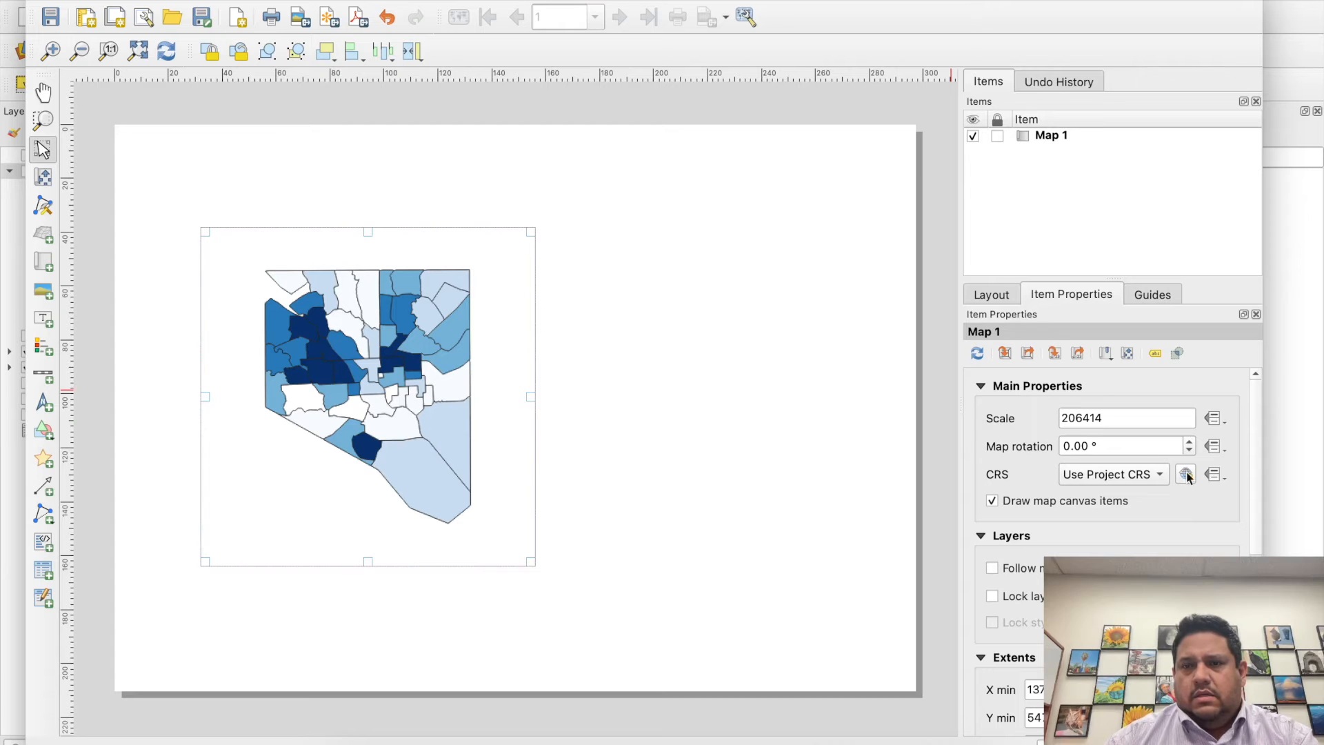
pyautogui.scroll(-8, 1253, 495)
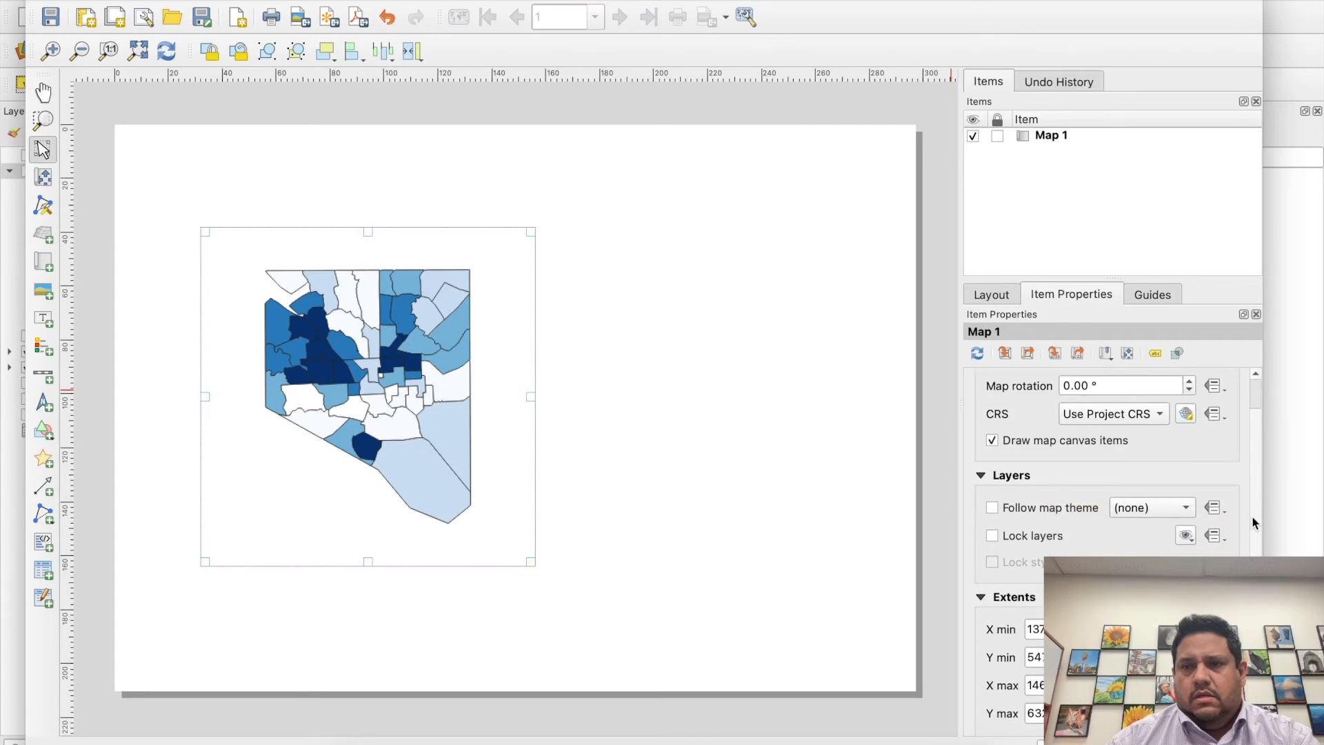
pyautogui.scroll(5, 1254, 418)
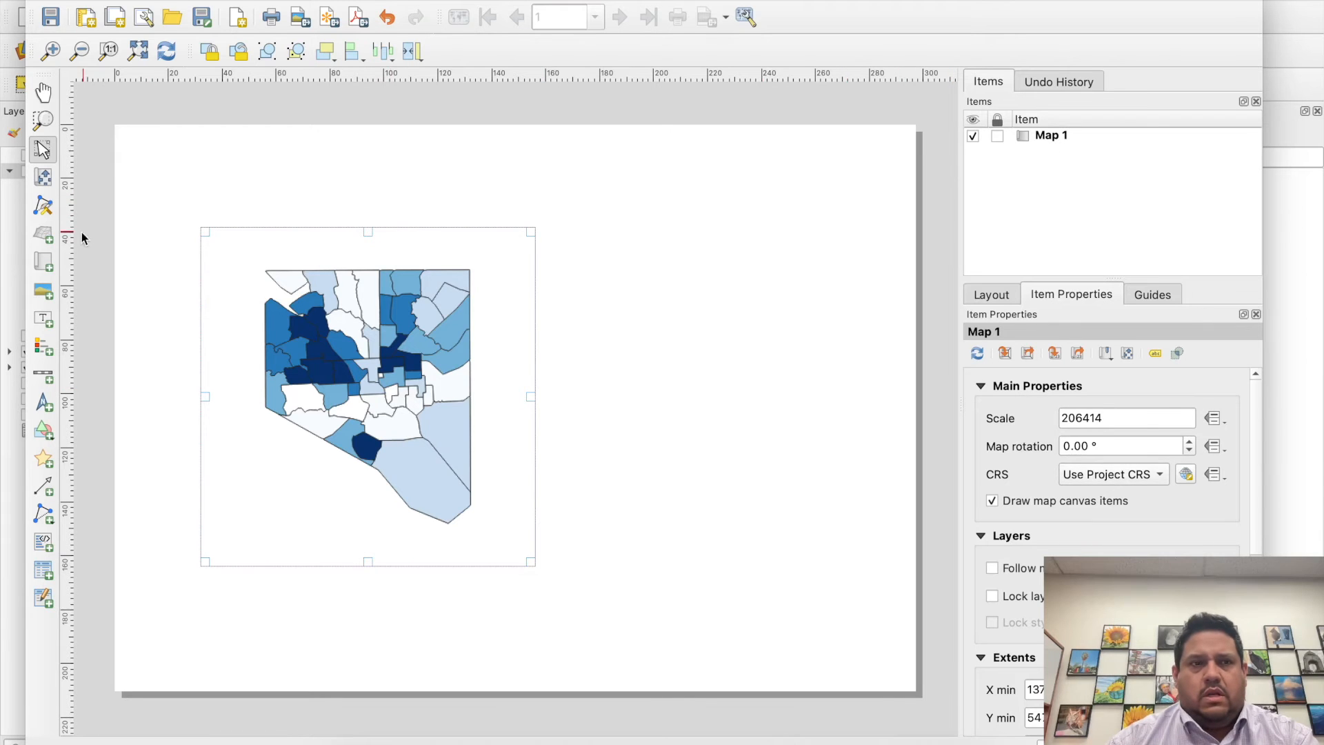
# - Add a second map frame about 116 by 124 mm beside the first and choose it as the layout's reference map
pyautogui.click(45, 262)
pyautogui.moveTo(556, 228); pyautogui.dragTo(867, 561)
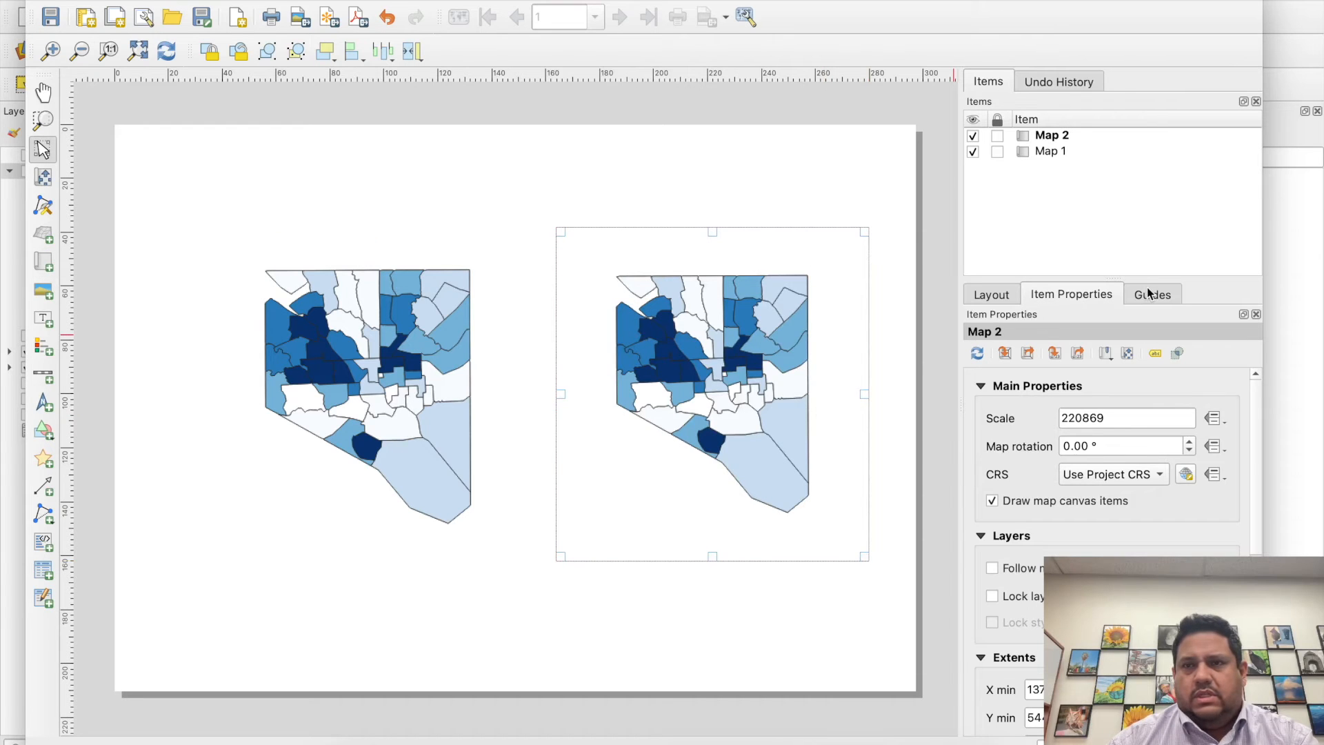
pyautogui.click(992, 295)
pyautogui.click(1131, 373)
pyautogui.click(1121, 393)
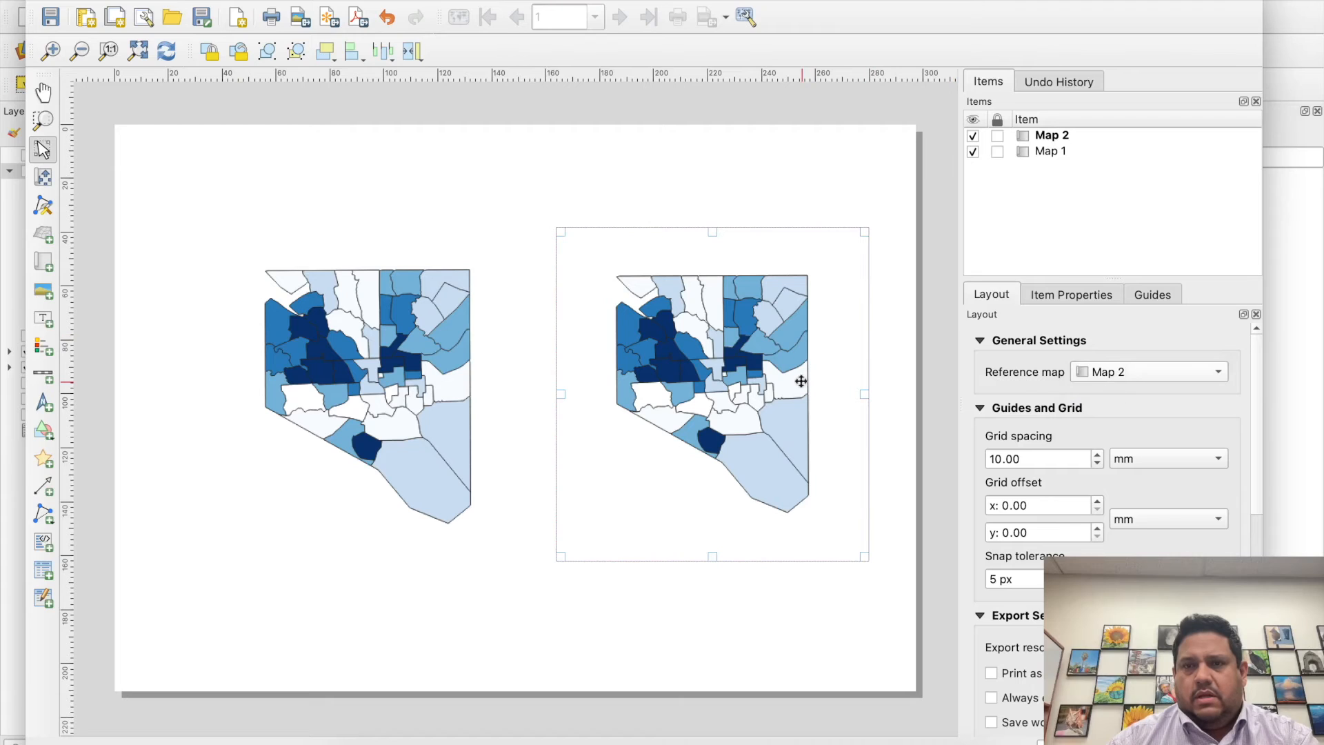
# - Set the layout's reference map to Map 1 and lock the Map 1 item
pyautogui.click(493, 374)
pyautogui.click(1168, 373)
pyautogui.click(1156, 352)
pyautogui.click(776, 438)
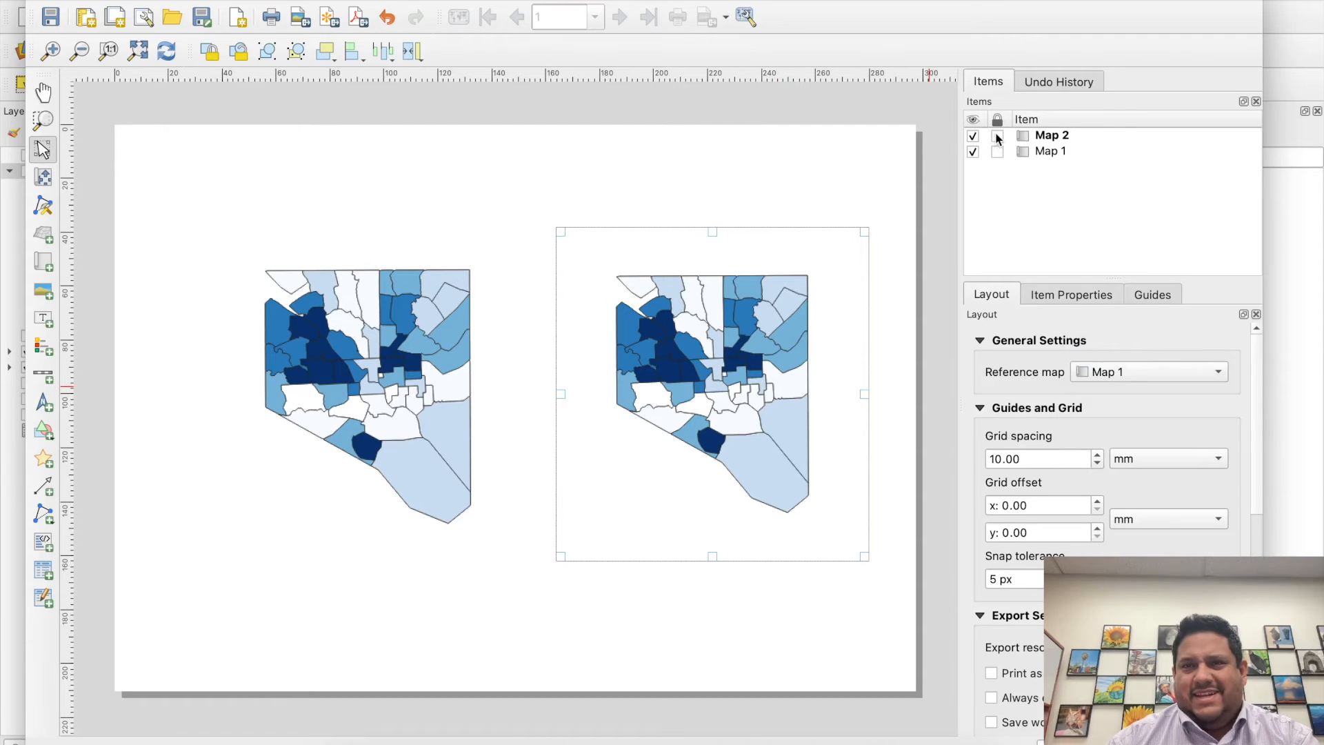
pyautogui.click(424, 386)
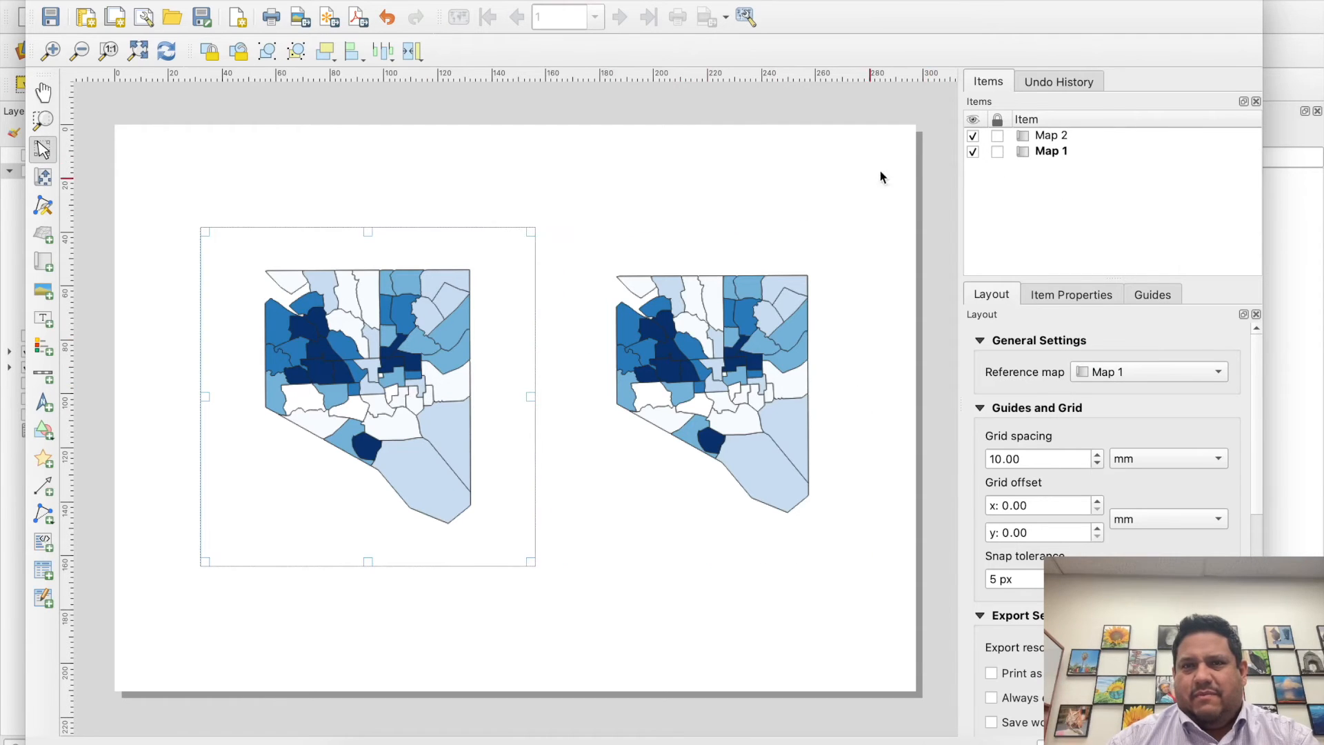
pyautogui.click(998, 151)
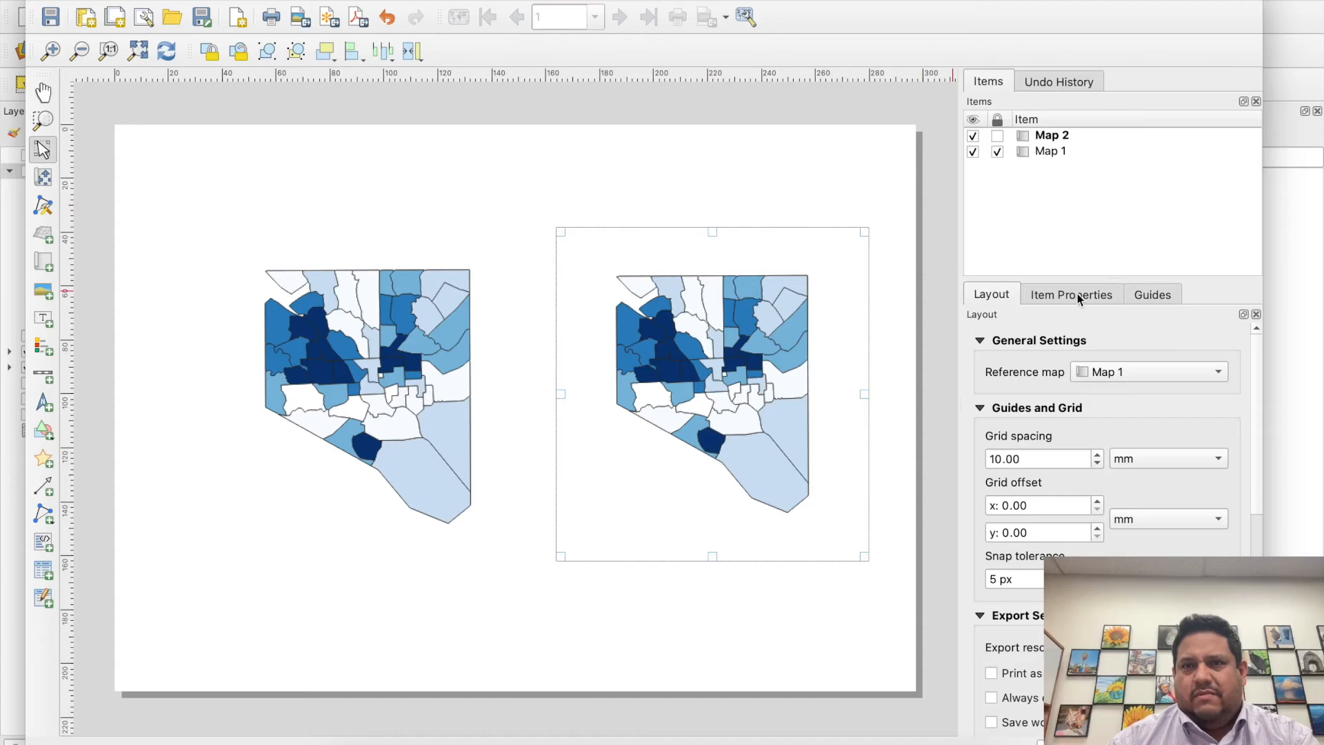
# - Switch the reference map to Map 2 and look through Map 2's item properties
pyautogui.click(1133, 378)
pyautogui.click(1120, 393)
pyautogui.rightClick(1058, 140)
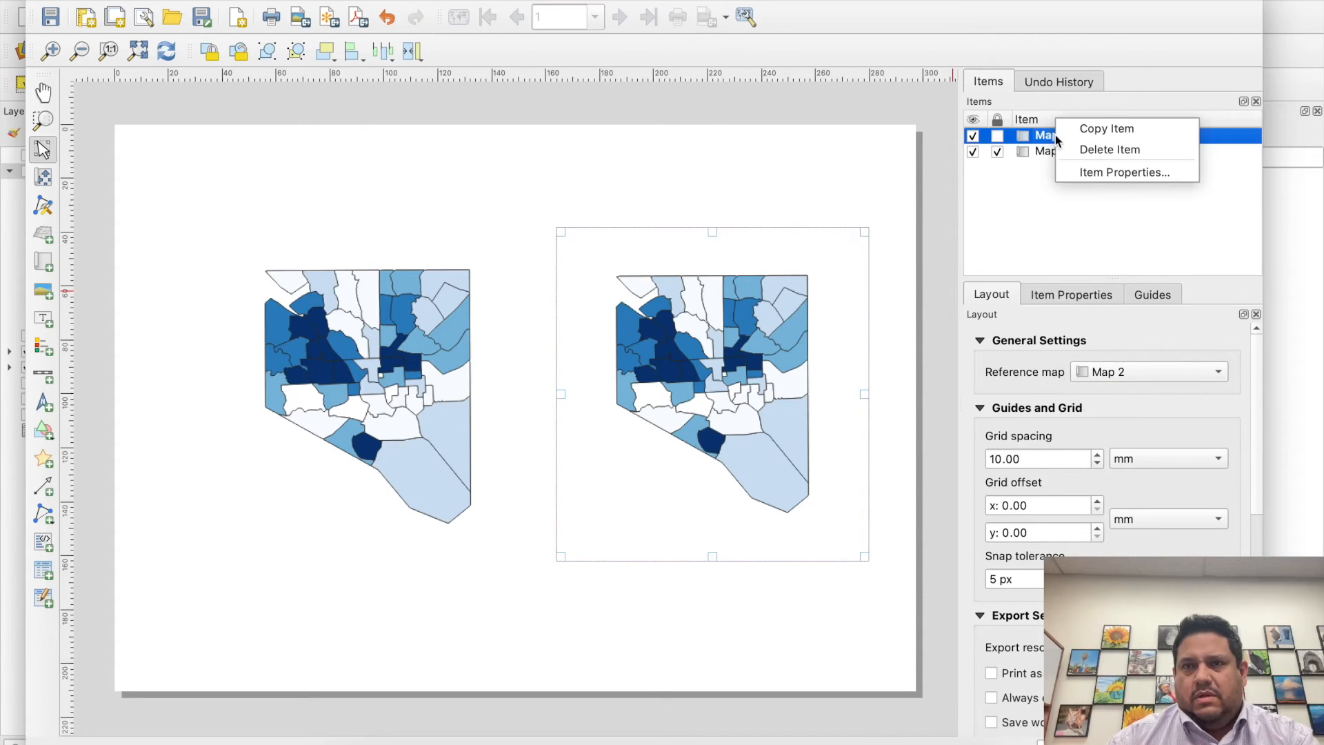
pyautogui.click(1094, 172)
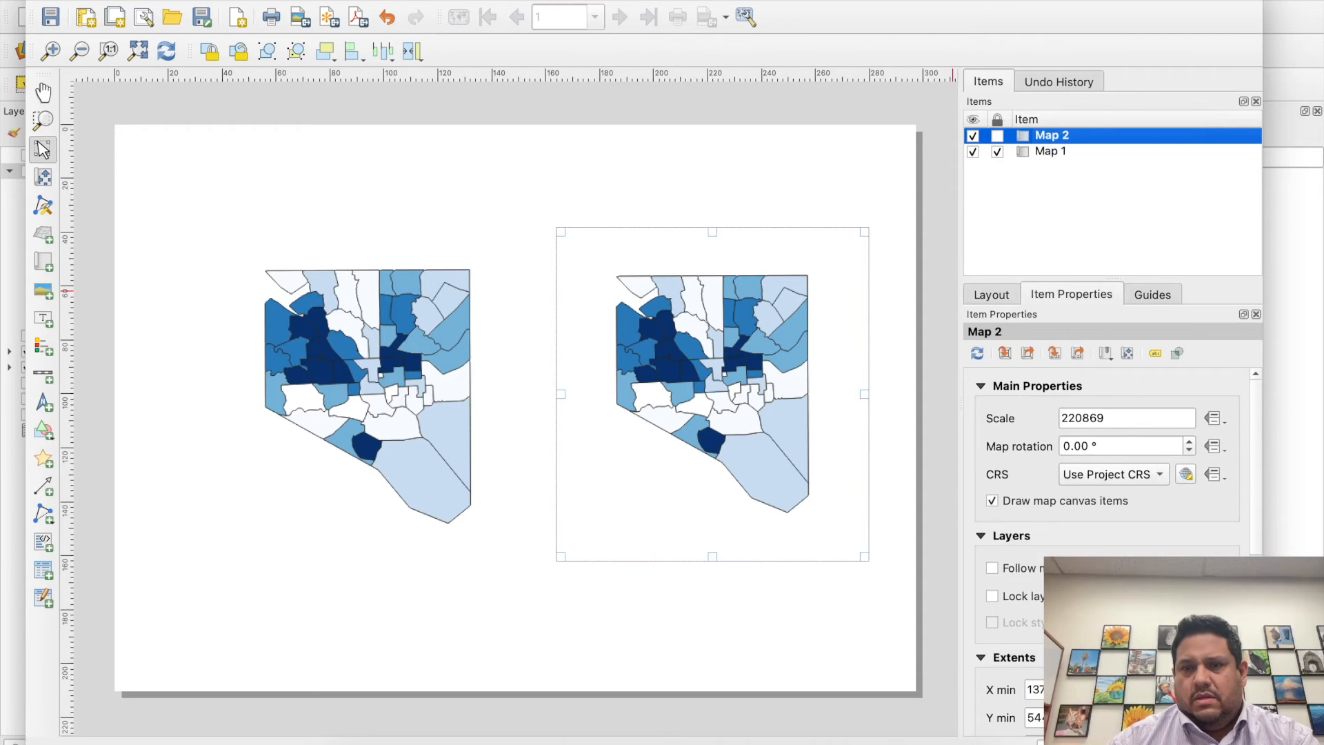
pyautogui.scroll(-10, 1257, 467)
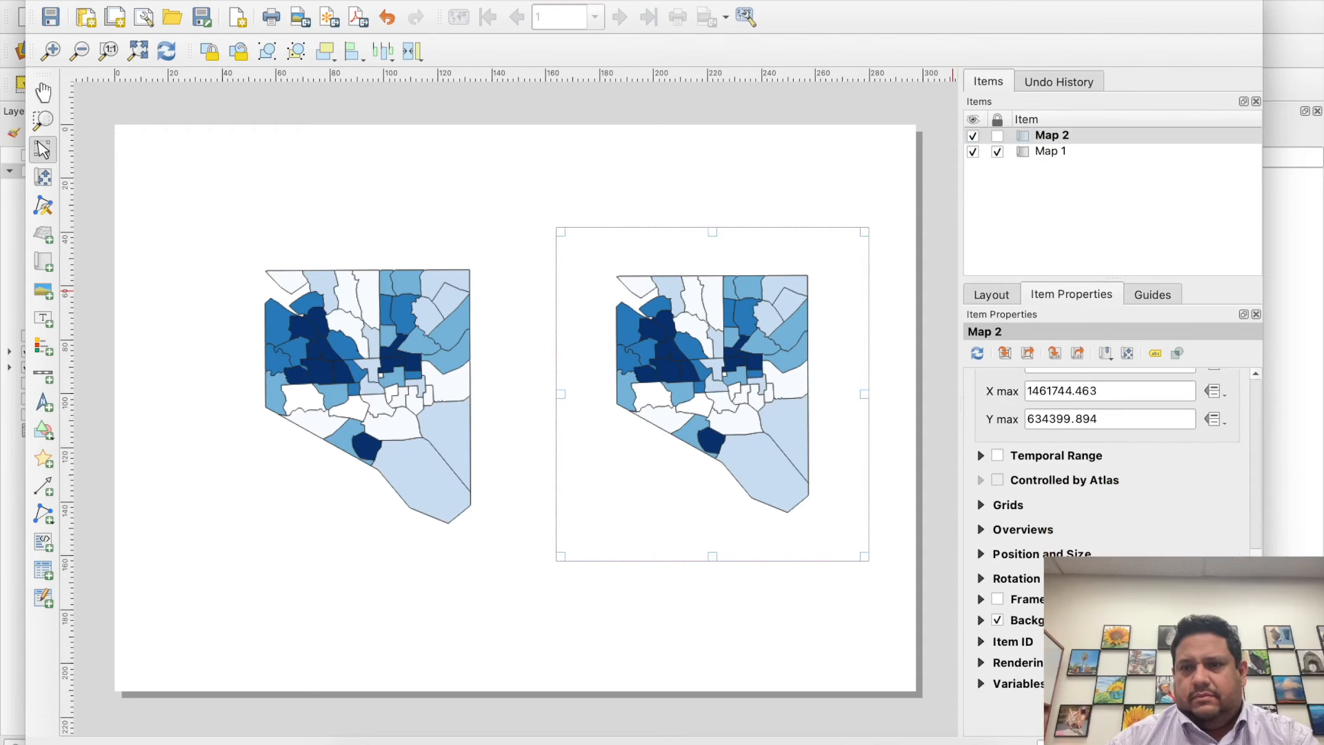
pyautogui.scroll(10, 1257, 461)
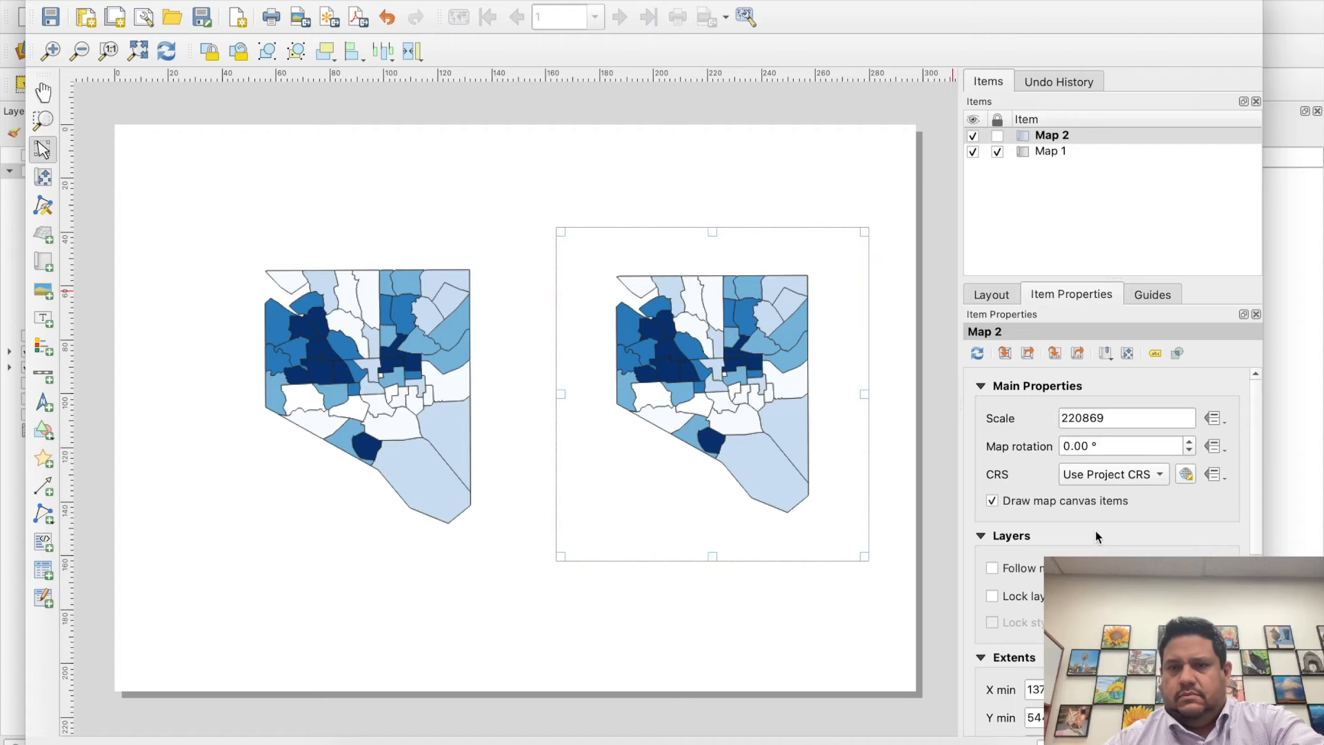
# - Set the reference map back to Map 1 and delete Map 2 from the layout
pyautogui.click(1004, 304)
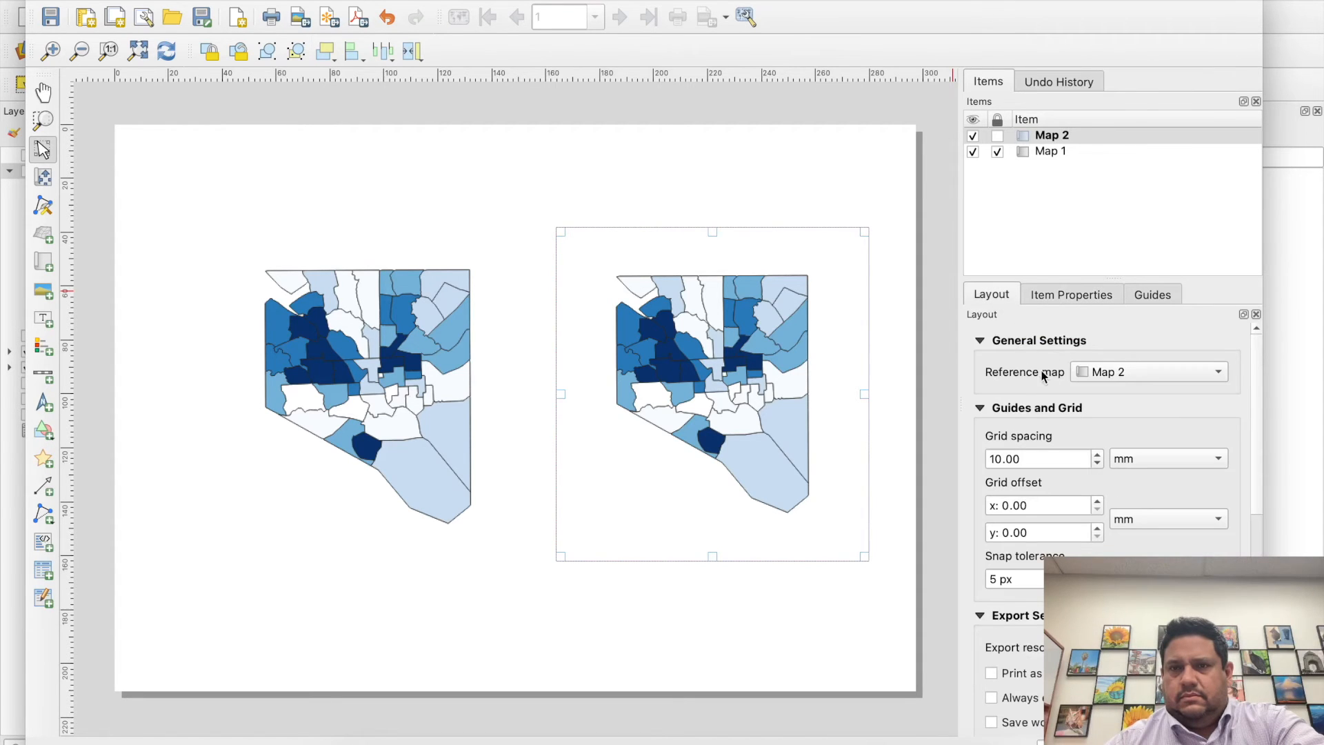
pyautogui.click(981, 343)
pyautogui.click(987, 344)
pyautogui.click(1115, 374)
pyautogui.click(1111, 355)
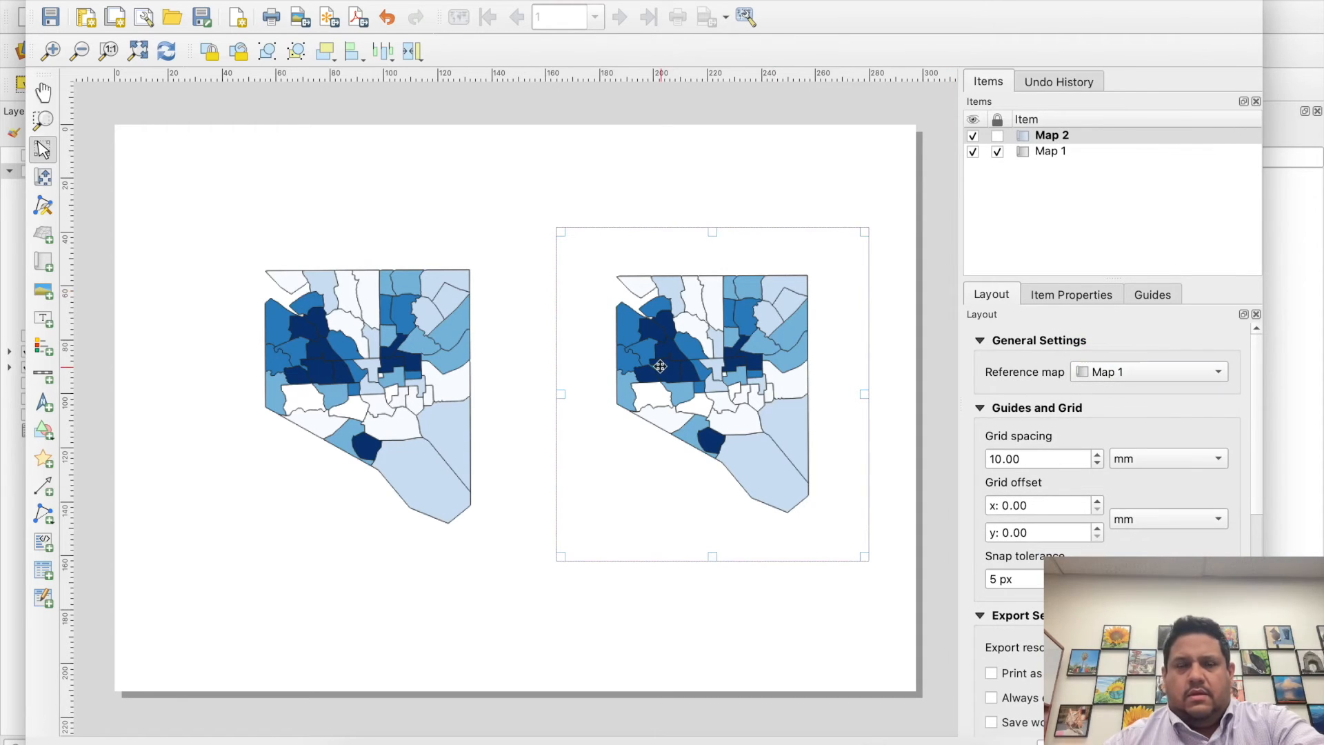
pyautogui.press('Delete')
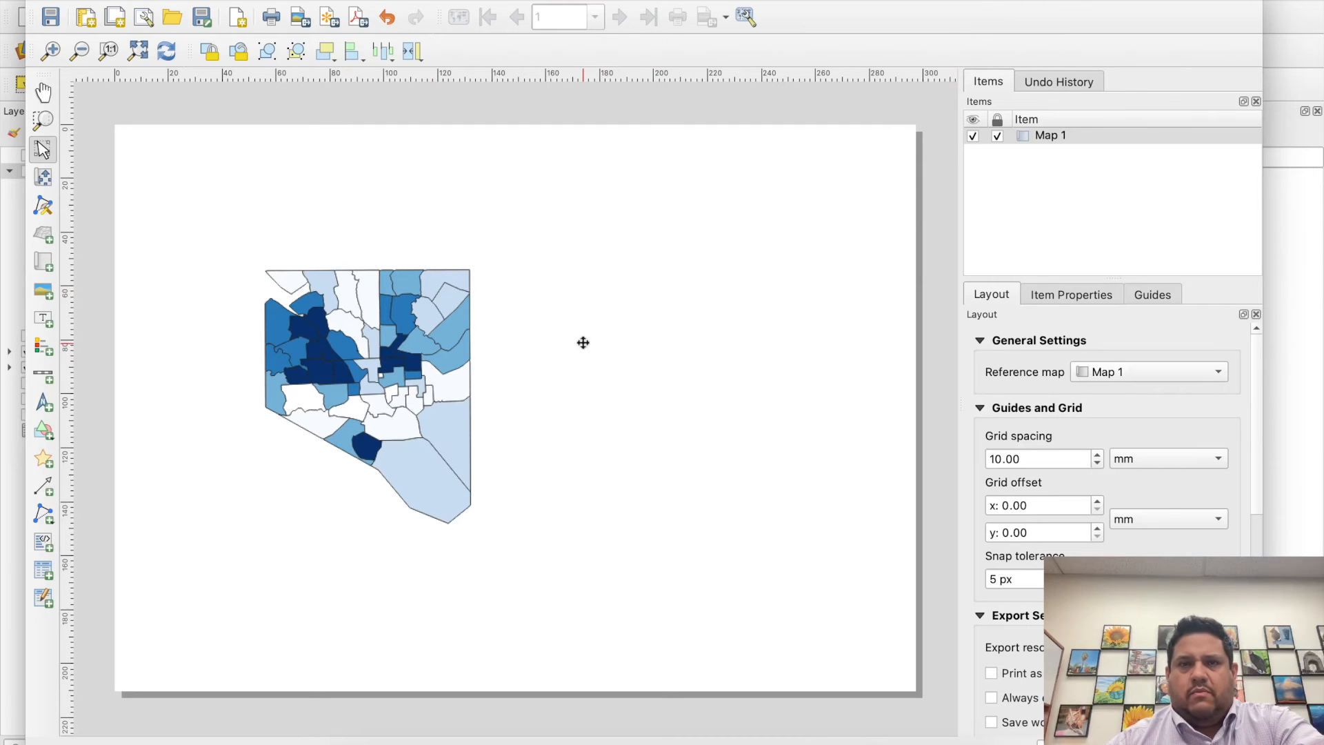
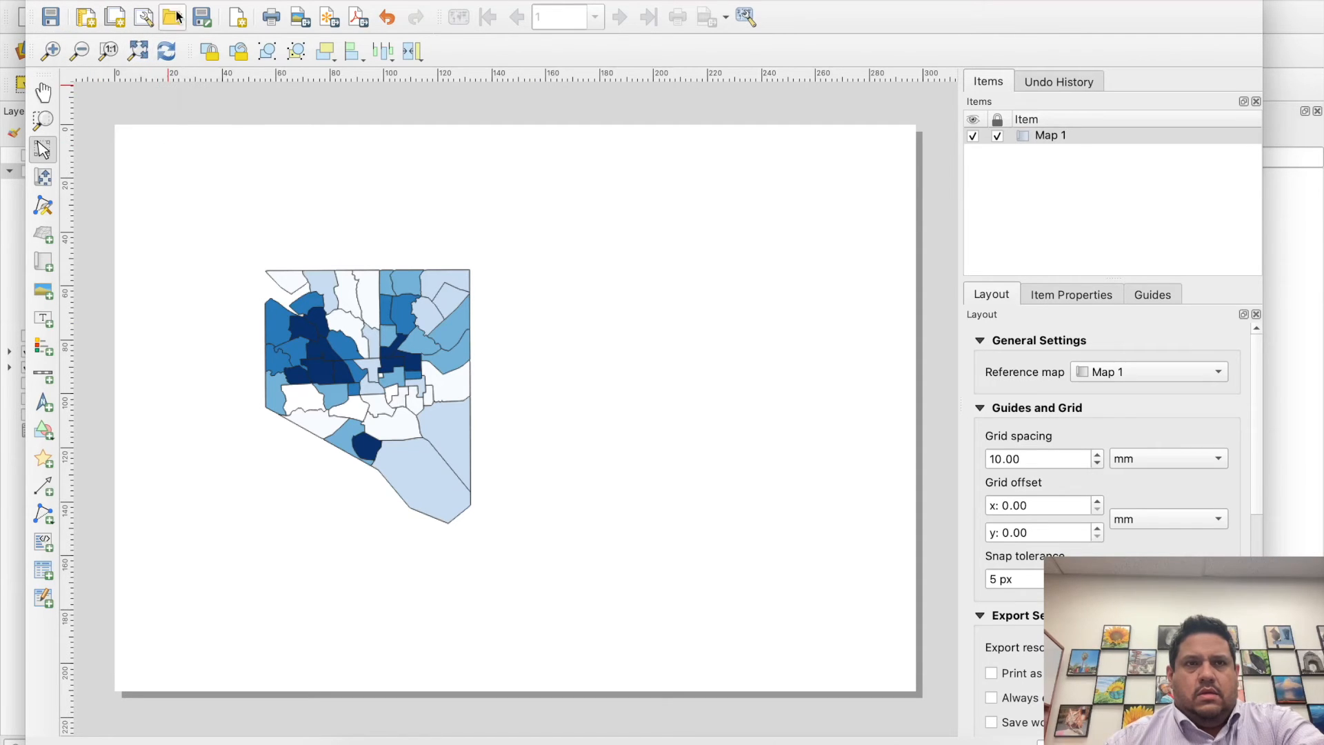
# - Add a new map frame about 130 by 126 mm to the layout beside the first map
pyautogui.click(127, 1)
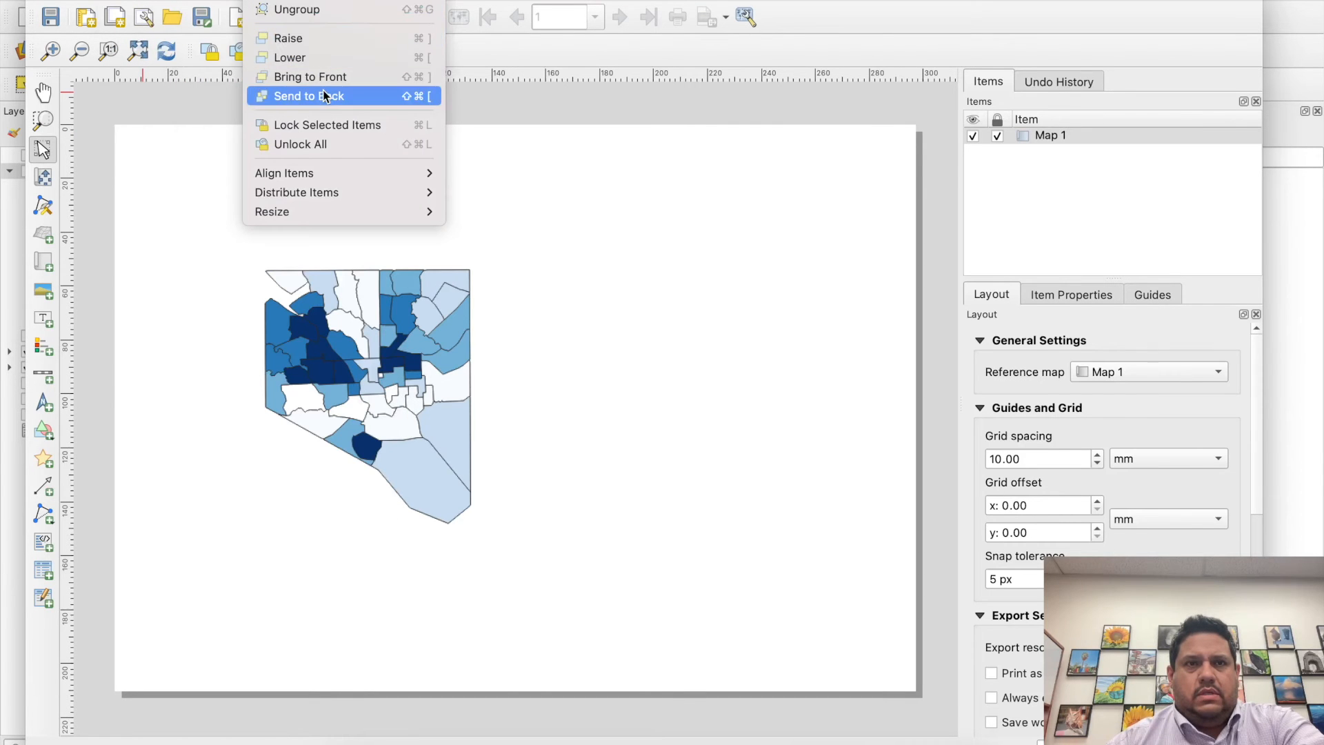
pyautogui.moveTo(345, 180)
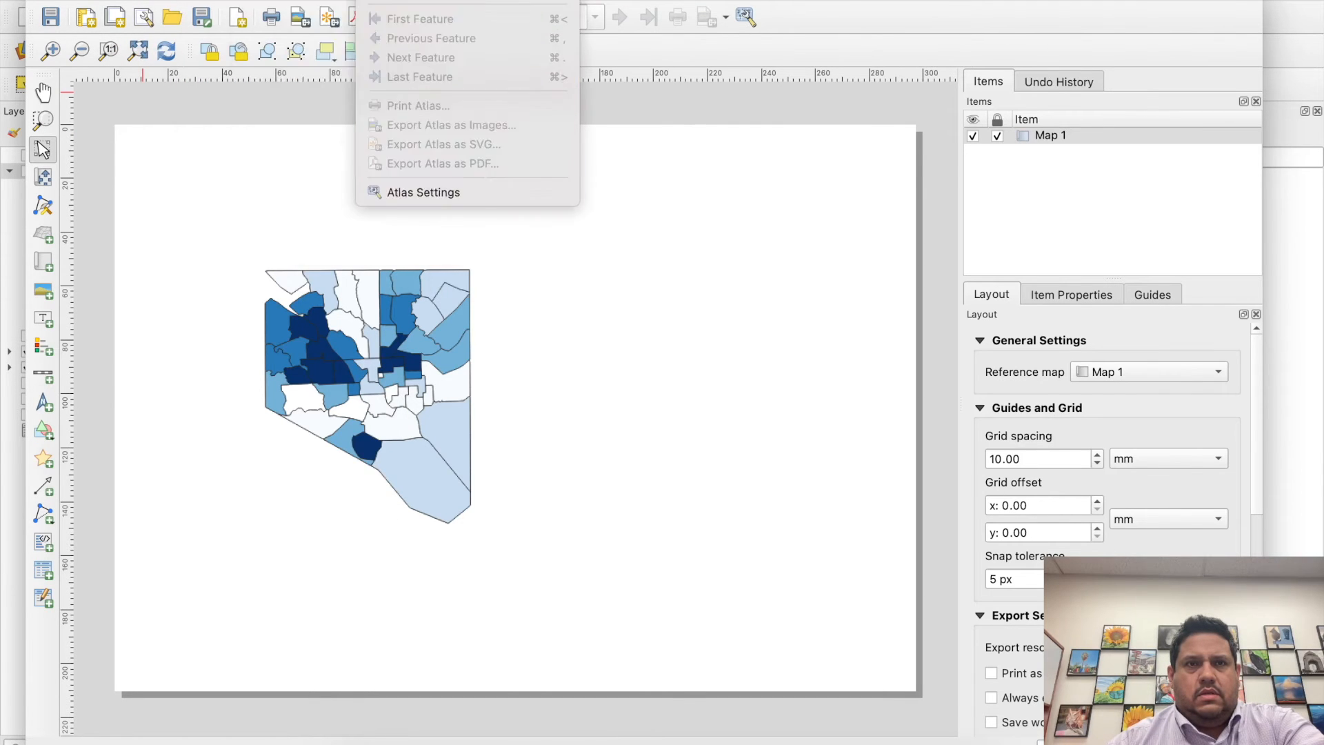
pyautogui.moveTo(323, 1)
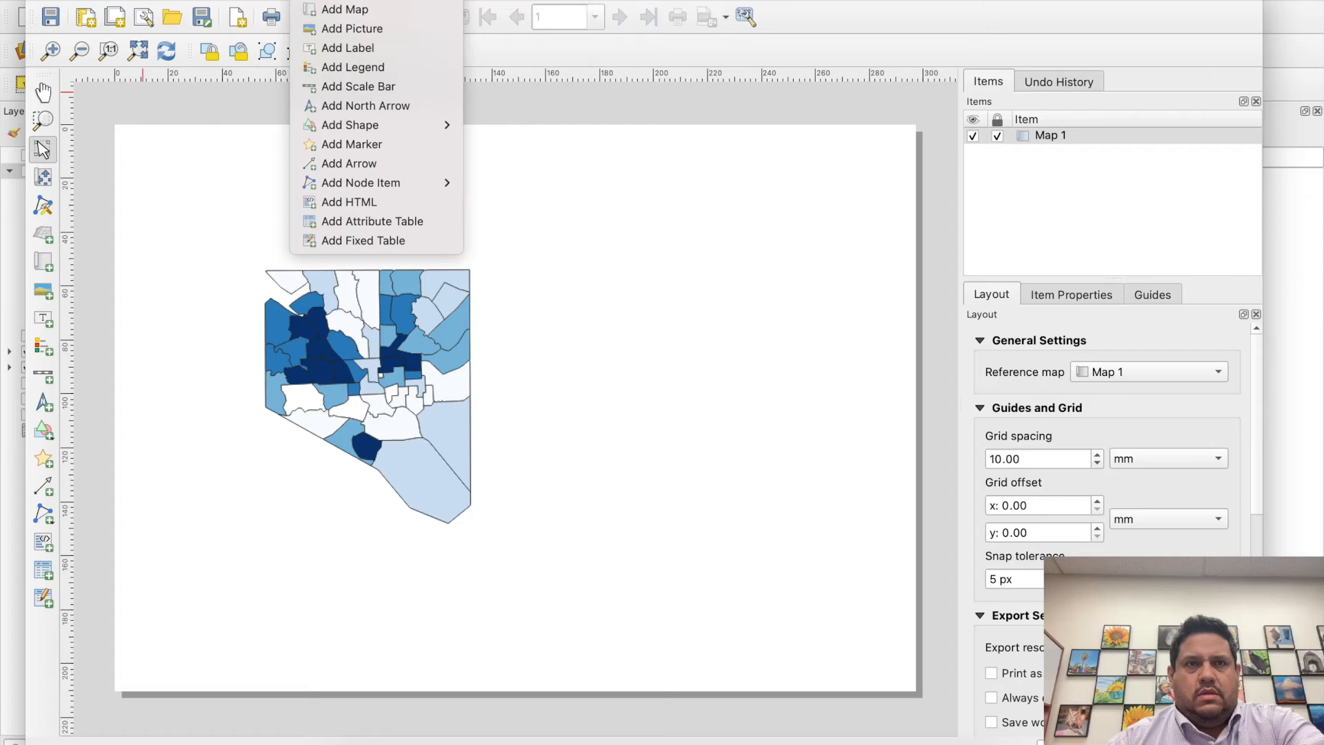
pyautogui.click(350, 10)
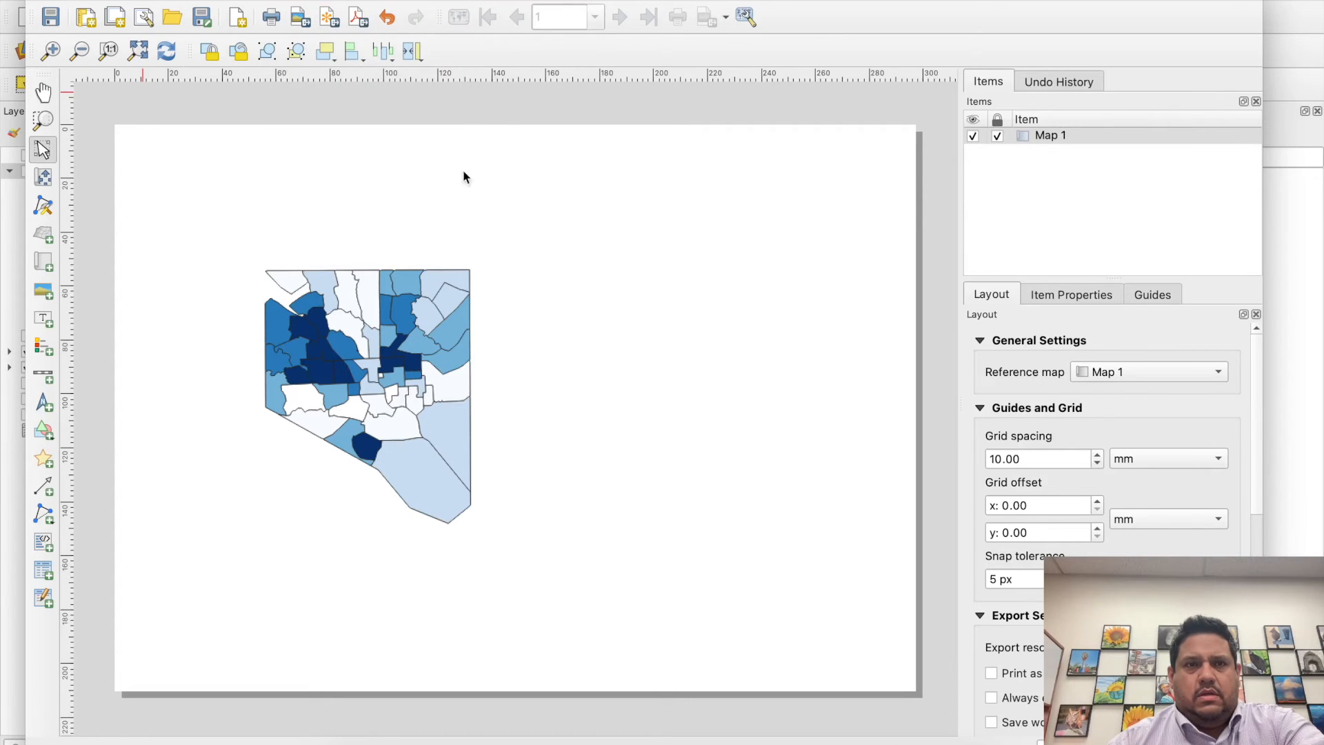
pyautogui.moveTo(521, 238); pyautogui.dragTo(866, 575)
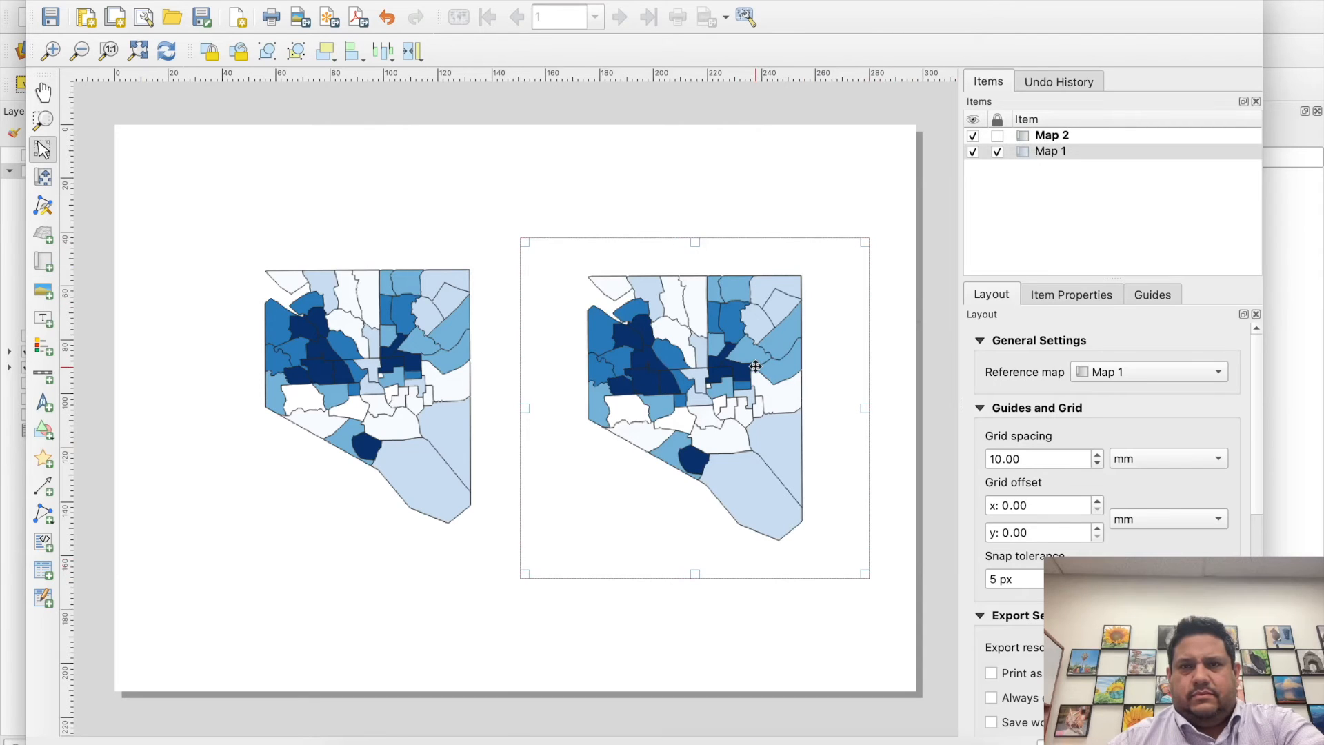
# - Make Map 2 the layout's reference map and examine the main properties and layer options of the Map 2 item
pyautogui.click(393, 358)
pyautogui.click(593, 347)
pyautogui.click(417, 338)
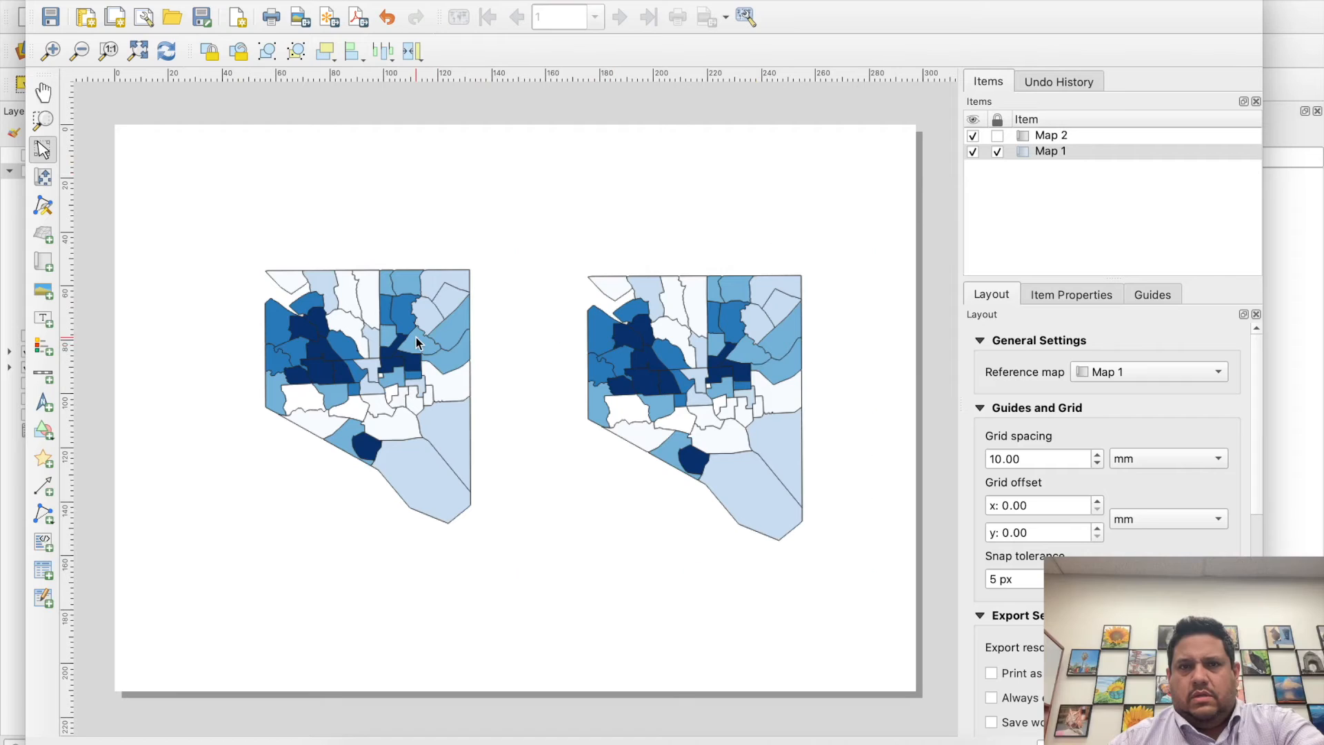
pyautogui.click(685, 330)
pyautogui.click(1115, 367)
pyautogui.click(1114, 394)
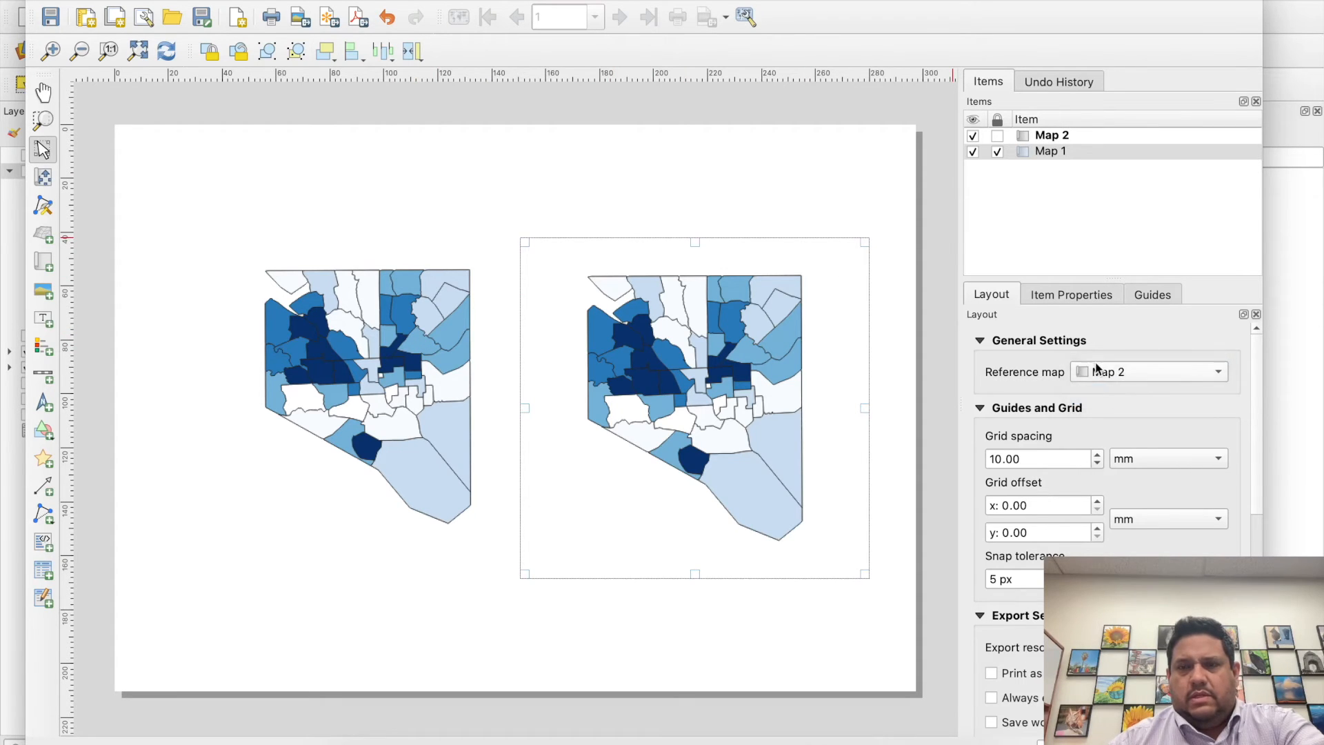
pyautogui.rightClick(729, 356)
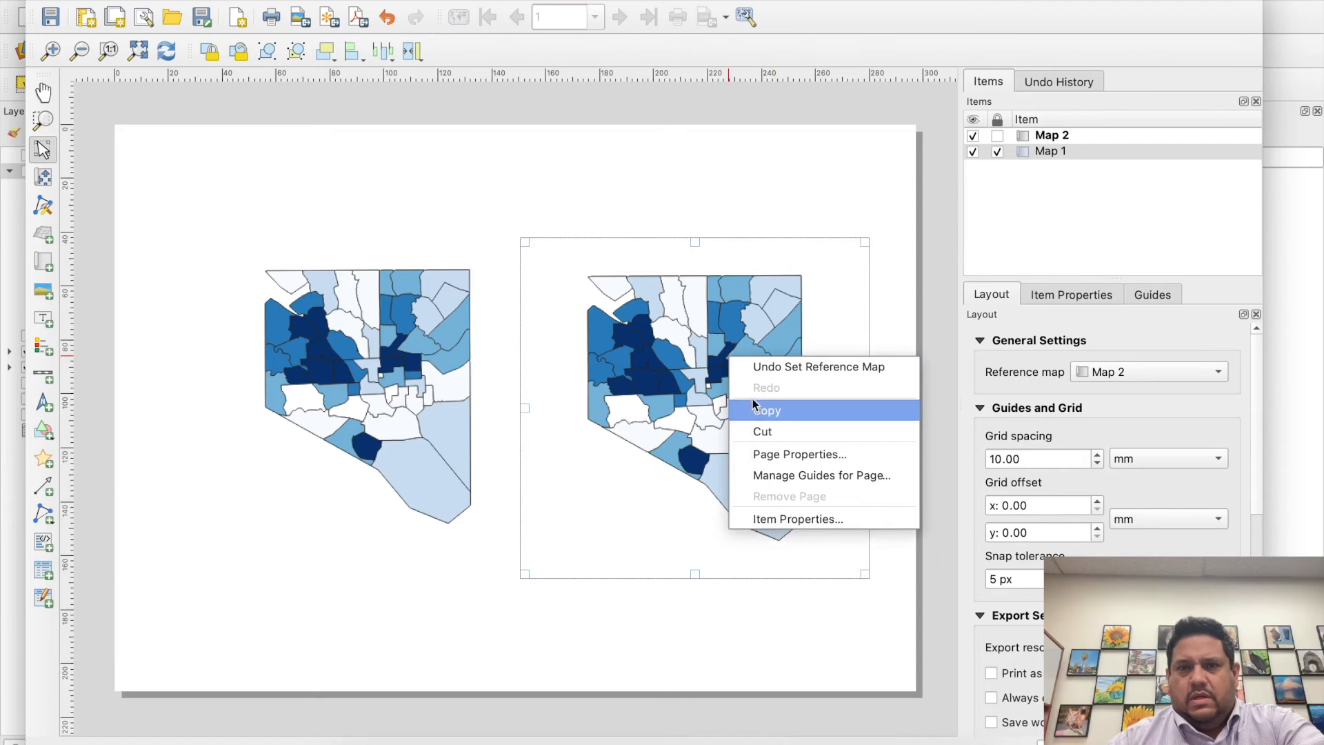
pyautogui.click(780, 517)
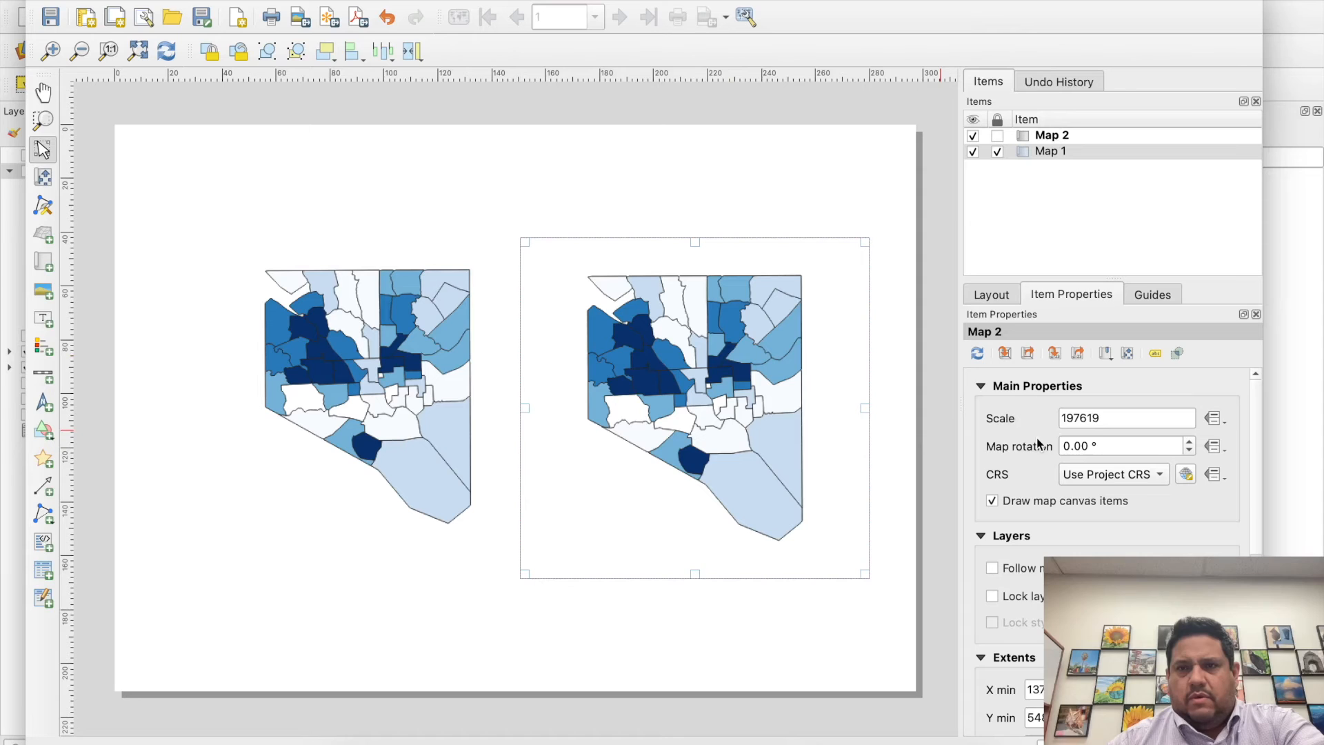
pyautogui.moveTo(1253, 427)
pyautogui.mouseDown()
pyautogui.moveTo(1253, 446)
pyautogui.moveTo(1254, 408)
pyautogui.mouseUp()
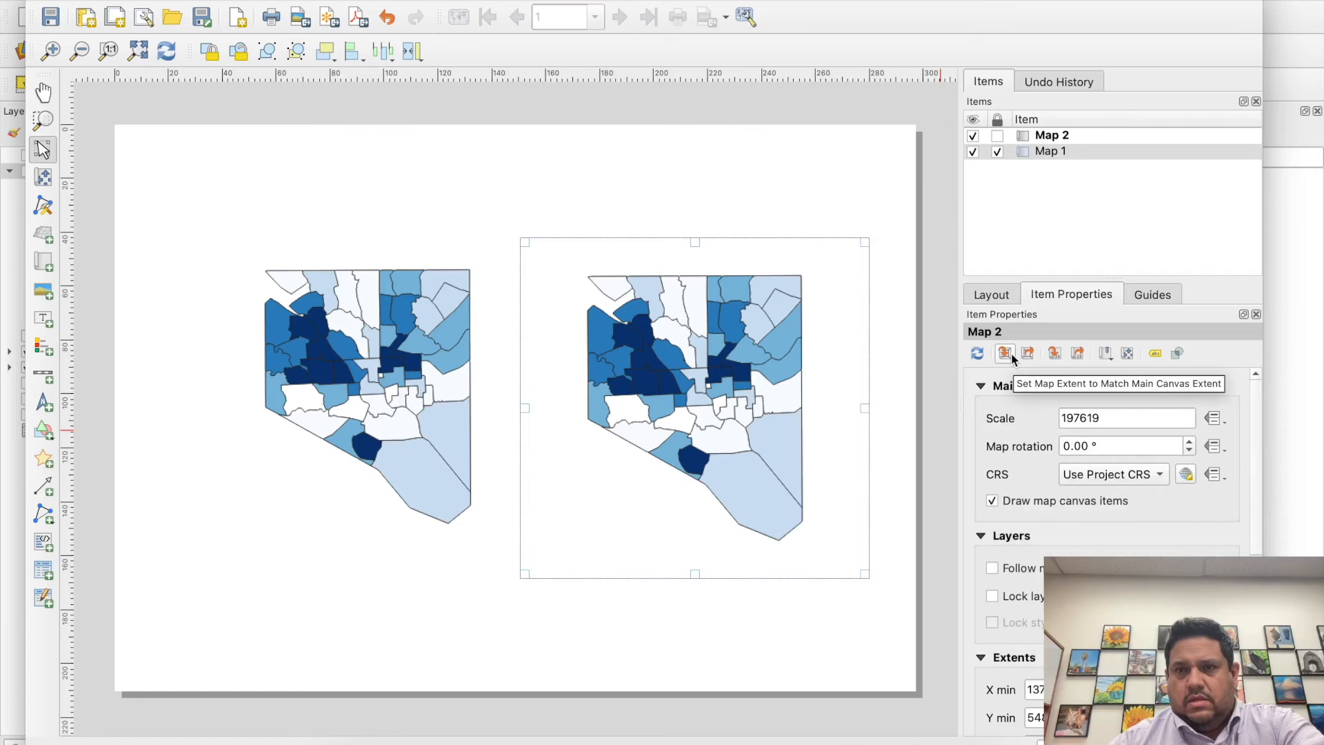
pyautogui.moveTo(1254, 438); pyautogui.dragTo(1255, 442)
pyautogui.scroll(-2, 1256, 447)
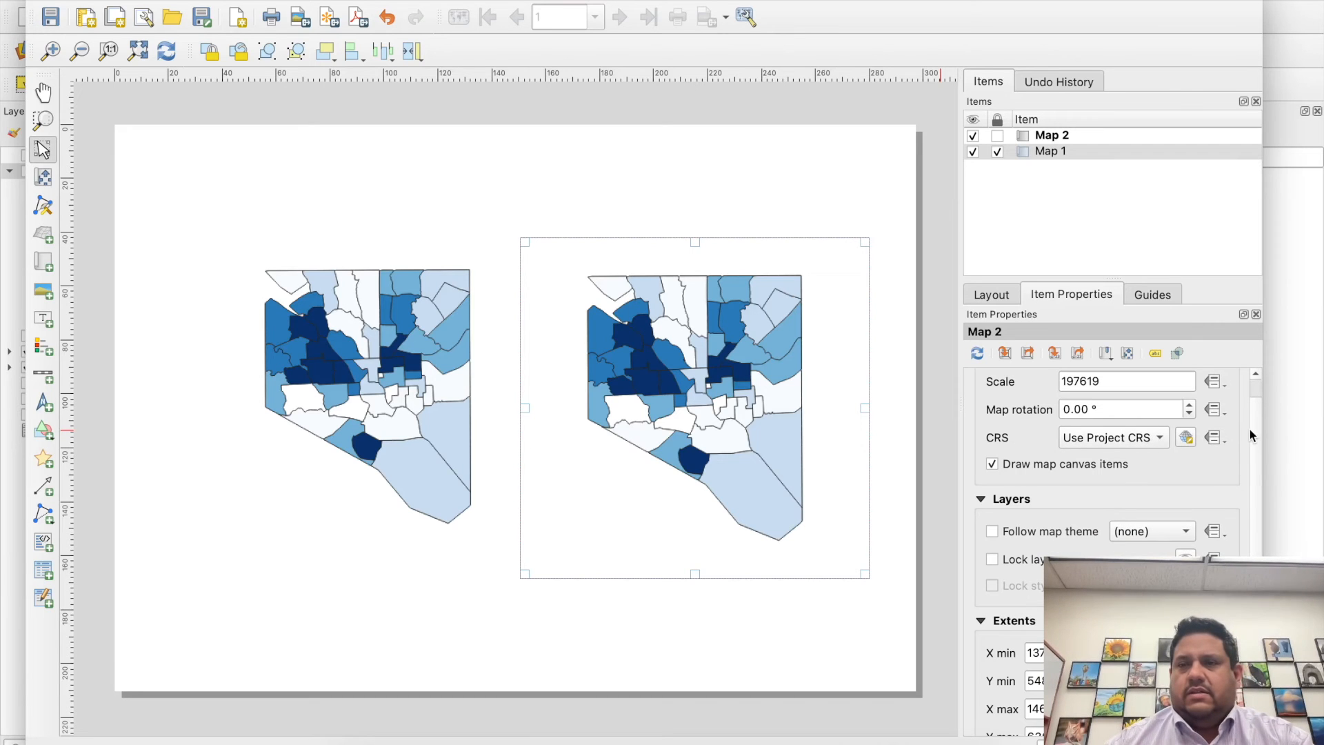
# - Add a scale bar in miles beneath the first map and link it to Map 1
pyautogui.click(43, 375)
pyautogui.moveTo(314, 543); pyautogui.dragTo(470, 564)
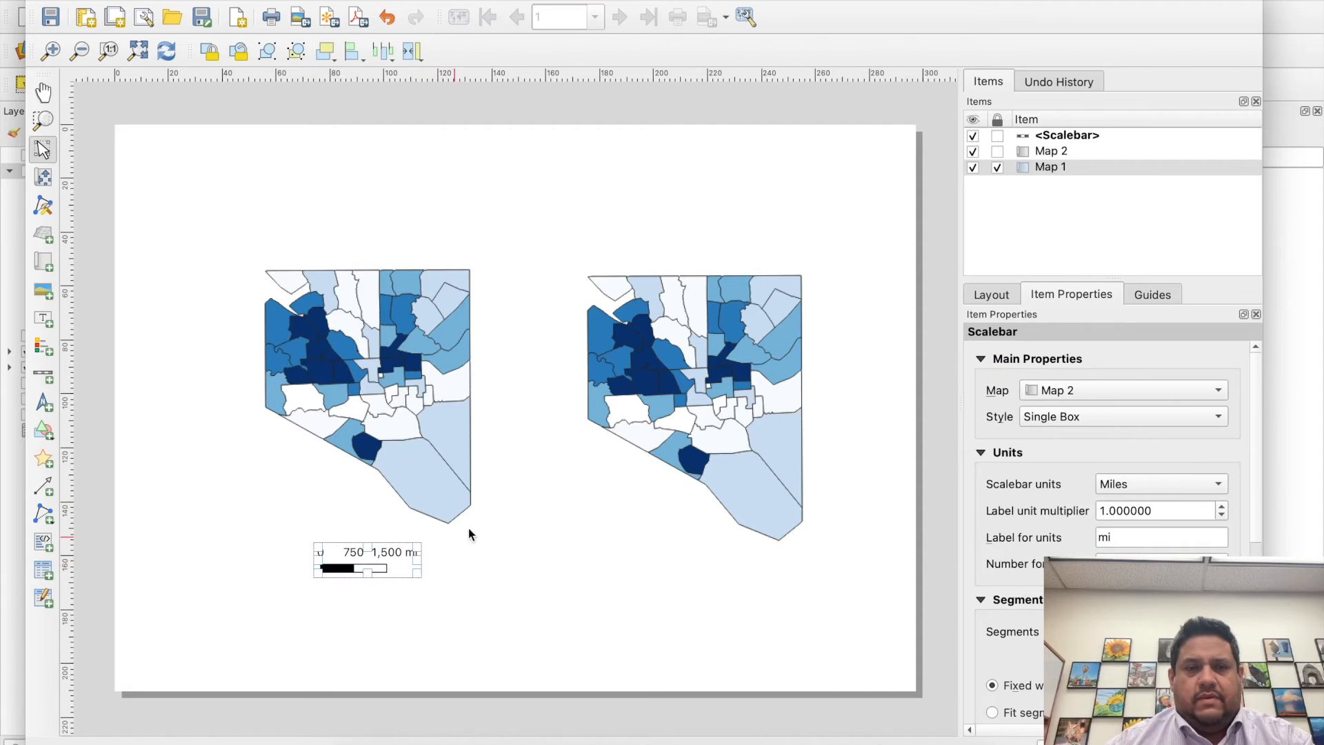
pyautogui.click(1114, 483)
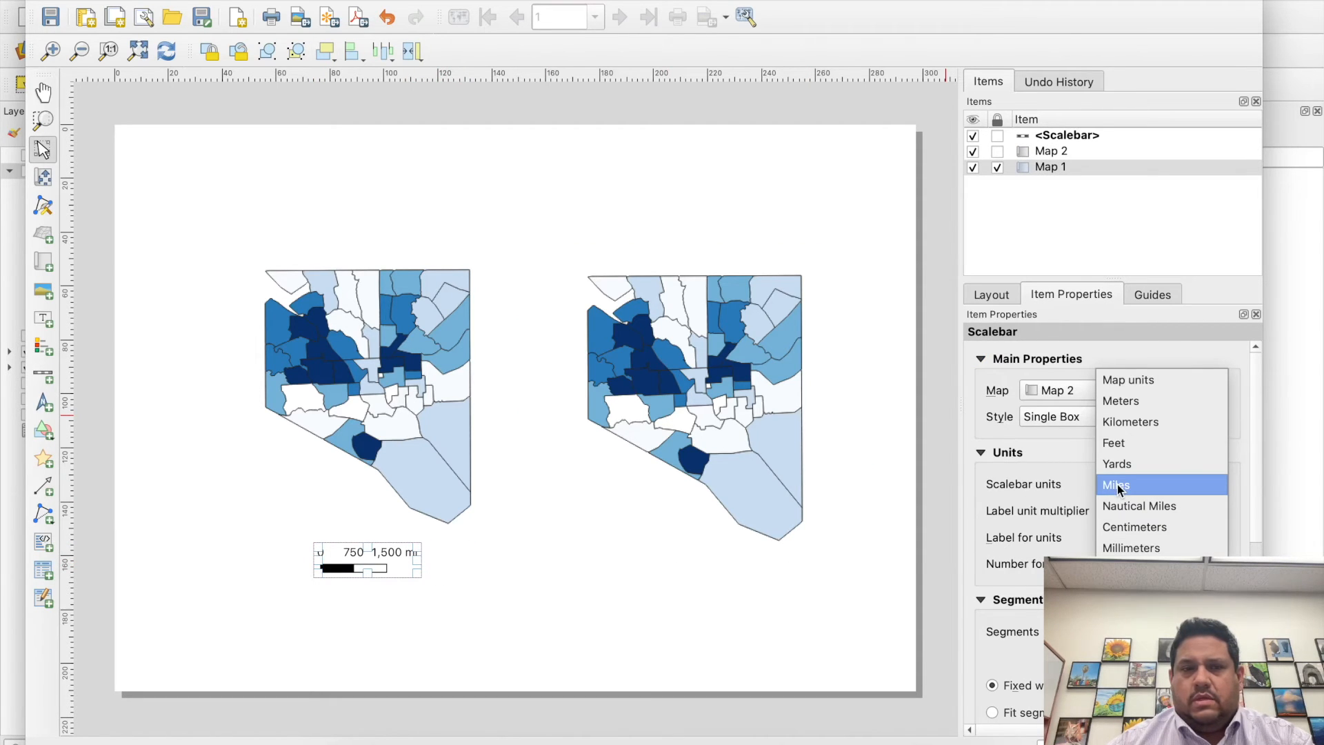
pyautogui.click(1118, 487)
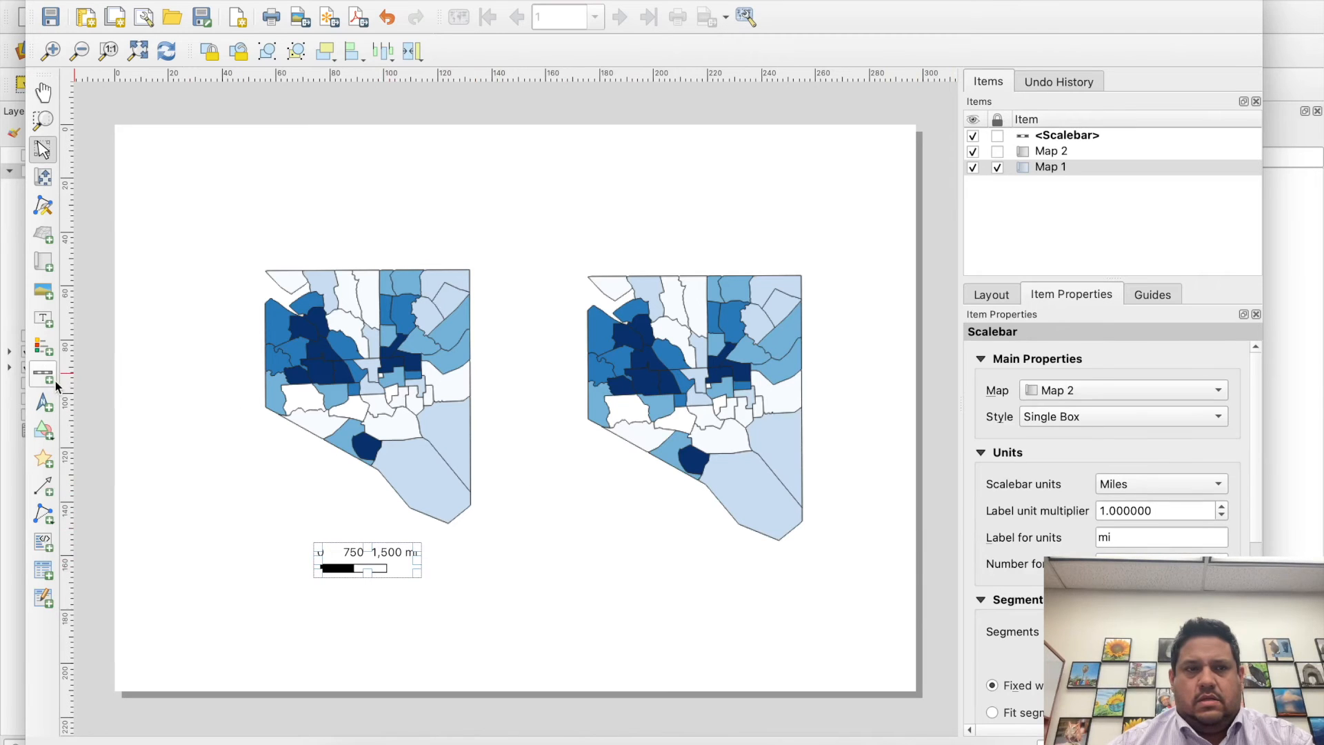
pyautogui.click(1181, 391)
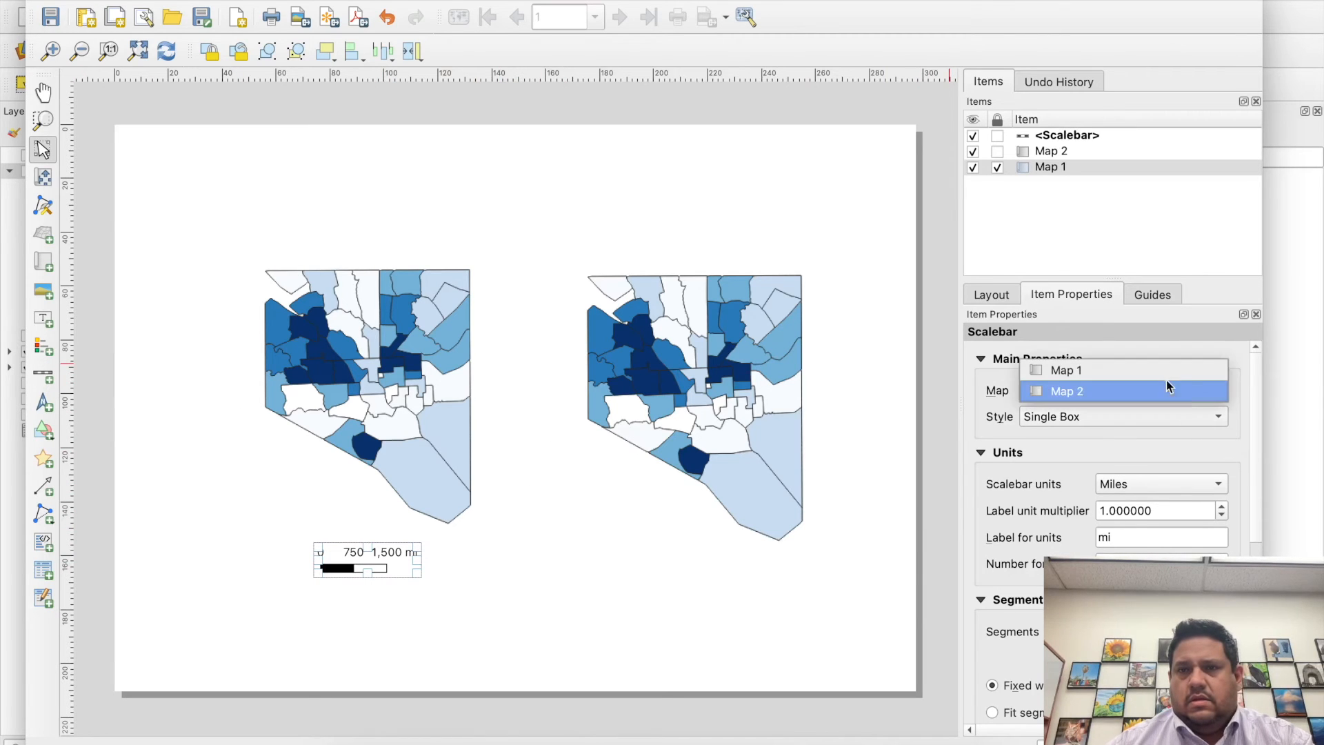
pyautogui.click(1156, 371)
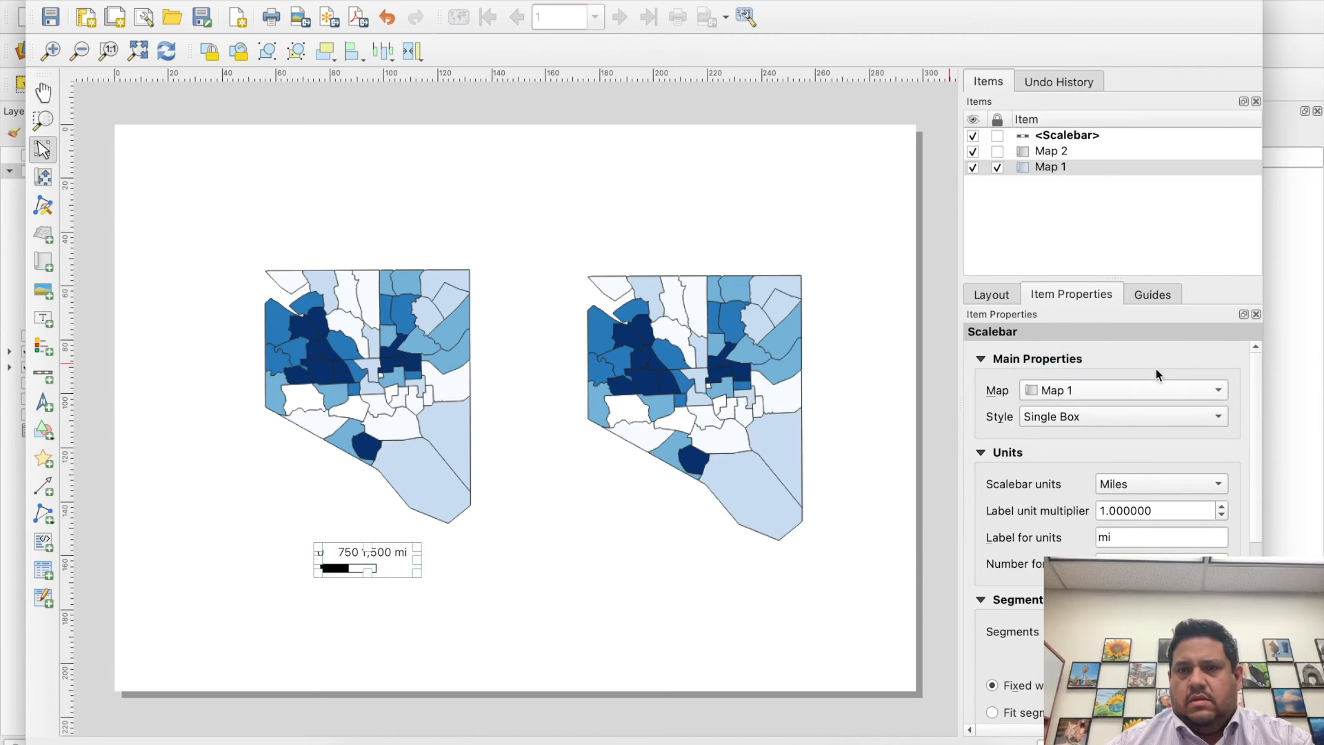
# - Check the scale bar's style options, the guides and the layout settings, and delete the scale bar
pyautogui.click(1132, 417)
pyautogui.click(1131, 416)
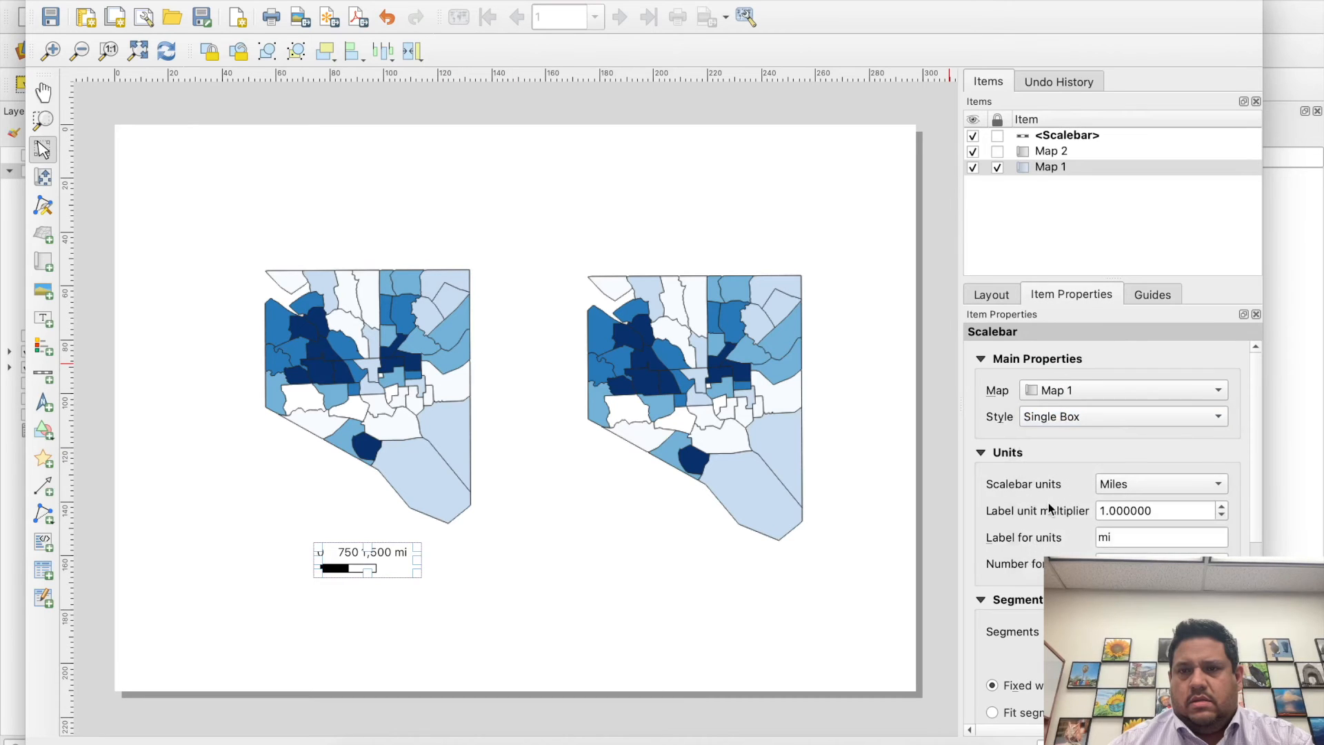
pyautogui.click(1152, 294)
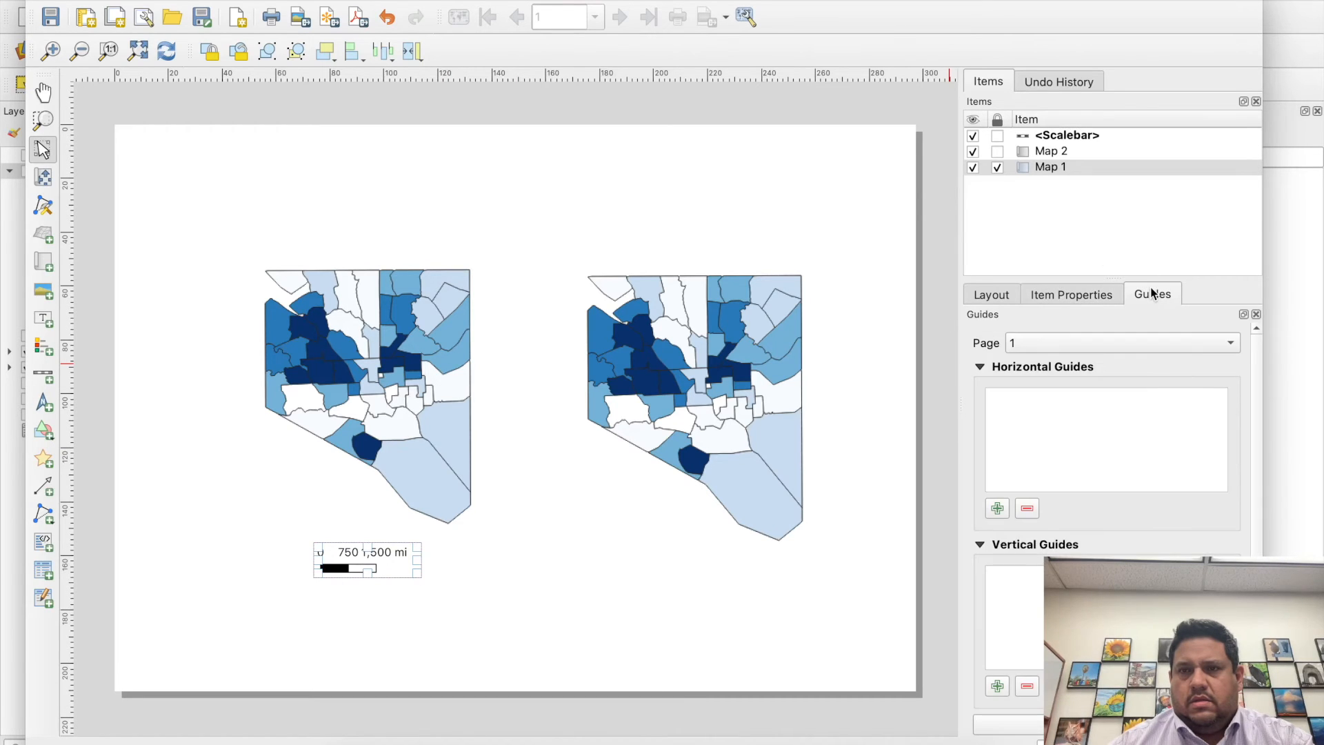
pyautogui.click(997, 295)
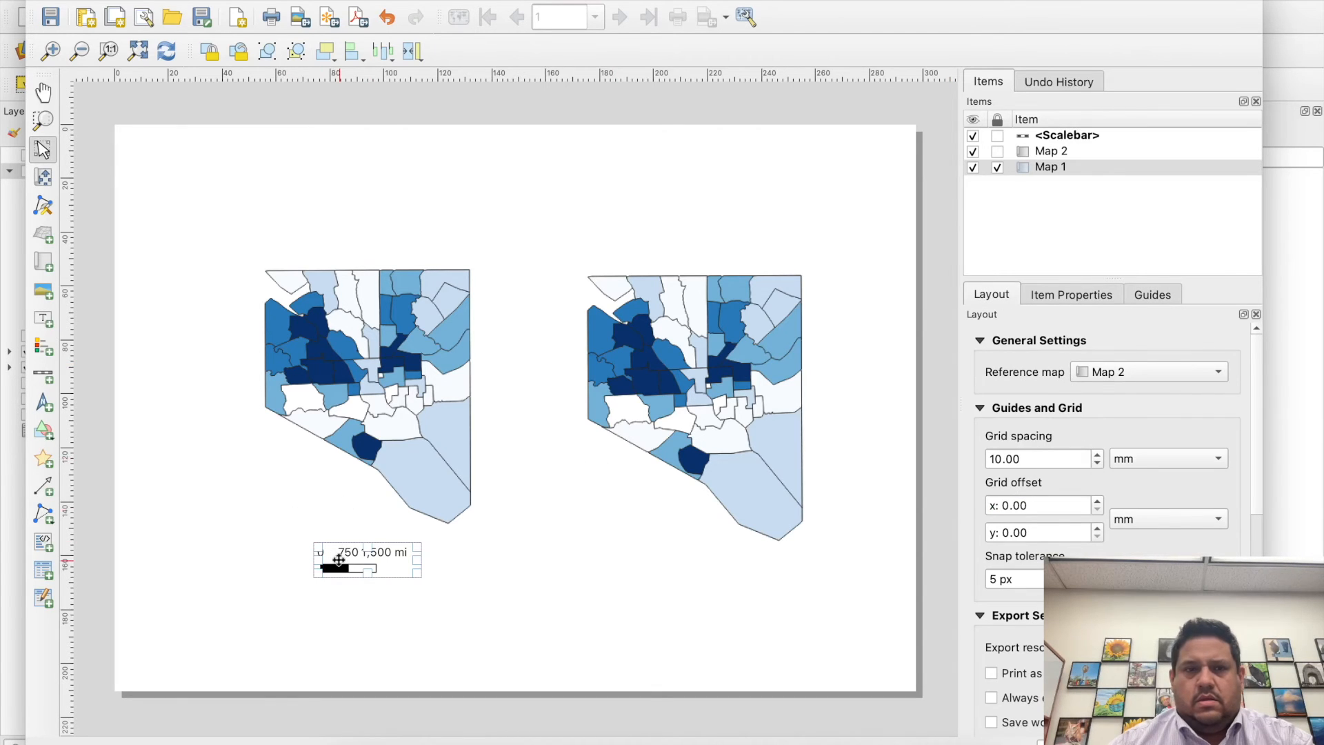
pyautogui.press('Delete')
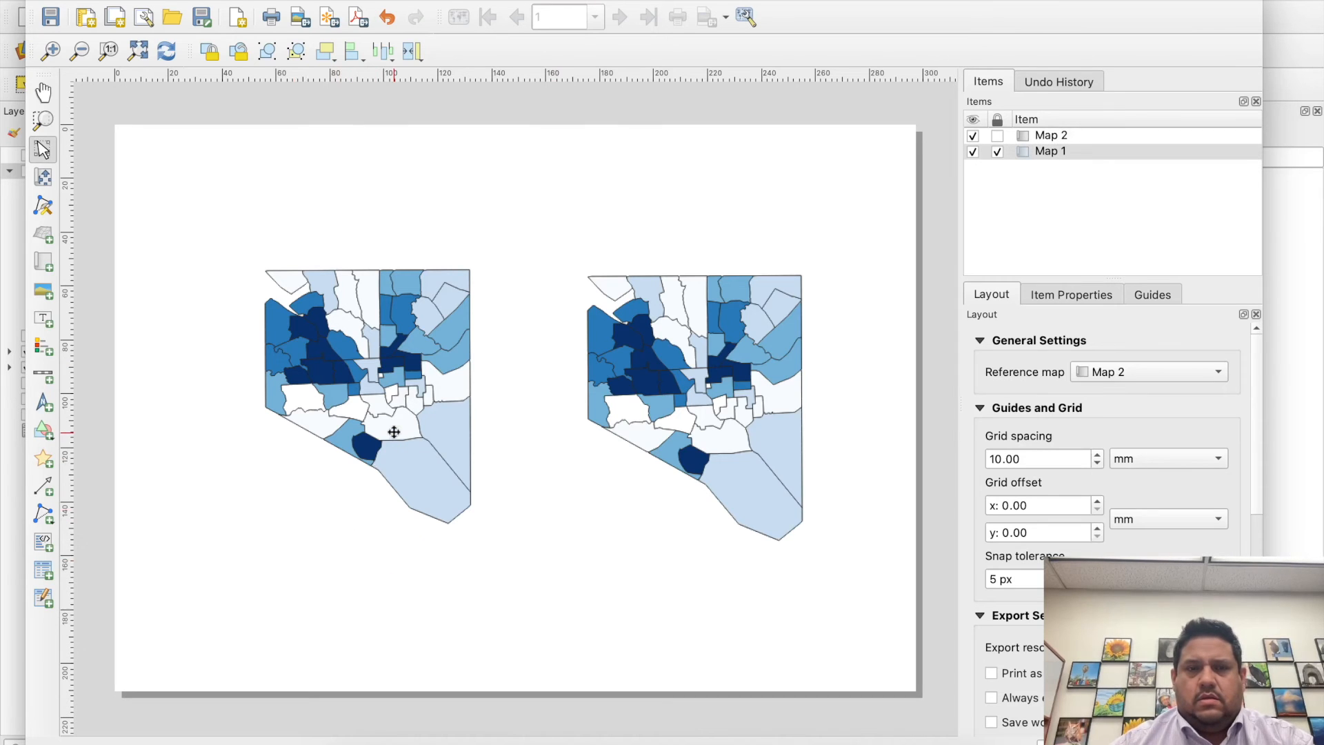
# - Unlock Map 1 and set its CRS to EPSG:32600 - WGS 84 / UTM grid system (northern hemisphere)
pyautogui.click(997, 152)
pyautogui.click(477, 339)
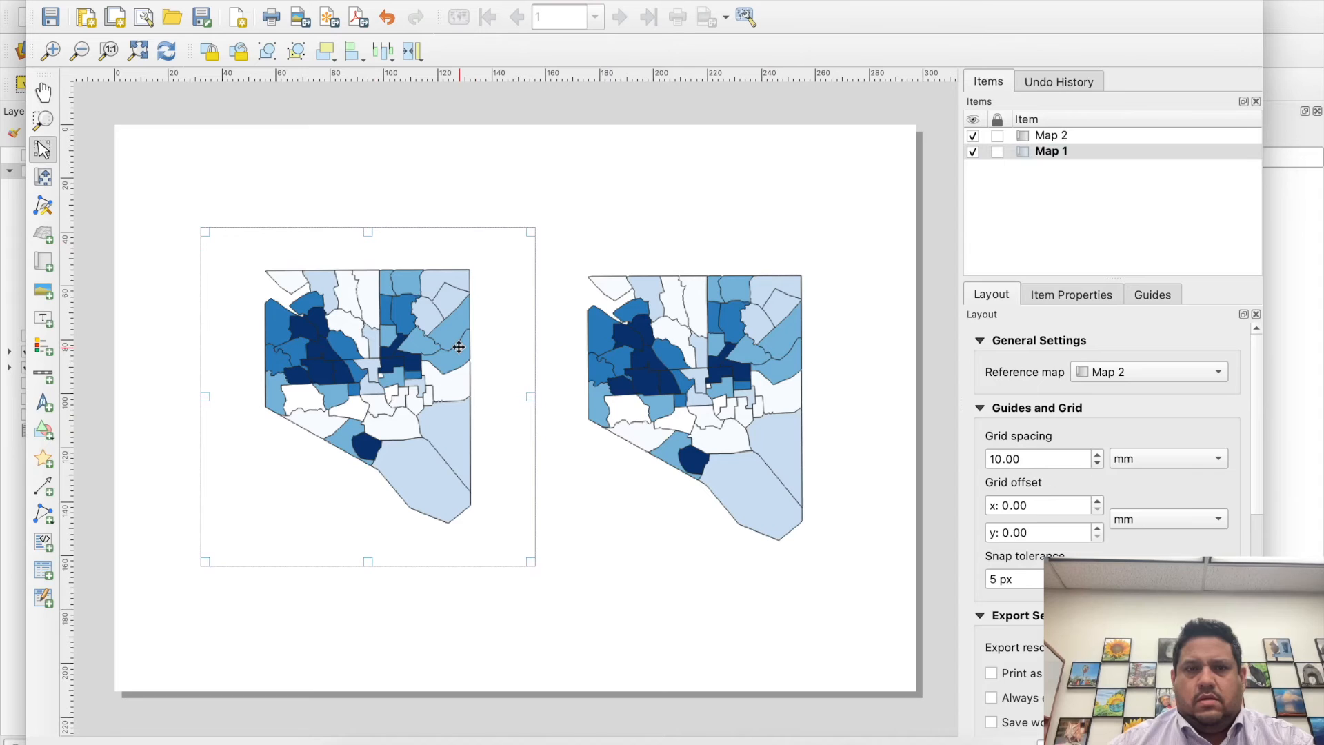
pyautogui.rightClick(458, 347)
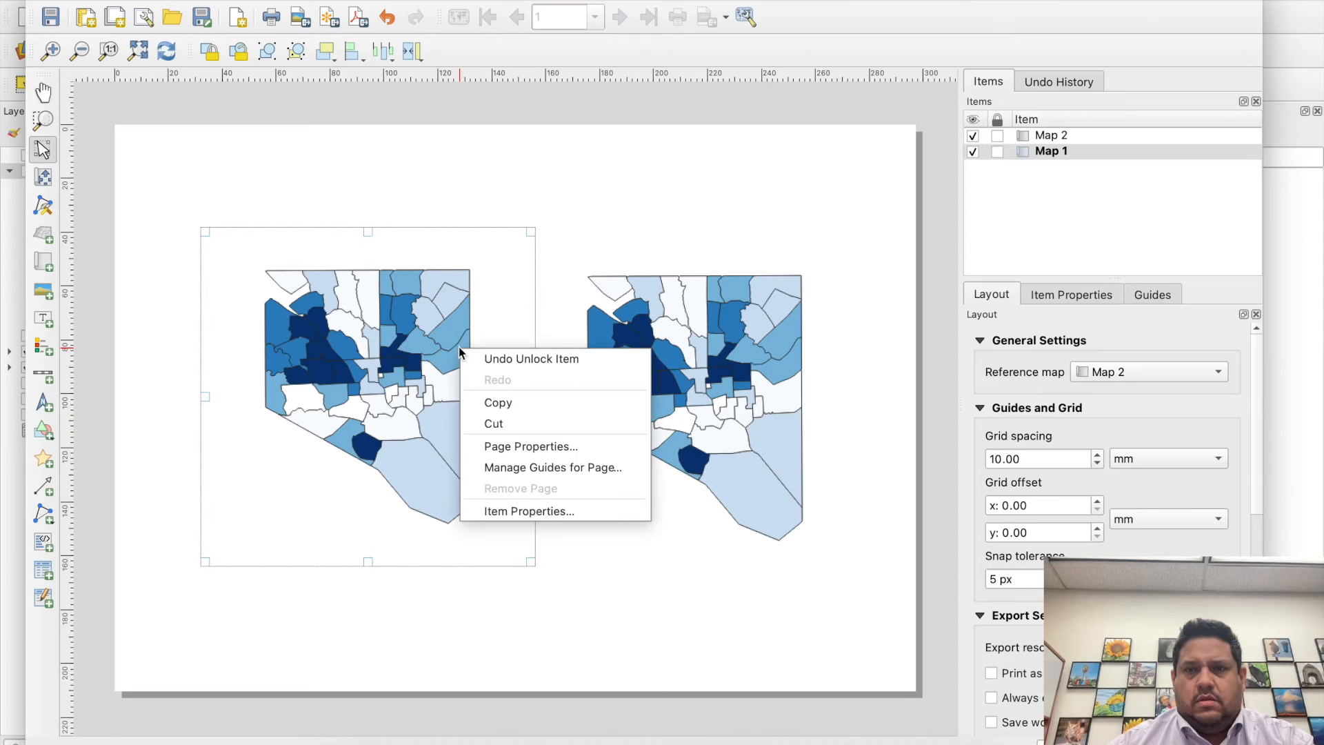
pyautogui.click(590, 509)
pyautogui.click(1124, 475)
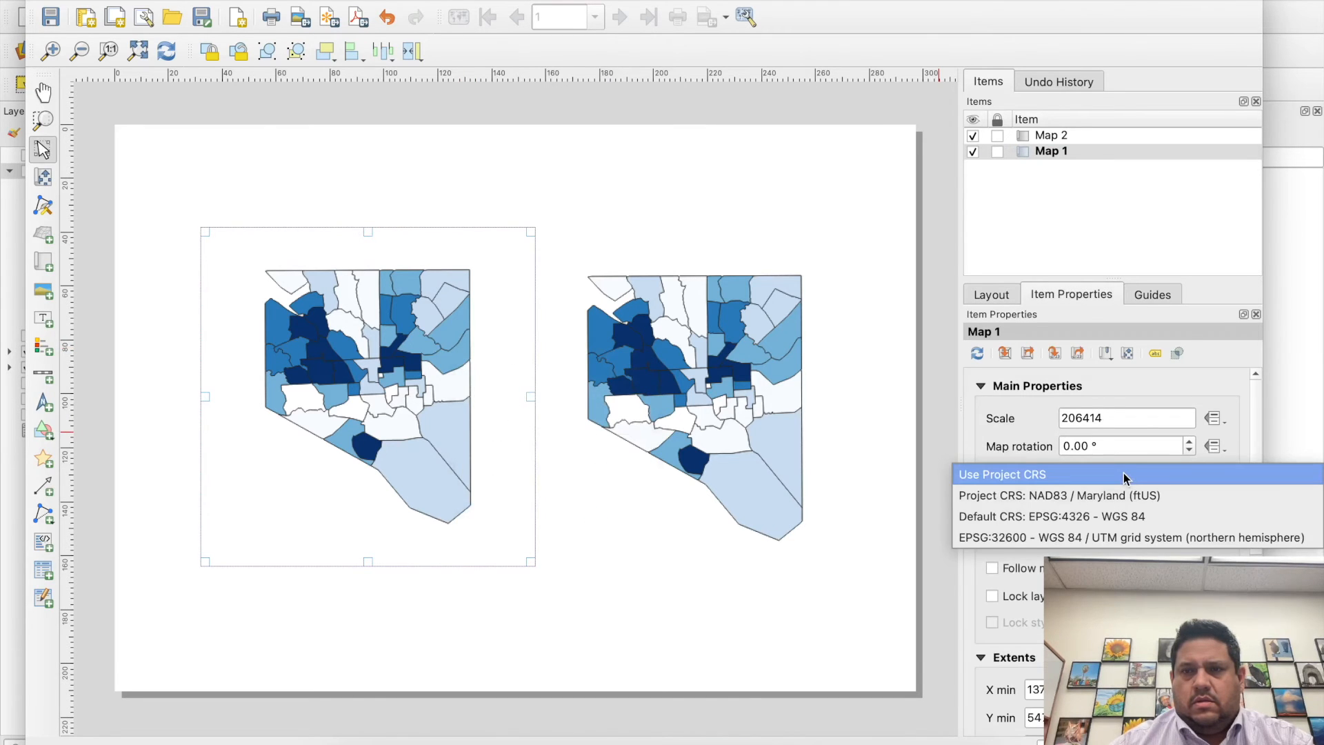
pyautogui.click(1098, 540)
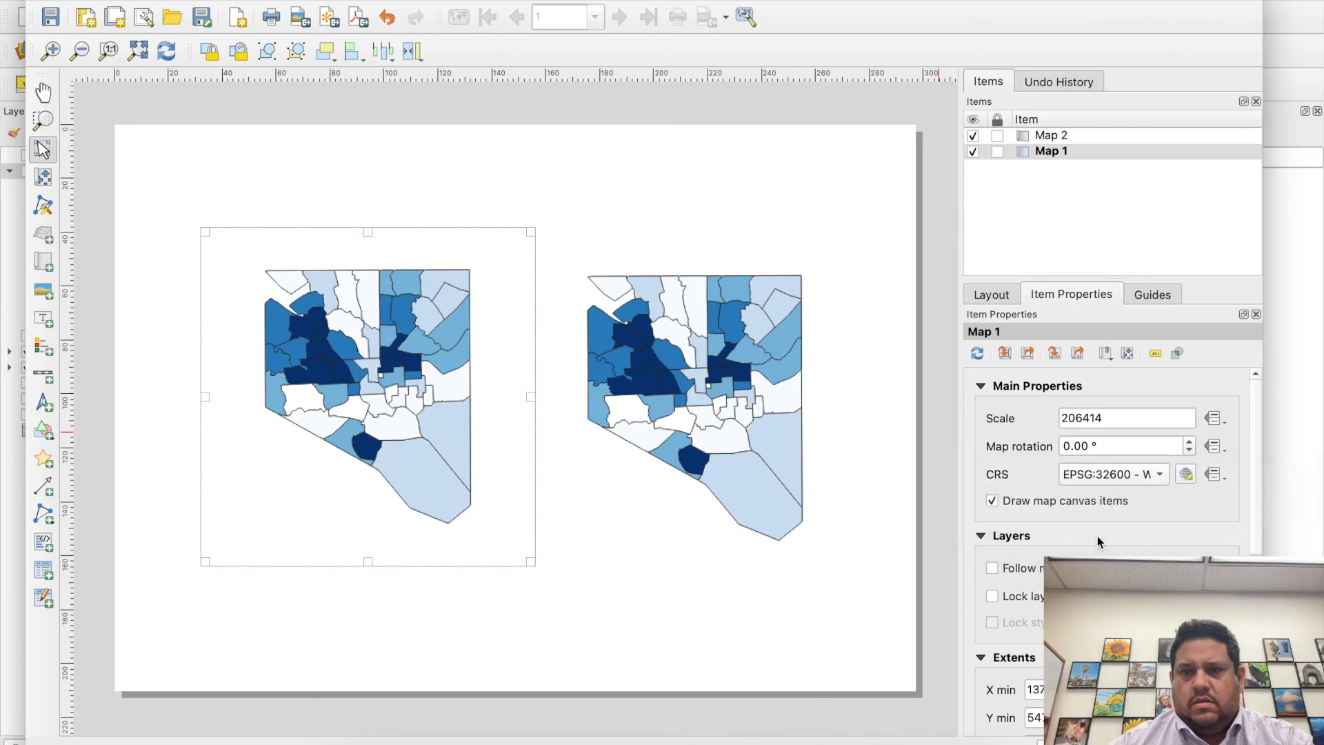
# - Try the default CRS EPSG:4326 - WGS 84 on Map 2 and on Map 1
pyautogui.click(725, 421)
pyautogui.click(1128, 474)
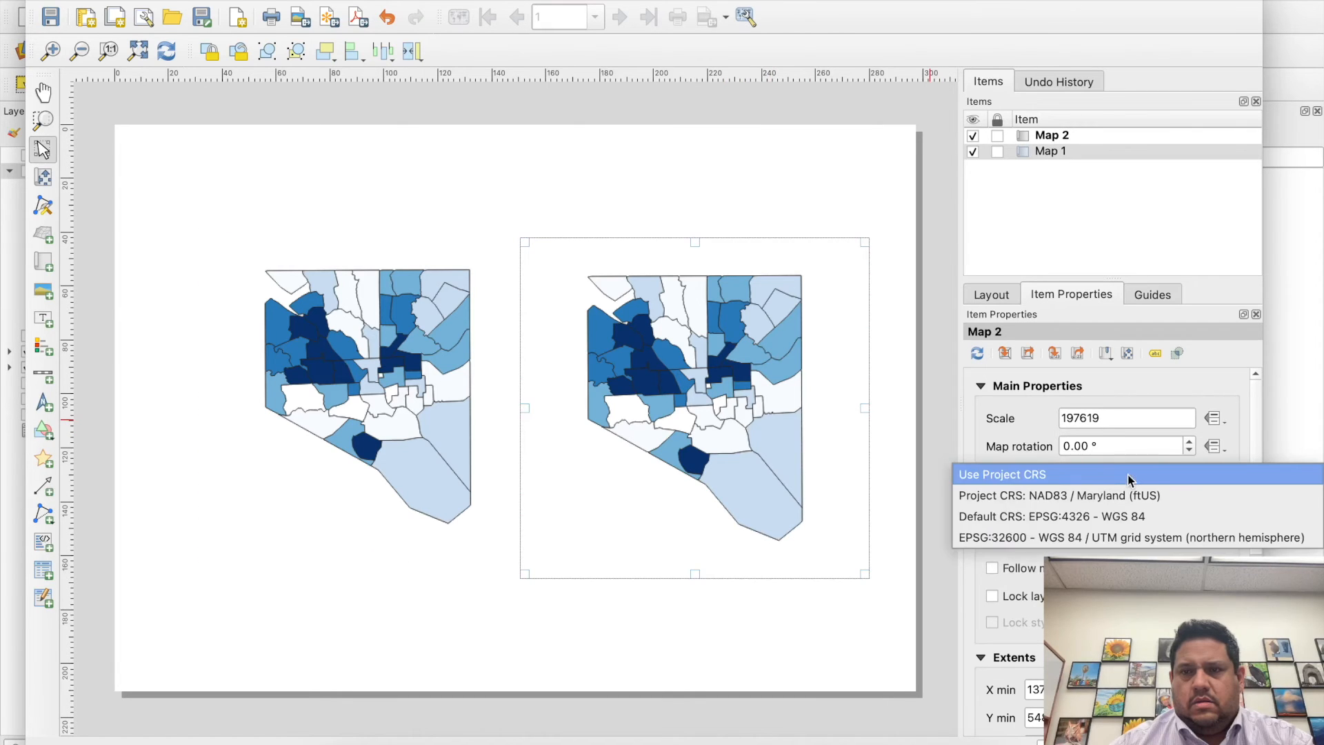
pyautogui.click(1100, 520)
pyautogui.click(355, 458)
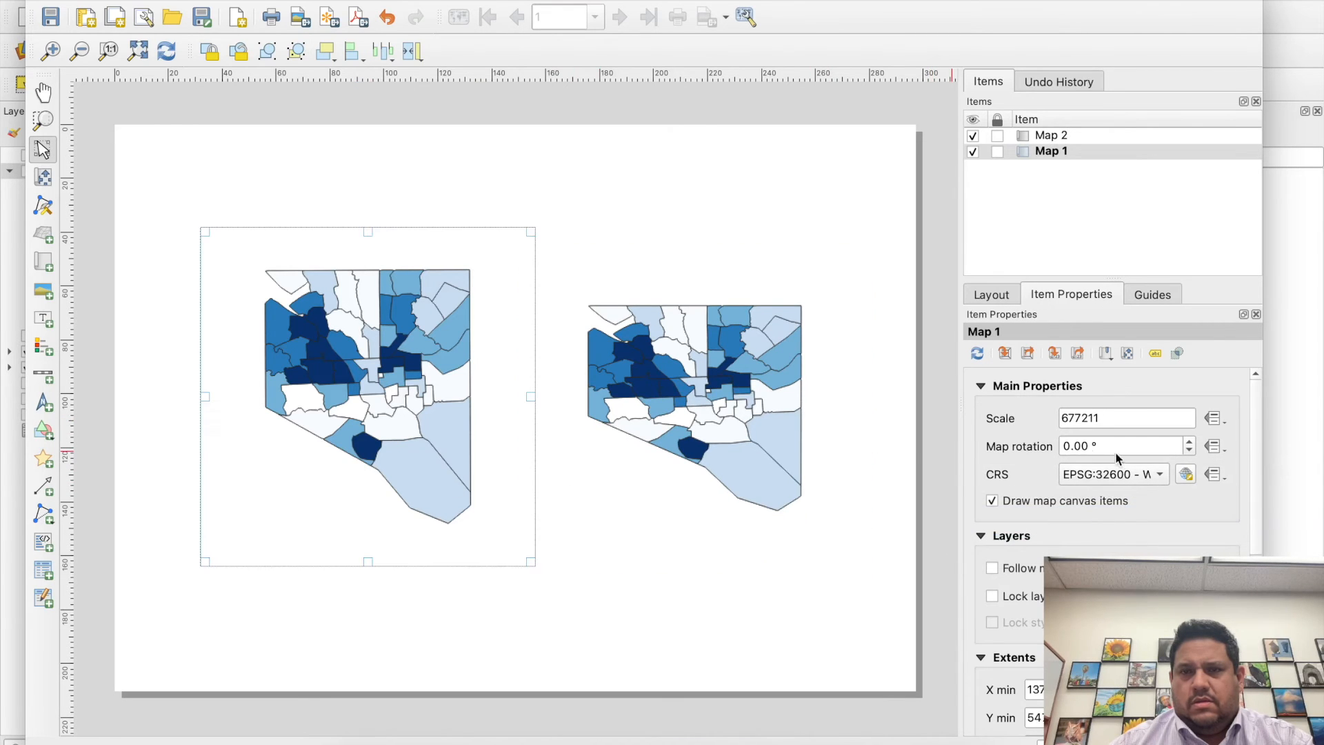
pyautogui.click(1117, 475)
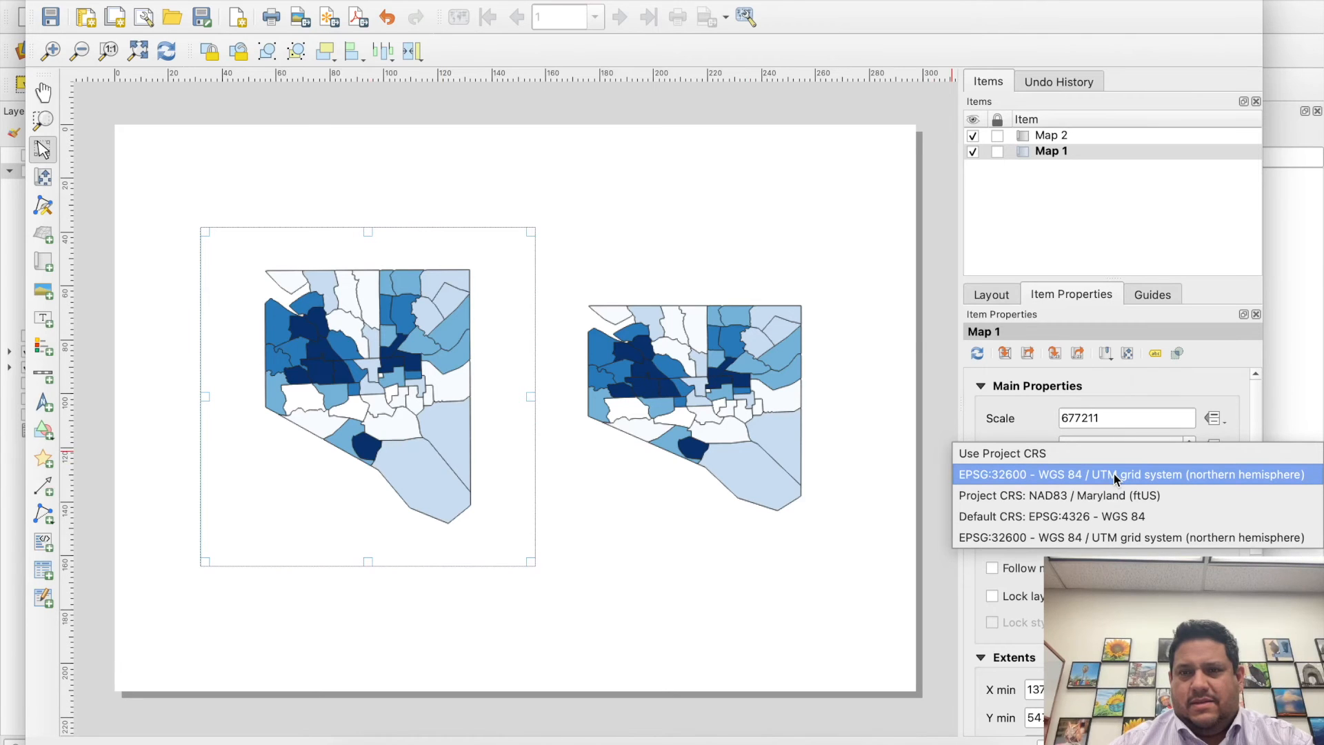
pyautogui.click(1094, 515)
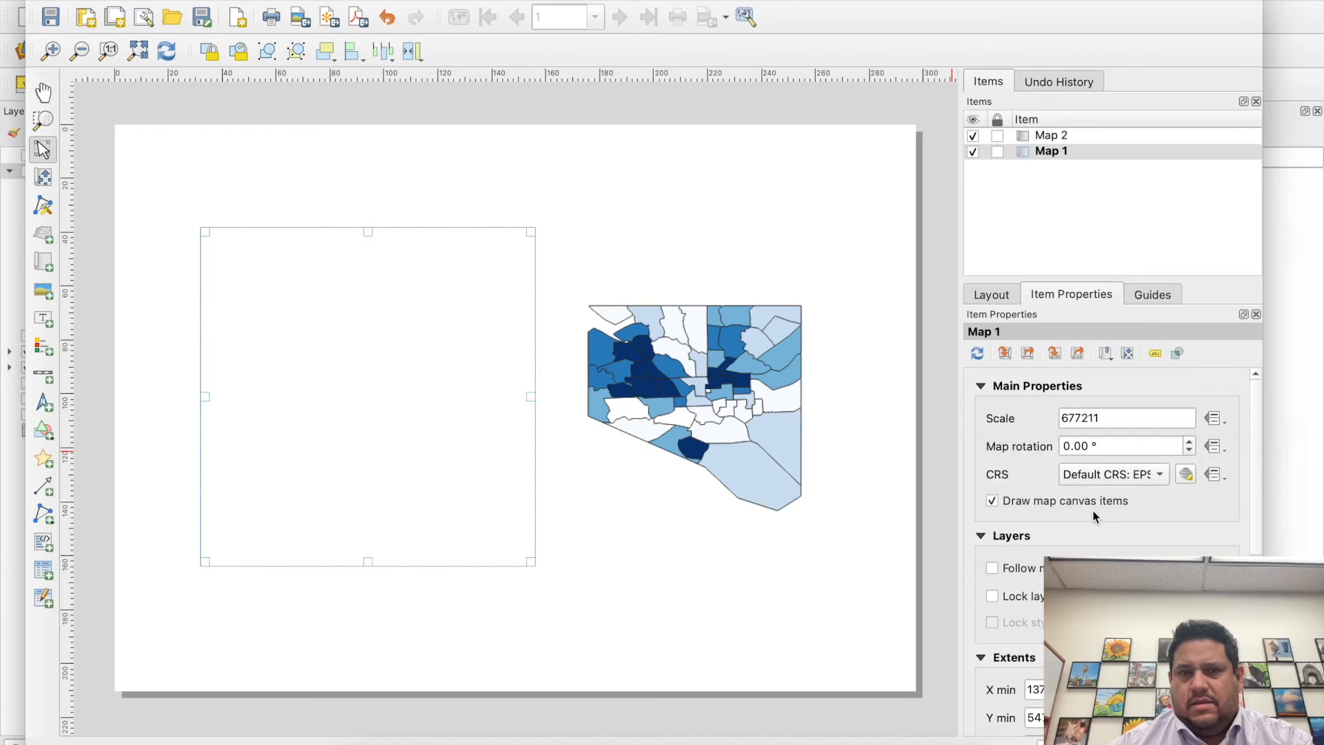
# - Set the CRS of both Map 1 and Map 2 back to Use Project CRS
pyautogui.click(1110, 475)
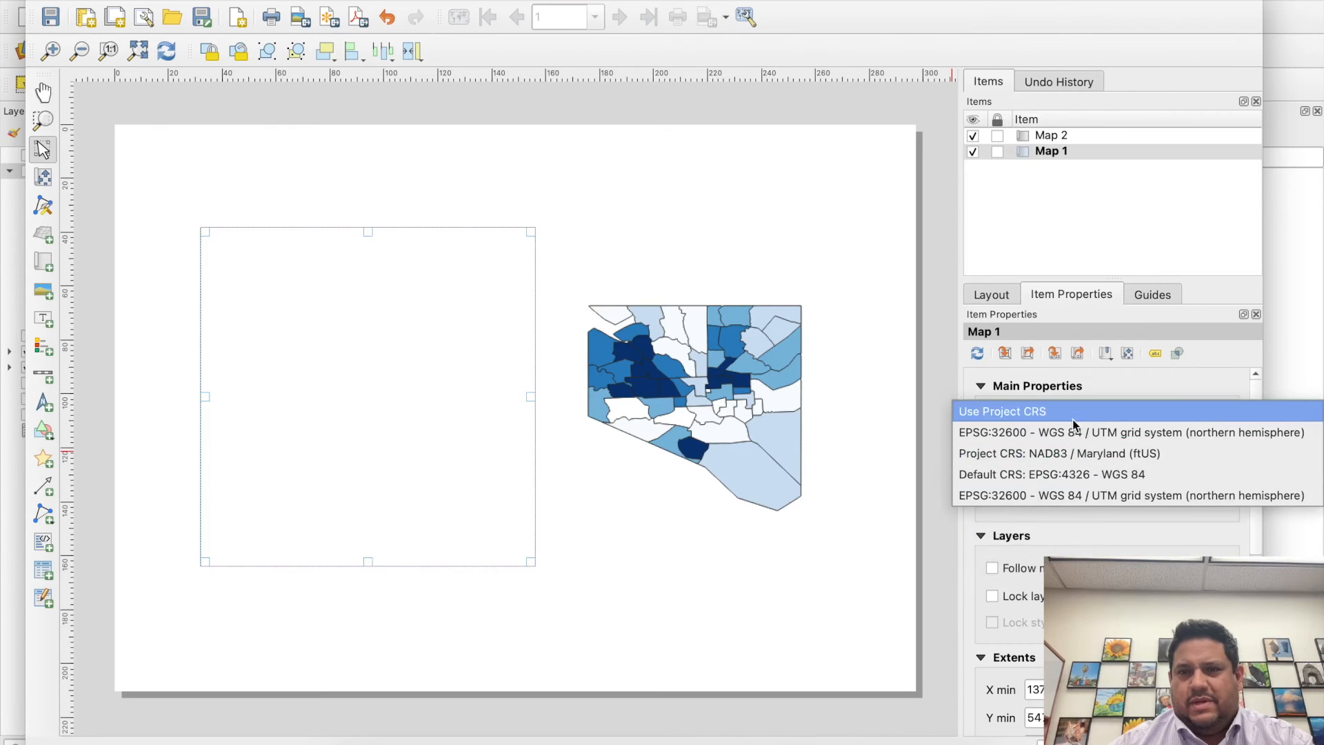
pyautogui.click(1074, 413)
pyautogui.click(737, 426)
pyautogui.click(1111, 475)
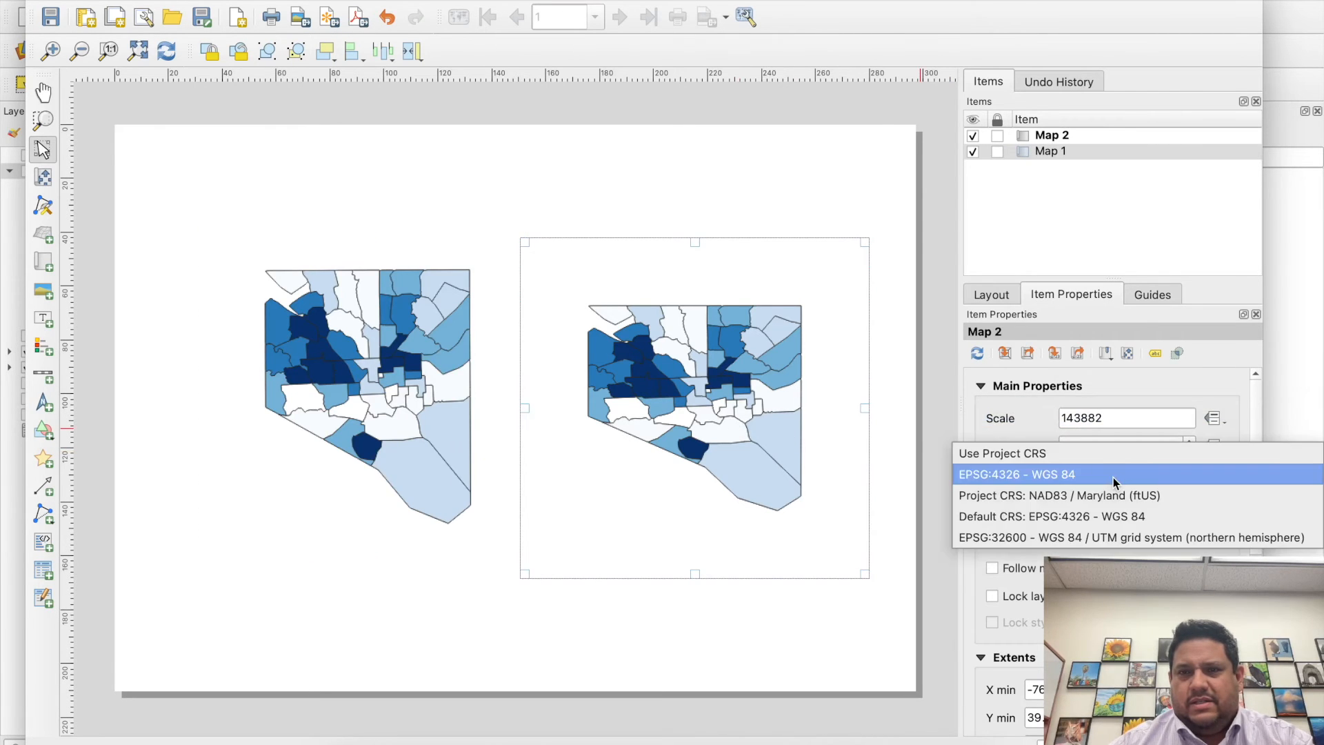
pyautogui.click(1099, 456)
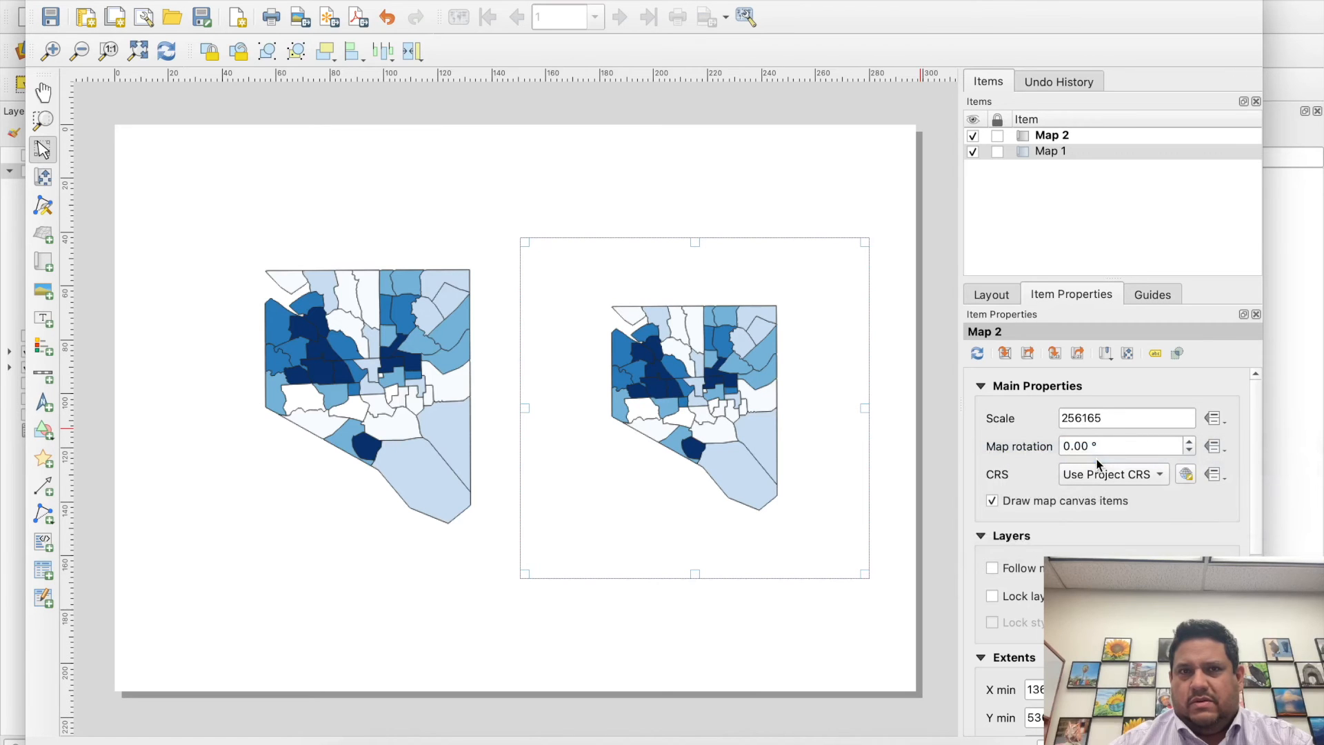
# - Assign the project CRS NAD83 / Maryland (ftUS) explicitly to Map 2 and to Map 1
pyautogui.click(1109, 479)
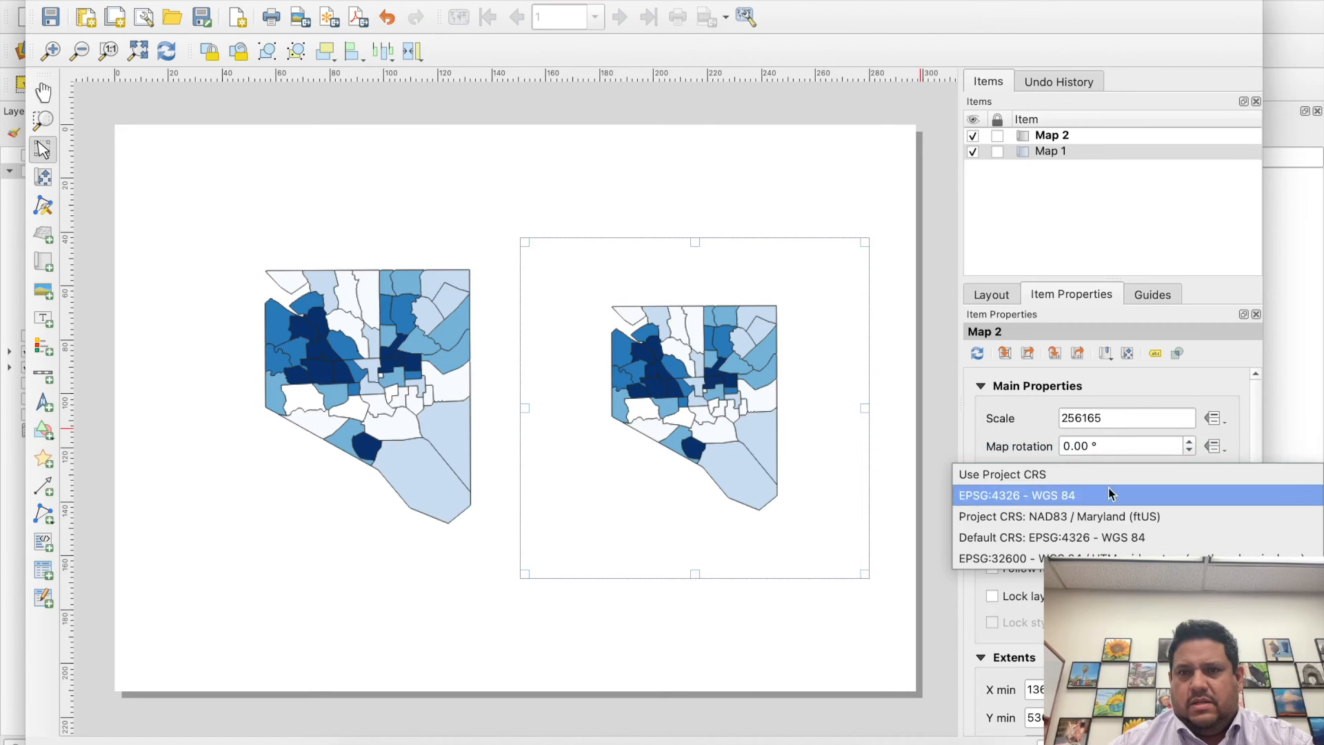
pyautogui.click(1108, 520)
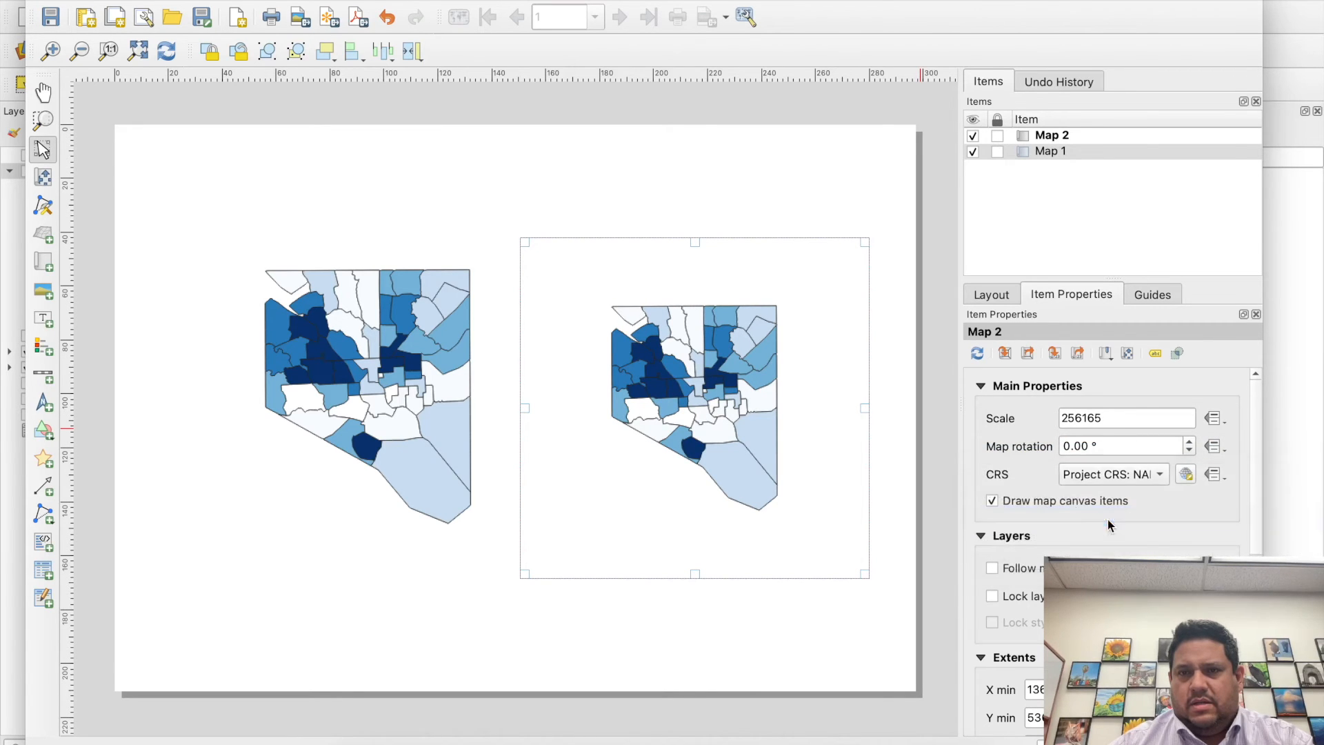
pyautogui.click(388, 450)
pyautogui.click(1092, 474)
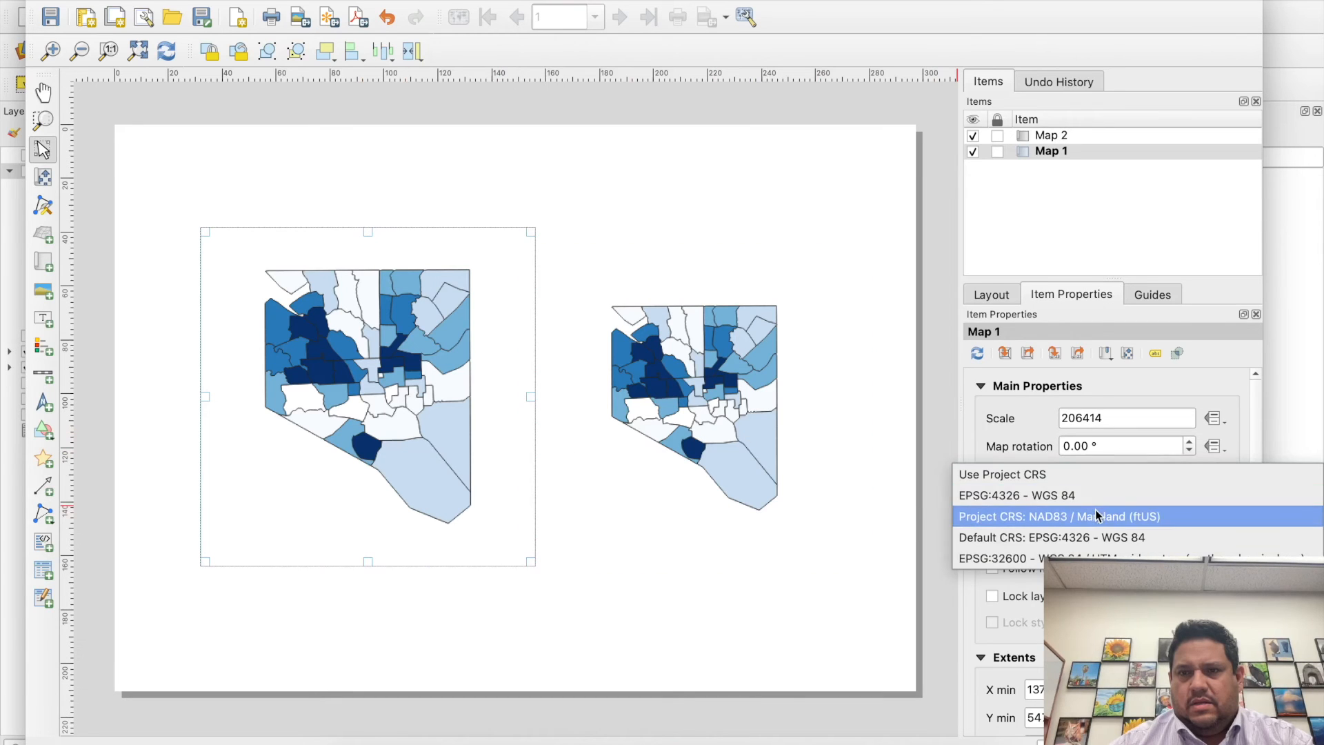
pyautogui.click(1097, 507)
# - Enlarge the Map 2 frame from its upper-left corner to about 146 by 137 mm
pyautogui.click(698, 403)
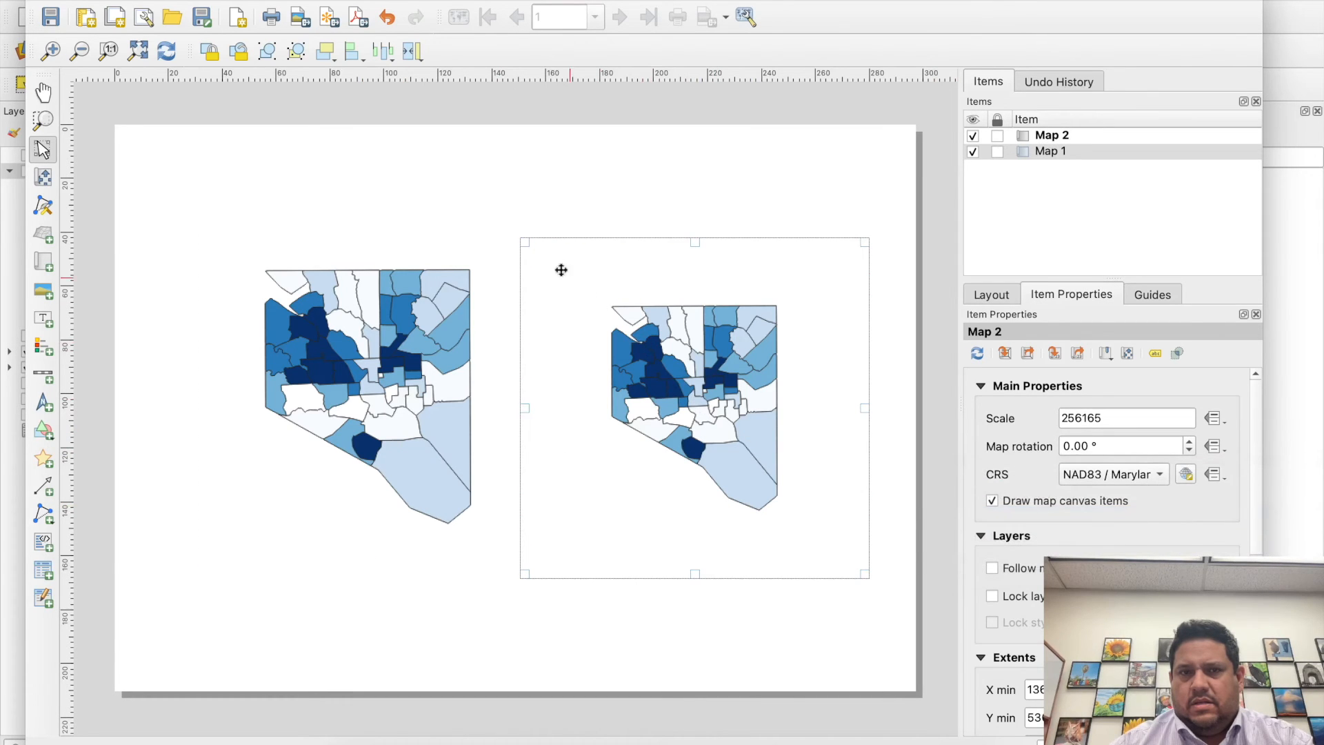
pyautogui.moveTo(525, 242); pyautogui.dragTo(479, 211)
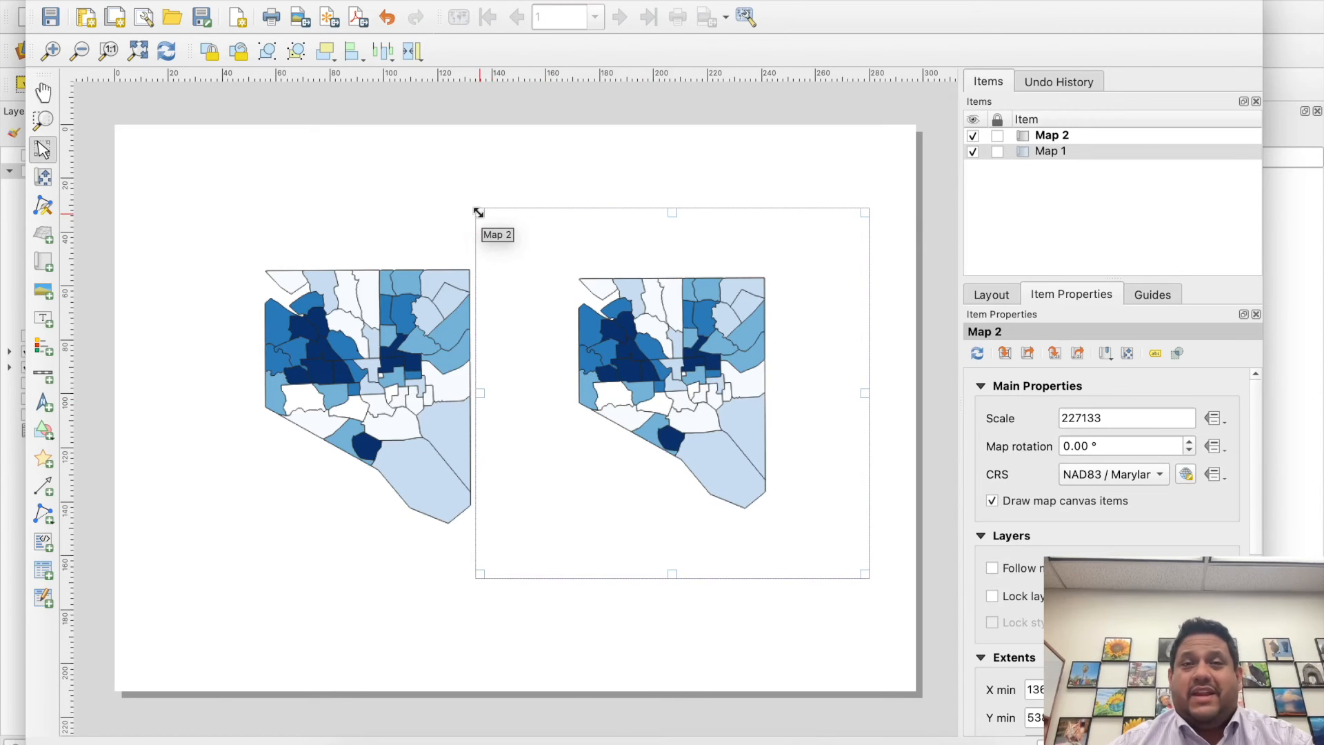
# - Try a scale bar for Map 2 near the page's lower edge, and delete it
pyautogui.click(43, 374)
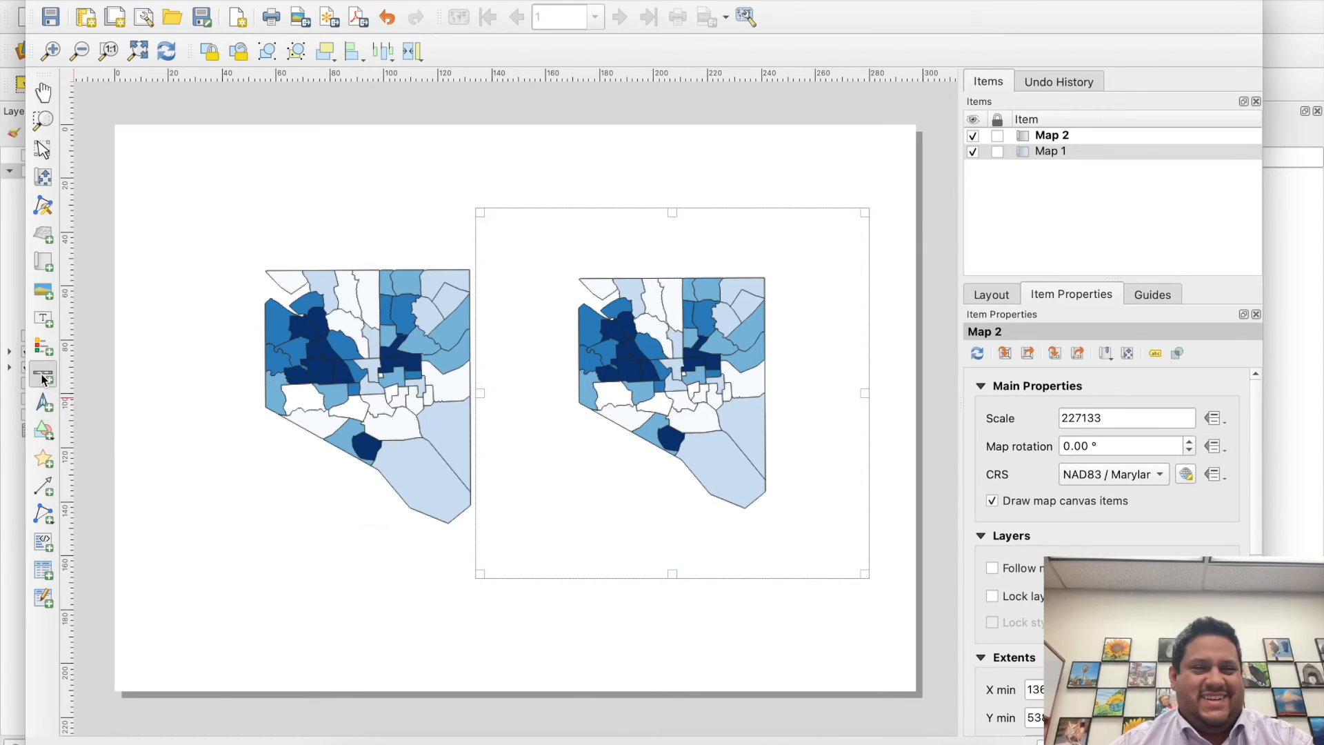
pyautogui.moveTo(319, 600); pyautogui.dragTo(489, 634)
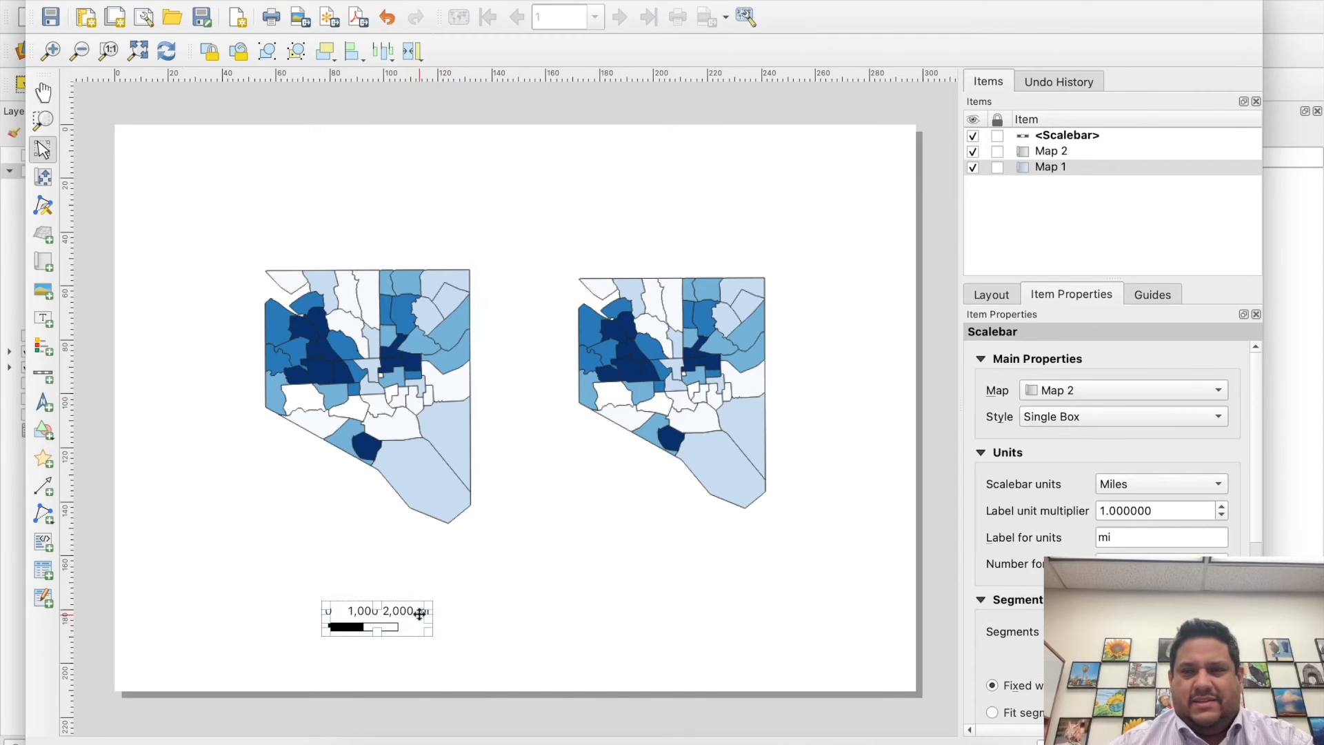
pyautogui.press('Delete')
pyautogui.click(428, 532)
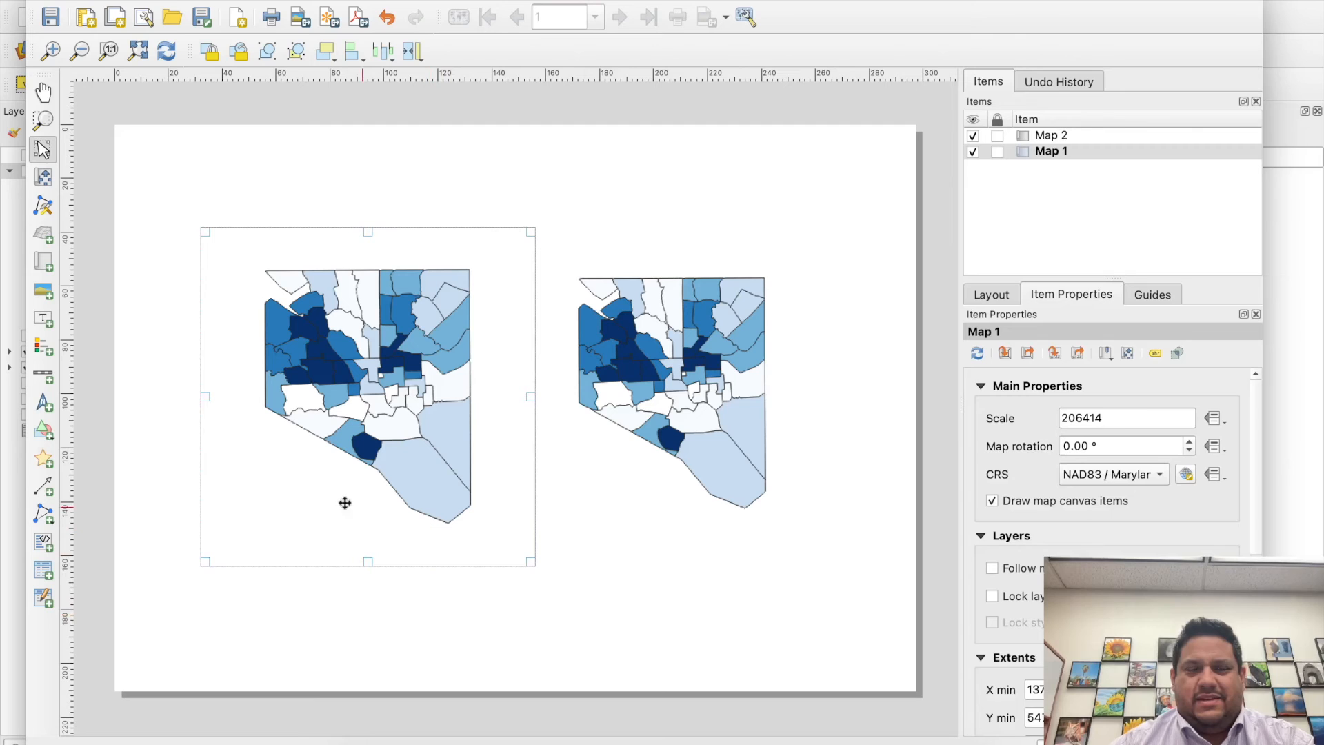
# - Try to add a scale bar inside the Map 1 frame, just below the city outline
pyautogui.rightClick(47, 374)
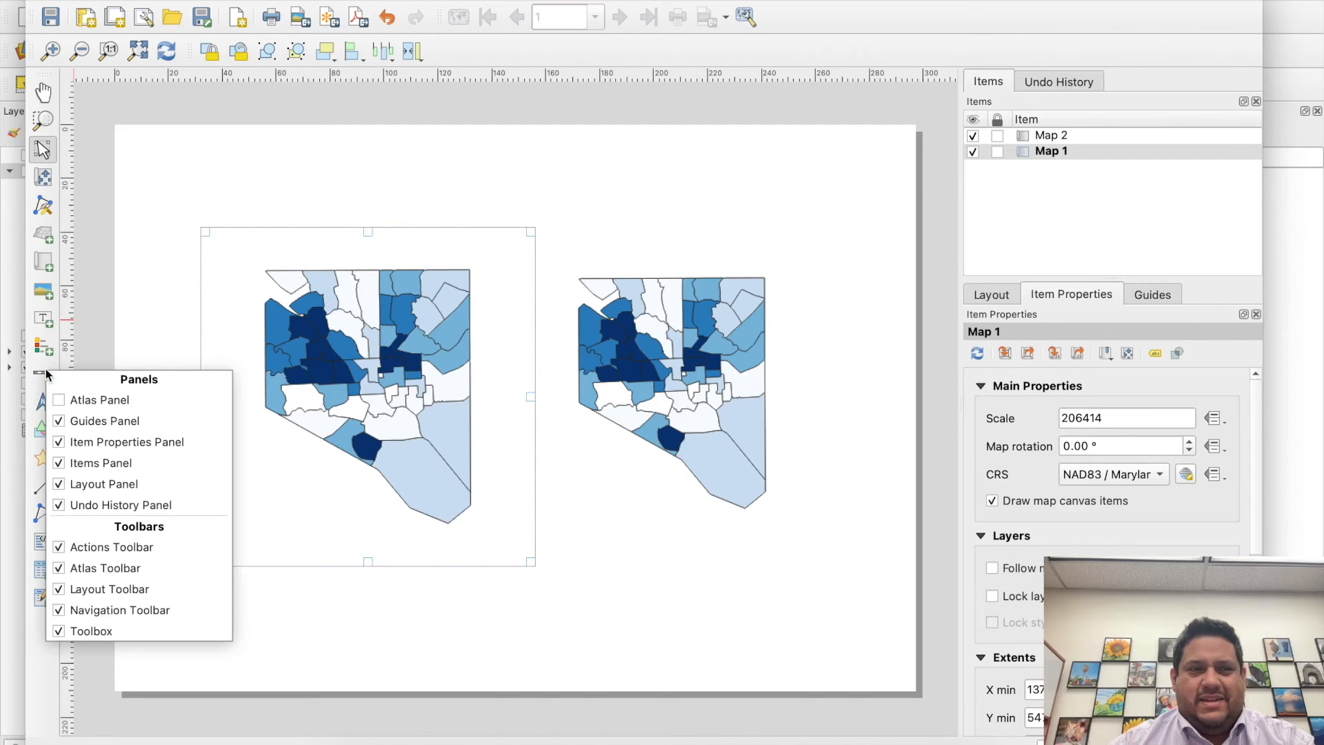
pyautogui.click(43, 377)
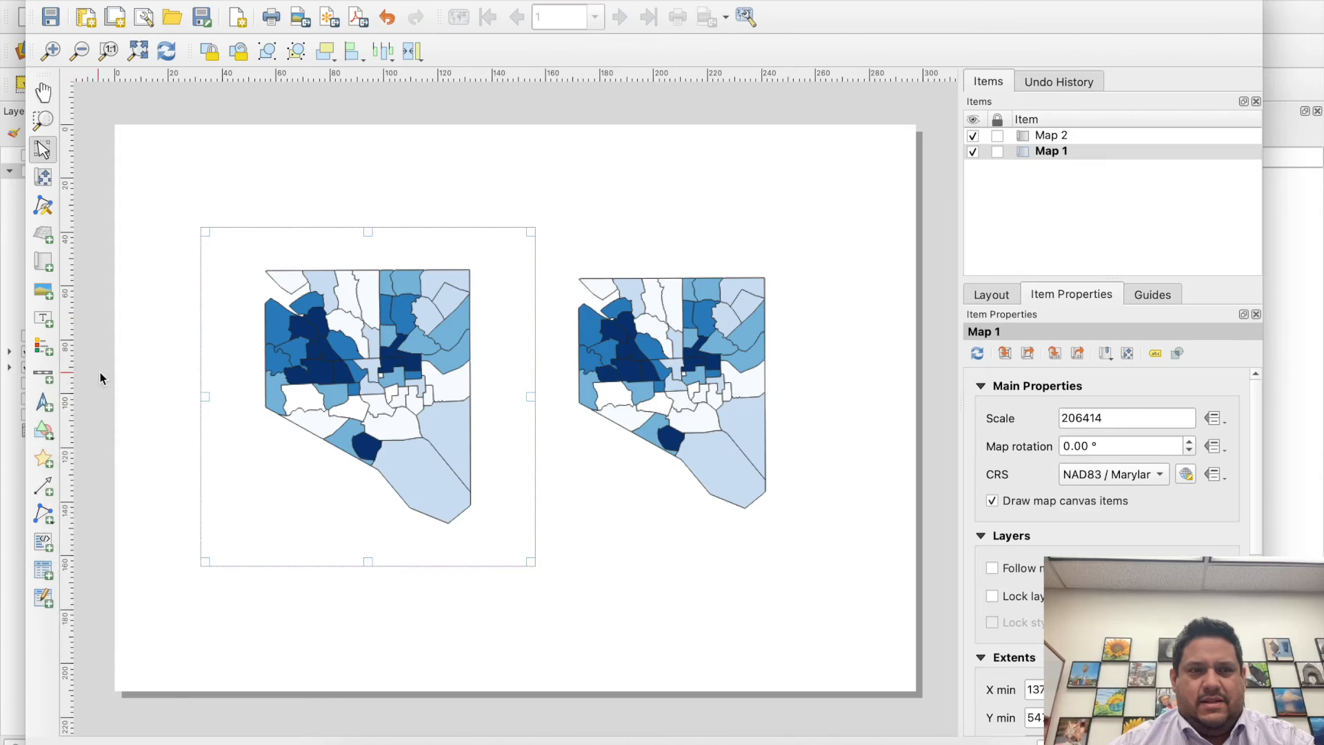
pyautogui.click(45, 377)
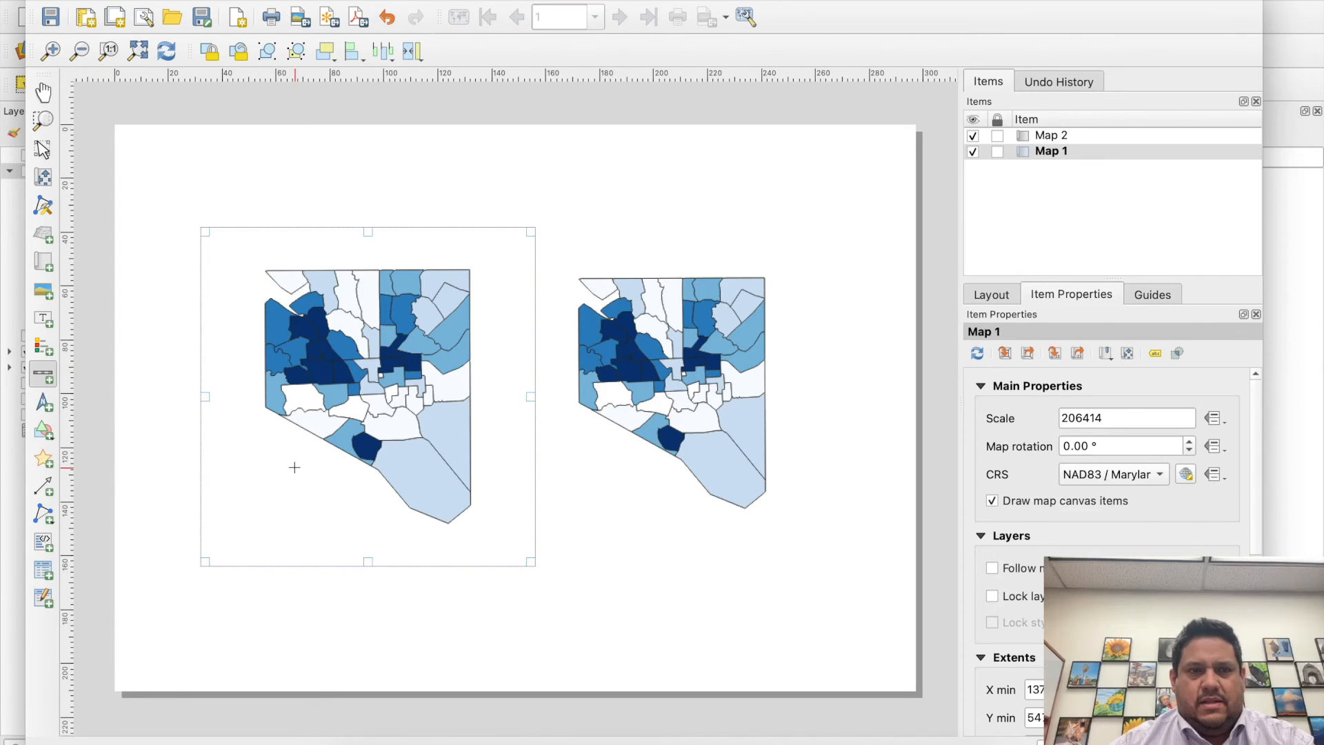
pyautogui.moveTo(339, 494); pyautogui.dragTo(478, 540)
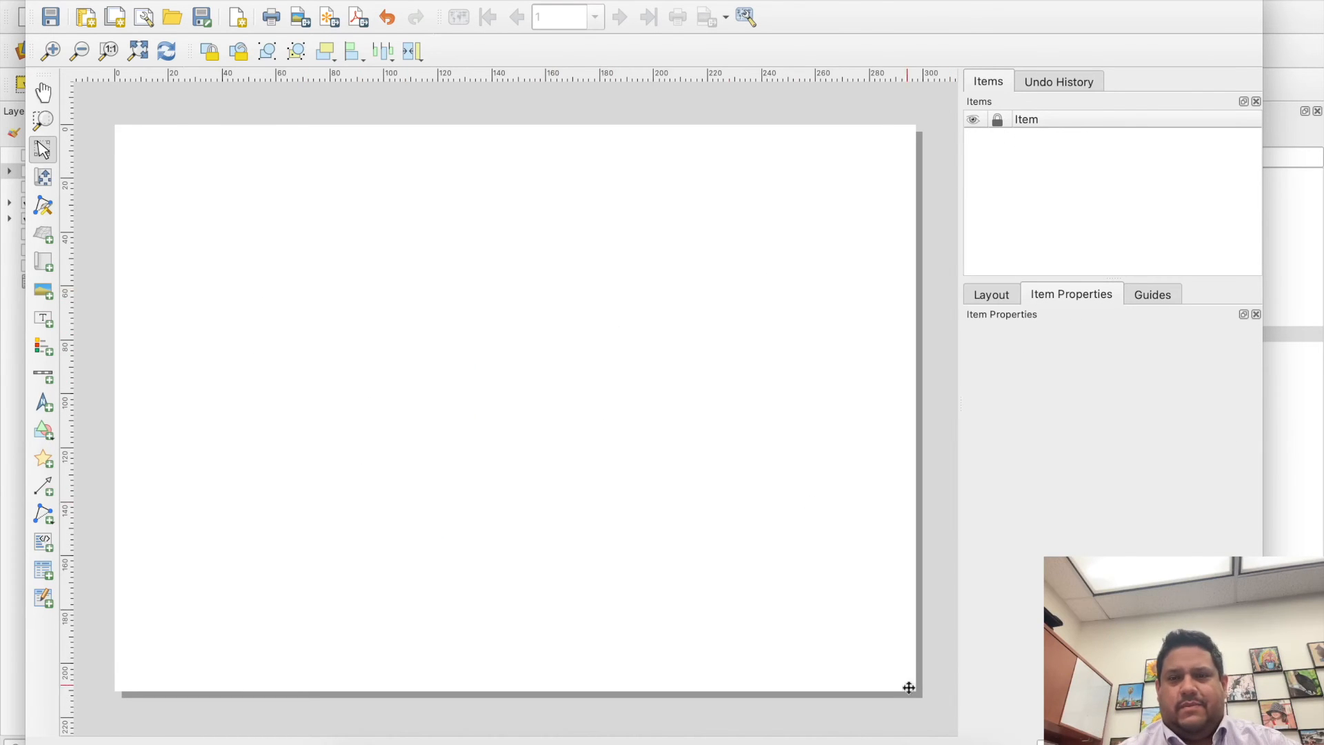
pyautogui.click(890, 741)
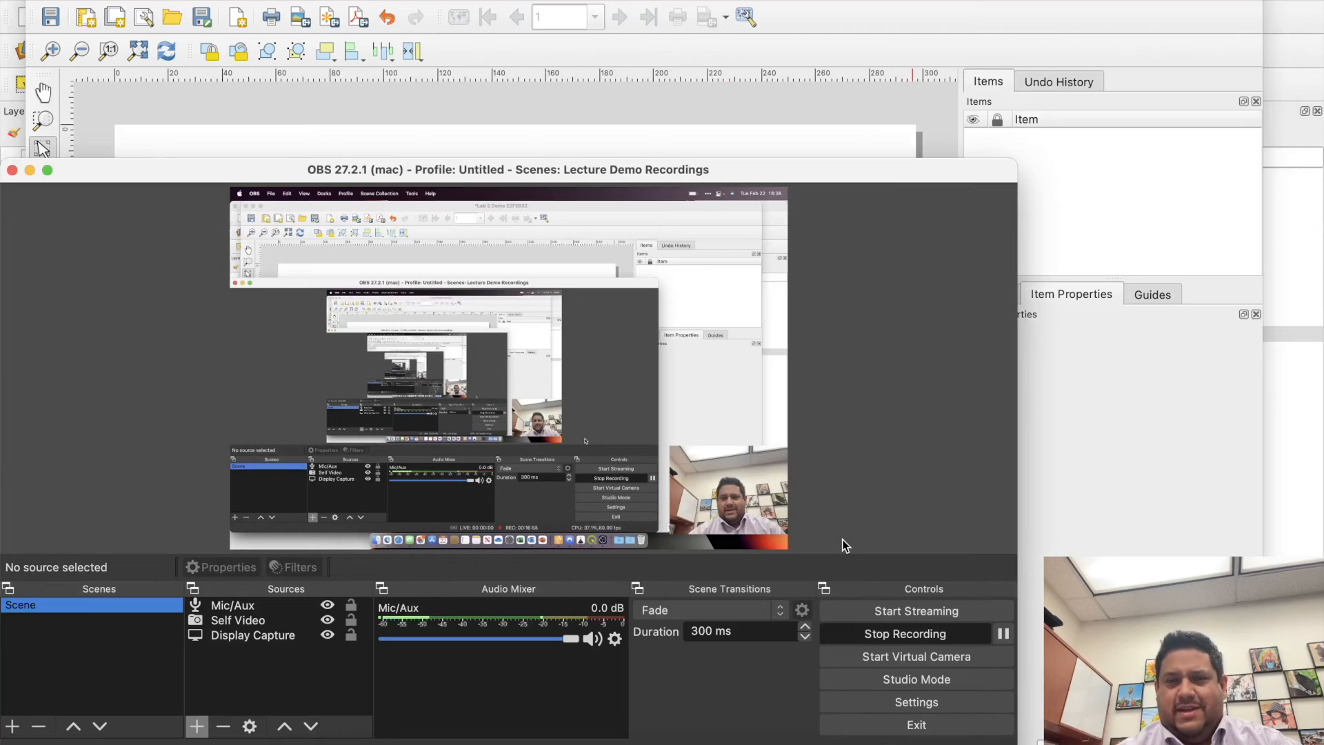
pyautogui.click(1006, 634)
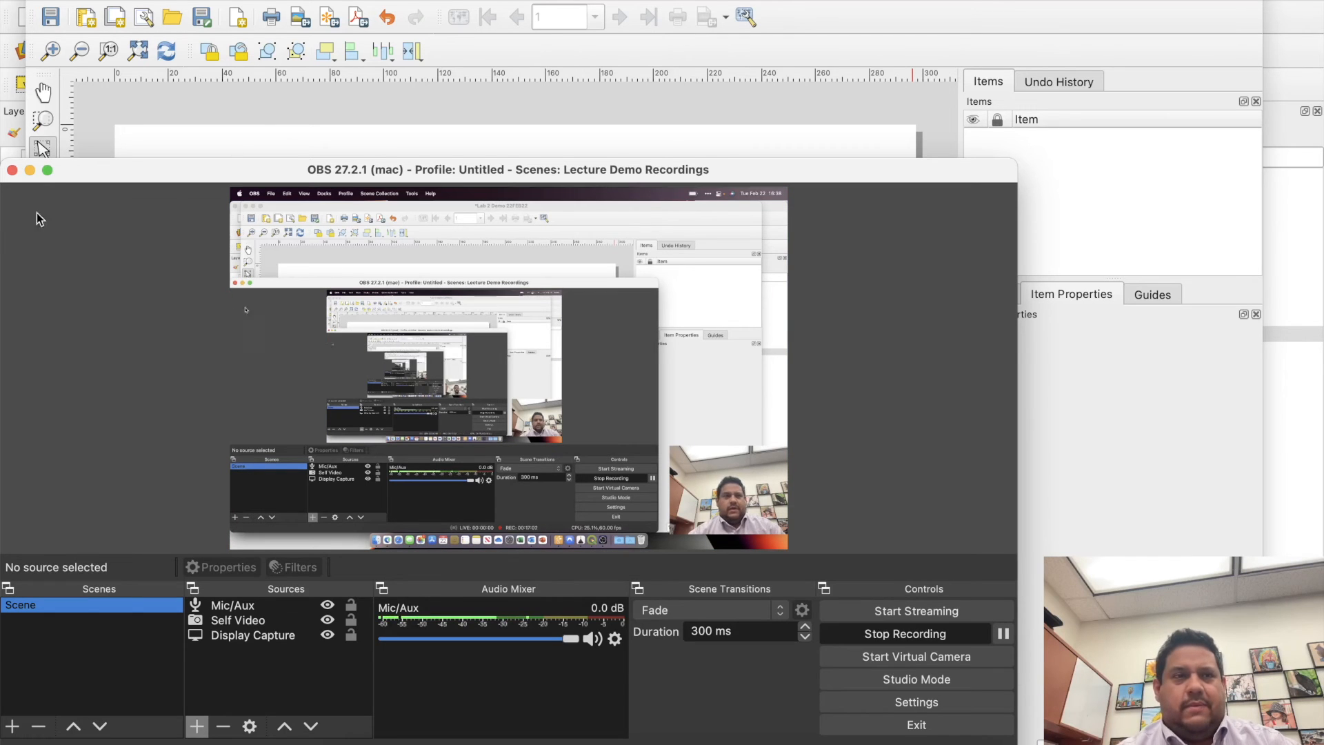
pyautogui.click(30, 169)
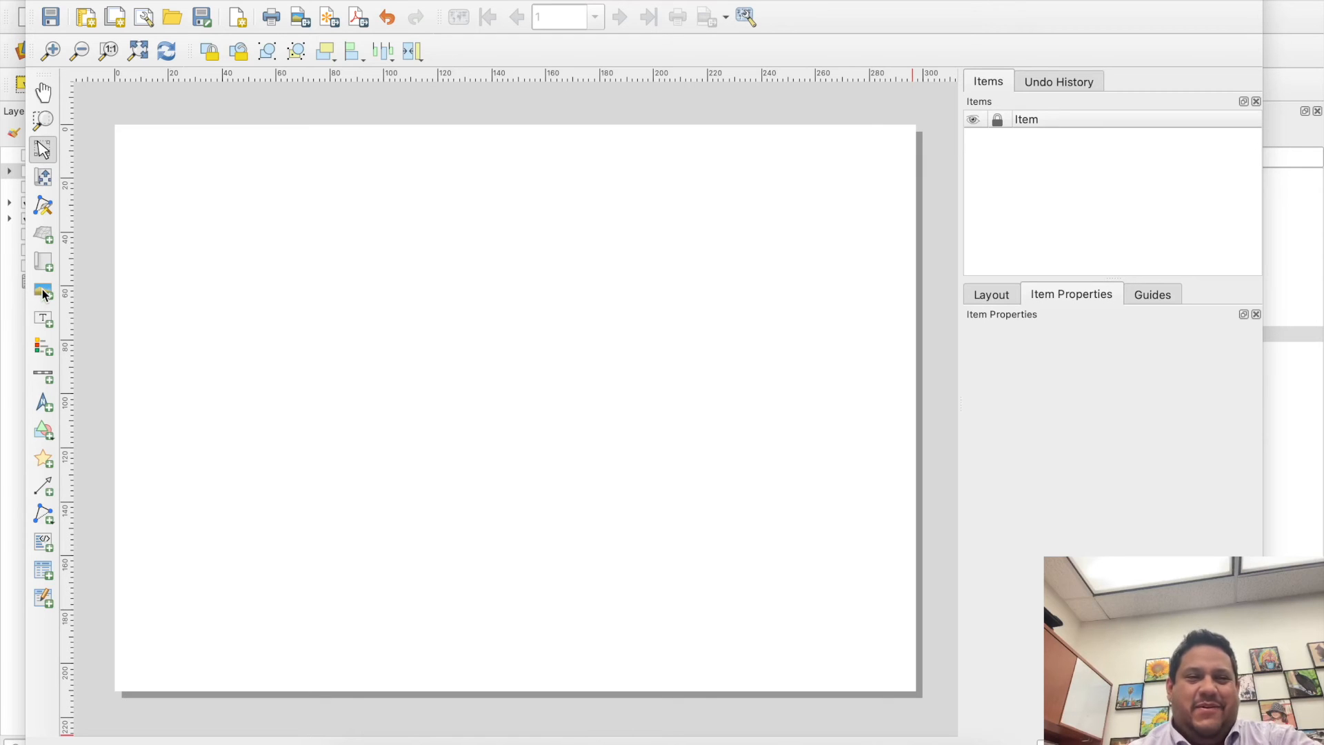
# - Add a map frame about 122 by 120 mm and set its CRS to WGS 84 (EPSG:4326)
pyautogui.click(43, 262)
pyautogui.moveTo(273, 205); pyautogui.dragTo(573, 526)
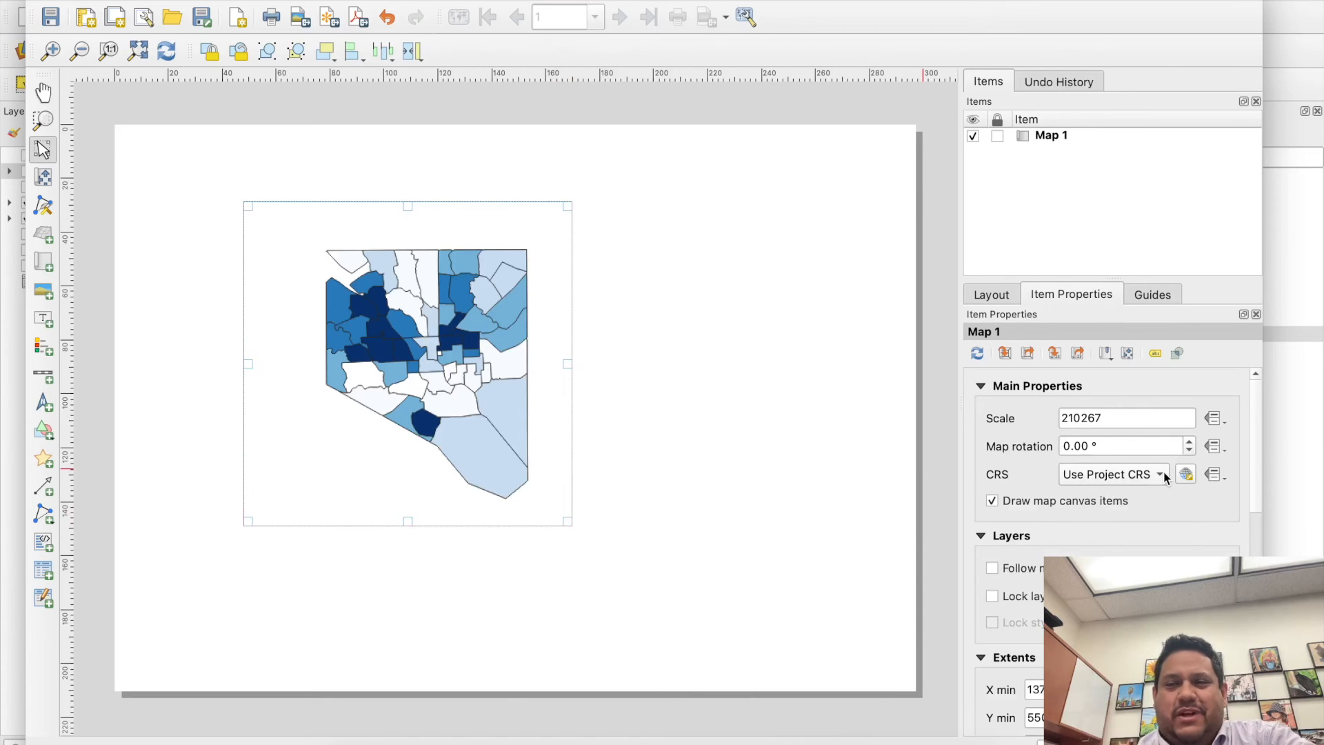
pyautogui.click(1186, 474)
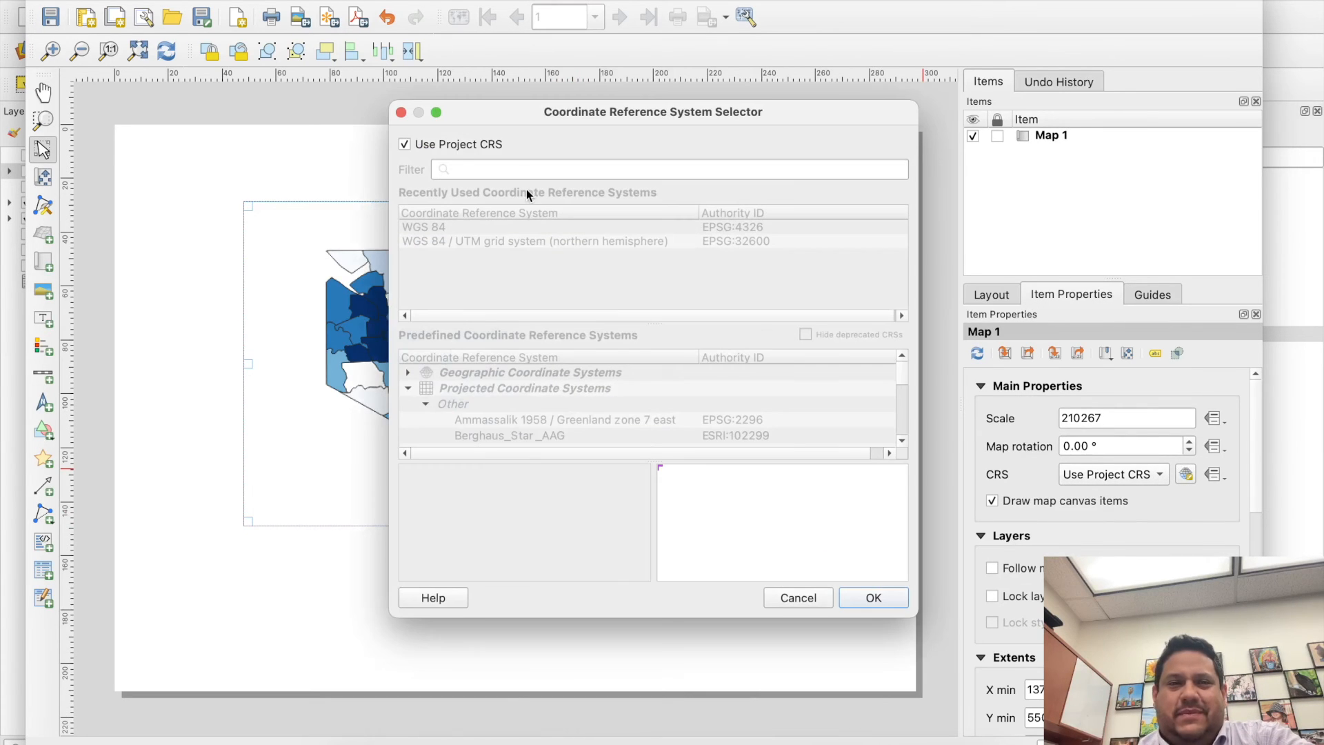
pyautogui.click(420, 144)
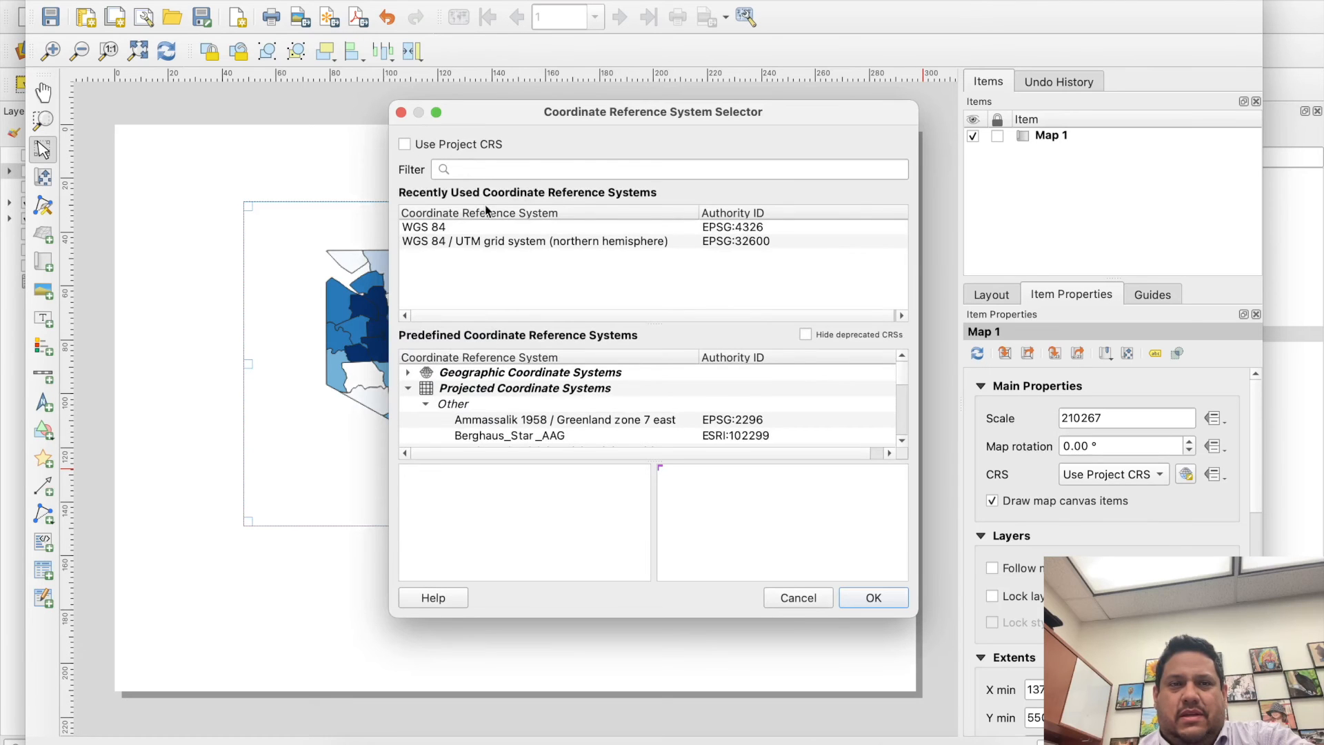
pyautogui.click(482, 226)
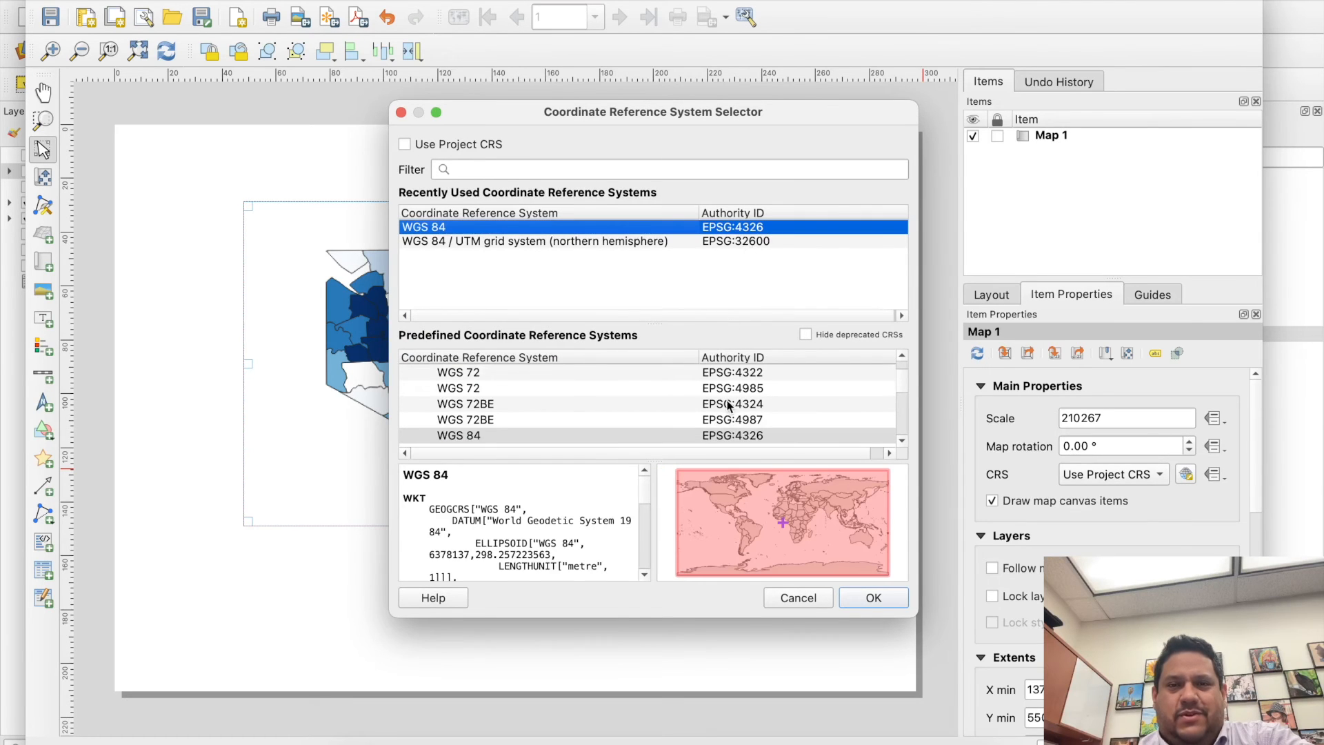
pyautogui.click(799, 521)
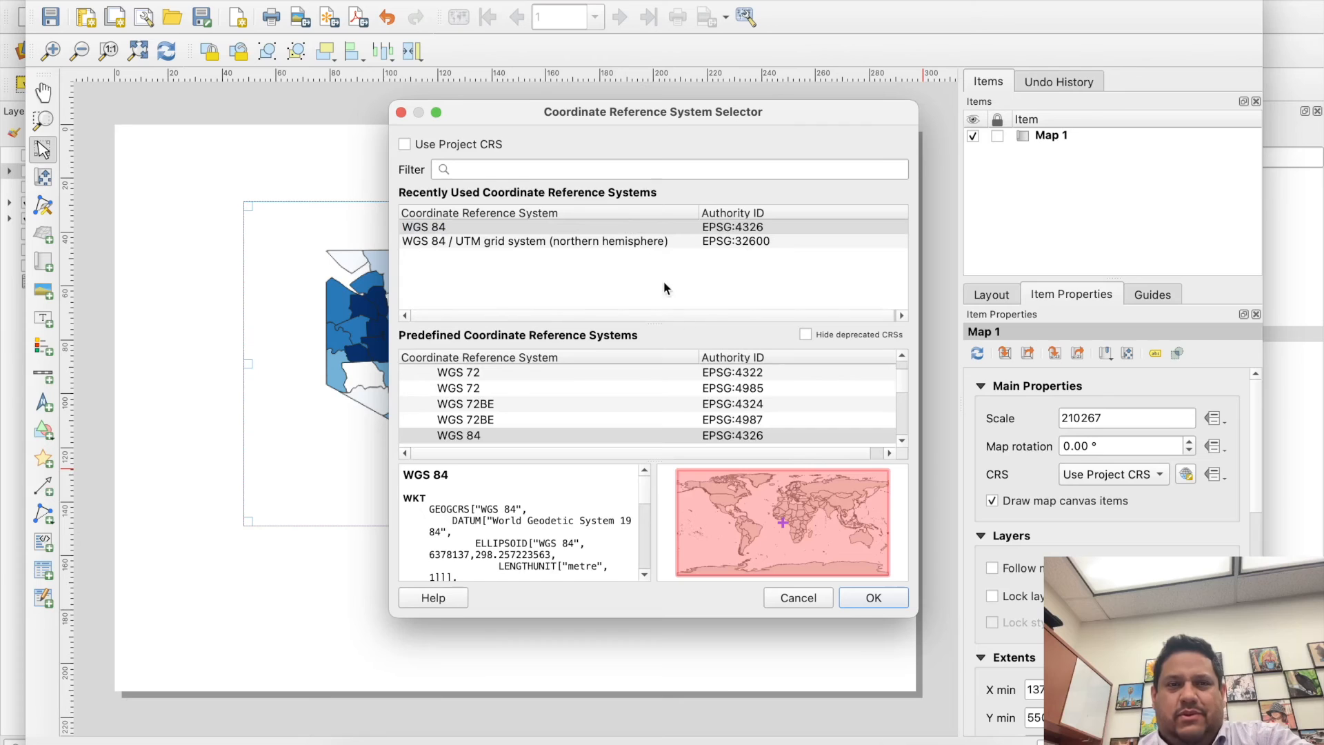
pyautogui.click(875, 598)
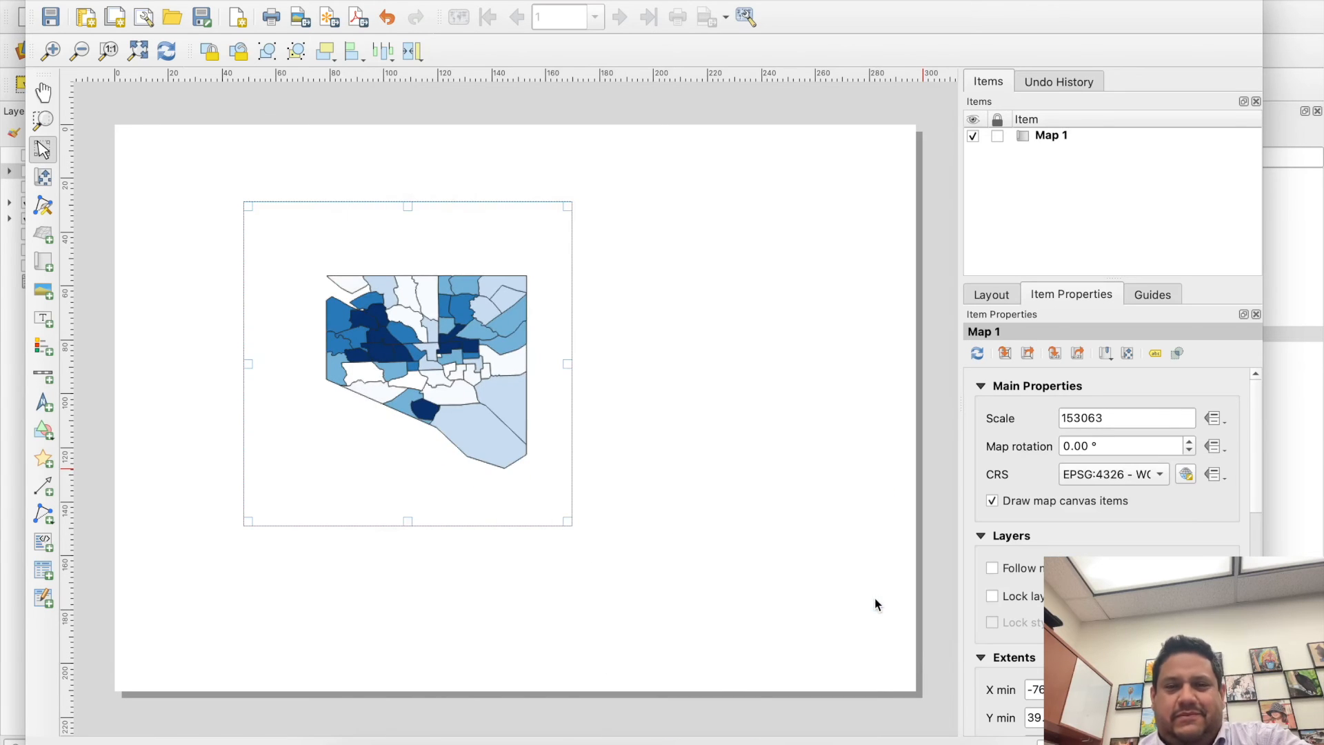
# - Enlarge Map 1 to about 148 by 155 mm and add a scale bar in its lower-left area
pyautogui.moveTo(566, 521); pyautogui.dragTo(638, 616)
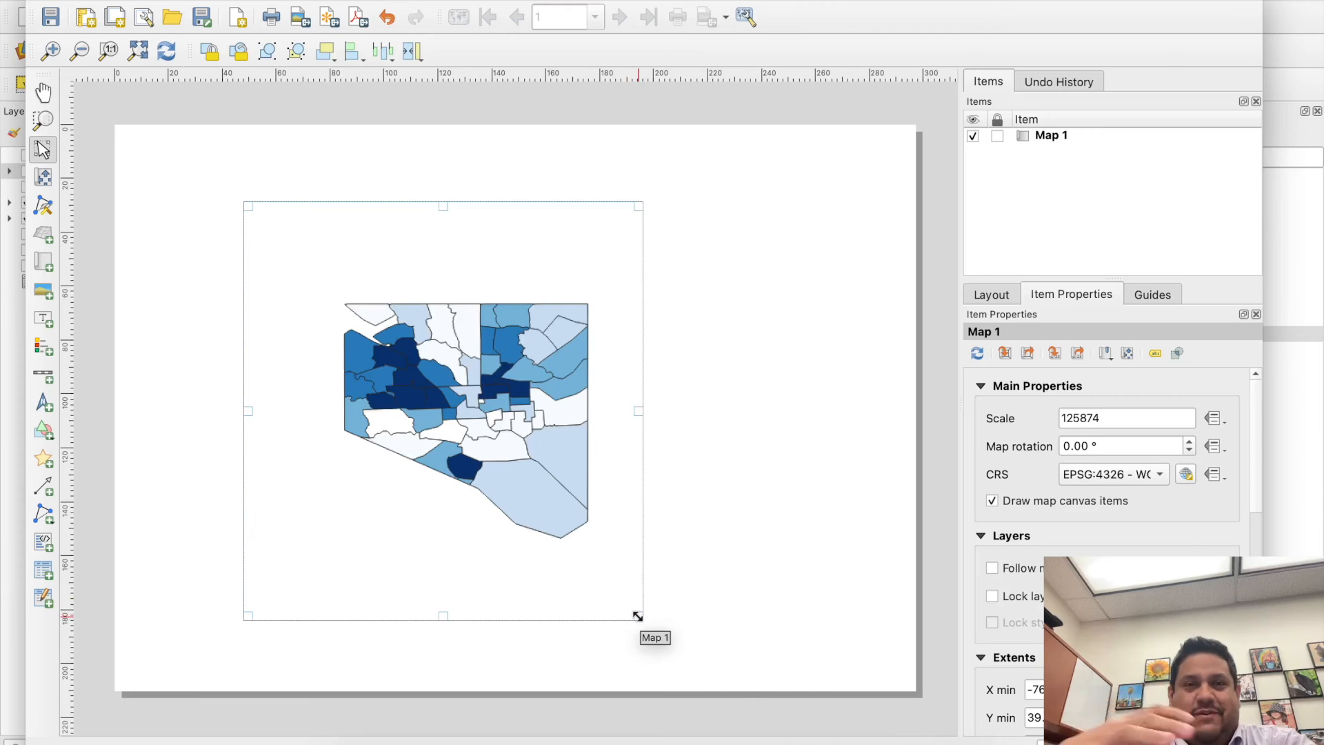
pyautogui.click(45, 376)
pyautogui.click(265, 492)
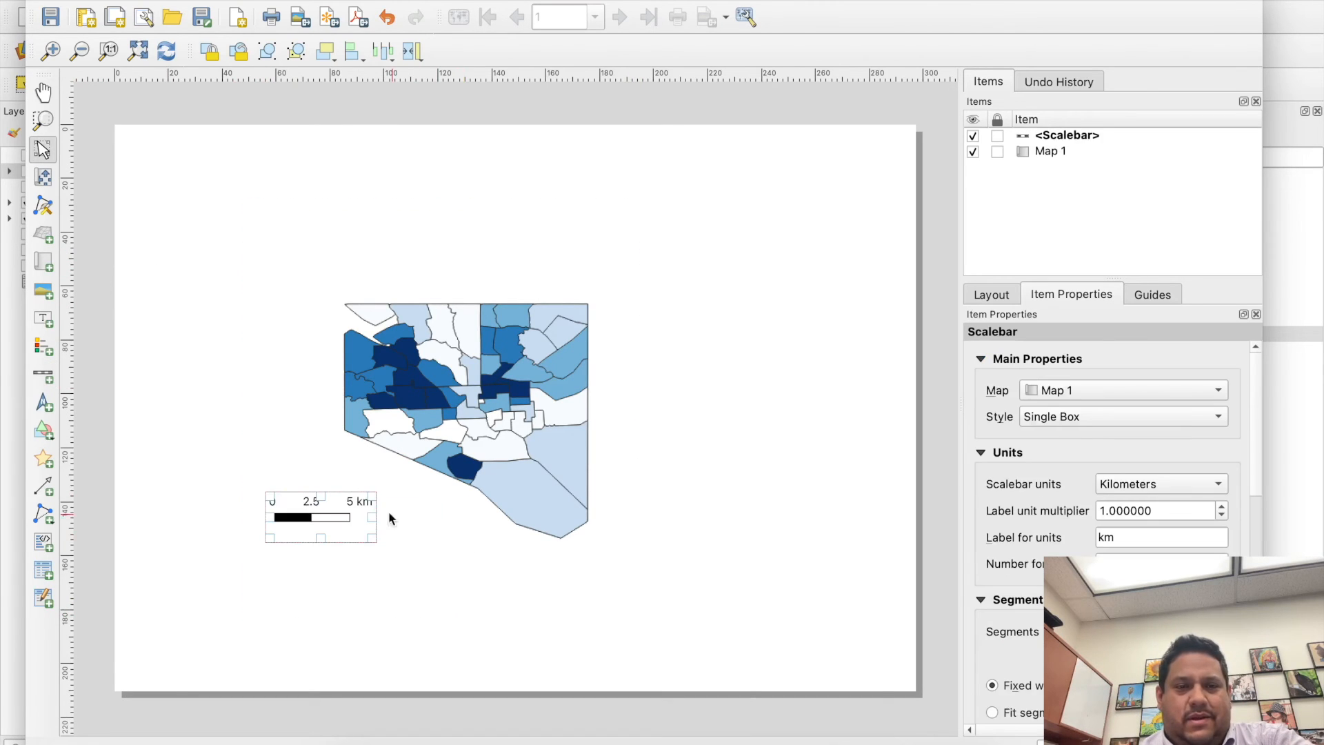
# - Set the scale bar's units to miles and give it five right-hand segments
pyautogui.click(1134, 485)
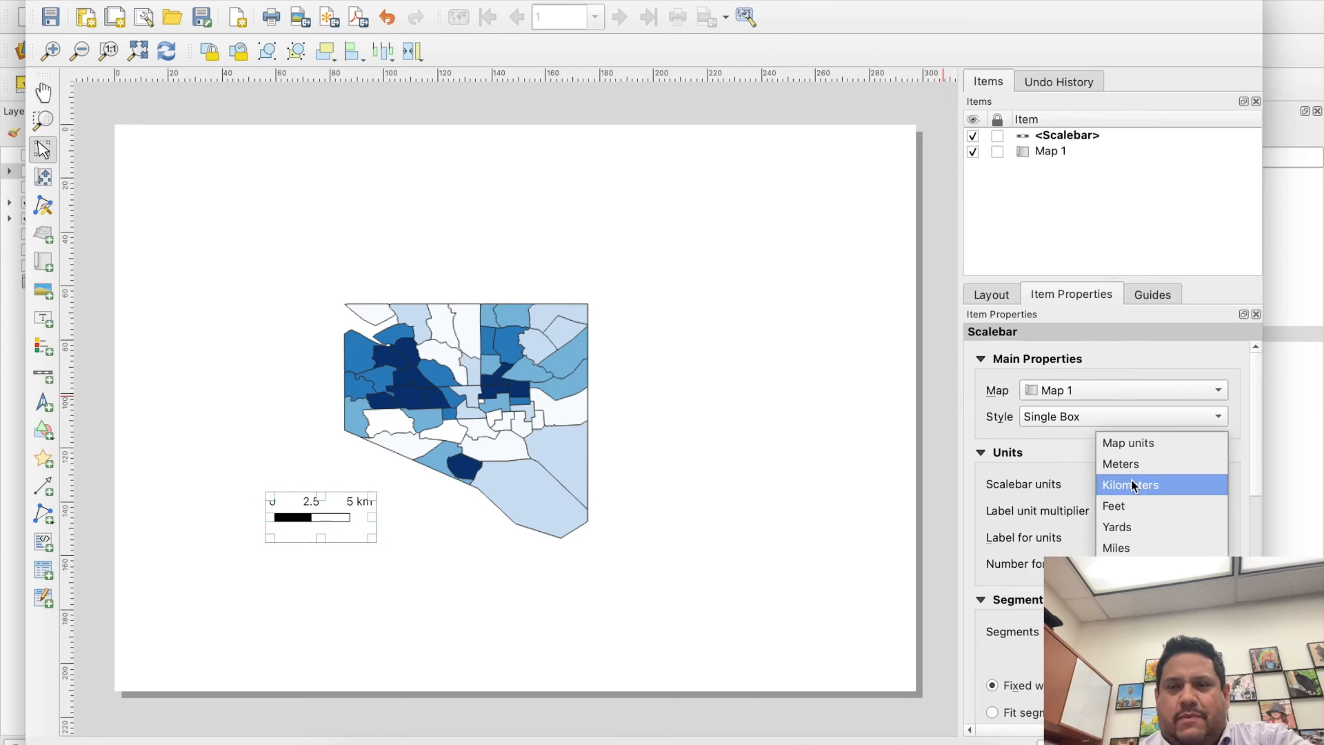
pyautogui.click(1124, 546)
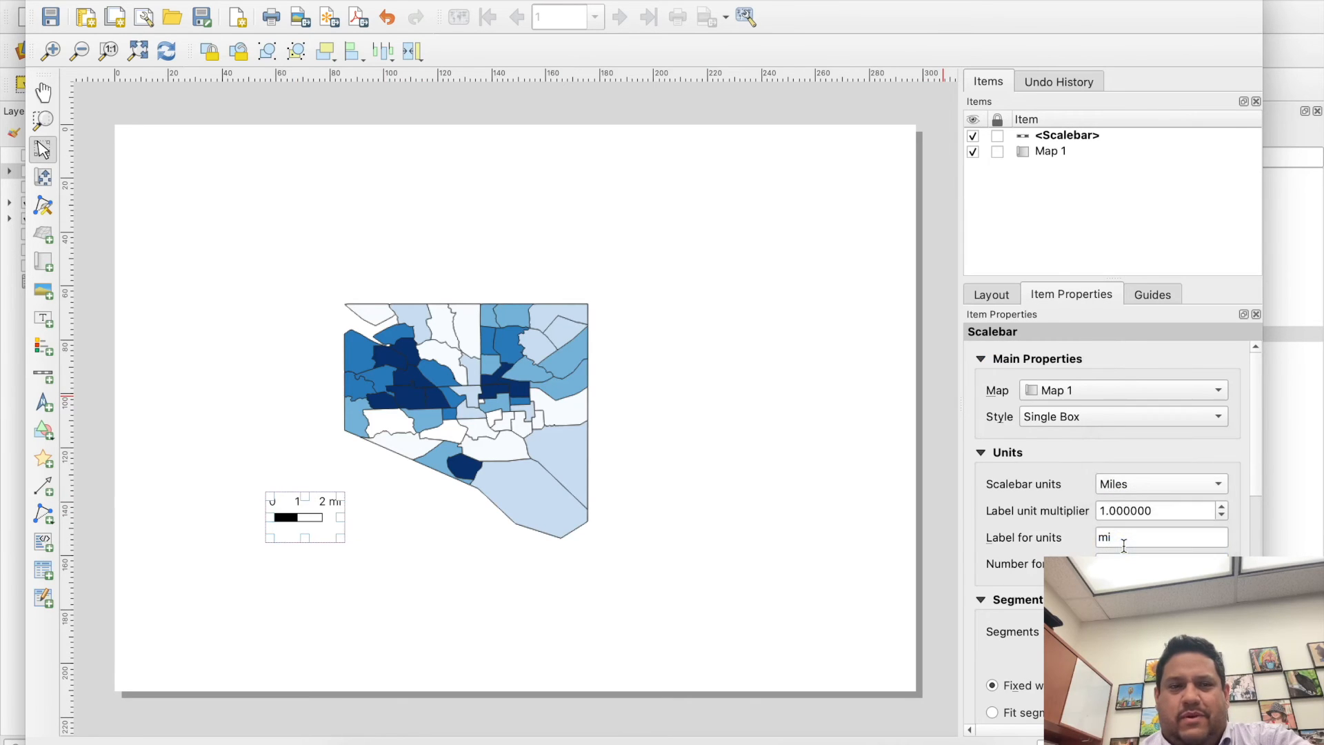
pyautogui.click(1221, 642)
pyautogui.click(1221, 642)
pyautogui.click(1222, 642)
# - Extend Map 1's frame upward to about 167 mm high and place the scale bar just beneath the city's southern tip
pyautogui.moveTo(387, 511); pyautogui.dragTo(552, 515)
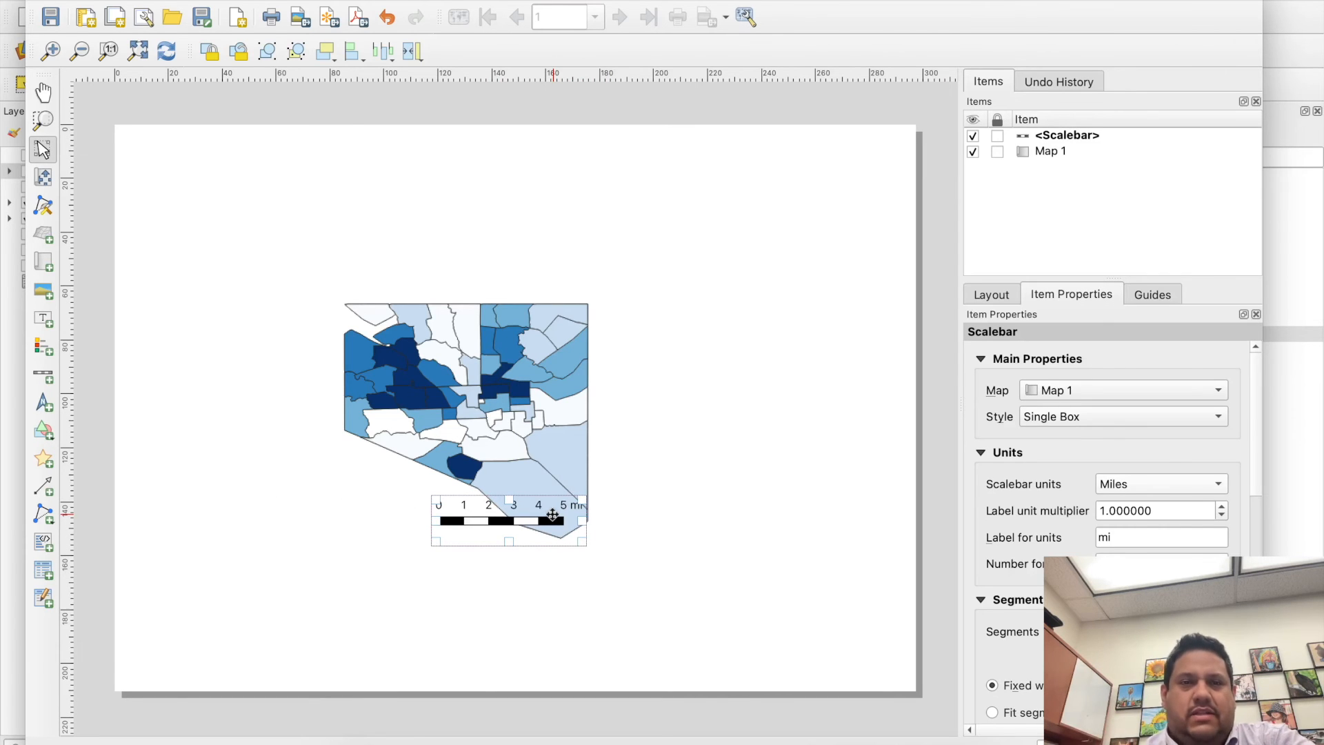
pyautogui.click(509, 347)
pyautogui.moveTo(443, 206); pyautogui.dragTo(443, 170)
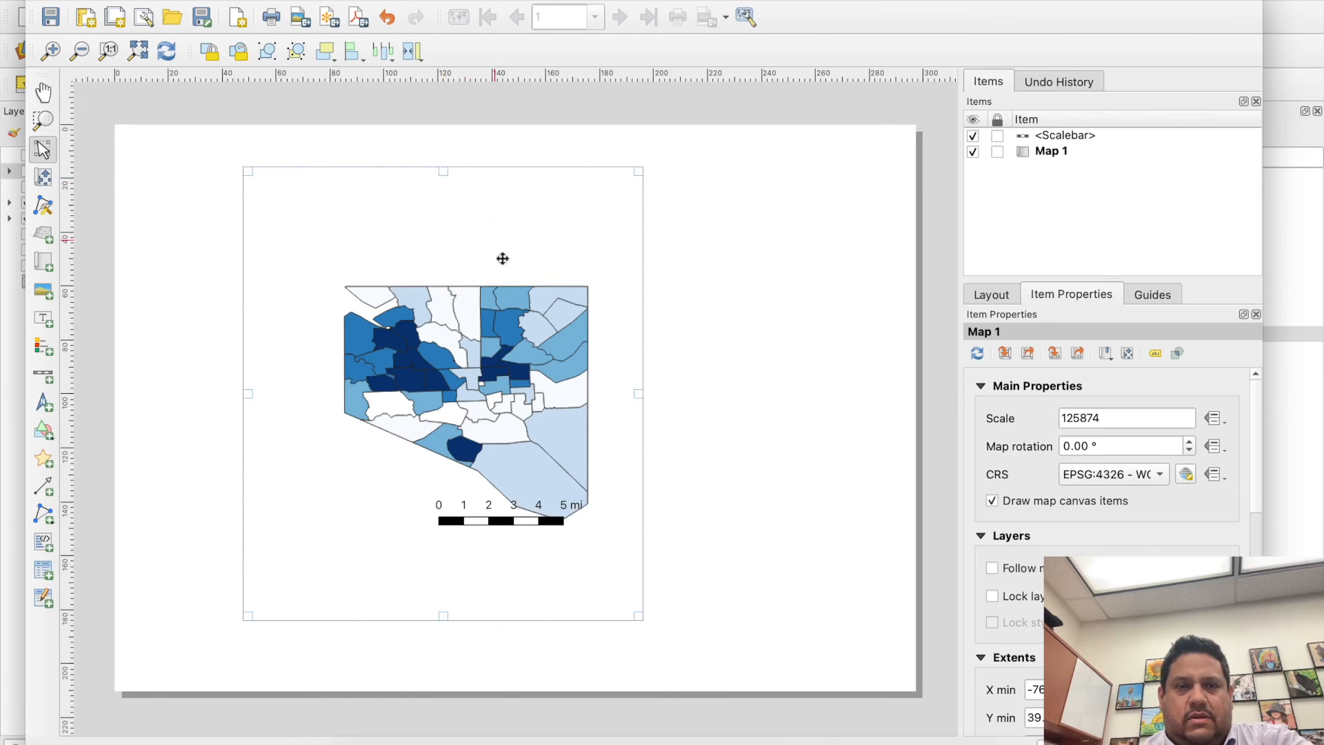
pyautogui.moveTo(524, 522); pyautogui.dragTo(524, 545)
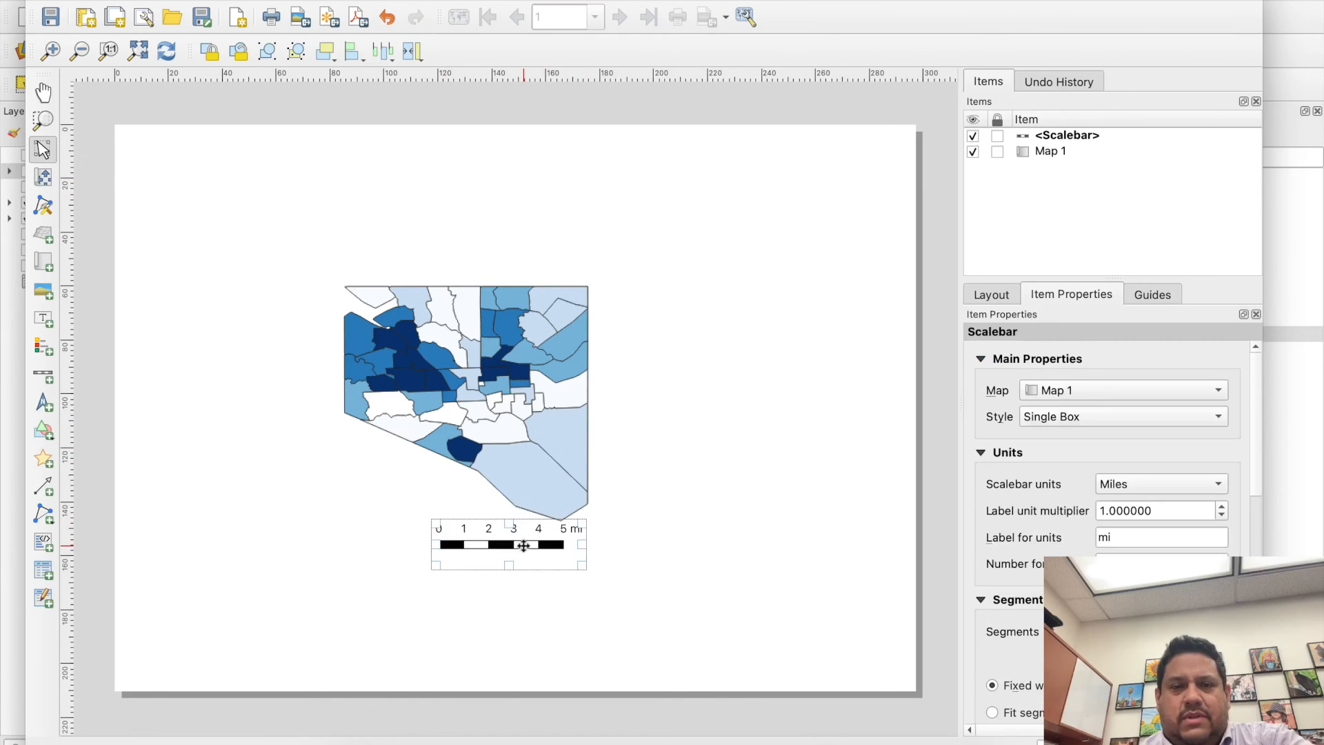
# - Move Map 1 to the page's upper-left corner and shrink its frame to about 96 by 127 mm
pyautogui.click(702, 341)
pyautogui.click(500, 338)
pyautogui.moveTo(503, 356); pyautogui.dragTo(416, 324)
pyautogui.moveTo(550, 587); pyautogui.dragTo(379, 472)
pyautogui.moveTo(317, 354); pyautogui.dragTo(283, 361)
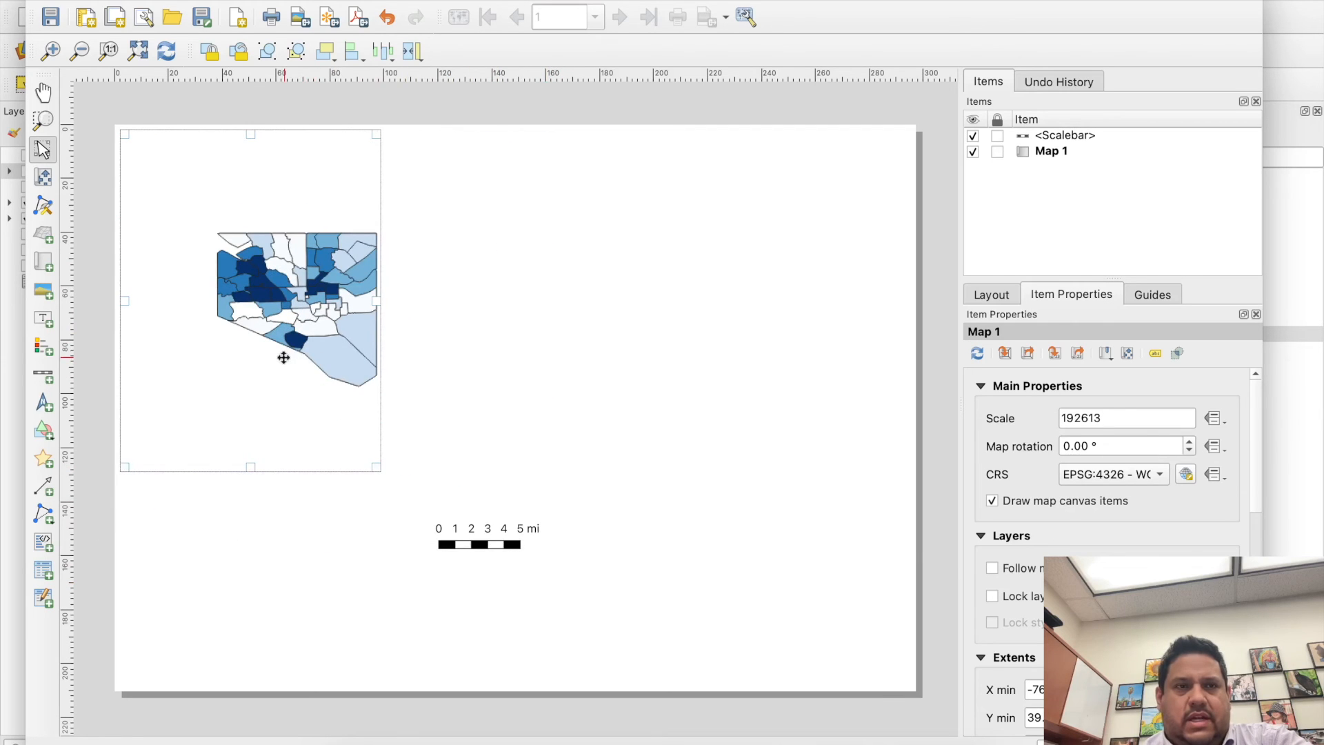
# - Move the scale bar to the lower edge of the city in Map 1 and add a small north arrow beside it
pyautogui.click(449, 533)
pyautogui.moveTo(481, 537); pyautogui.dragTo(290, 381)
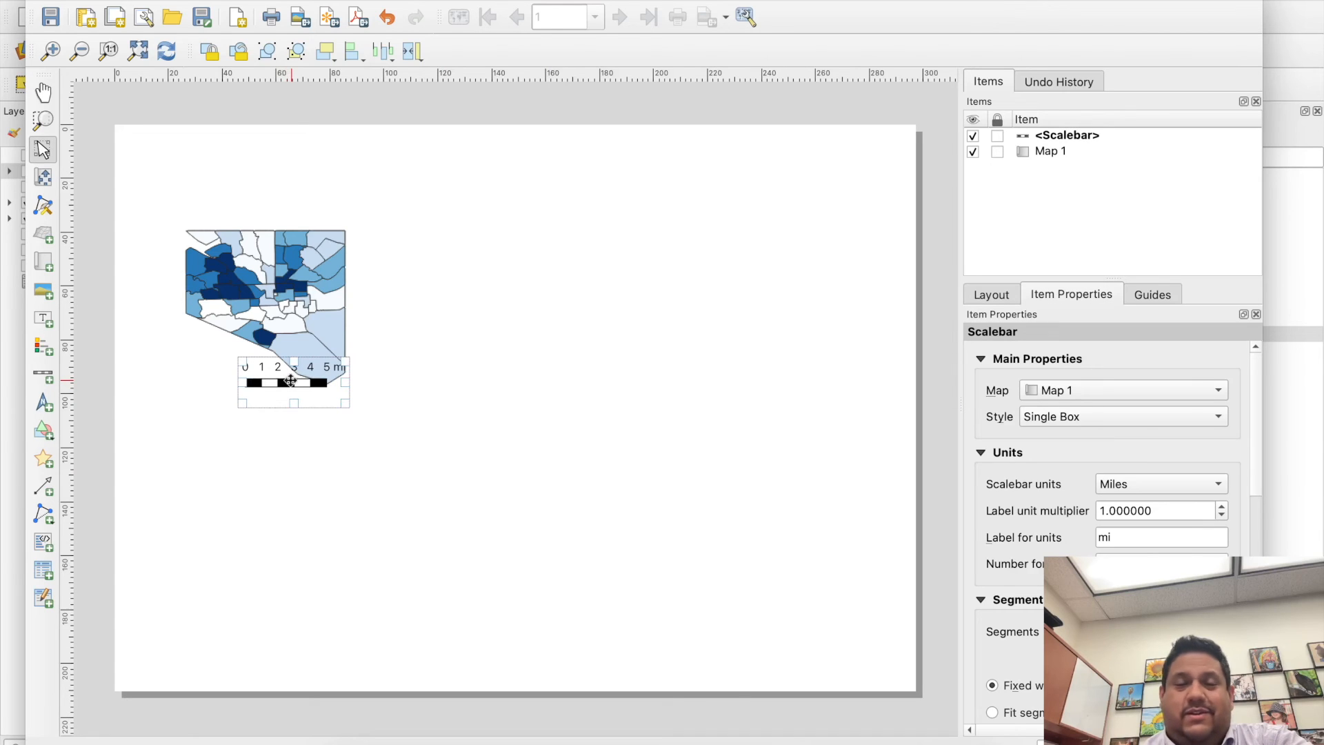
pyautogui.click(43, 402)
pyautogui.moveTo(176, 354); pyautogui.dragTo(228, 400)
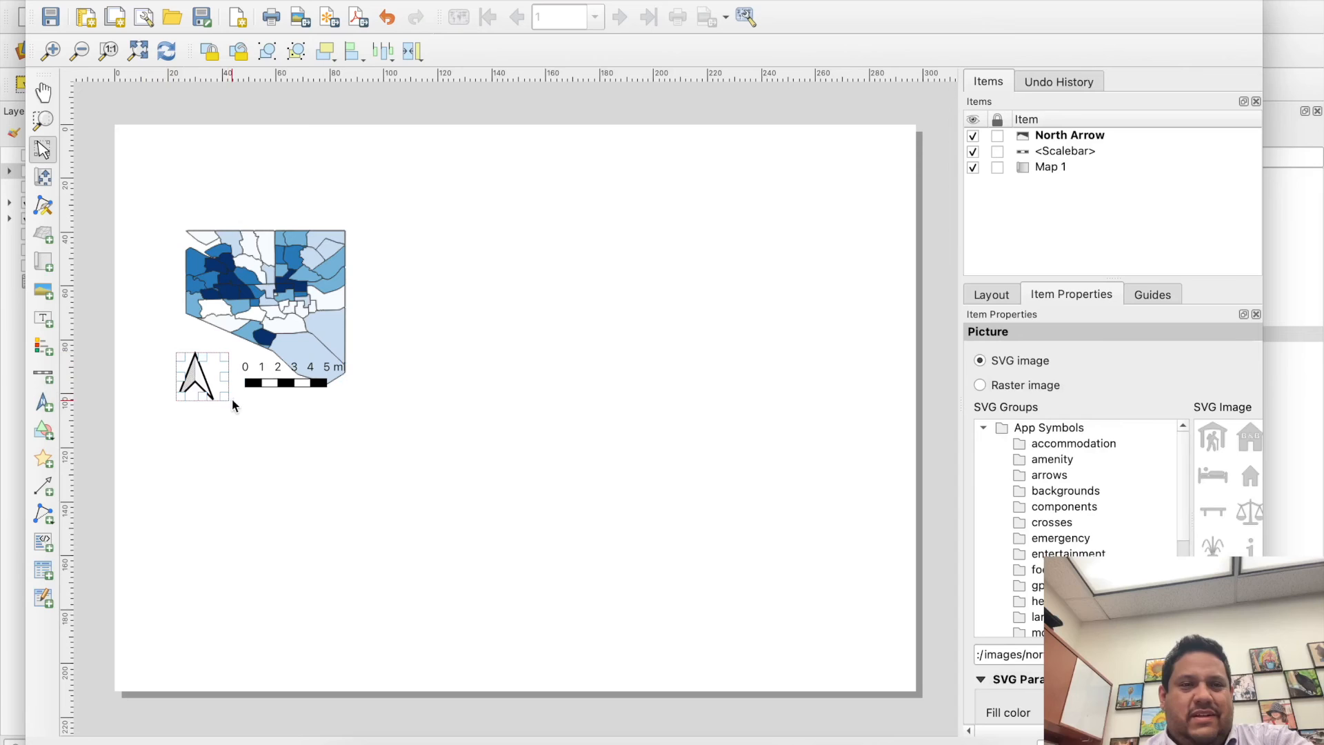
# - Lock the north arrow, the scale bar and Map 1 in the layout
pyautogui.click(209, 453)
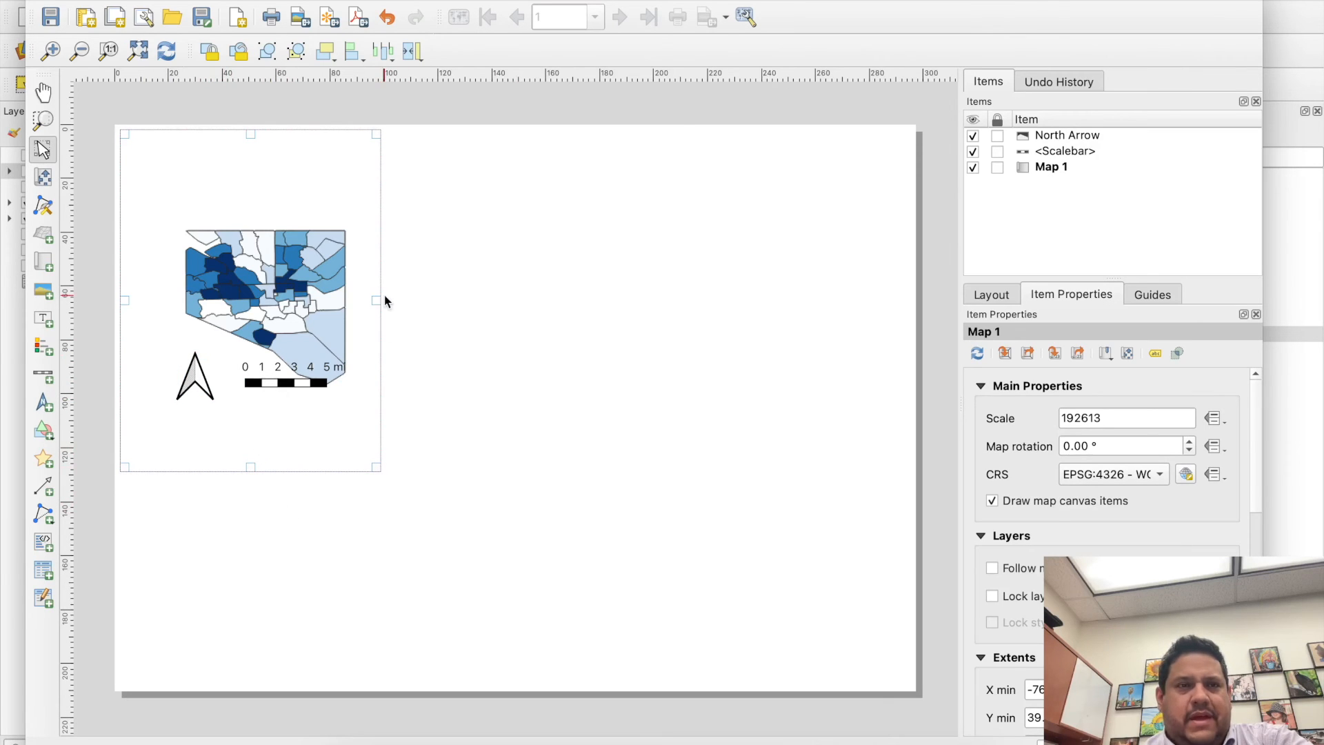
pyautogui.click(473, 218)
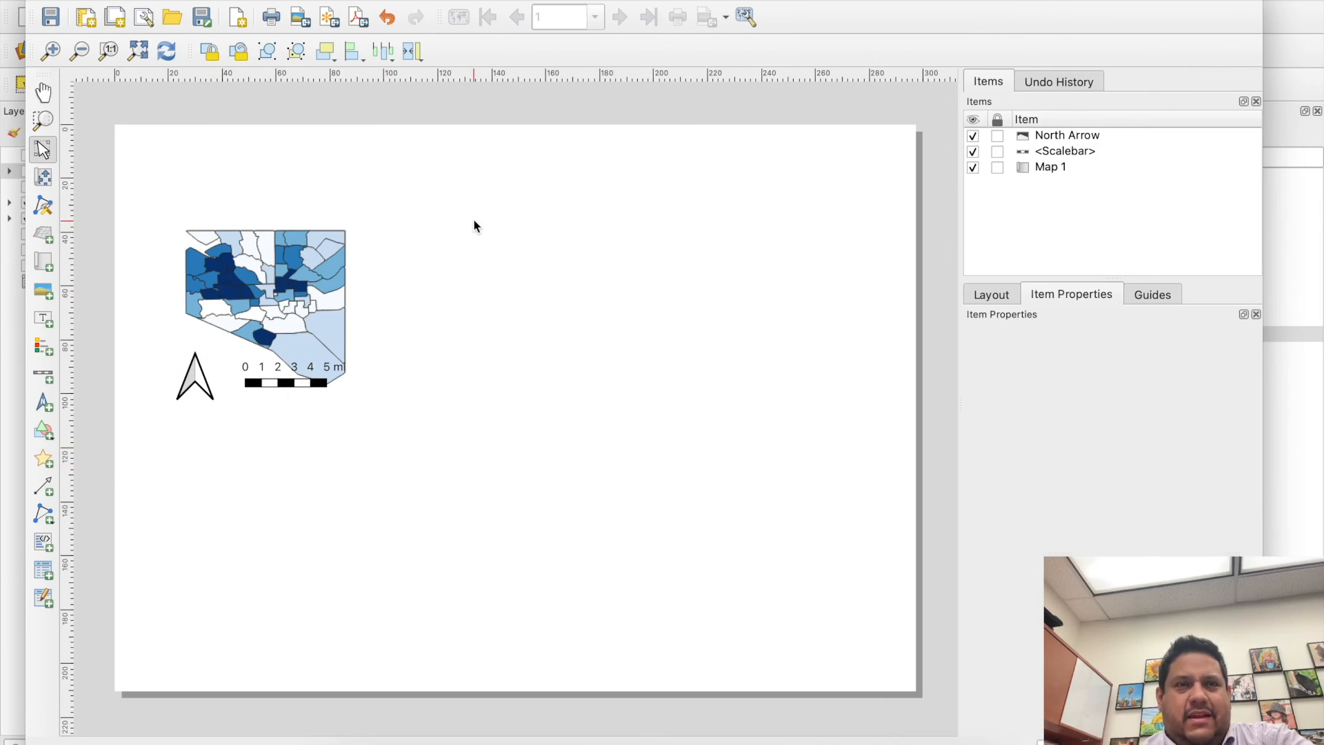
pyautogui.rightClick(545, 249)
pyautogui.click(518, 278)
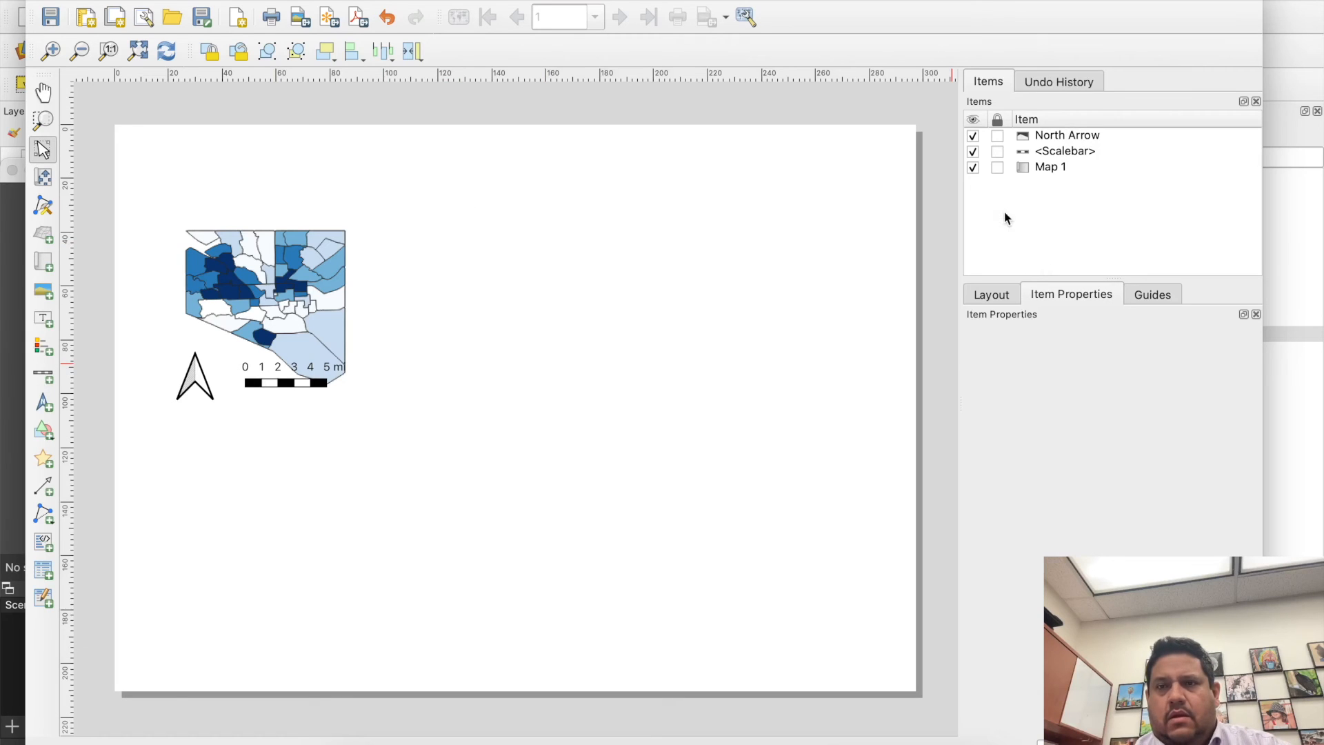
pyautogui.click(999, 152)
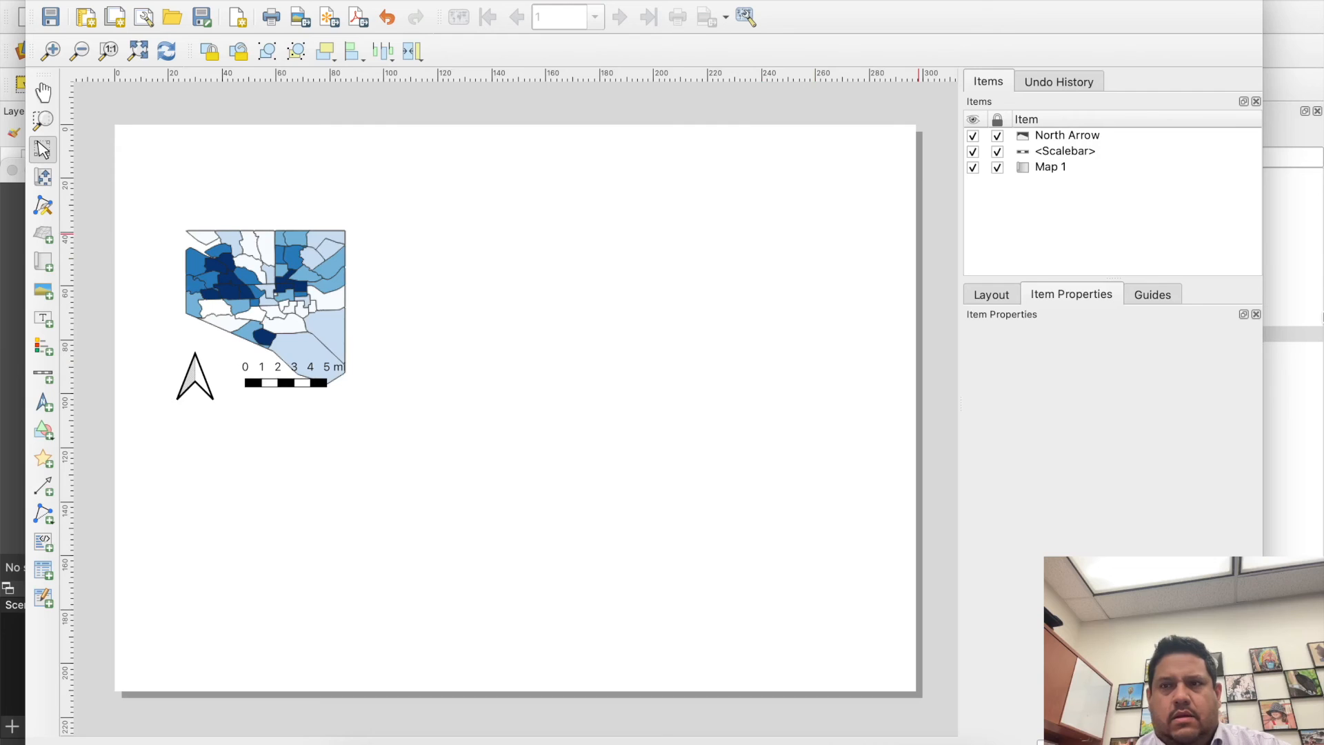
# - Hide the Pct AA Population layer in the main project window and draw a second map frame, about 56 by 51 mm, in the layout
pyautogui.click(1297, 375)
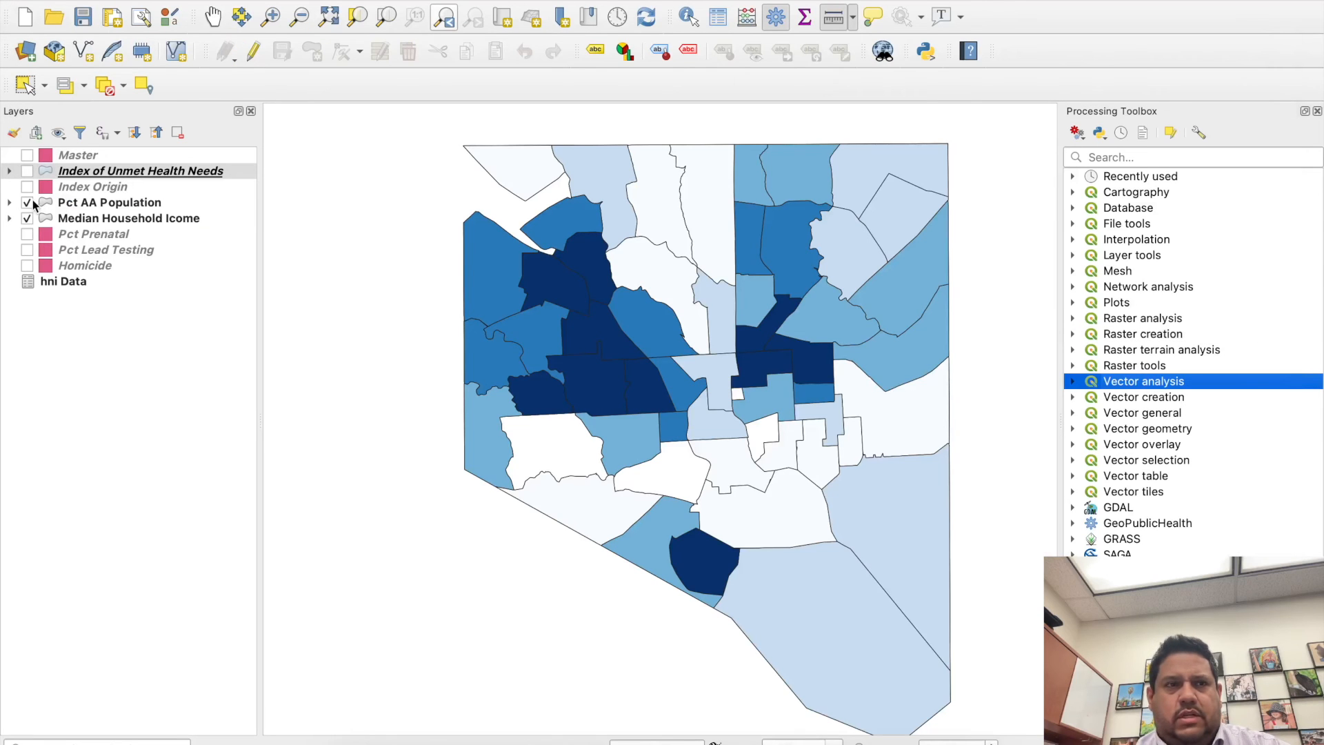
pyautogui.click(27, 203)
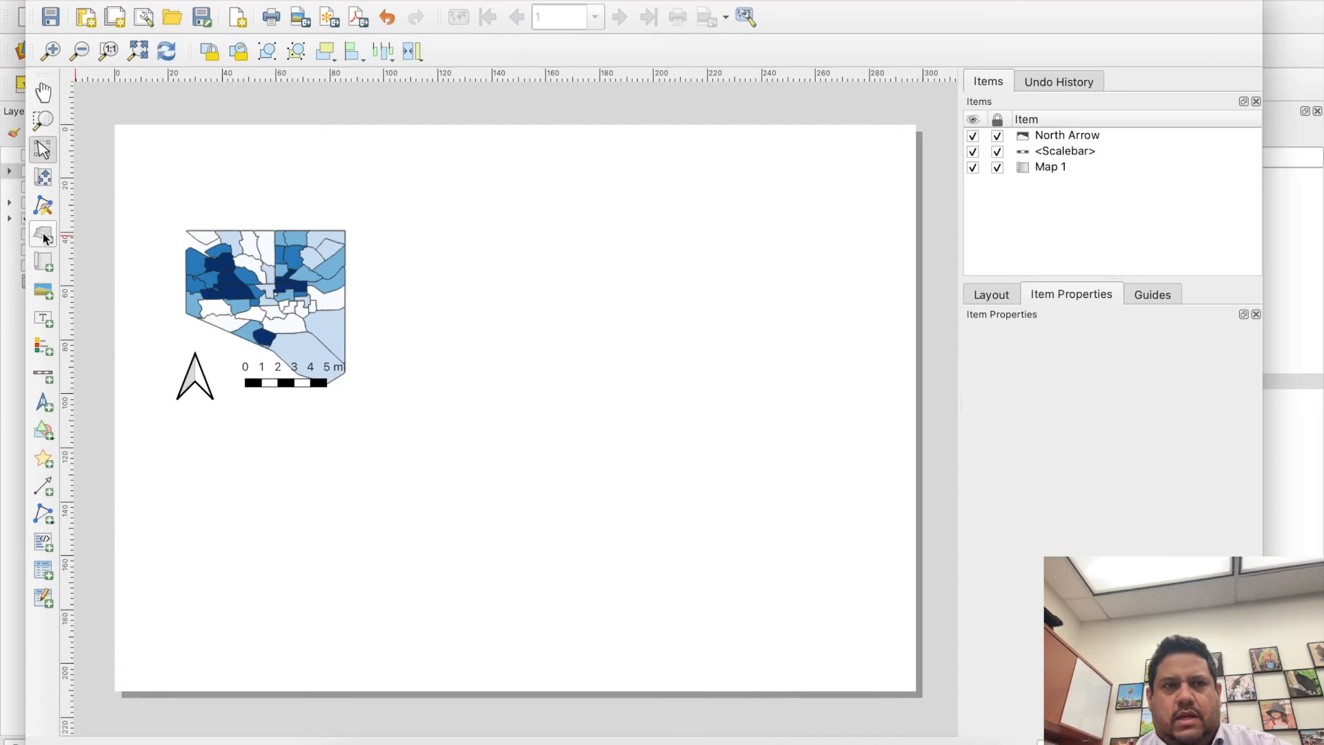
pyautogui.click(44, 260)
pyautogui.moveTo(443, 260); pyautogui.dragTo(598, 403)
# - Enlarge Map 2 to about 76 by 80 mm and position it directly beside Map 1, level with its city outline
pyautogui.moveTo(565, 343)
pyautogui.mouseDown()
pyautogui.moveTo(557, 312)
pyautogui.moveTo(532, 308)
pyautogui.mouseUp()
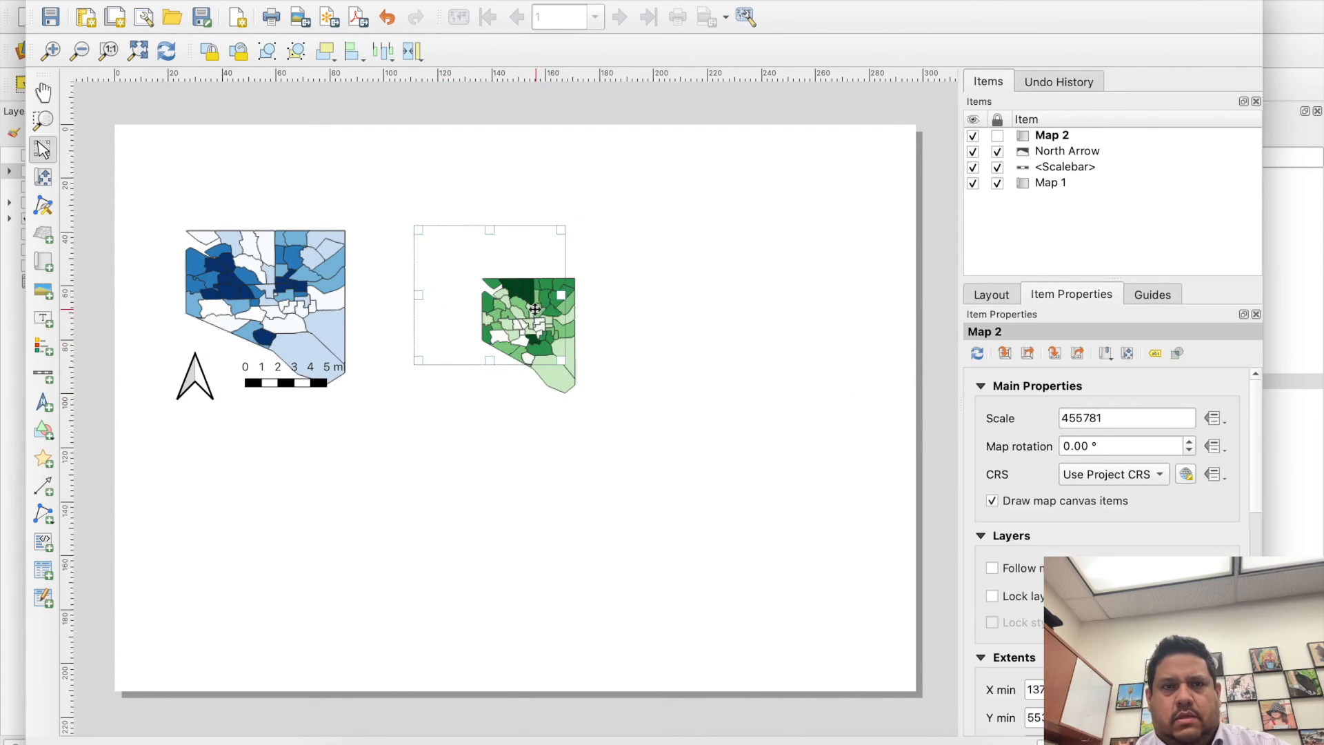
pyautogui.moveTo(562, 362); pyautogui.dragTo(591, 402)
pyautogui.moveTo(526, 332); pyautogui.dragTo(462, 330)
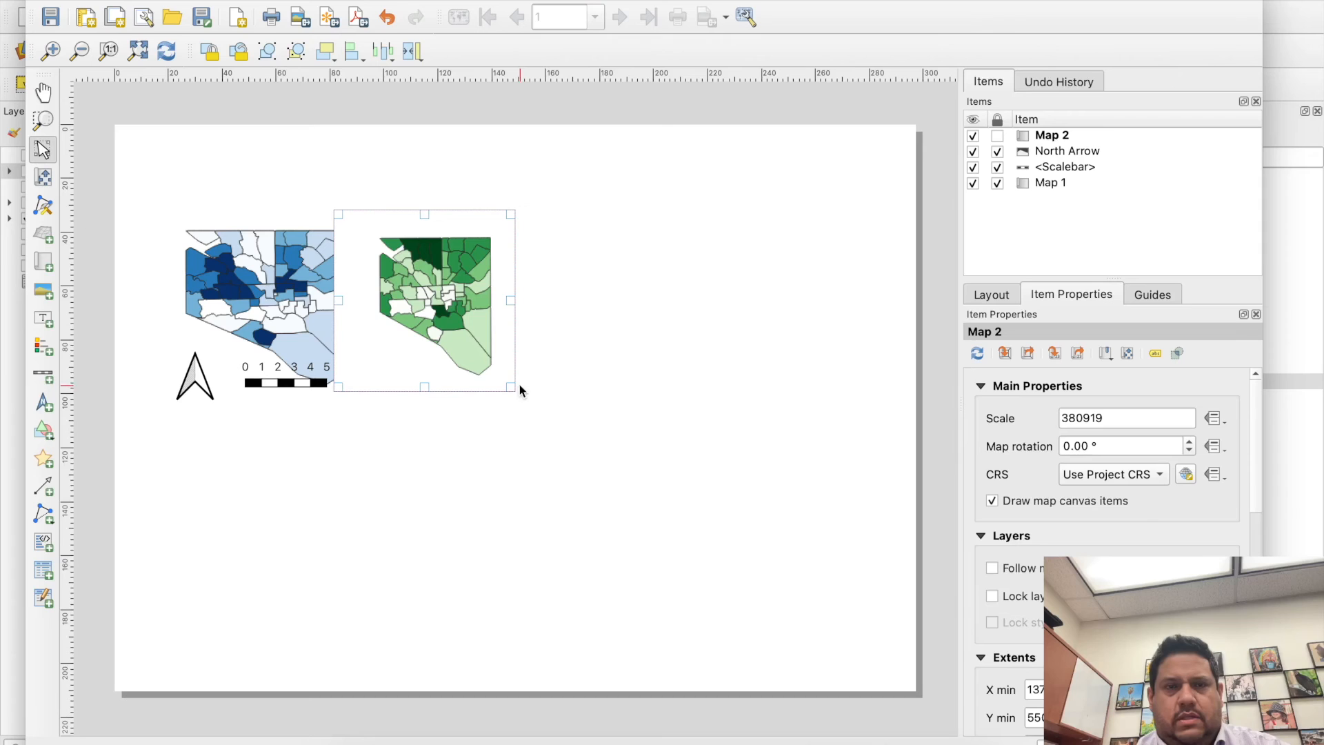
pyautogui.moveTo(511, 387); pyautogui.dragTo(535, 422)
pyautogui.moveTo(460, 342)
pyautogui.mouseDown()
pyautogui.moveTo(577, 346)
pyautogui.moveTo(562, 331)
pyautogui.moveTo(474, 330)
pyautogui.mouseUp()
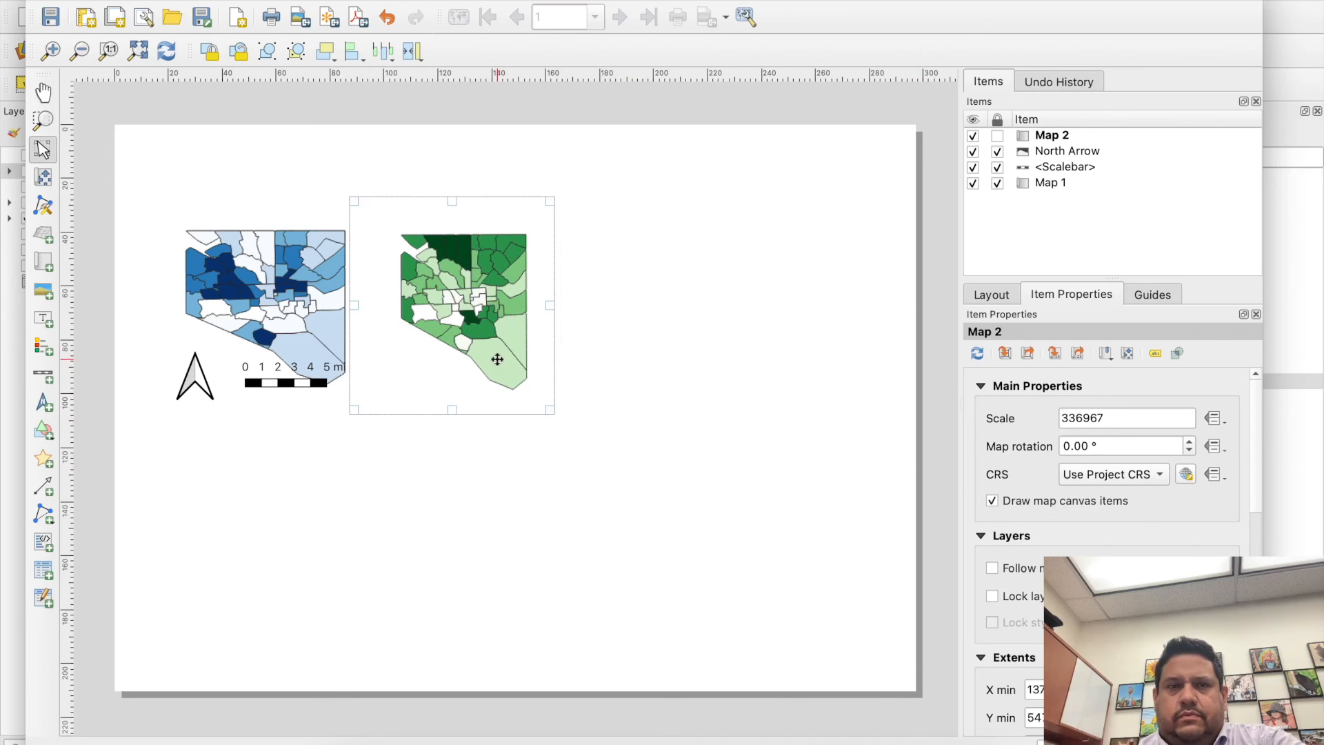
# - Set the coordinate reference system of Map 2 to WGS 84 (EPSG:4326)
pyautogui.click(1186, 476)
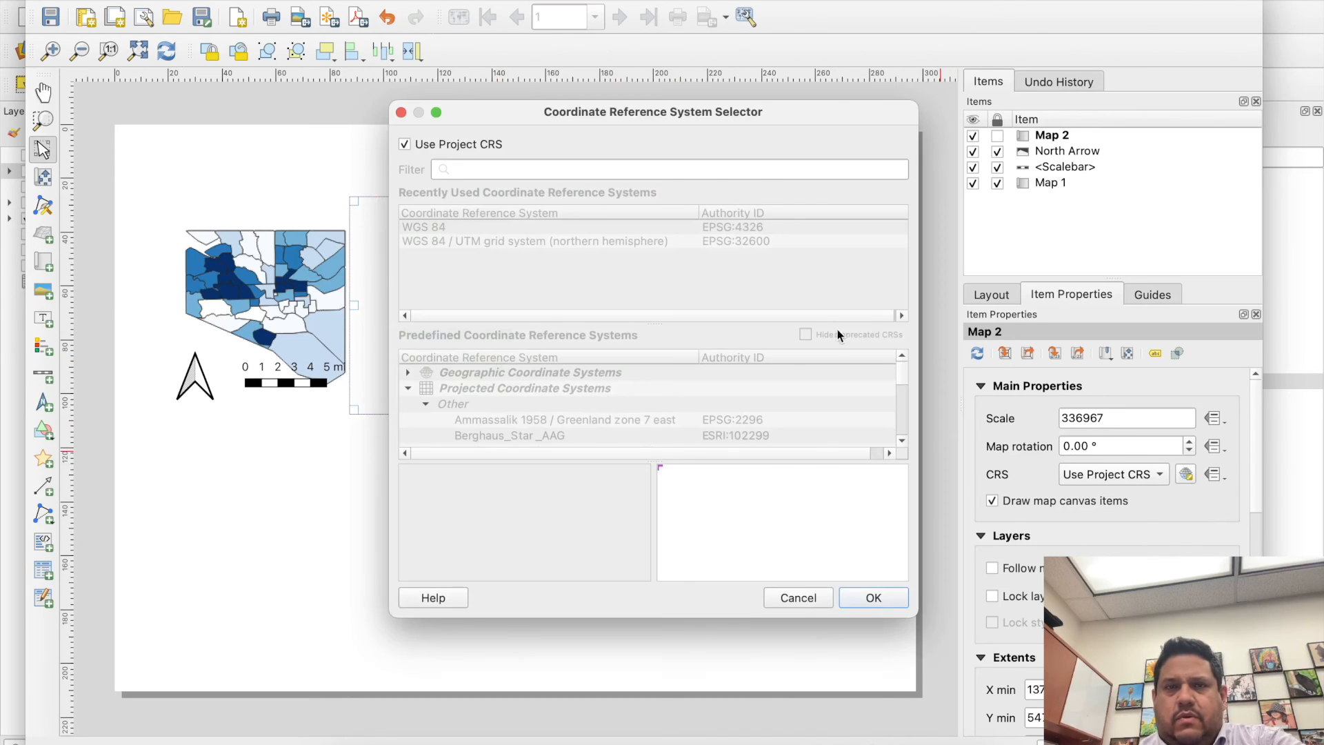
pyautogui.click(435, 147)
pyautogui.click(465, 228)
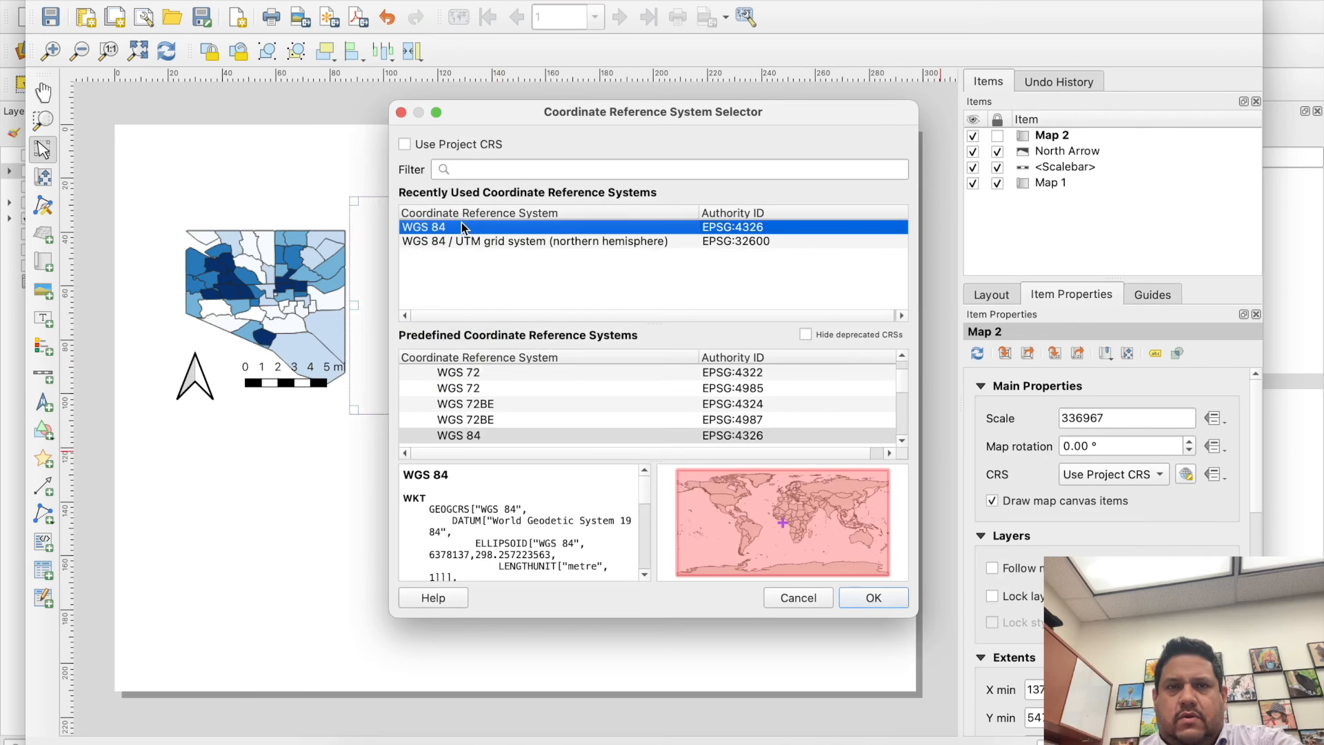
pyautogui.click(871, 598)
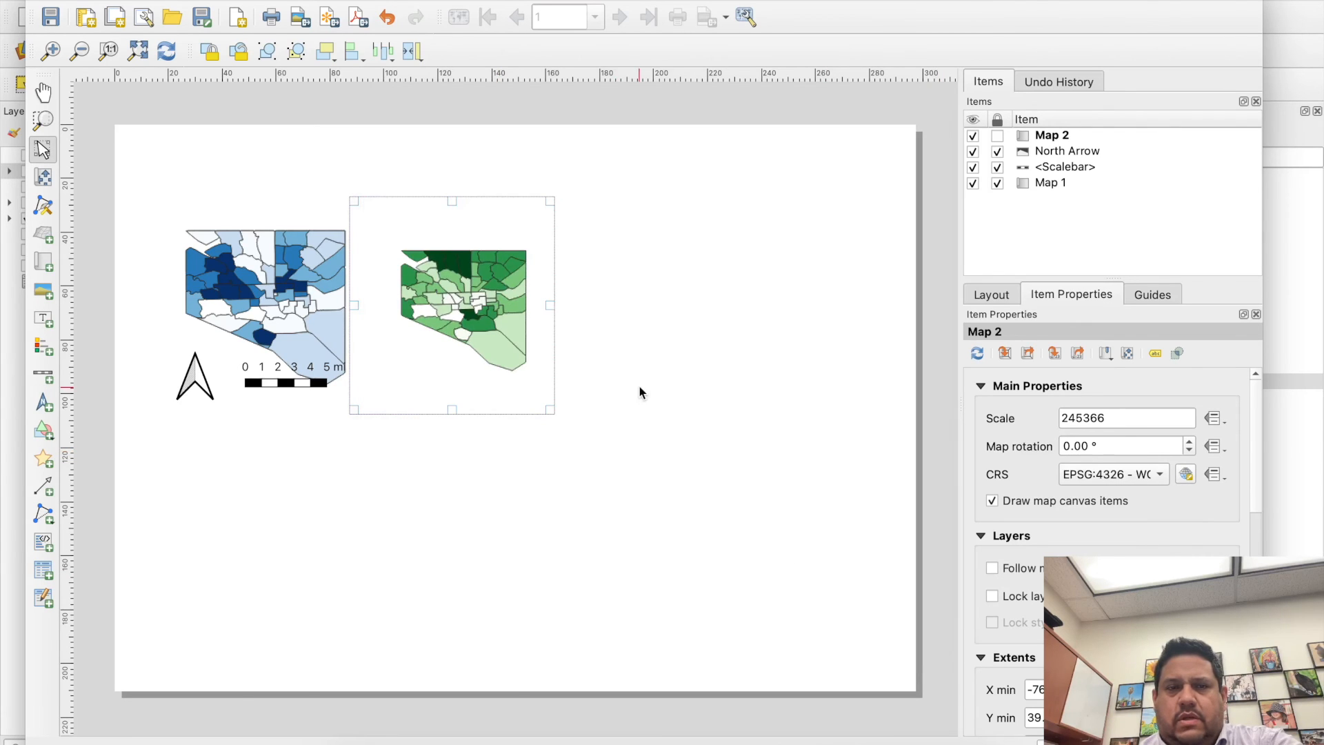
# - Enlarge the Map 2 frame to about 93 by 109 mm, keep it beside Map 1, and lock it in the layout
pyautogui.moveTo(551, 409); pyautogui.dragTo(542, 367)
pyautogui.moveTo(580, 426); pyautogui.dragTo(595, 444)
pyautogui.click(700, 431)
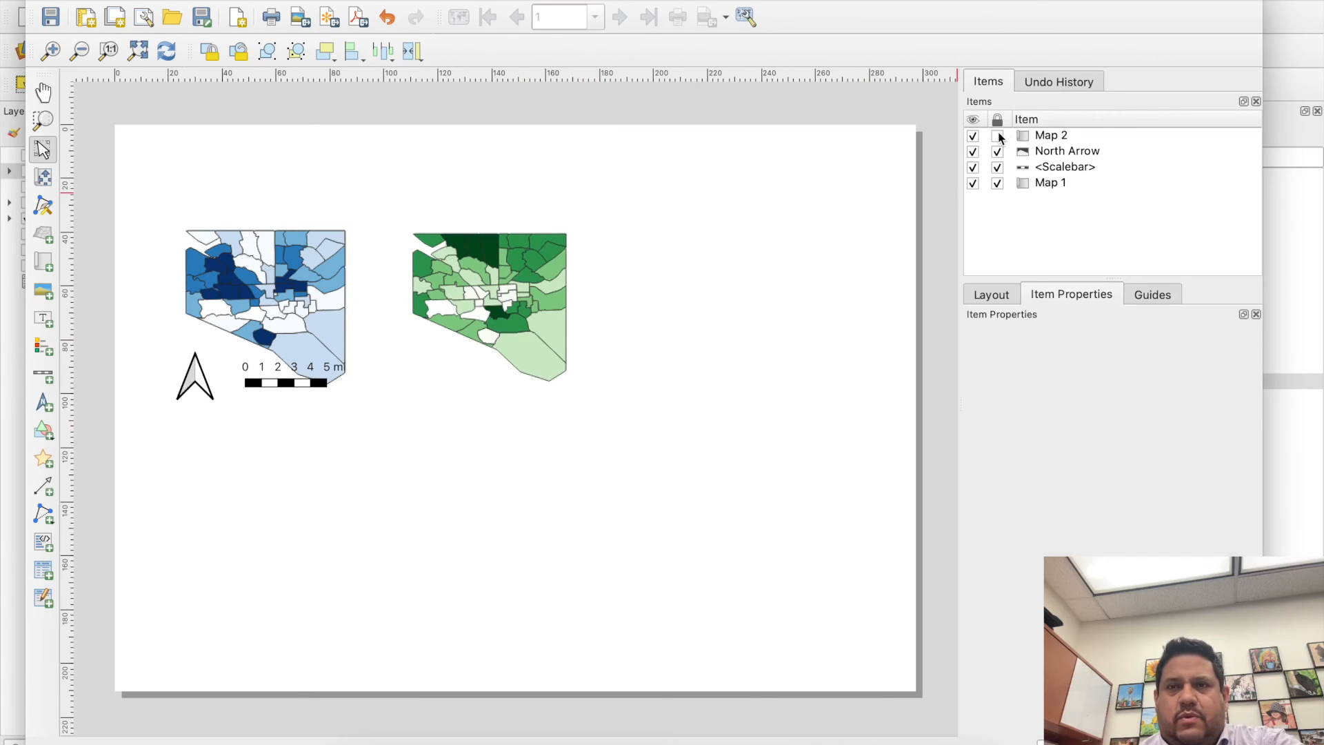
# - Switch to the main project window, hide the Median Household Icome layer and show the Index of Unmet Health Needs layer
pyautogui.click(10, 355)
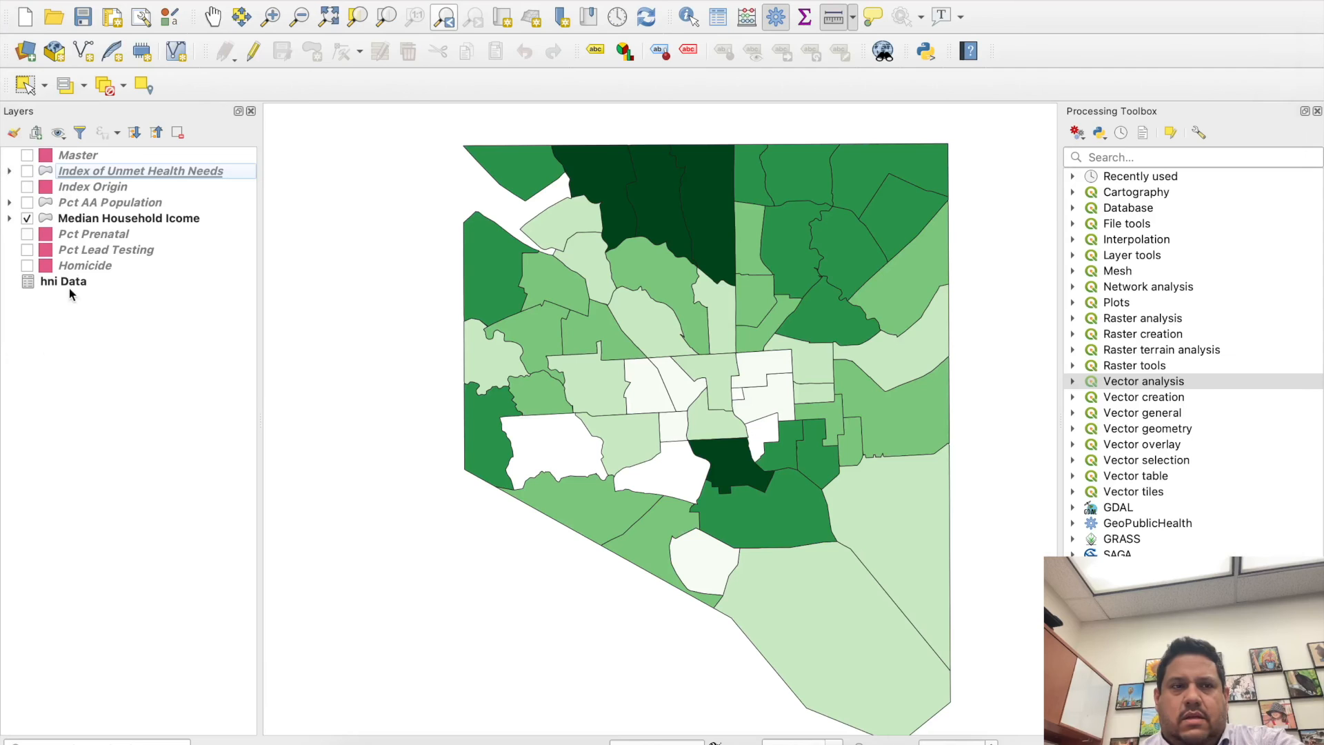
pyautogui.click(28, 219)
pyautogui.click(27, 173)
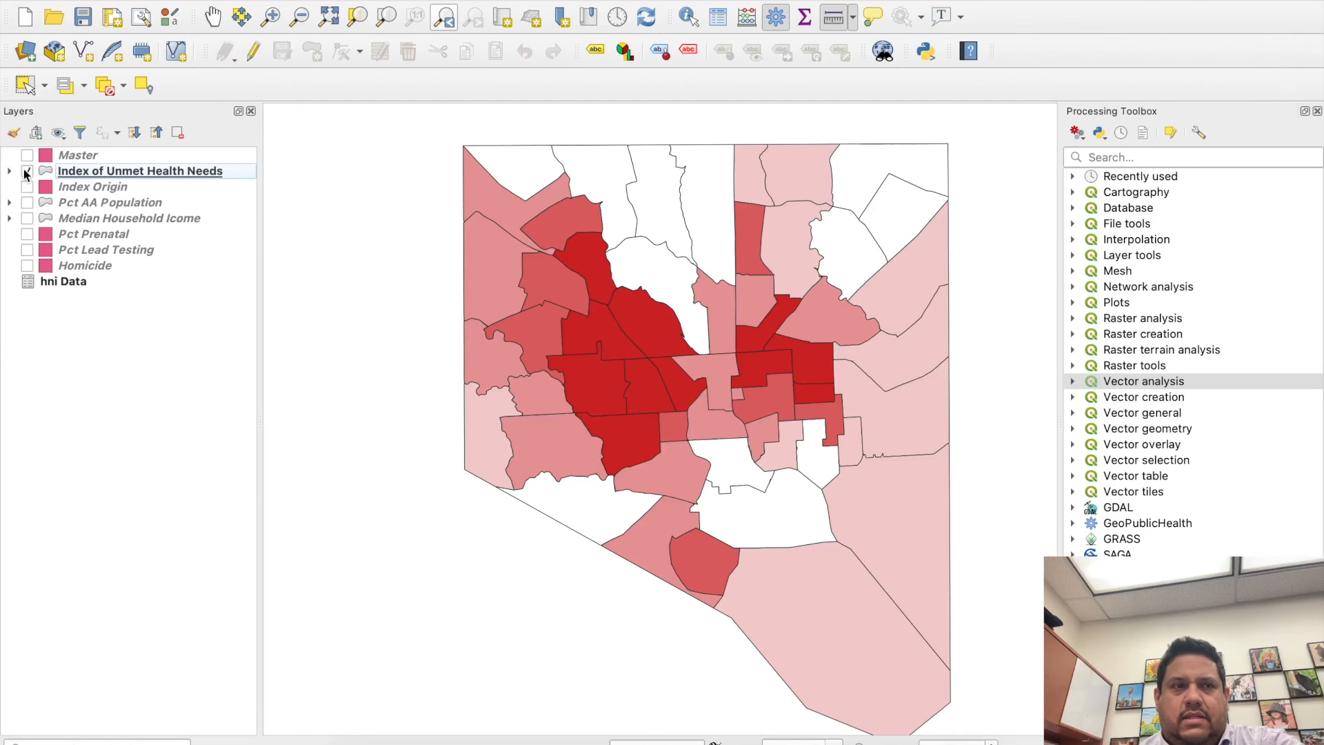
# - Return to the layout window and draw a third map frame, about 75 by 83 mm, beside Map 2
pyautogui.hotkey('ctrl', 'Up')
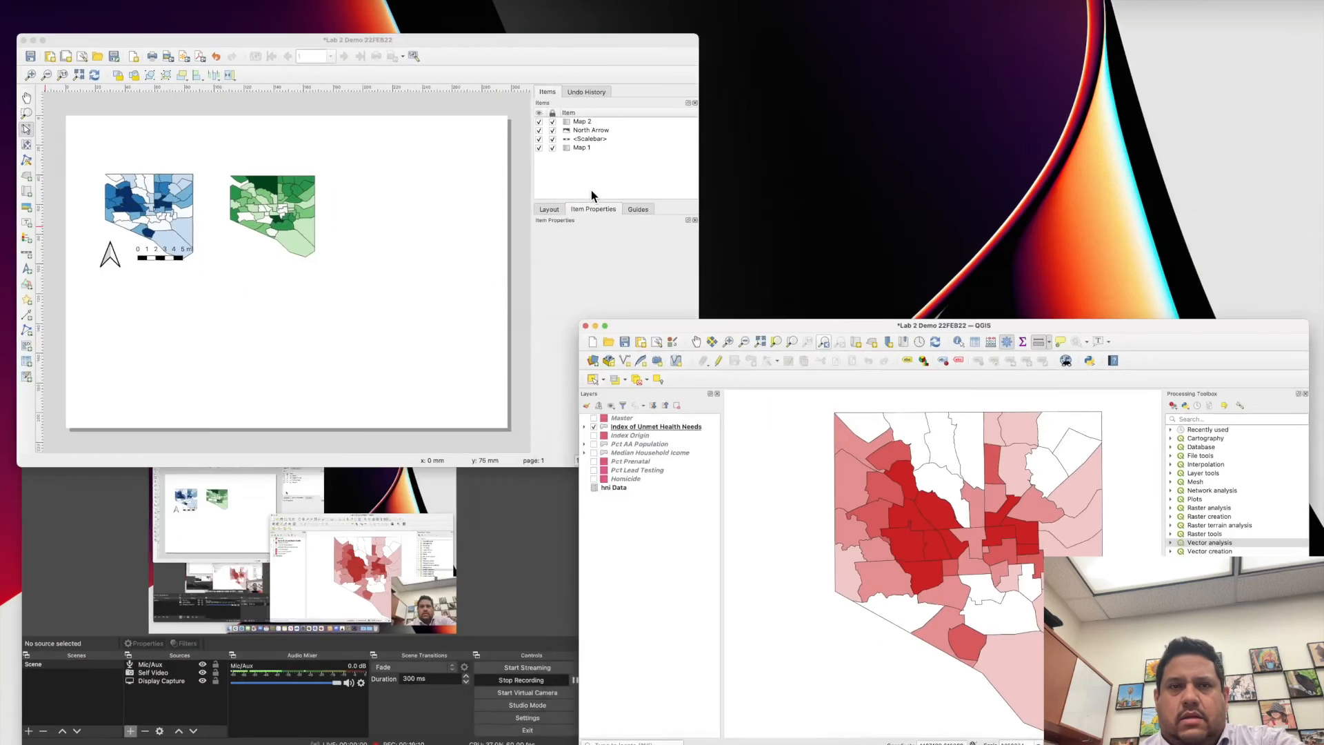
pyautogui.click(517, 193)
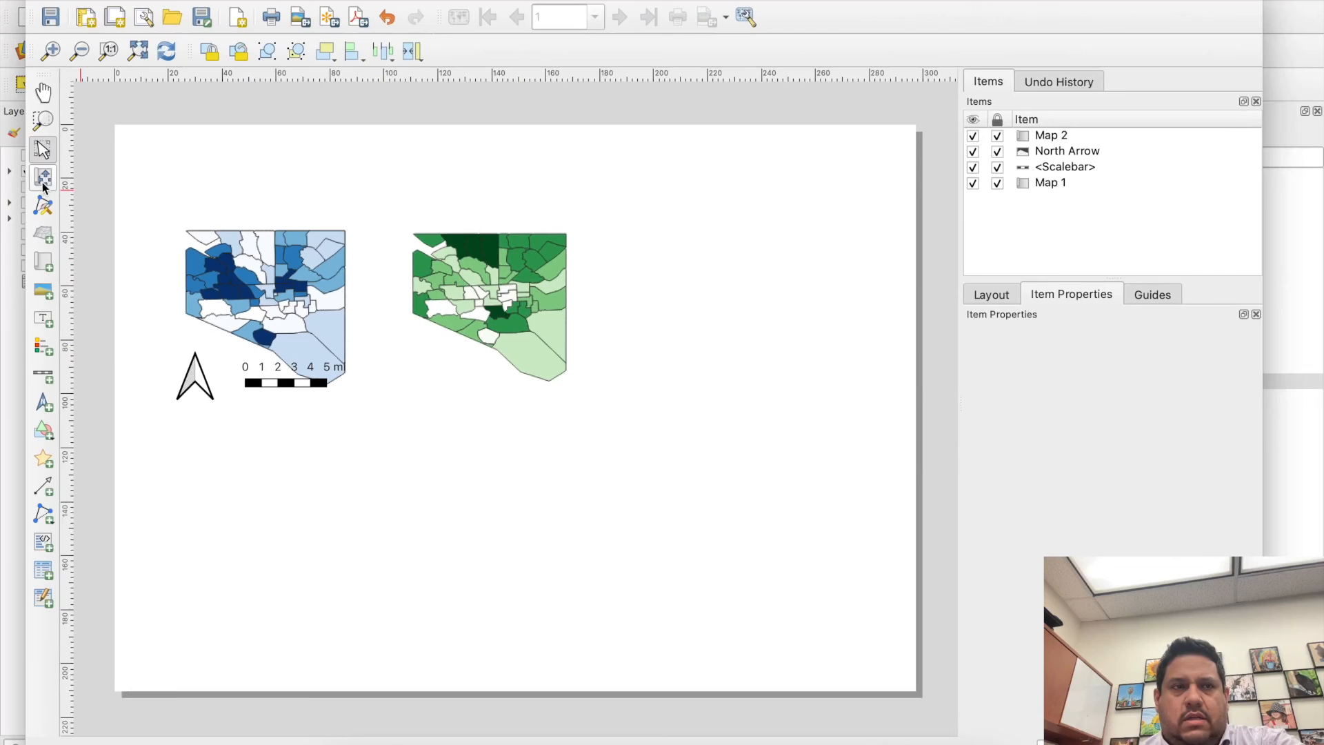
pyautogui.click(48, 264)
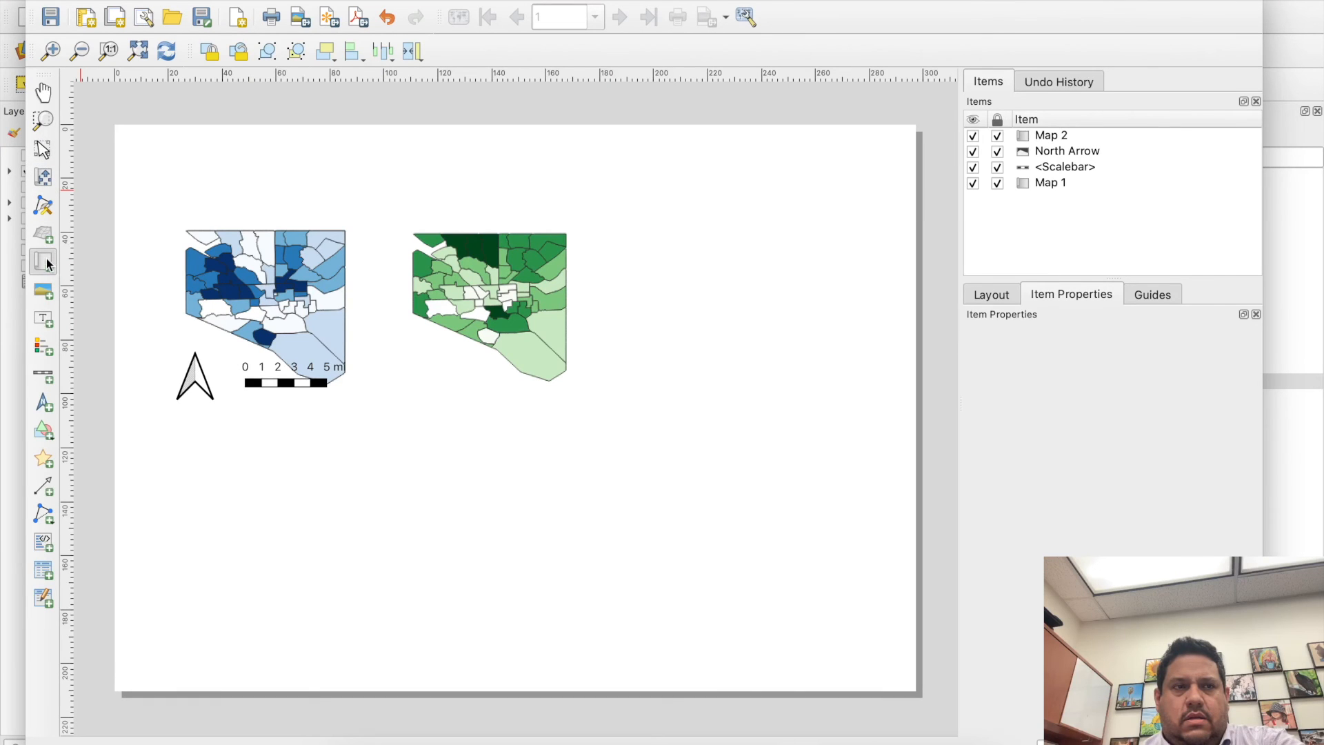
pyautogui.moveTo(636, 228); pyautogui.dragTo(835, 448)
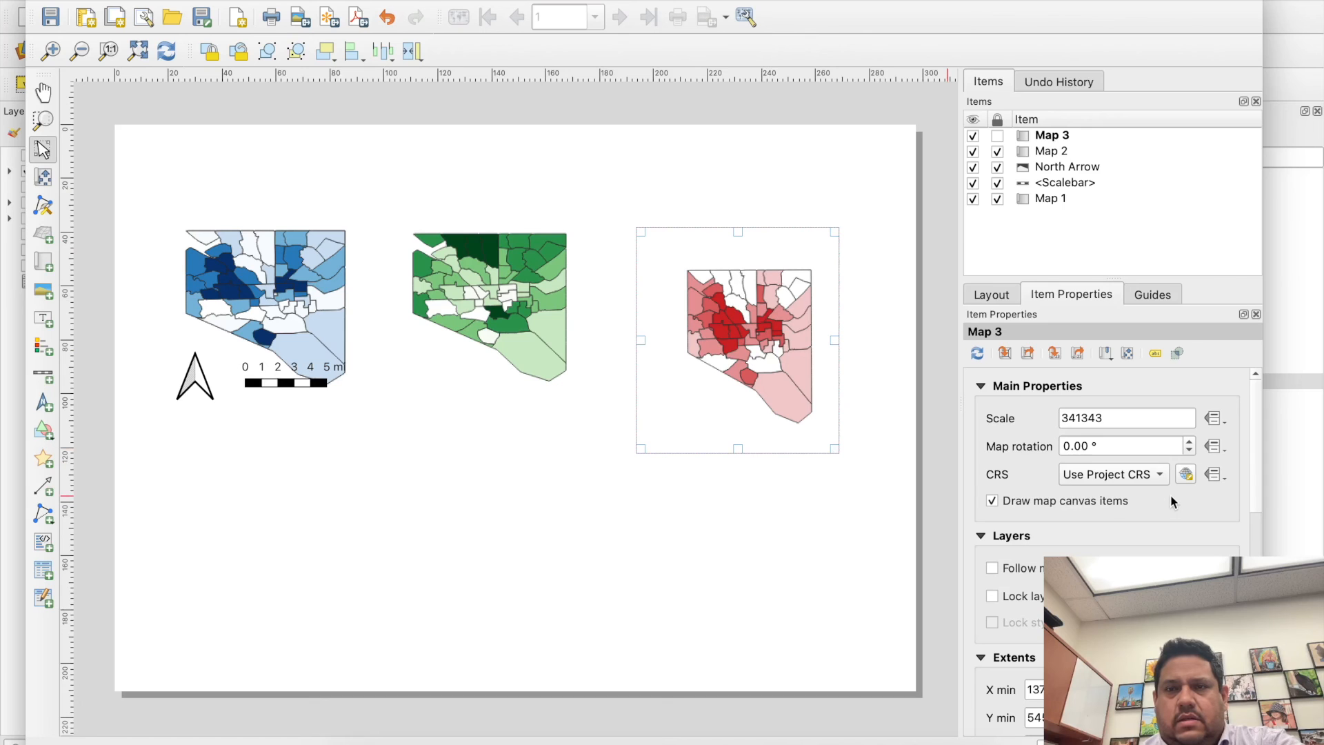
# - Set the coordinate reference system of Map 3 to WGS 84 (EPSG:4326)
pyautogui.click(1186, 475)
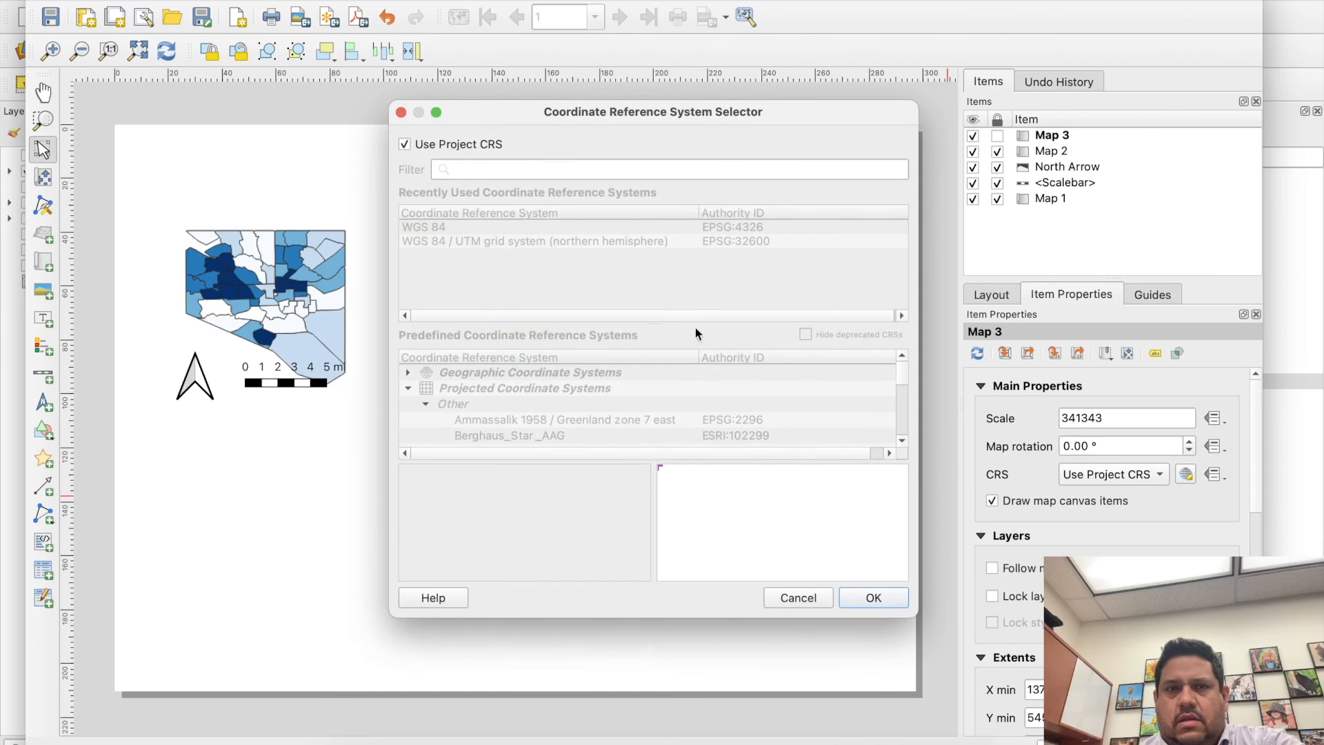
pyautogui.click(485, 144)
pyautogui.click(485, 226)
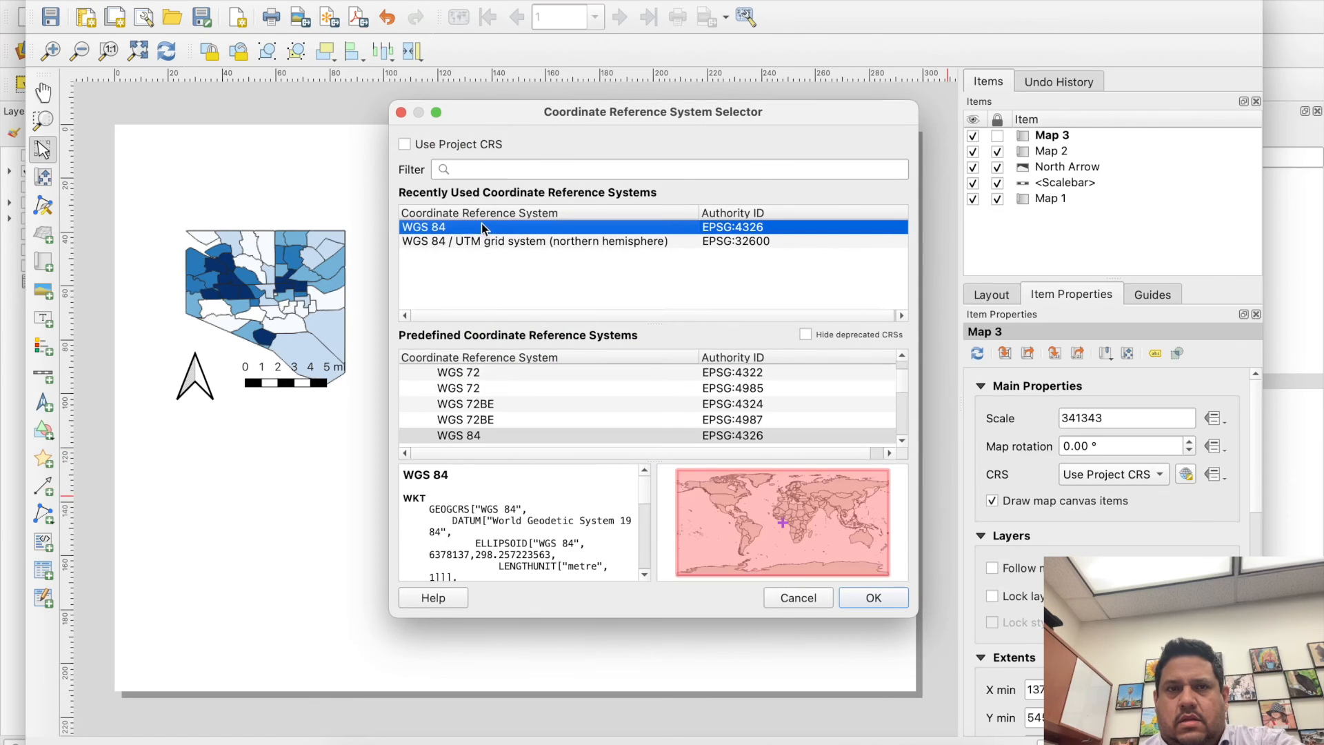
pyautogui.click(873, 598)
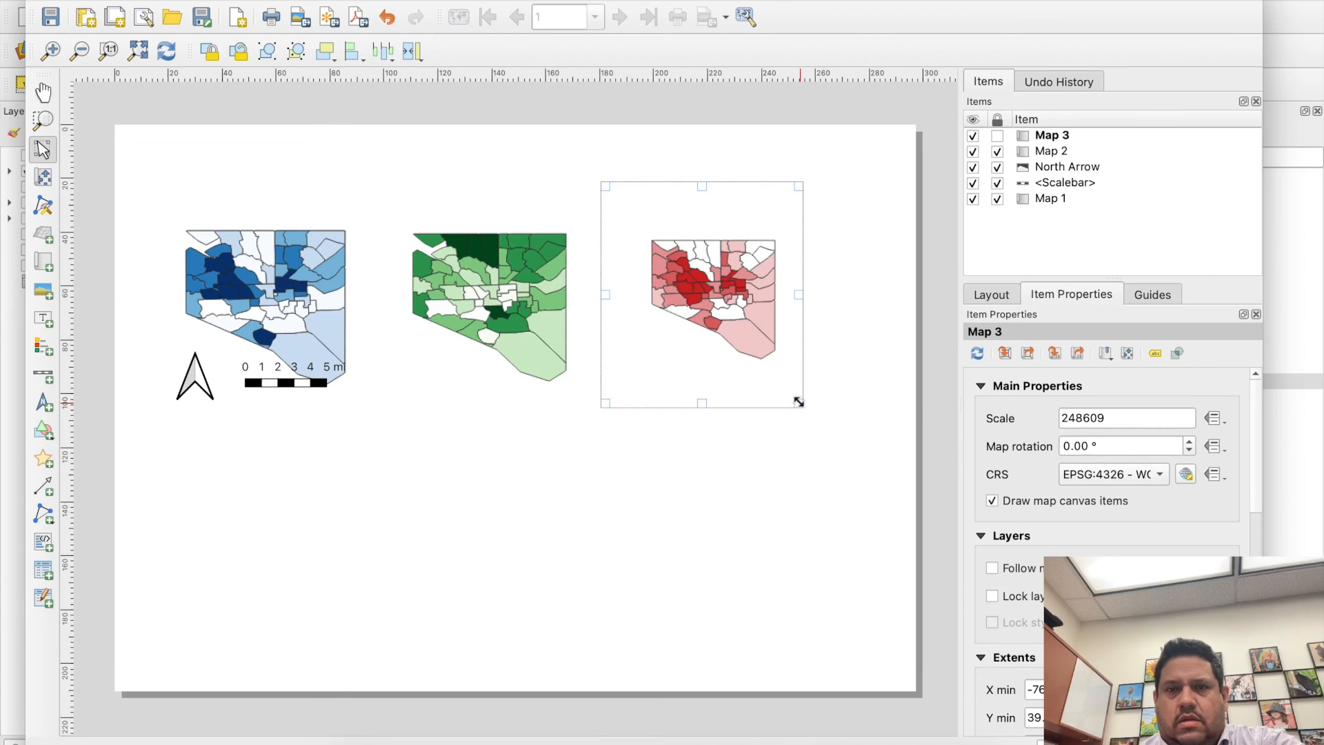
# - Place Map 3 directly against Map 2's edge and enlarge its frame to about 96 by 117 mm, level with Map 2's upper edge
pyautogui.moveTo(798, 402); pyautogui.dragTo(854, 467)
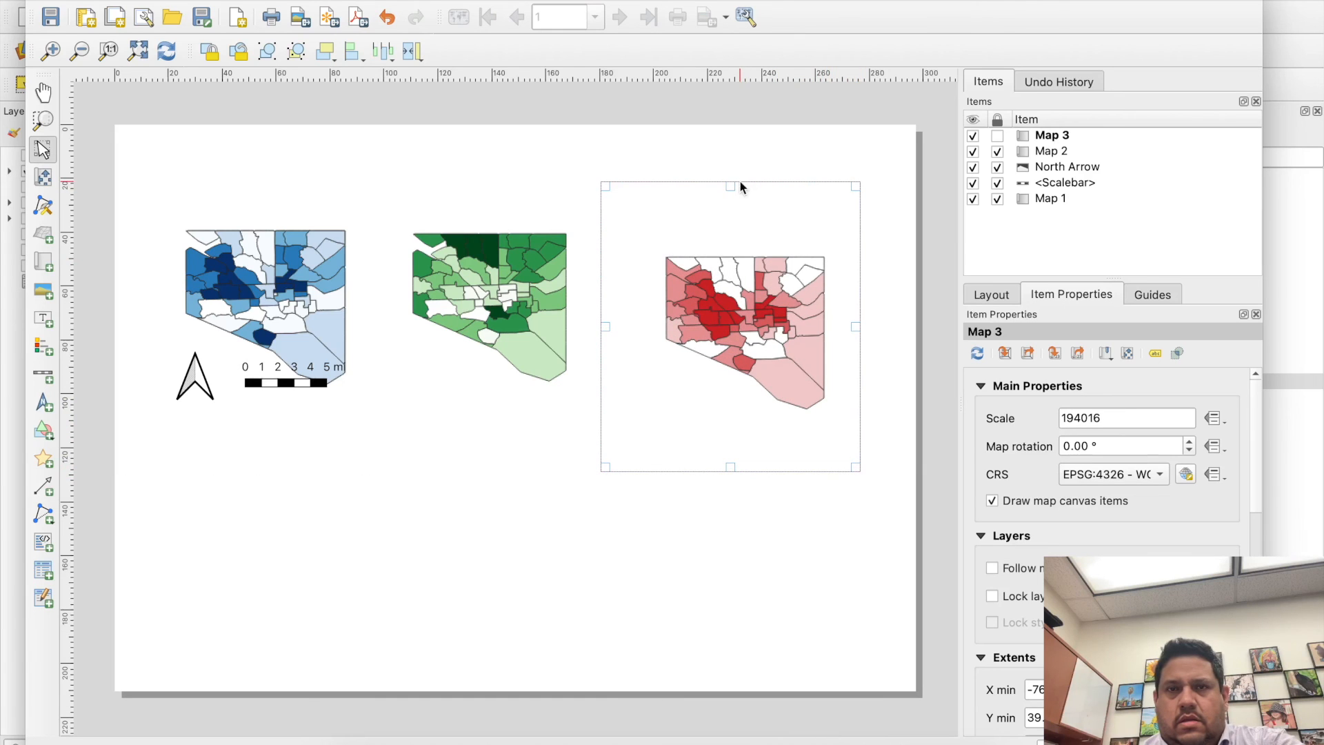
pyautogui.moveTo(735, 182)
pyautogui.mouseDown()
pyautogui.moveTo(736, 138)
pyautogui.moveTo(736, 158)
pyautogui.mouseUp()
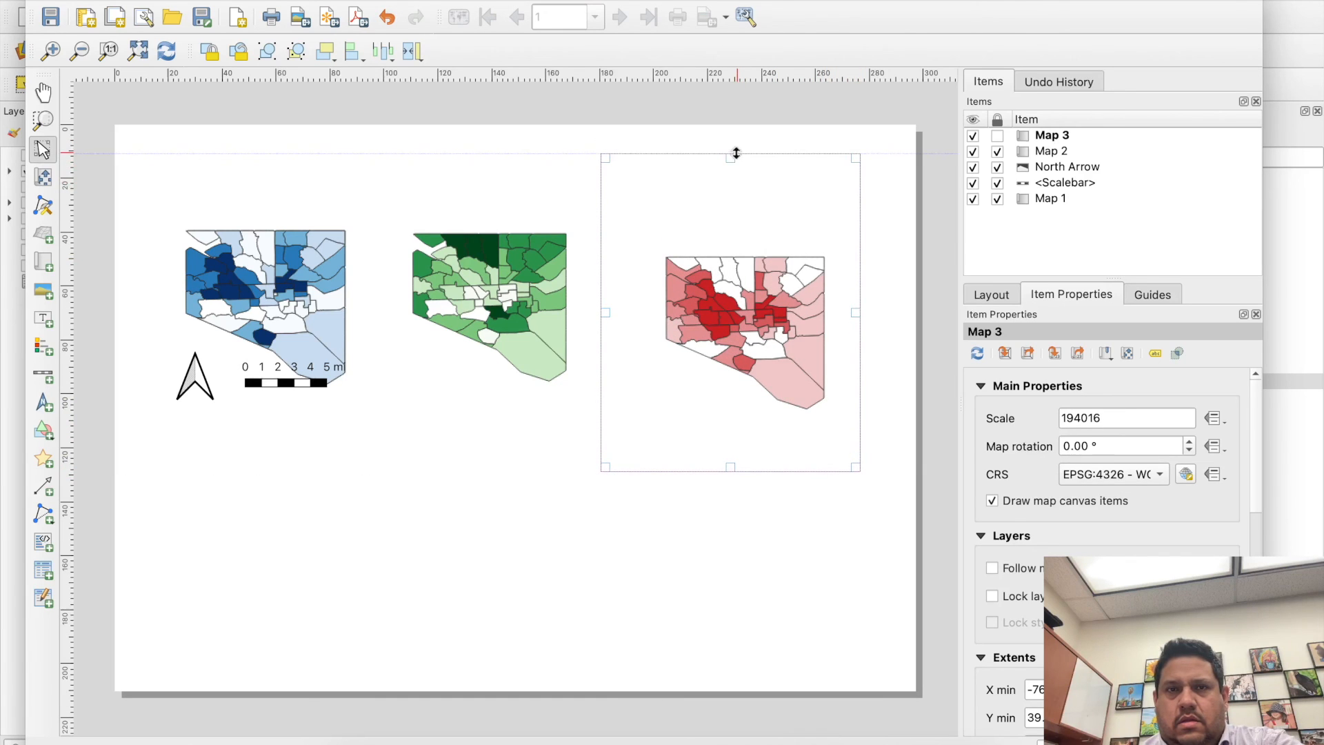
pyautogui.click(559, 219)
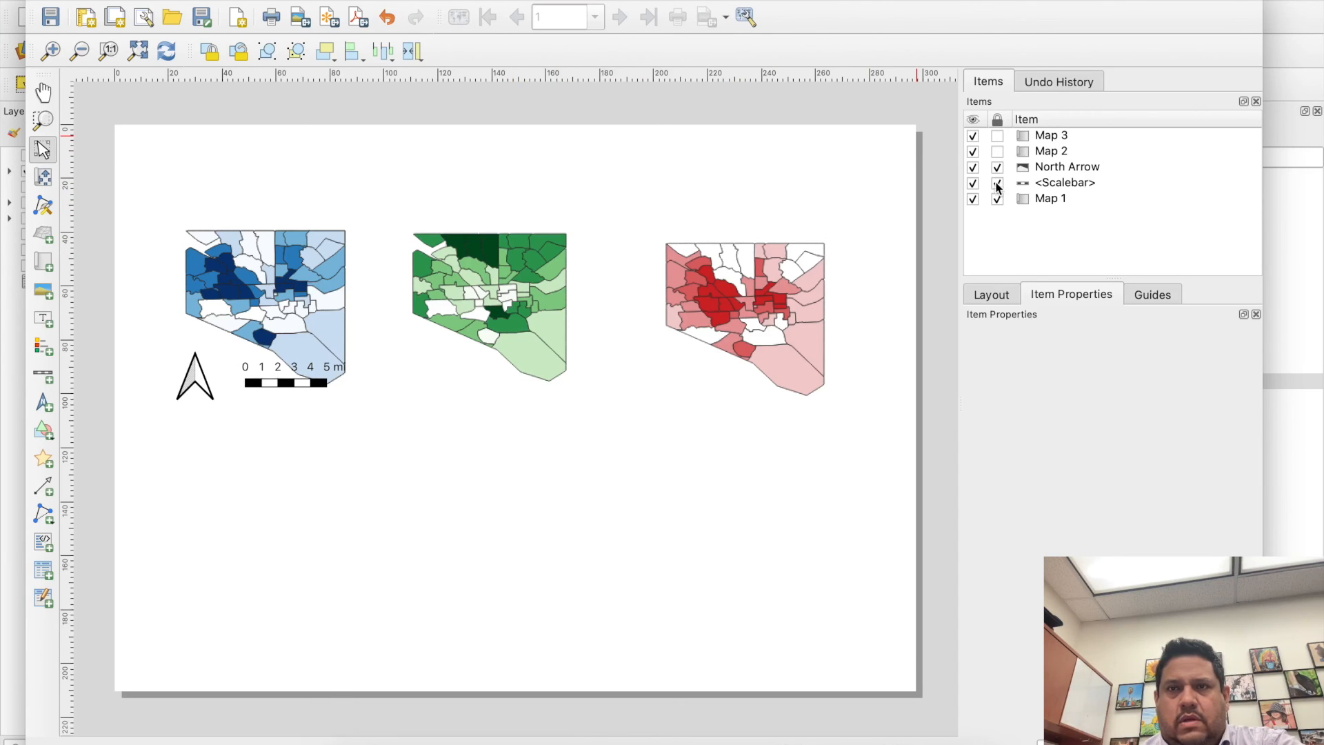
# - Try to lower Map 2's city outline by unlocking the map and stretching its frame to about 112 mm high
pyautogui.click(552, 275)
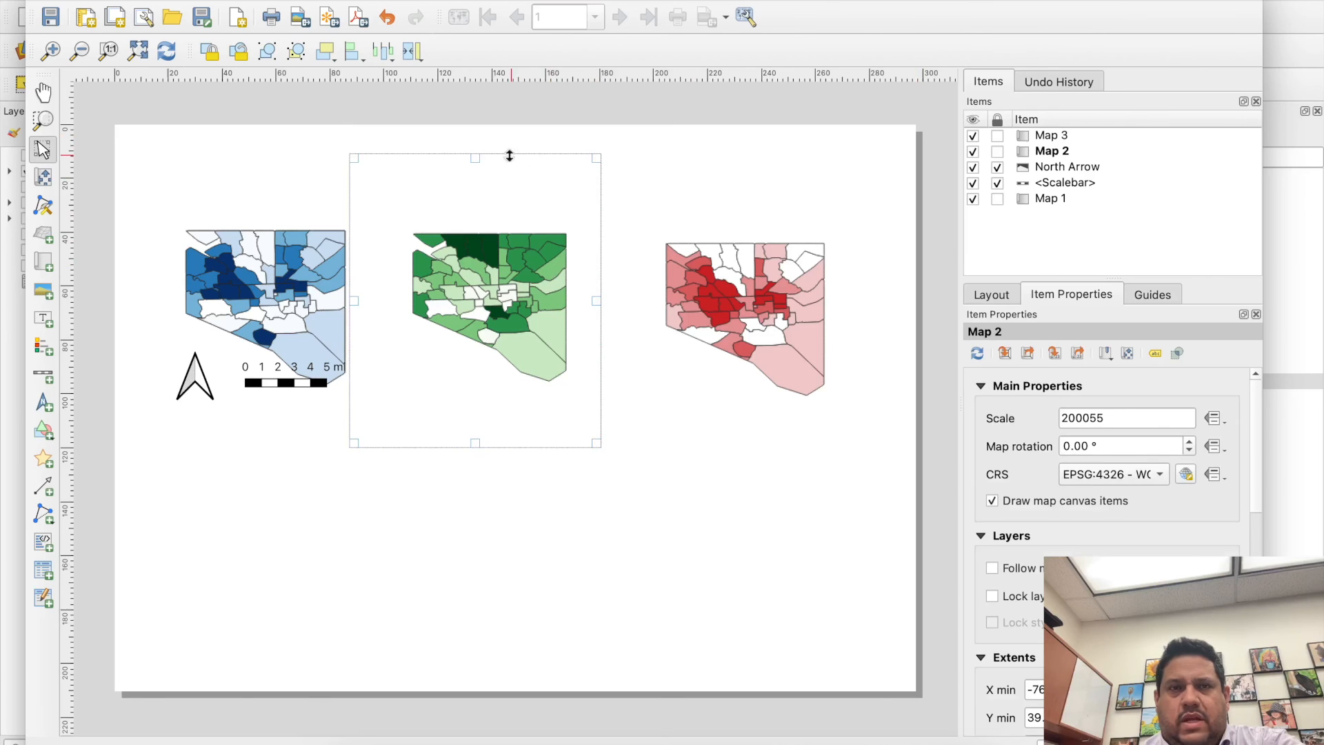
pyautogui.moveTo(478, 158); pyautogui.dragTo(478, 157)
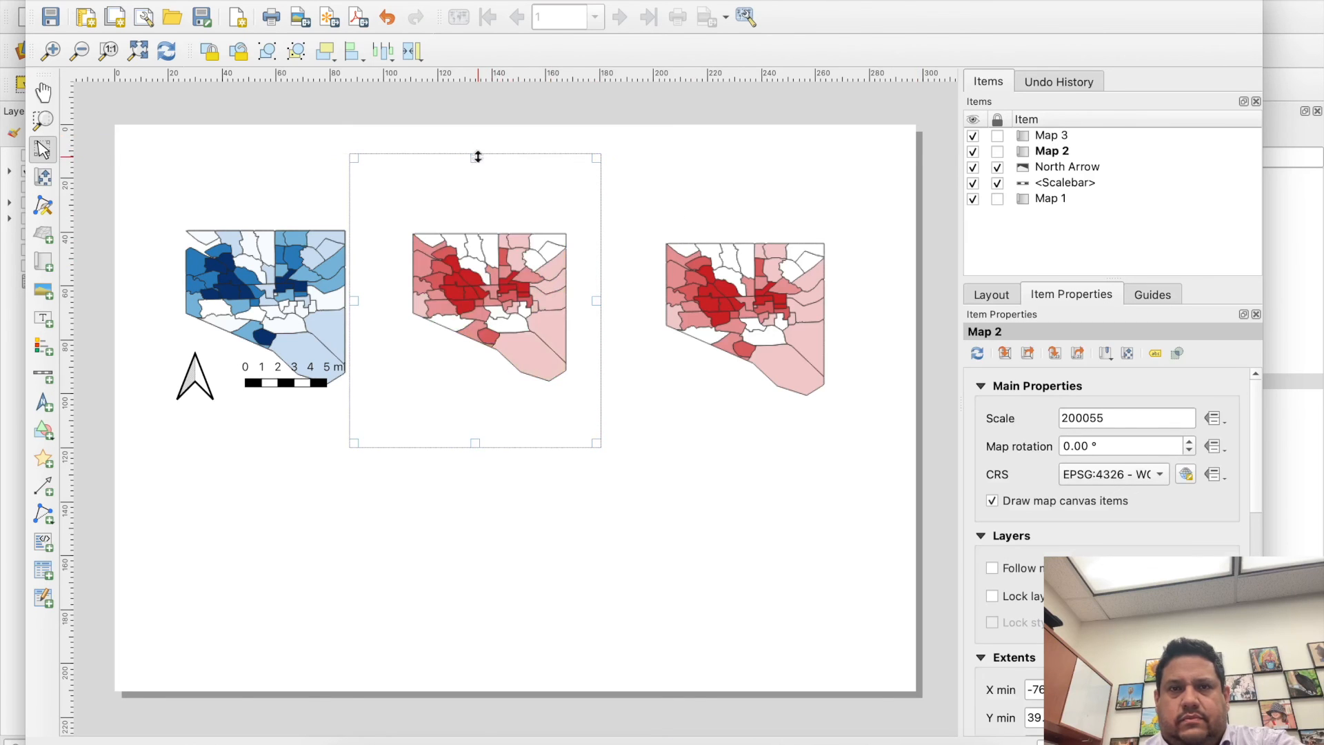
pyautogui.moveTo(475, 442); pyautogui.dragTo(476, 452)
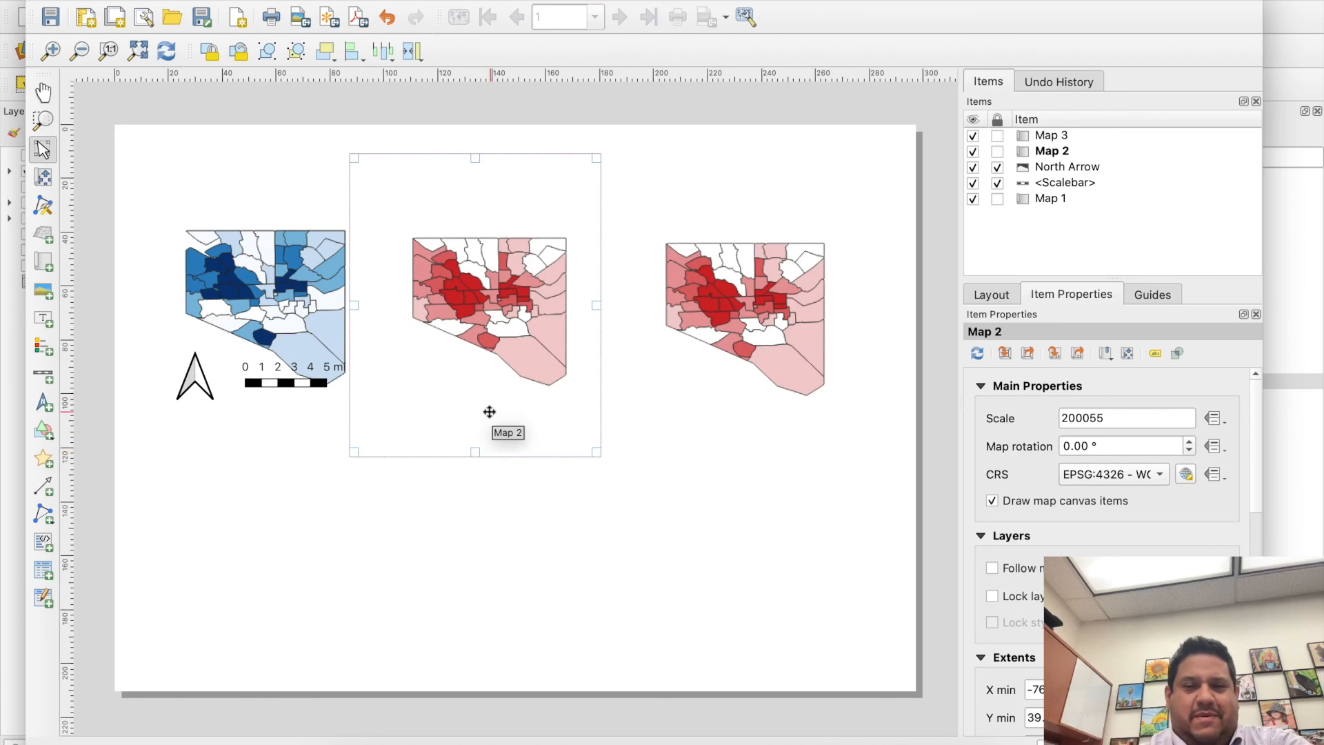
# - Undo the Map 2 frame changes and the unlocking of Map 1 and Map 2
pyautogui.hotkey('ctrl', 'z')
pyautogui.hotkey('ctrl', 'z')
pyautogui.hotkey('ctrl', 'z')
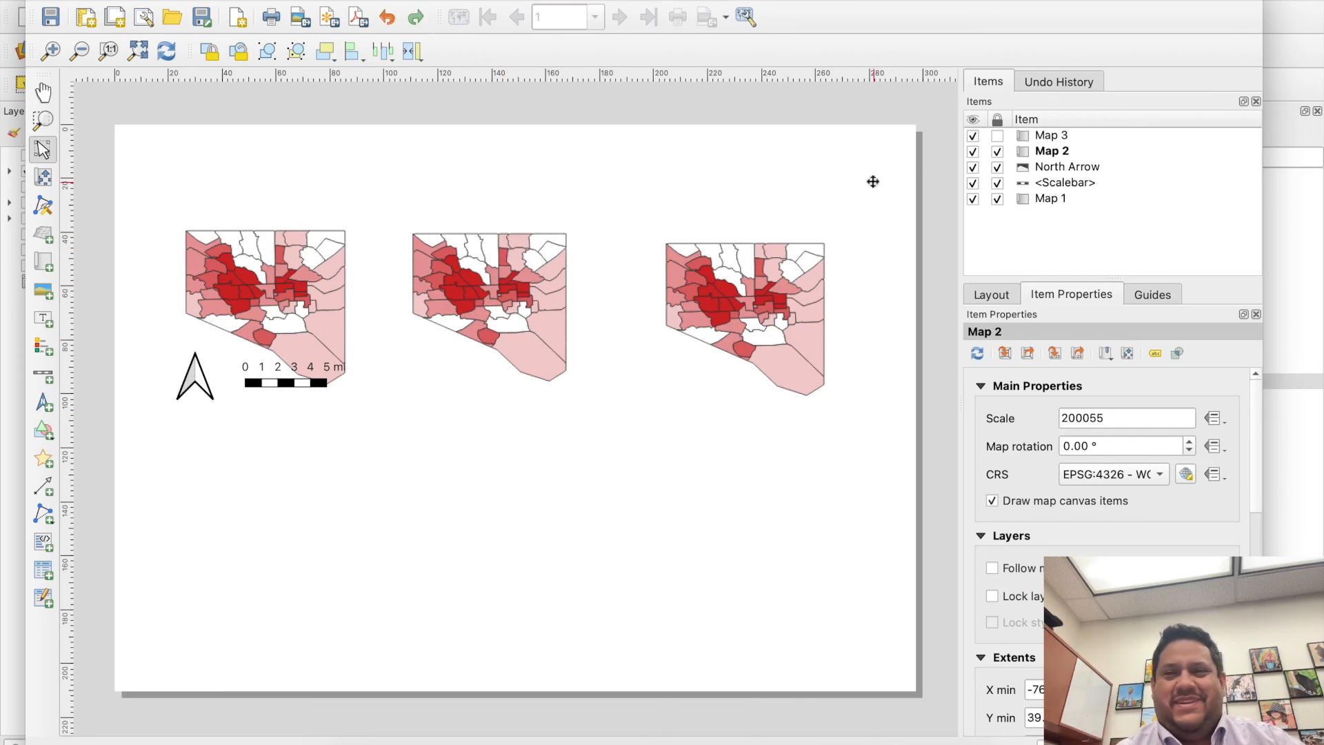
# - Add a label about 242 by 18 mm across the page above the three maps and set its text to "TITLE"
pyautogui.click(260, 315)
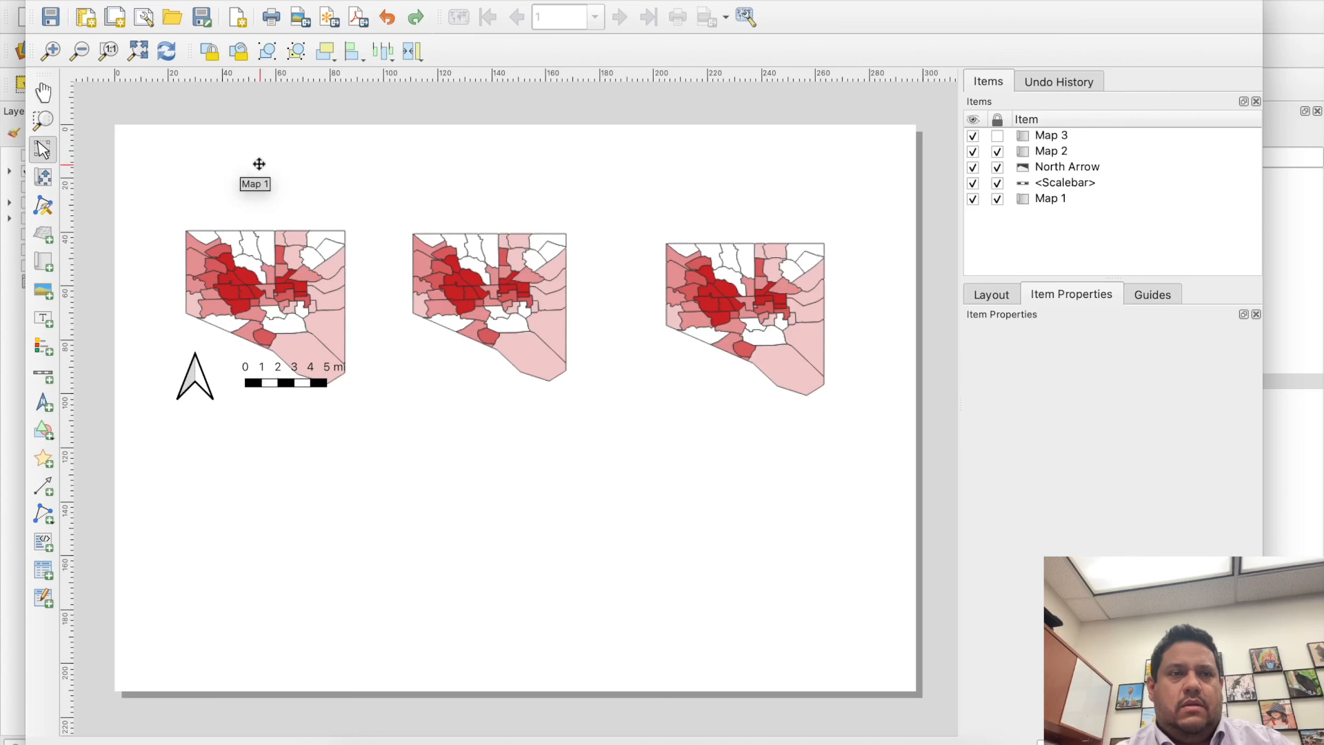
pyautogui.click(43, 320)
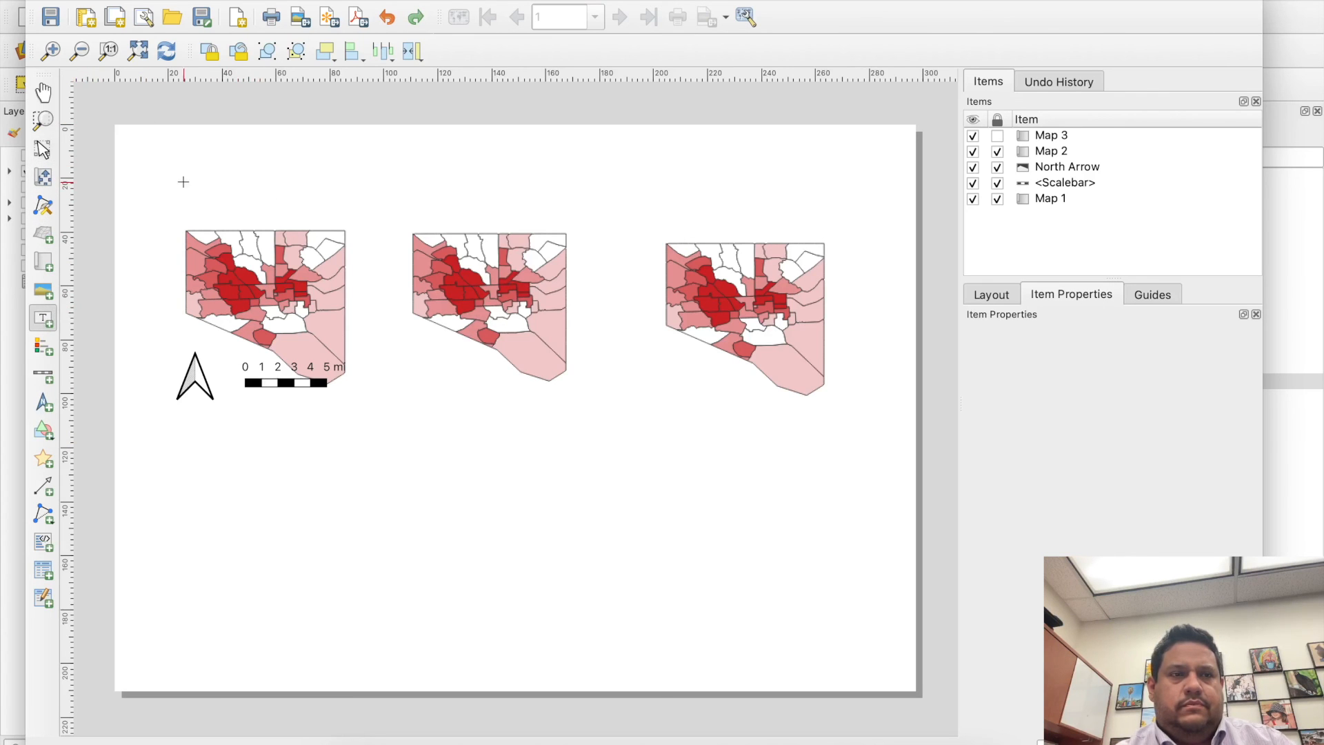
pyautogui.moveTo(185, 177); pyautogui.dragTo(839, 222)
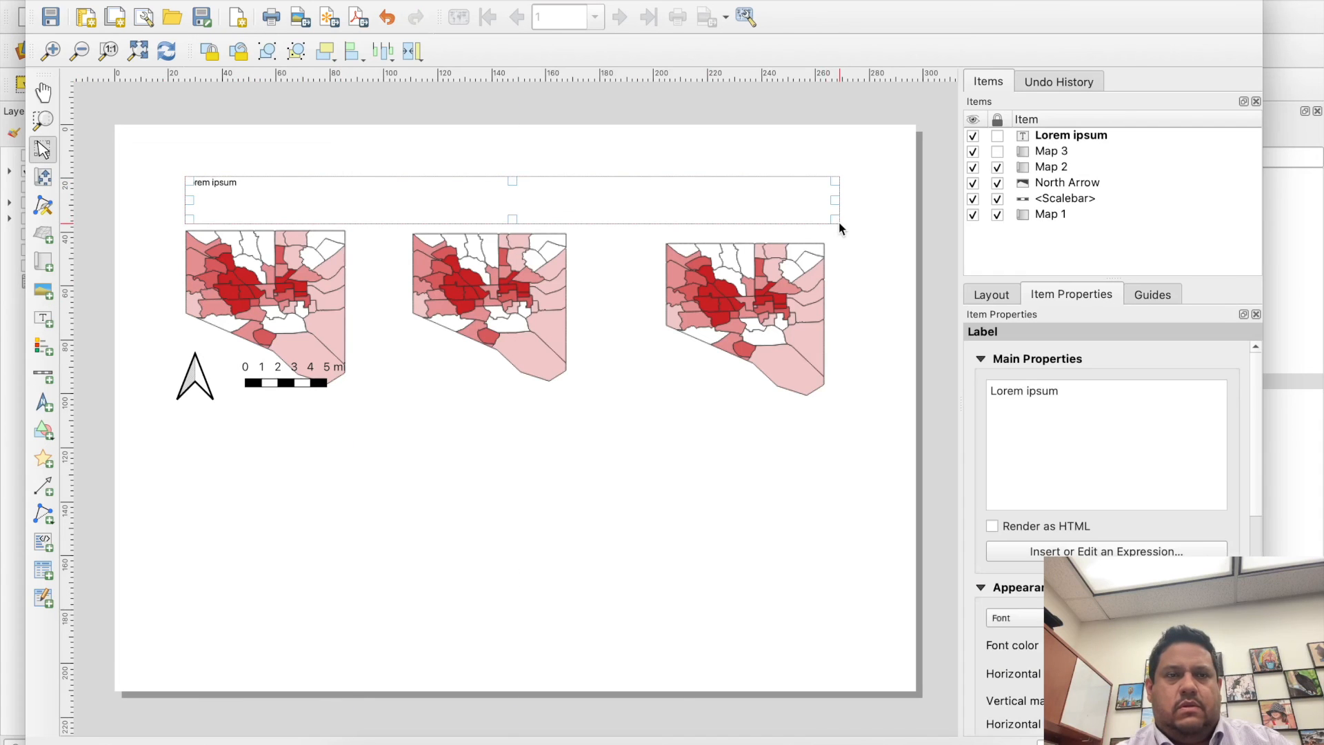
pyautogui.tripleClick(1083, 402)
pyautogui.write('TITLE')
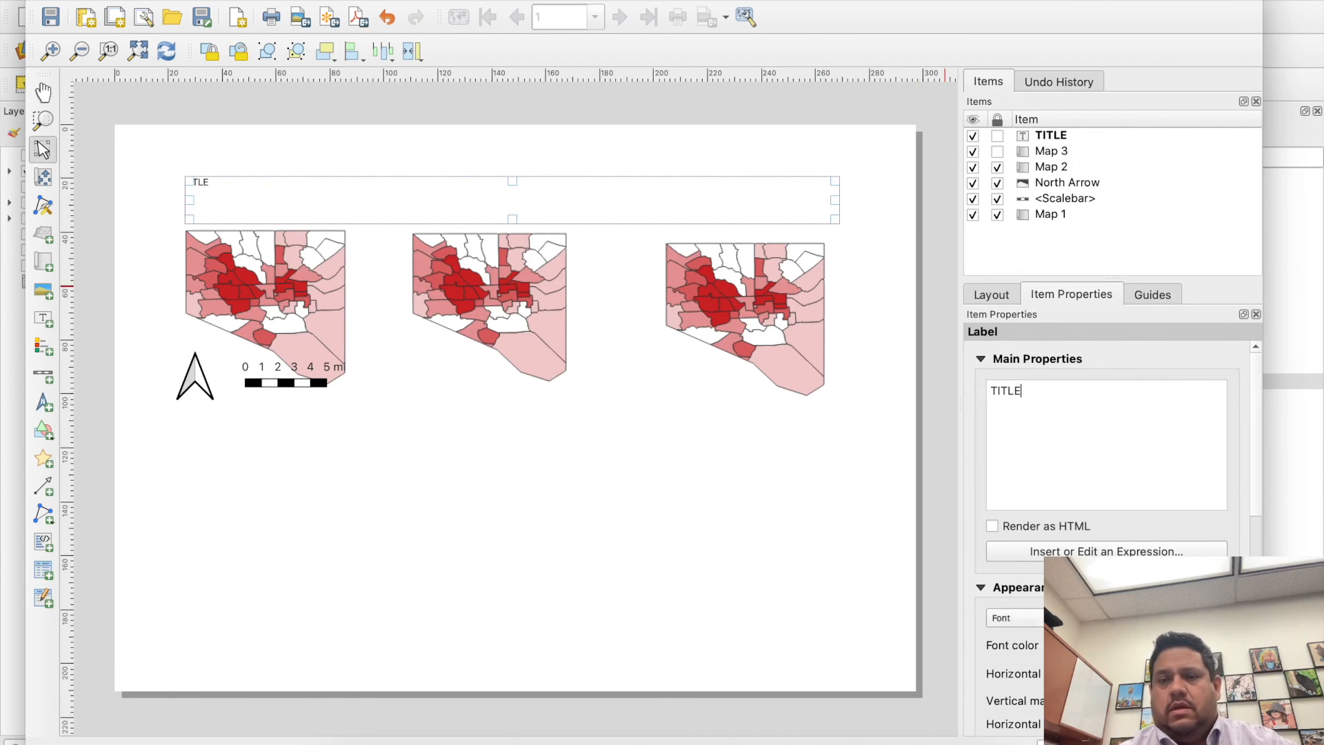
# - Set the title label's font to Academy Engraved LET, size 18
pyautogui.click(1220, 645)
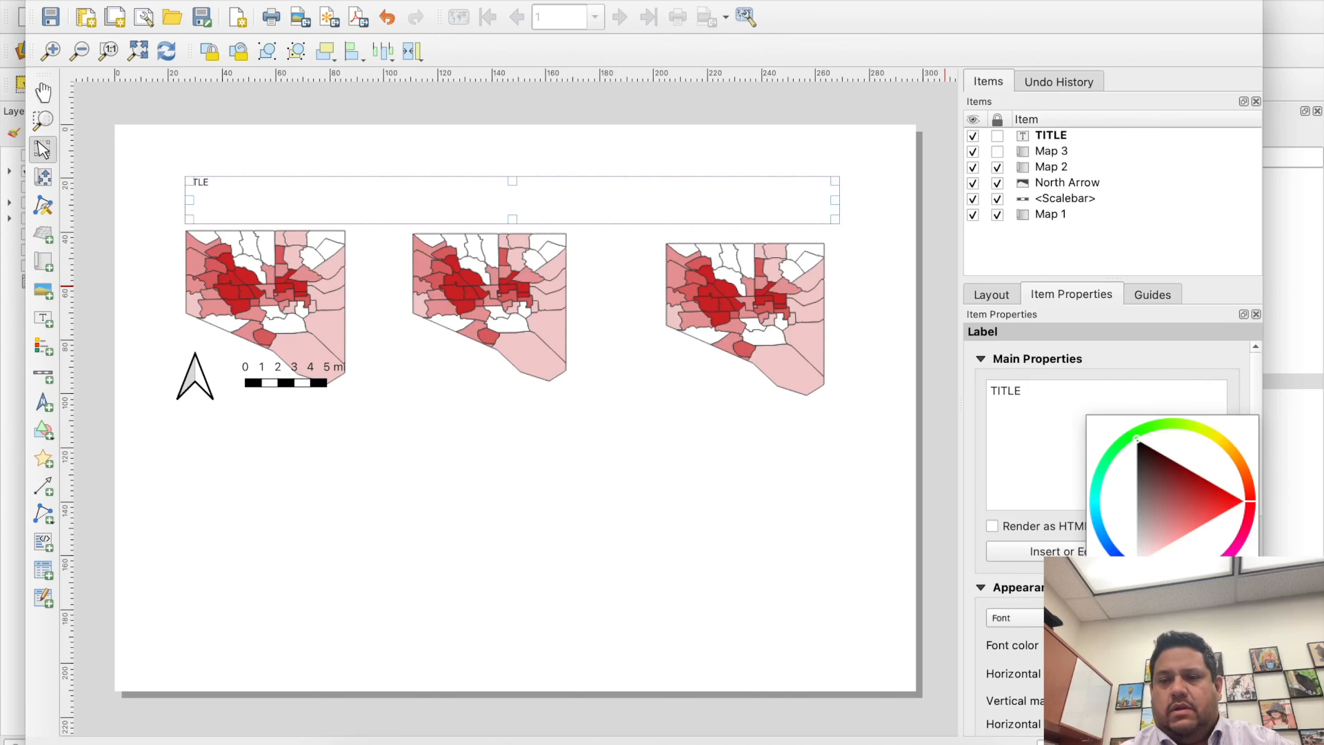
pyautogui.click(1014, 618)
pyautogui.click(1014, 618)
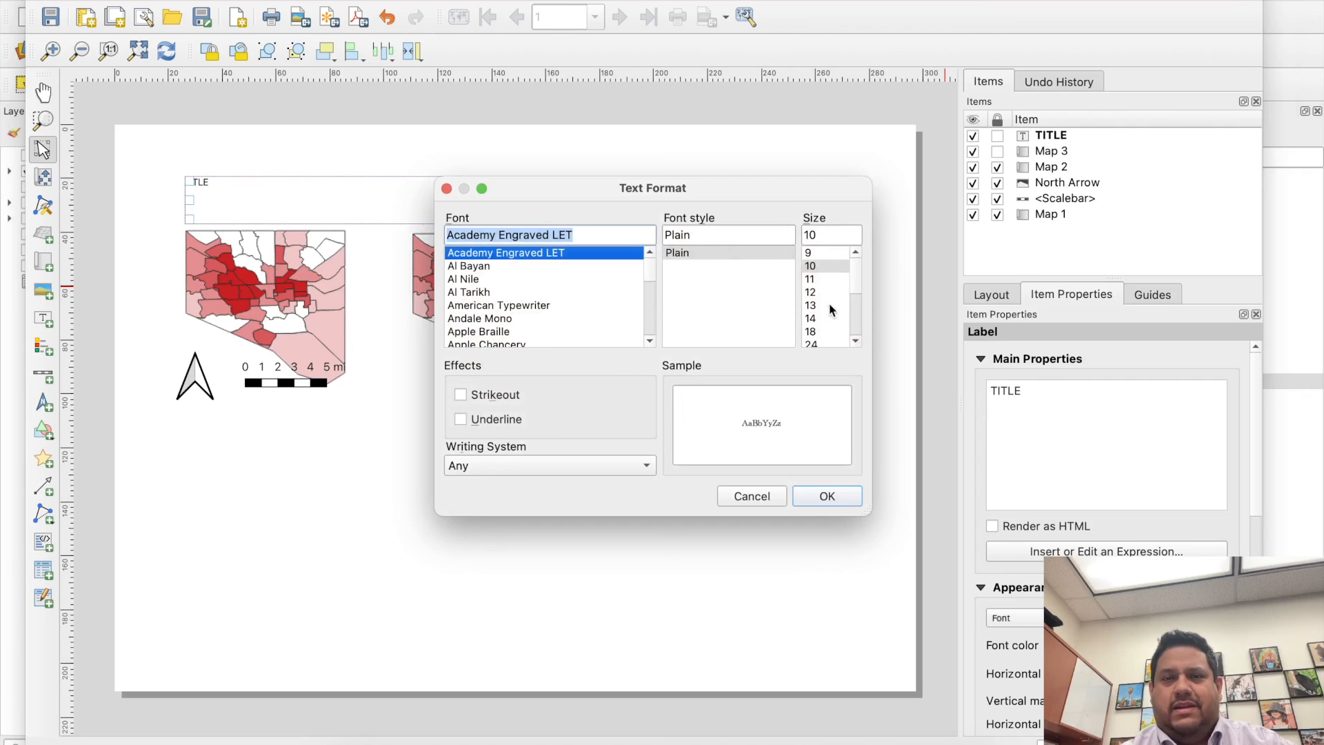
pyautogui.click(814, 332)
pyautogui.click(825, 493)
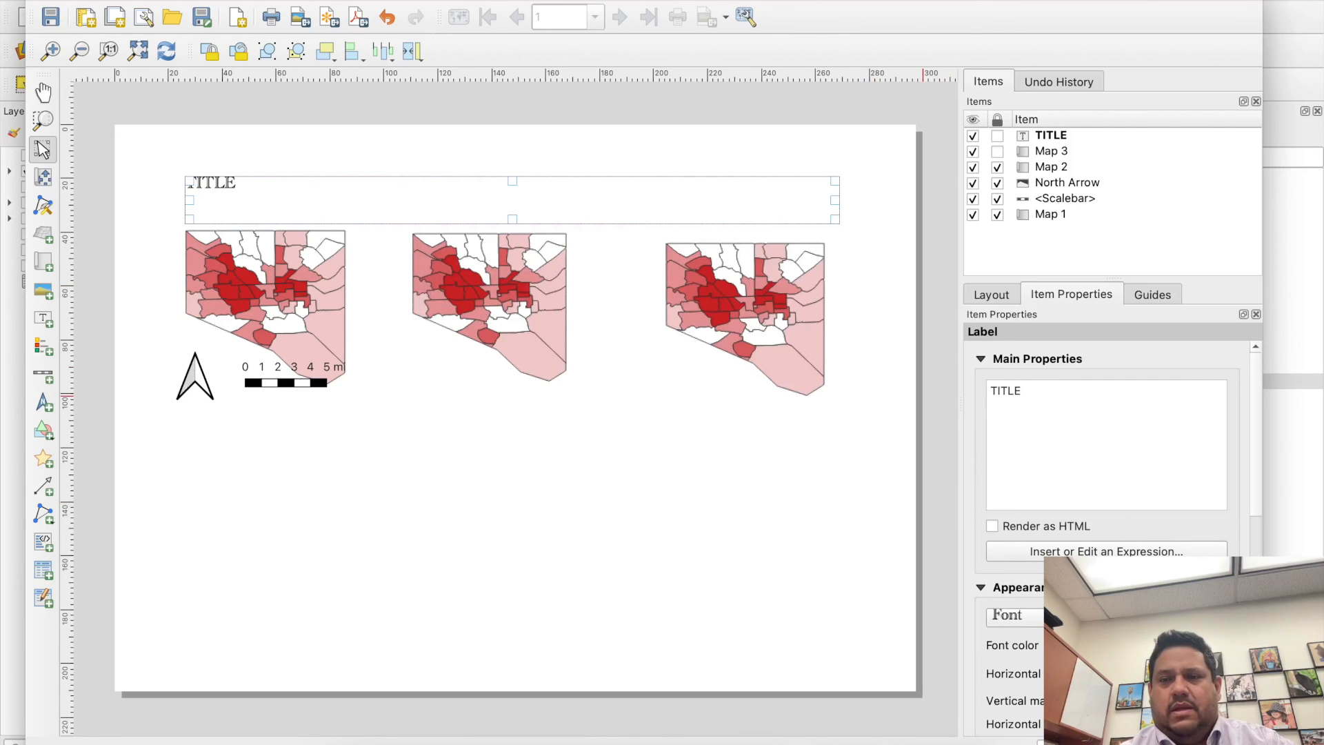
# - Enlarge the title's font to more than double its size so the text fills most of the label's height
pyautogui.click(1219, 616)
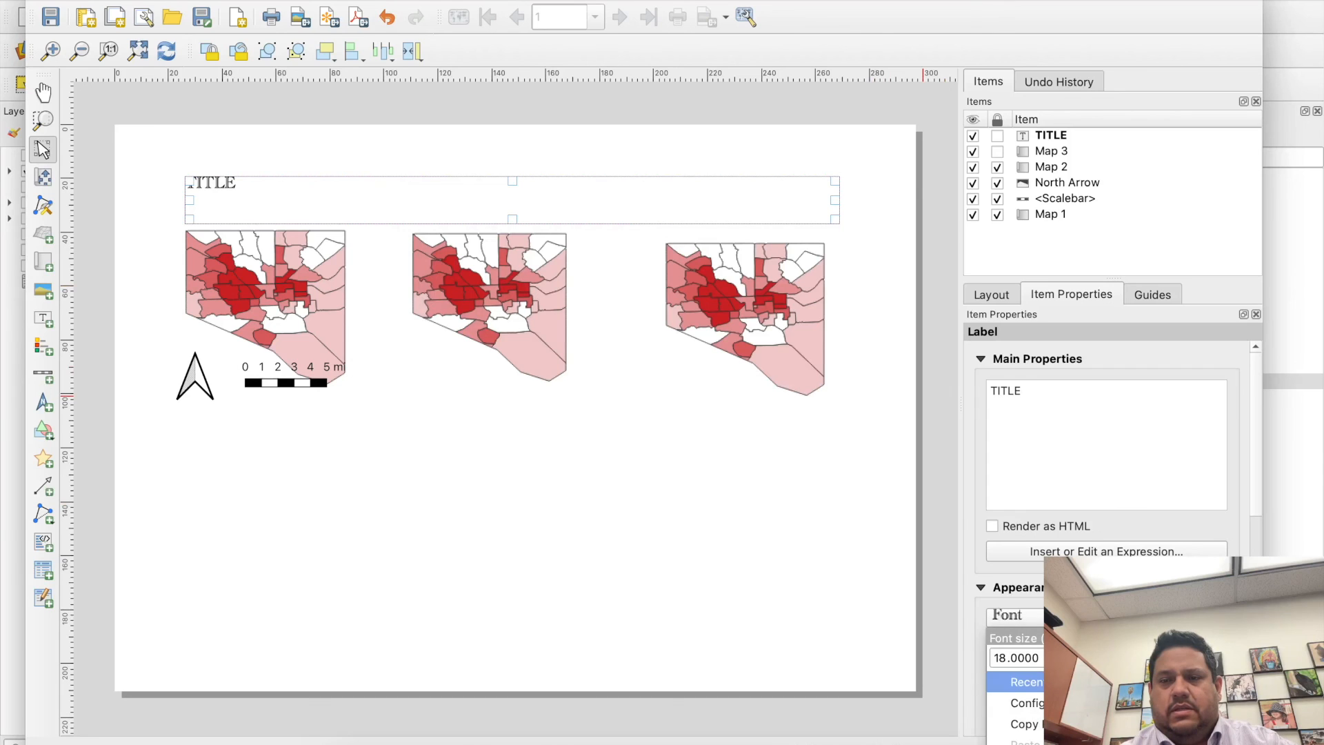
pyautogui.click(1200, 641)
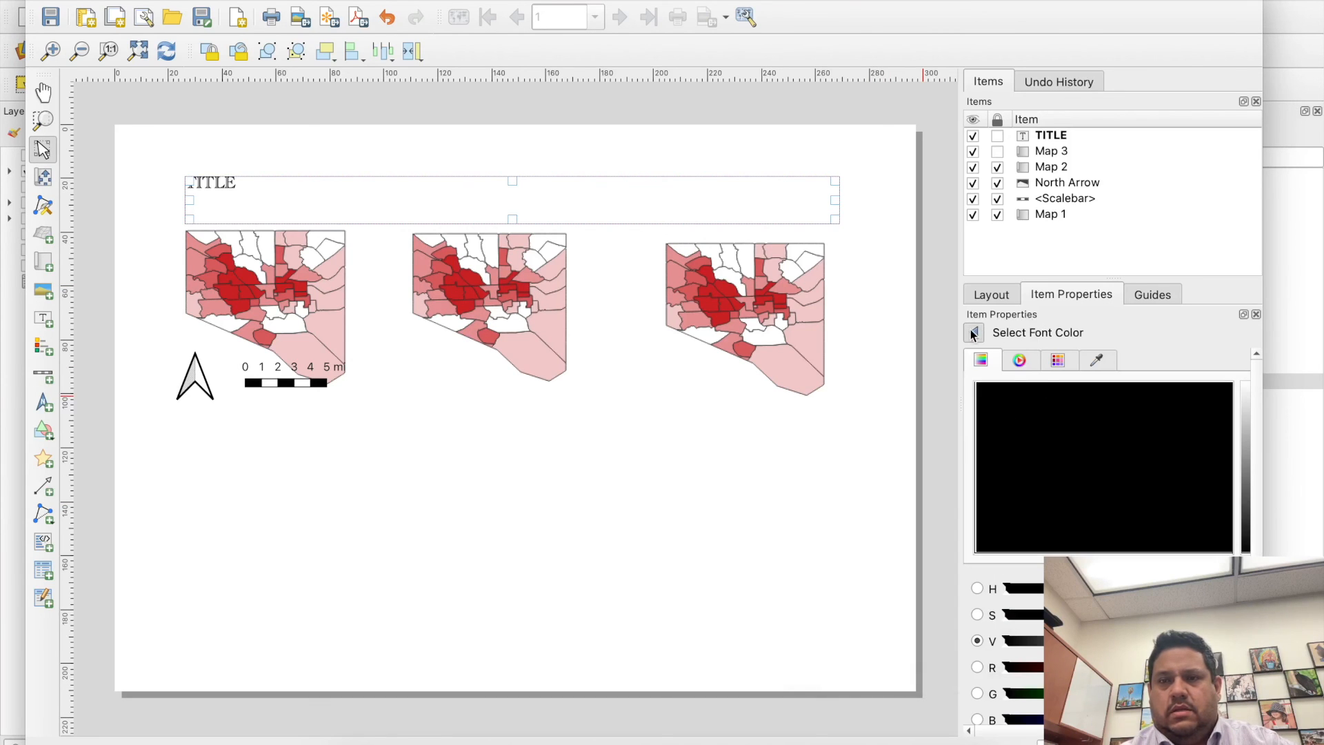
pyautogui.click(973, 333)
pyautogui.click(1219, 617)
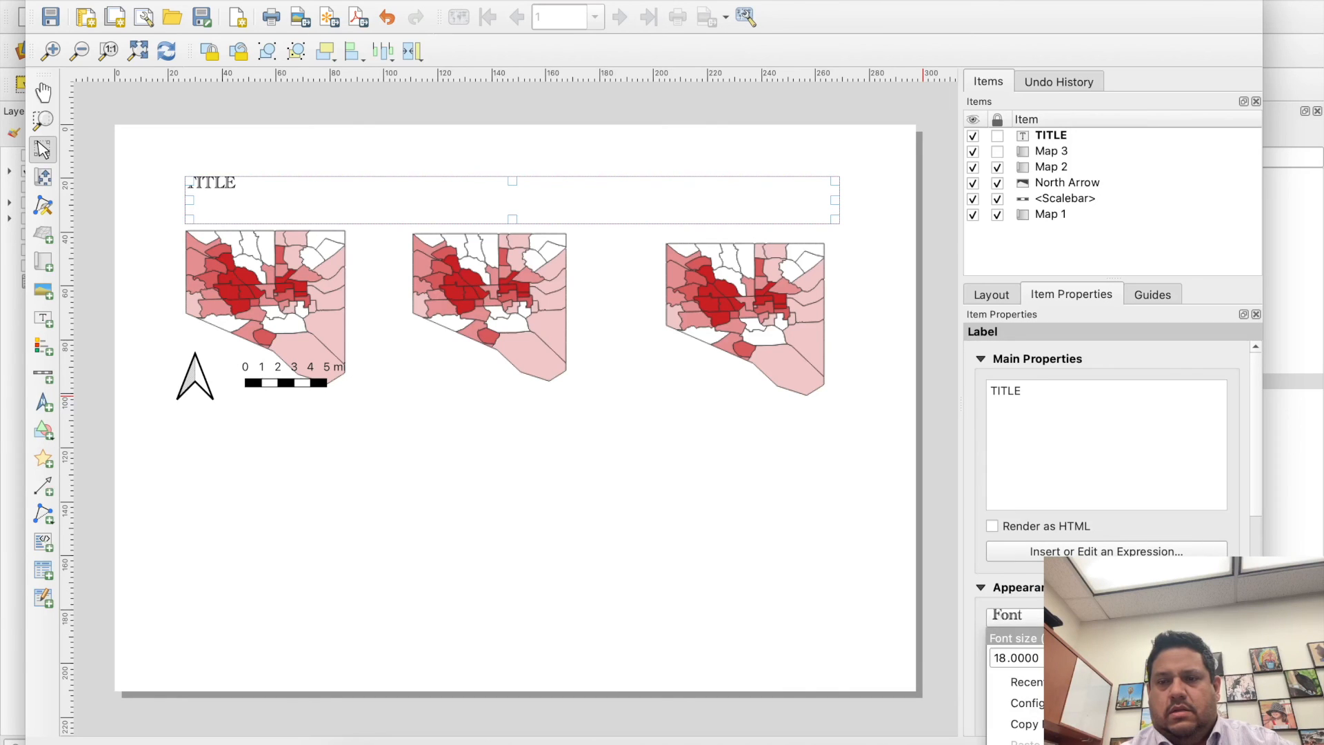
pyautogui.click(1195, 654)
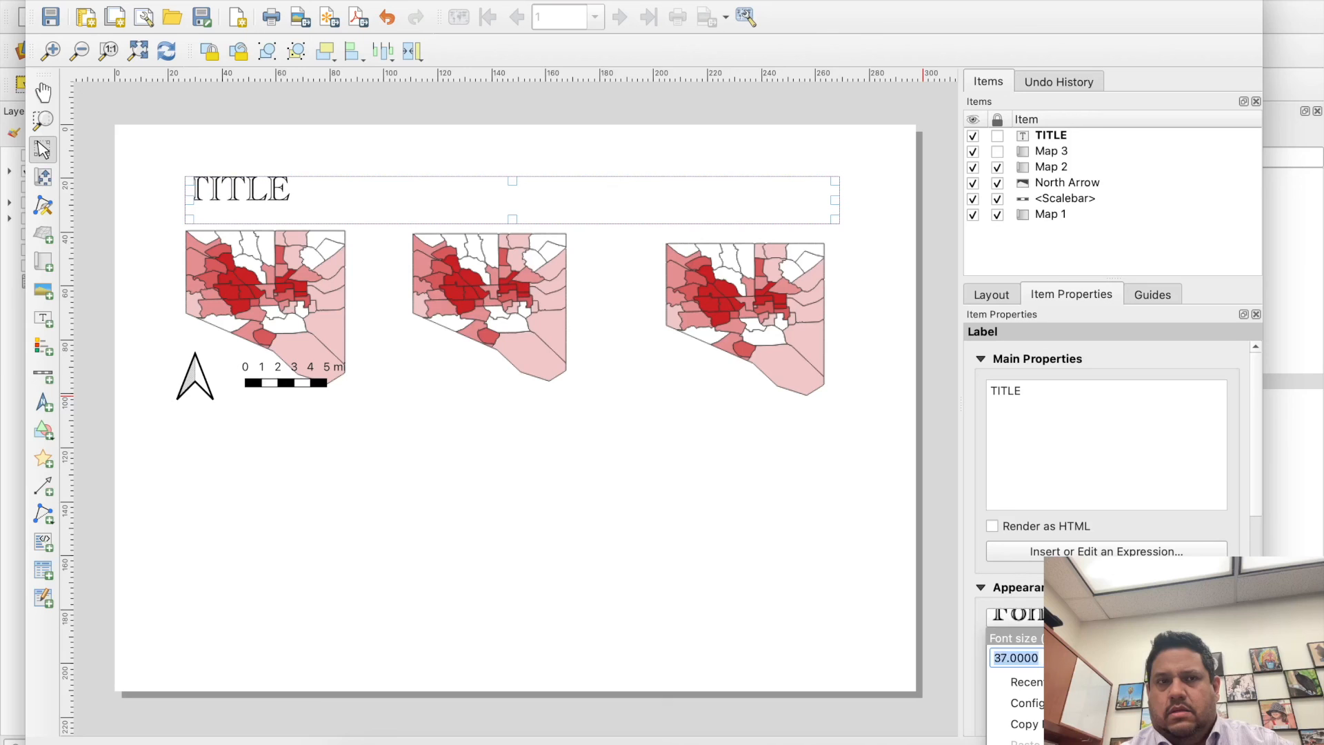
pyautogui.press('Escape')
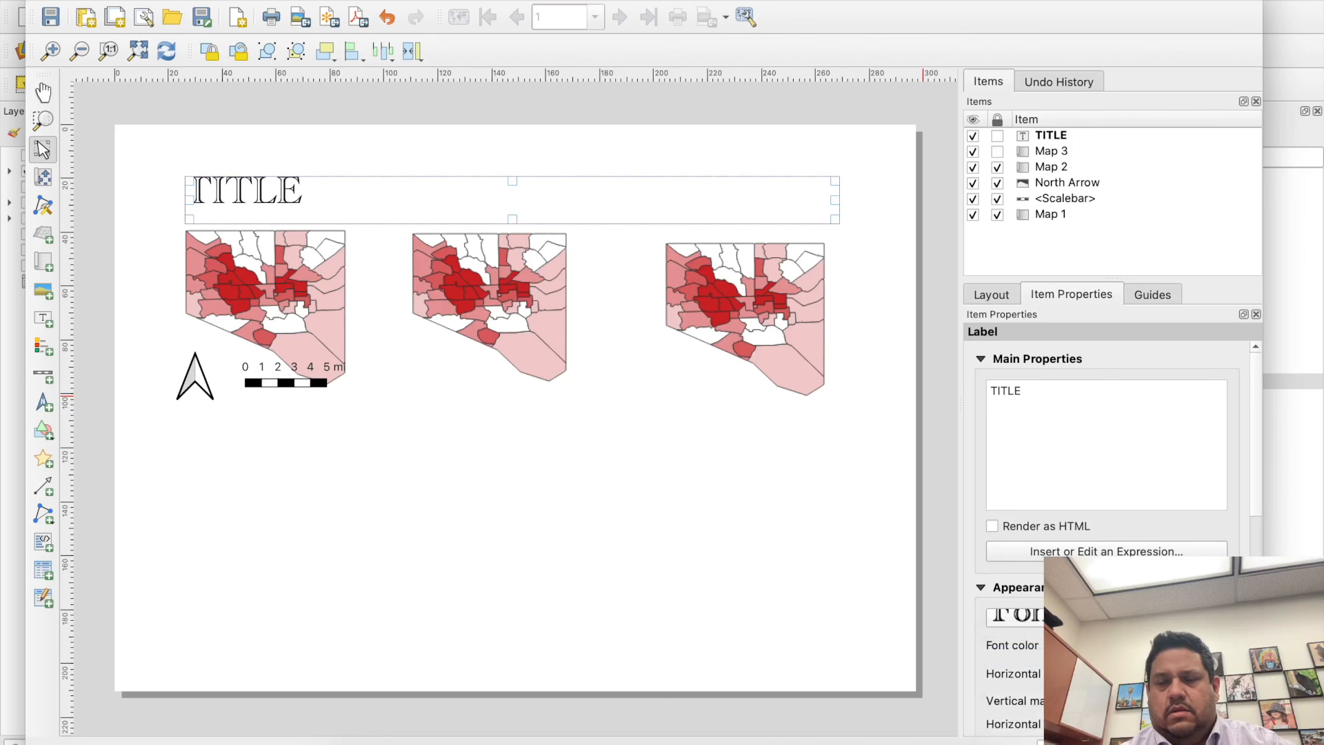
# - Align the title text to the middle vertically and to the center horizontally within its label
pyautogui.scroll(-5, 1107, 469)
pyautogui.scroll(3, 1261, 548)
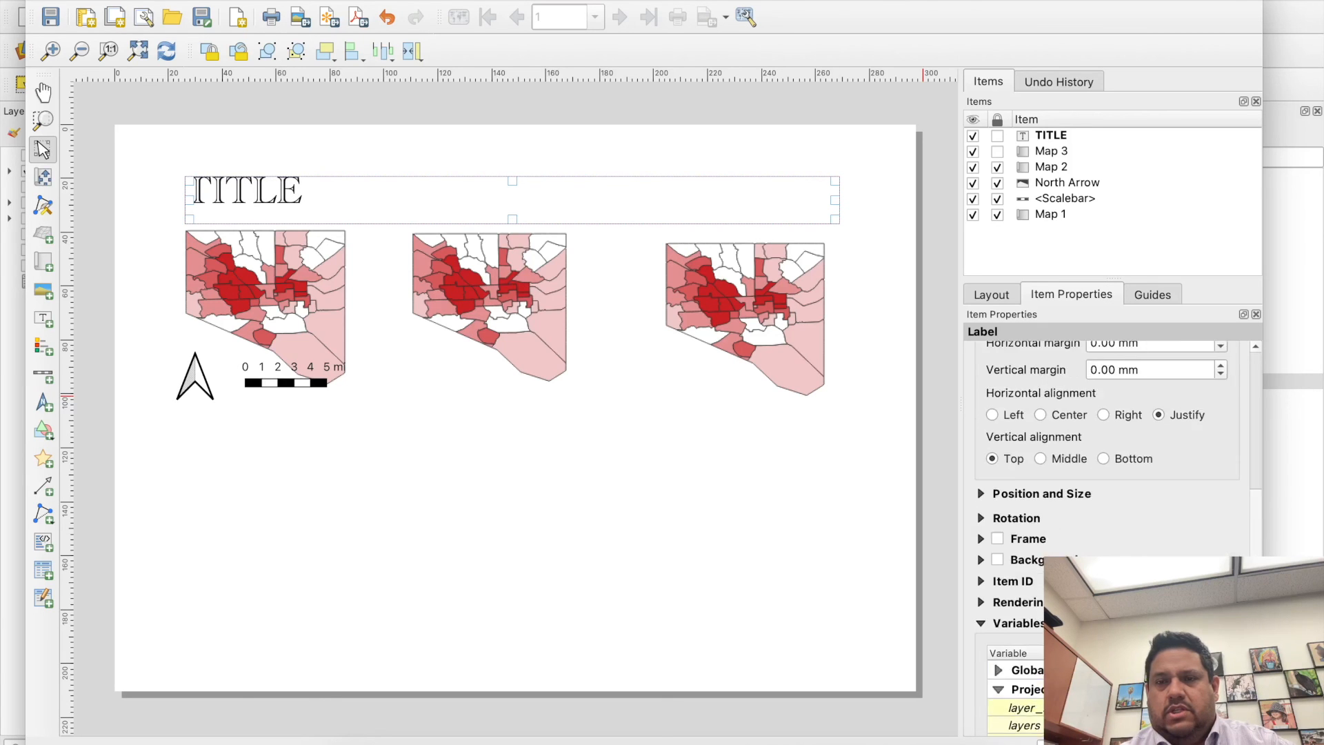
pyautogui.click(1044, 553)
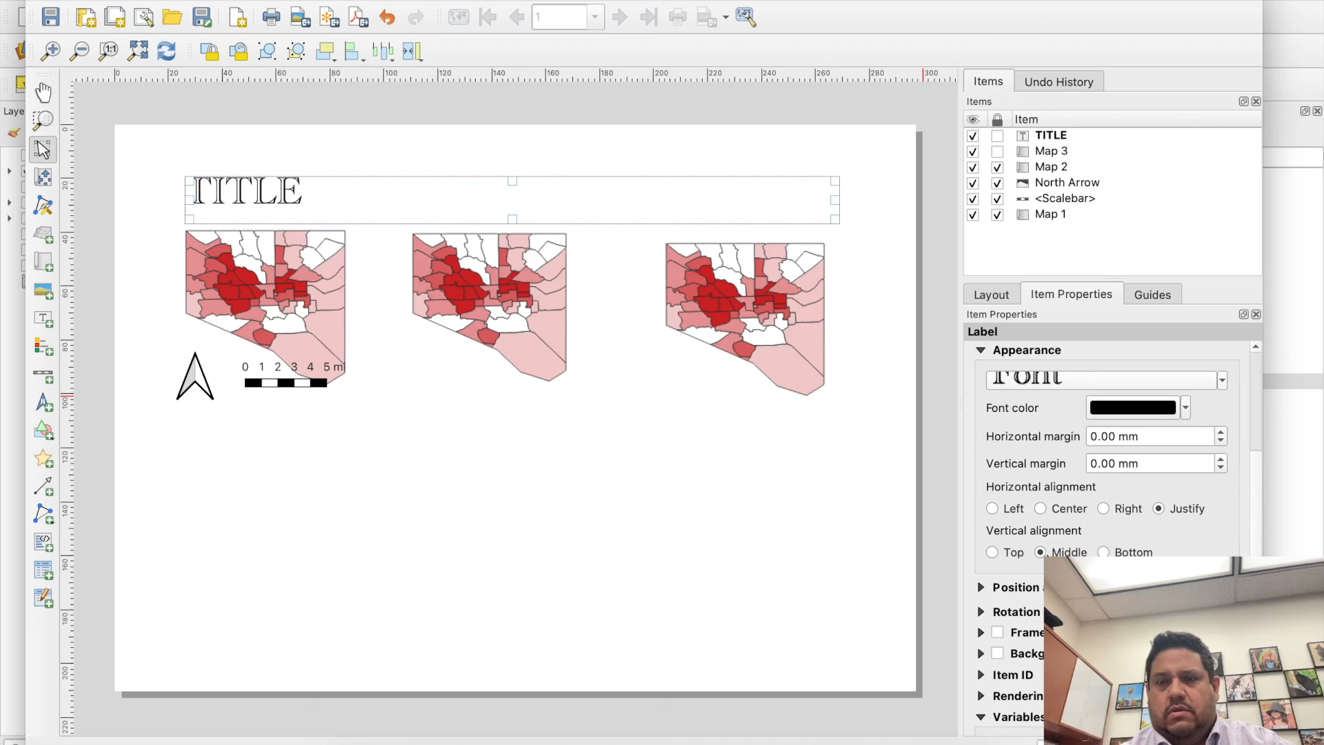
pyautogui.click(1054, 511)
pyautogui.click(789, 516)
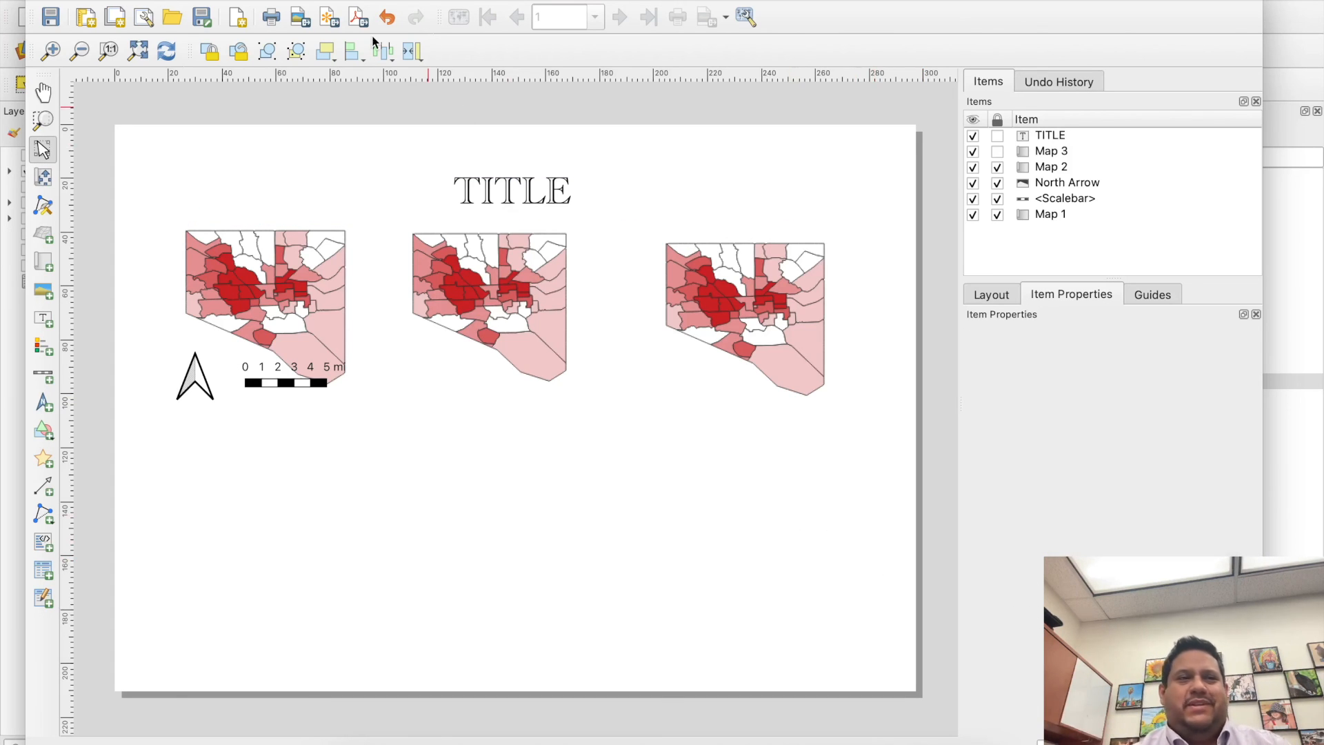
# - Save the project, switch to the main QGIS window, hide the Index of Unmet Health Needs layer and show Pct AA Population
pyautogui.click(50, 16)
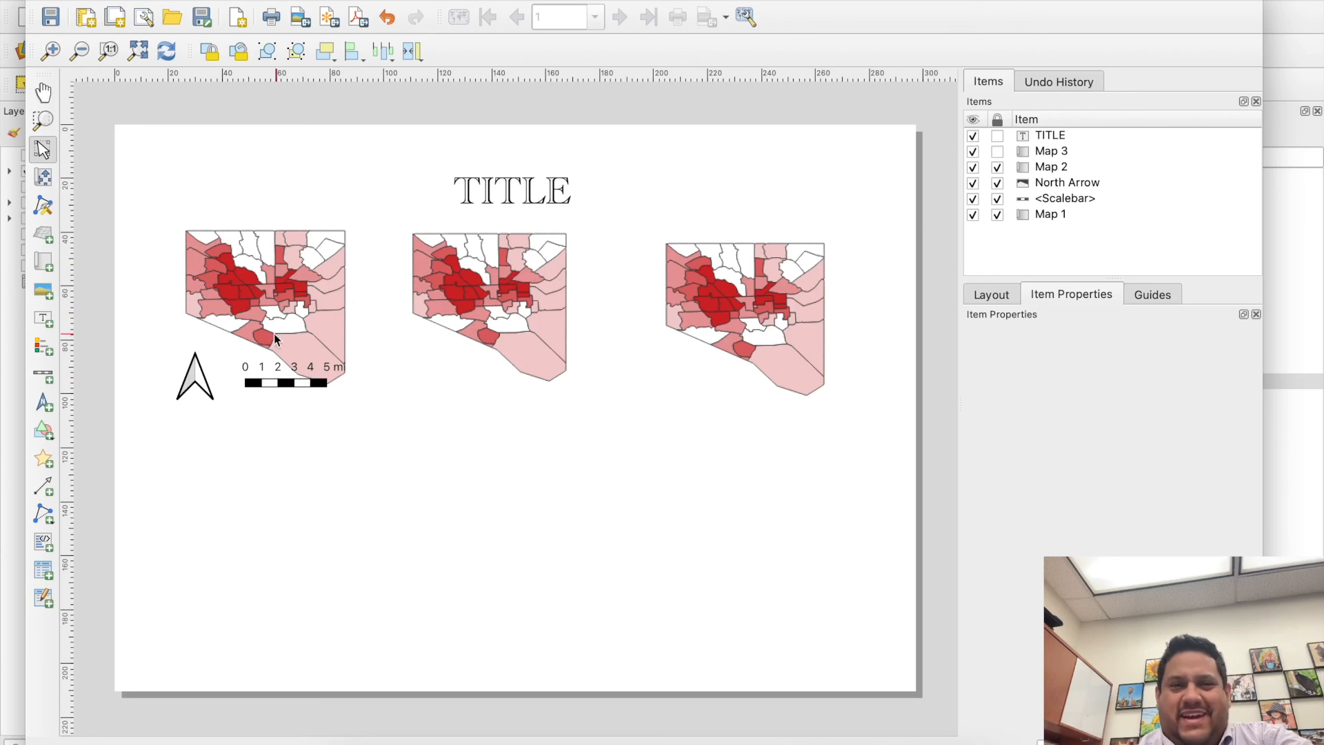
pyautogui.click(3, 310)
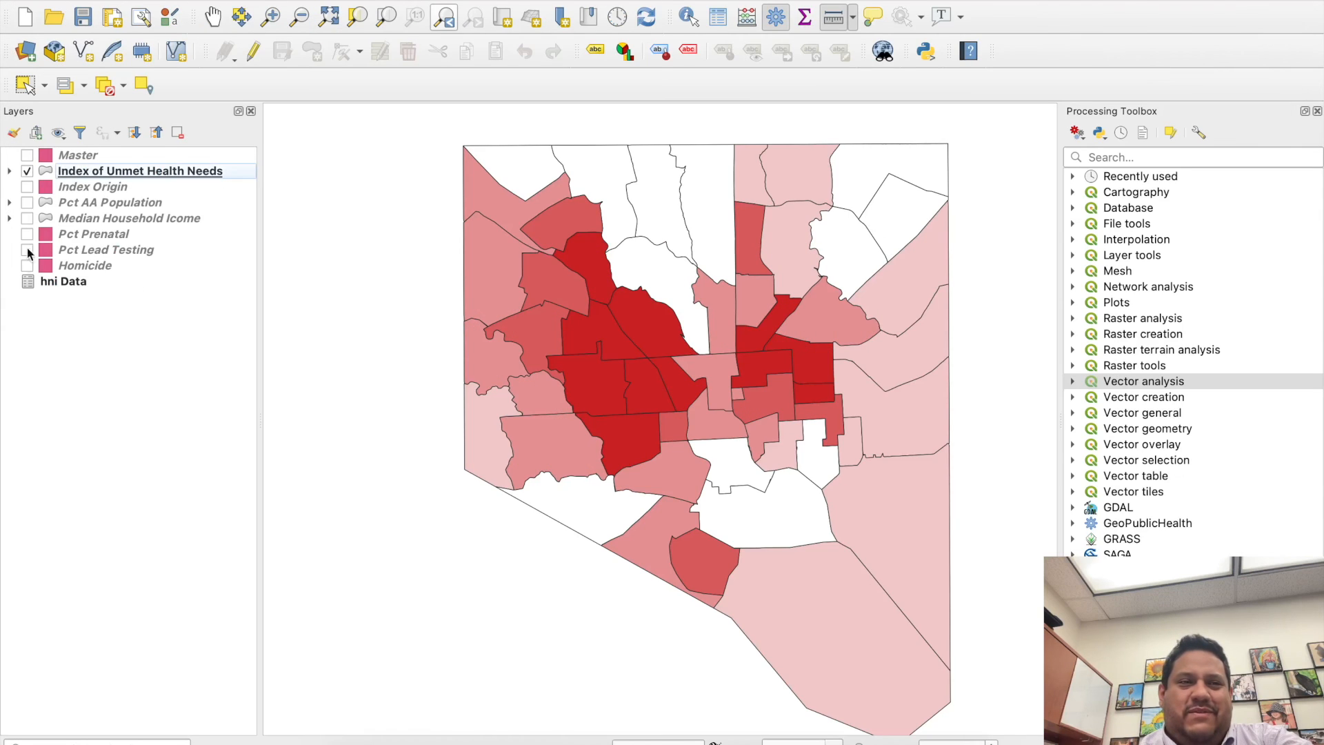
pyautogui.click(27, 171)
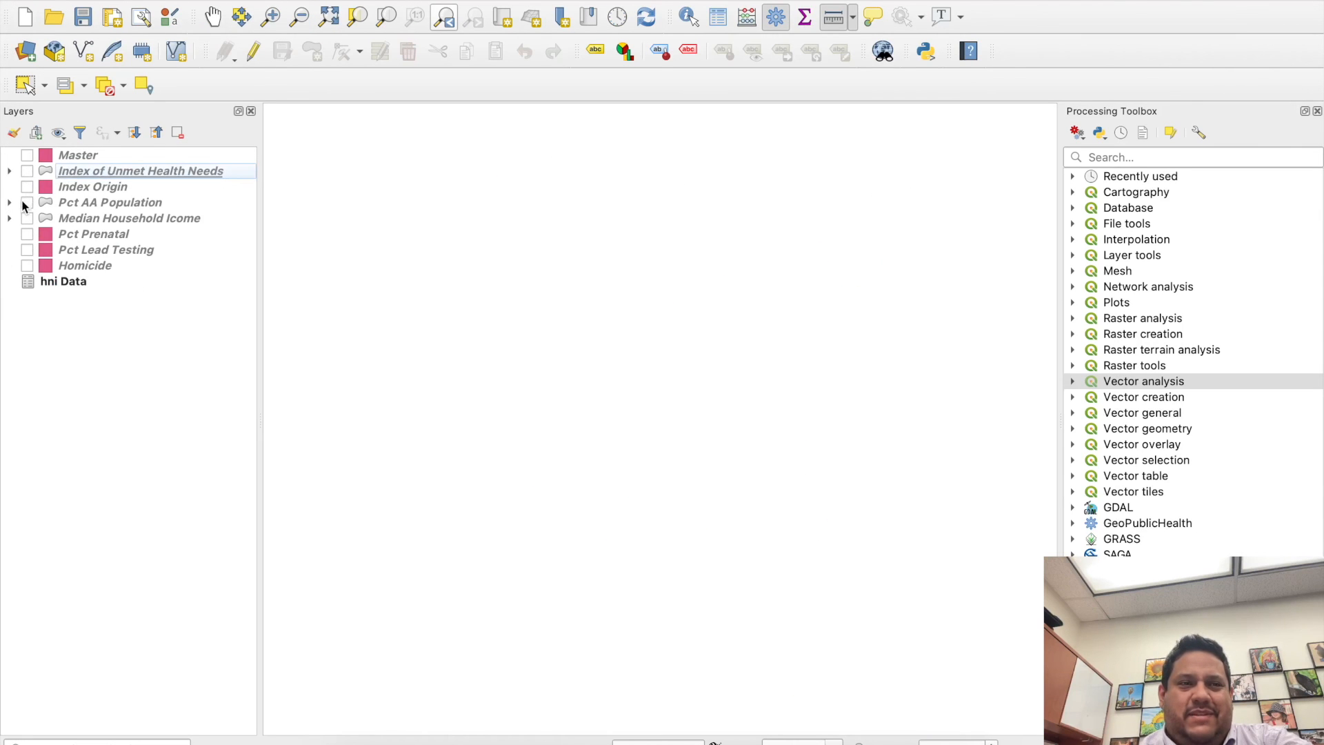
pyautogui.click(27, 202)
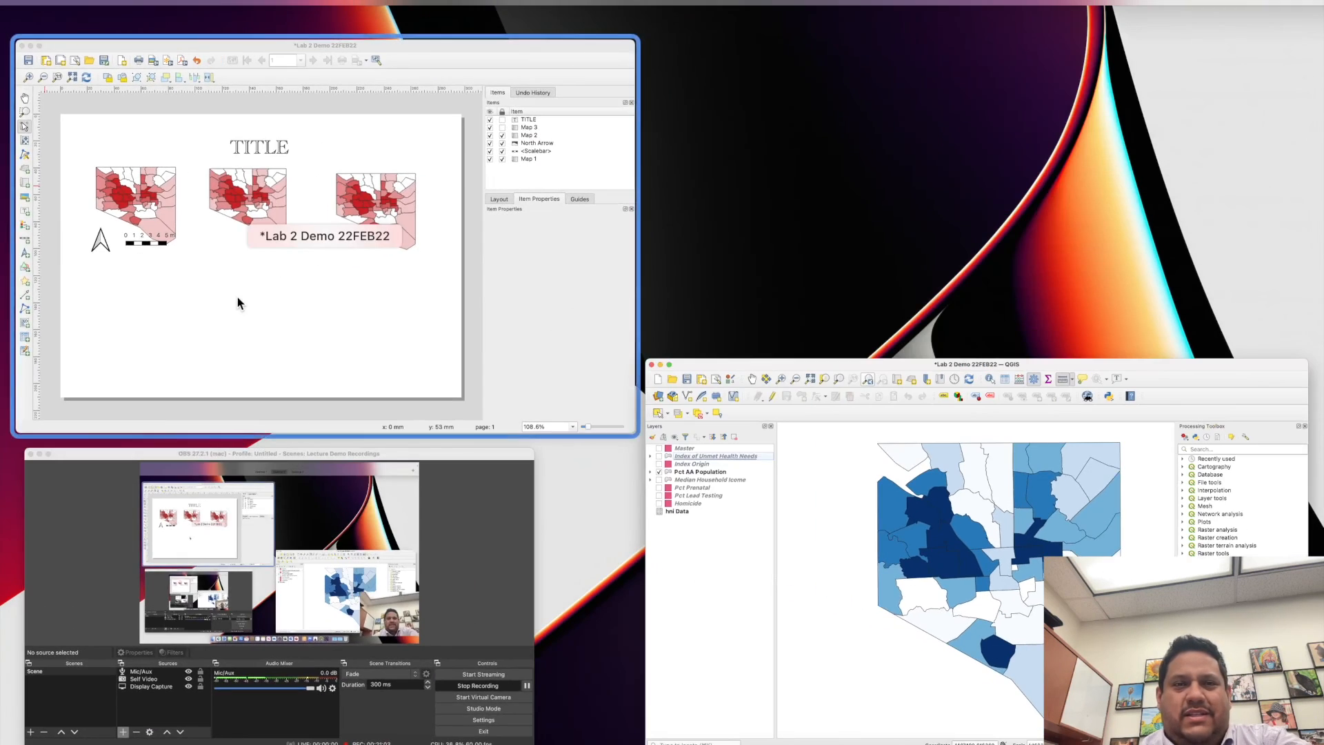
pyautogui.click(237, 303)
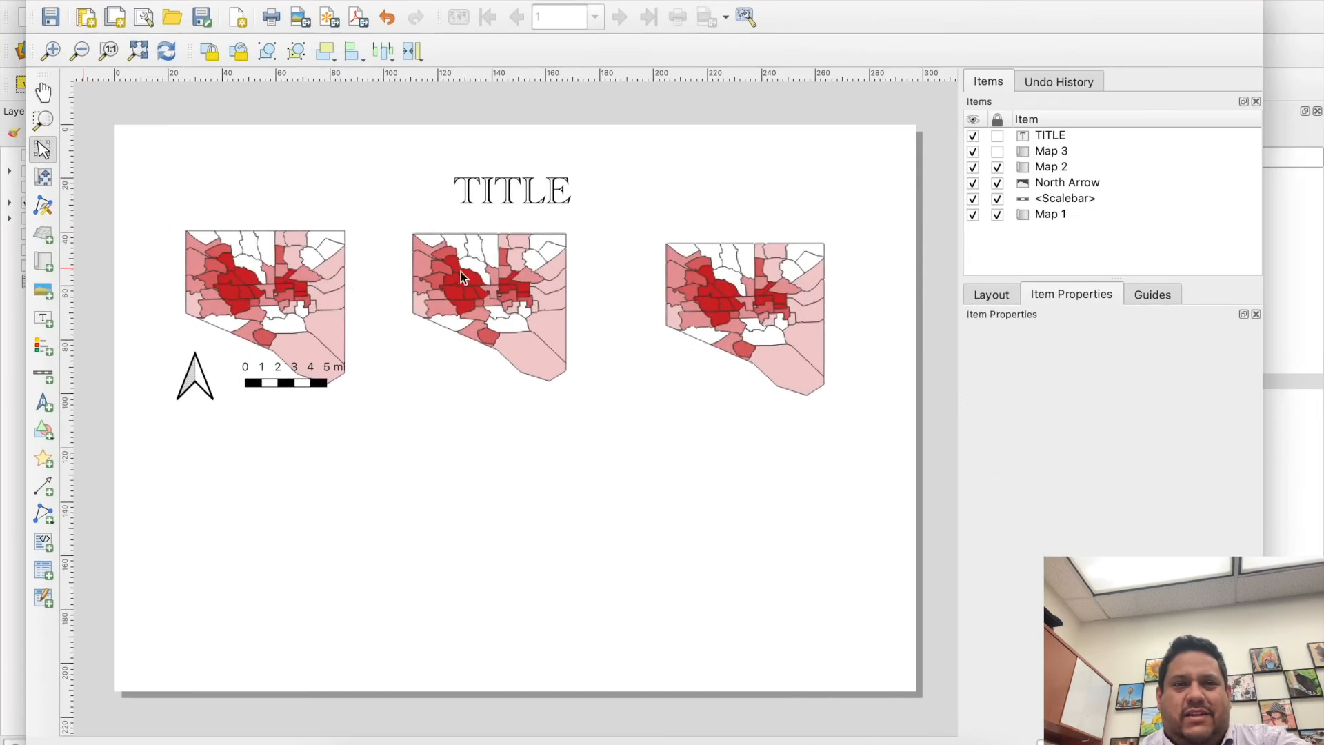
pyautogui.click(708, 291)
pyautogui.click(999, 153)
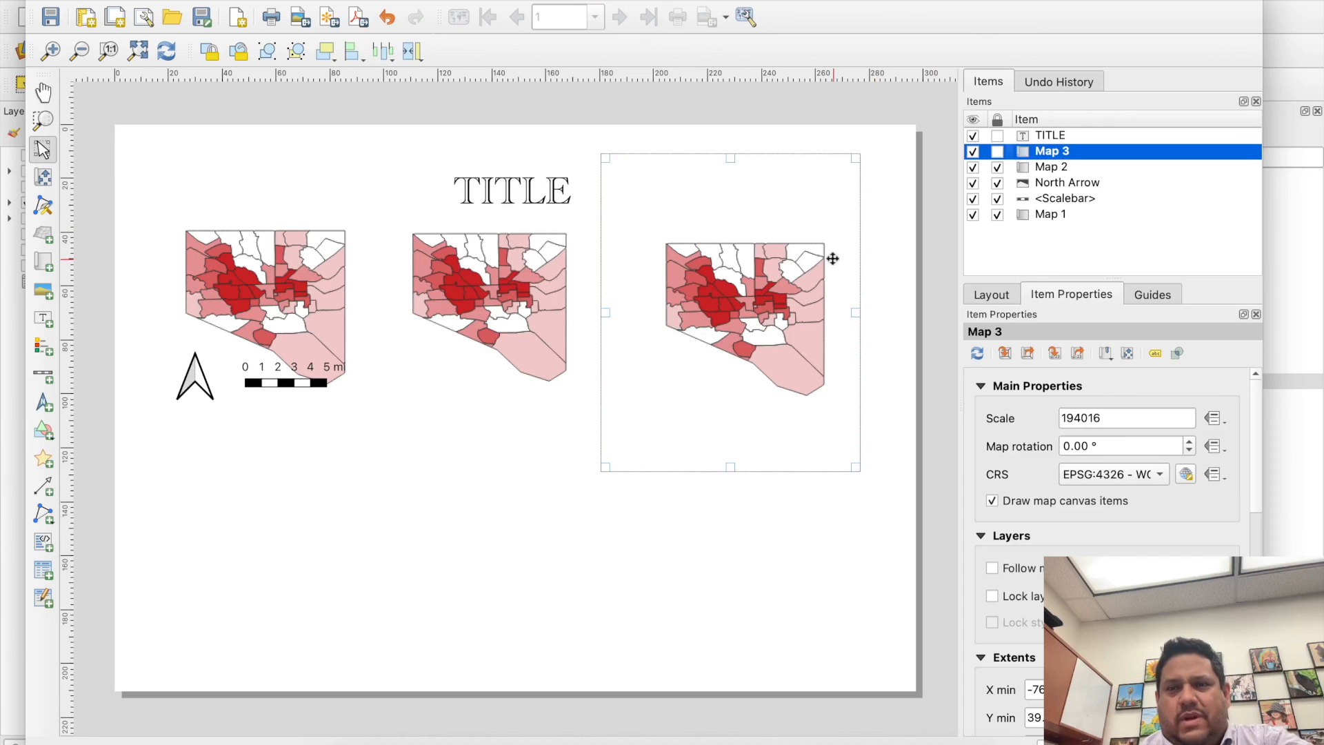
pyautogui.click(688, 253)
pyautogui.click(567, 583)
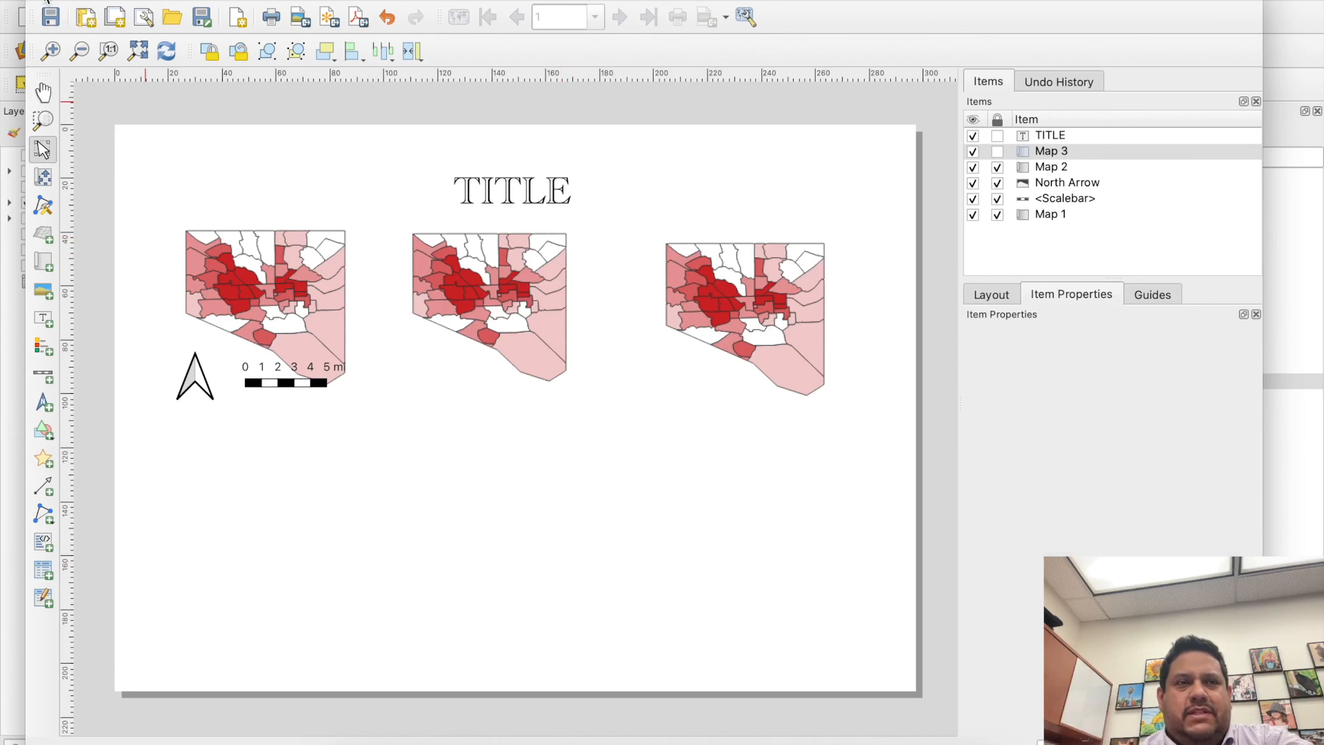
# - Return to the main QGIS window and measure the width along the map's northern edge in miles, using Cartesian and Ellipsoidal modes
pyautogui.click(41, 0)
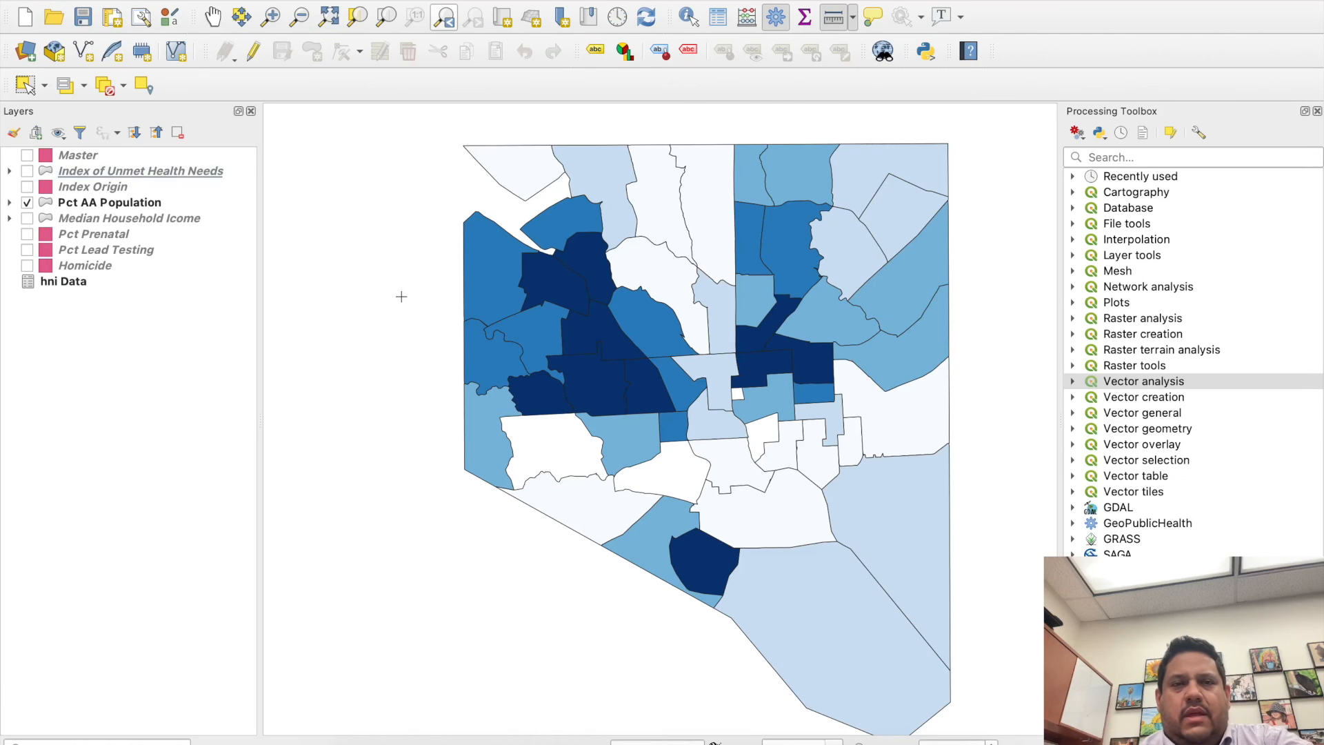
pyautogui.click(382, 273)
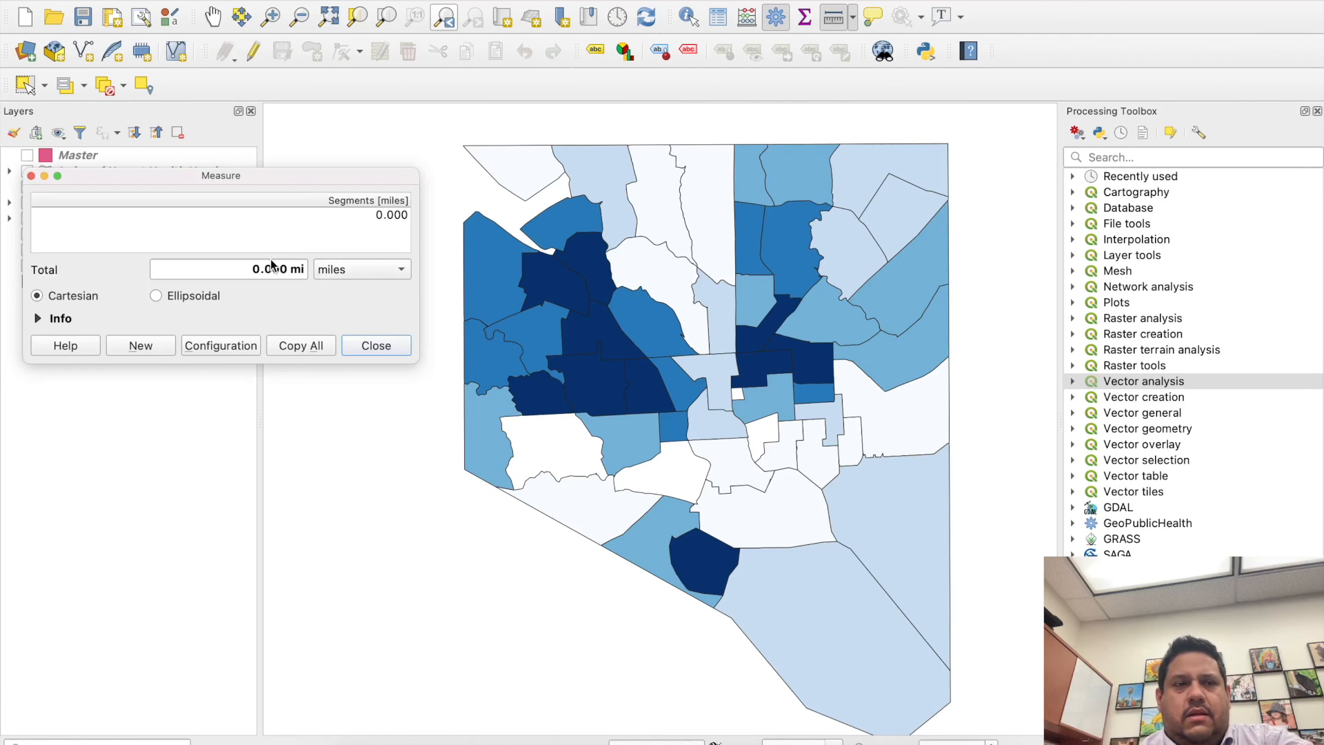
pyautogui.click(376, 345)
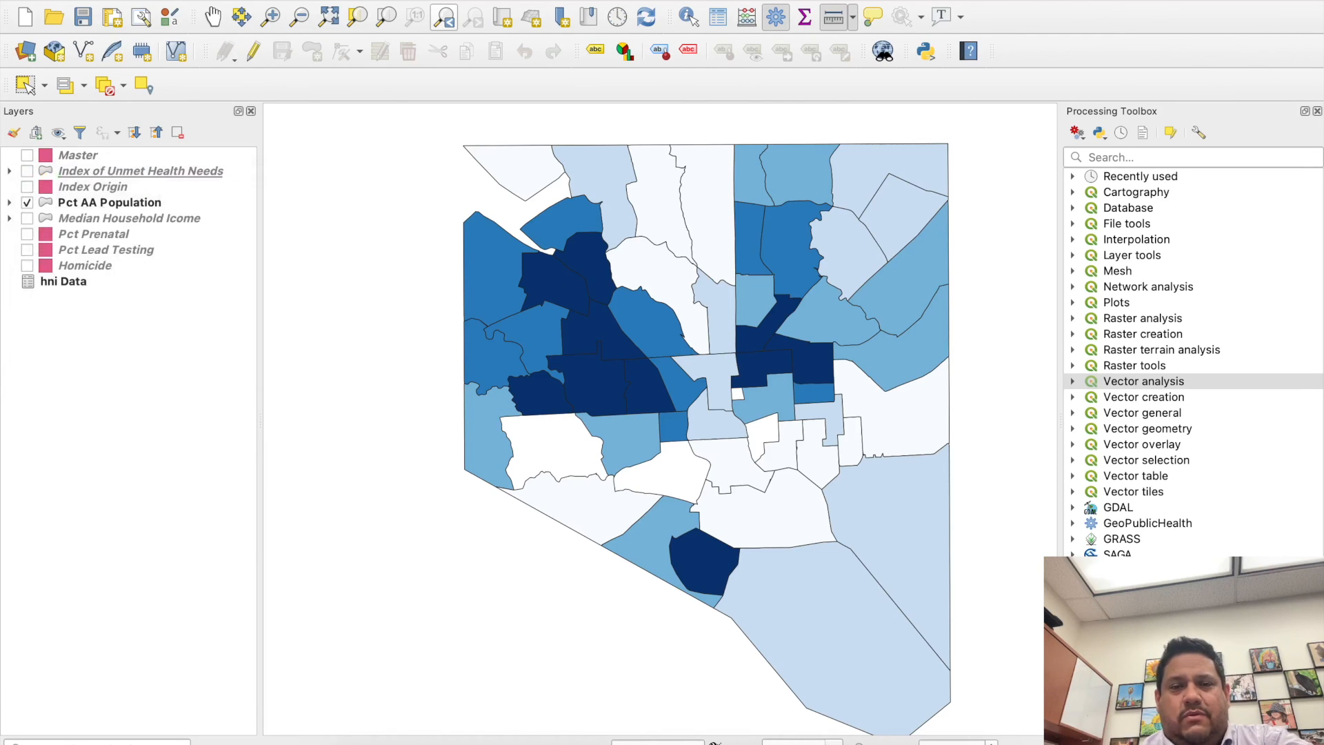
pyautogui.click(835, 20)
pyautogui.click(380, 271)
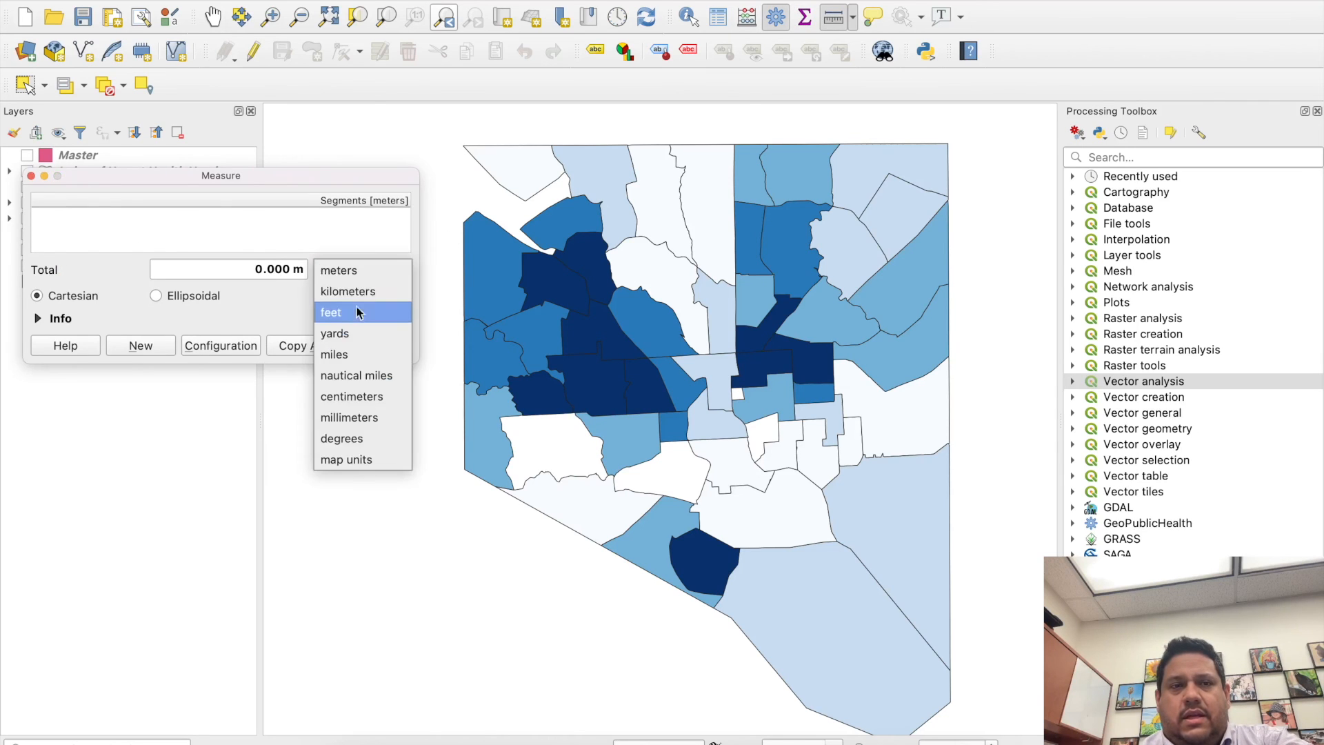
pyautogui.click(349, 354)
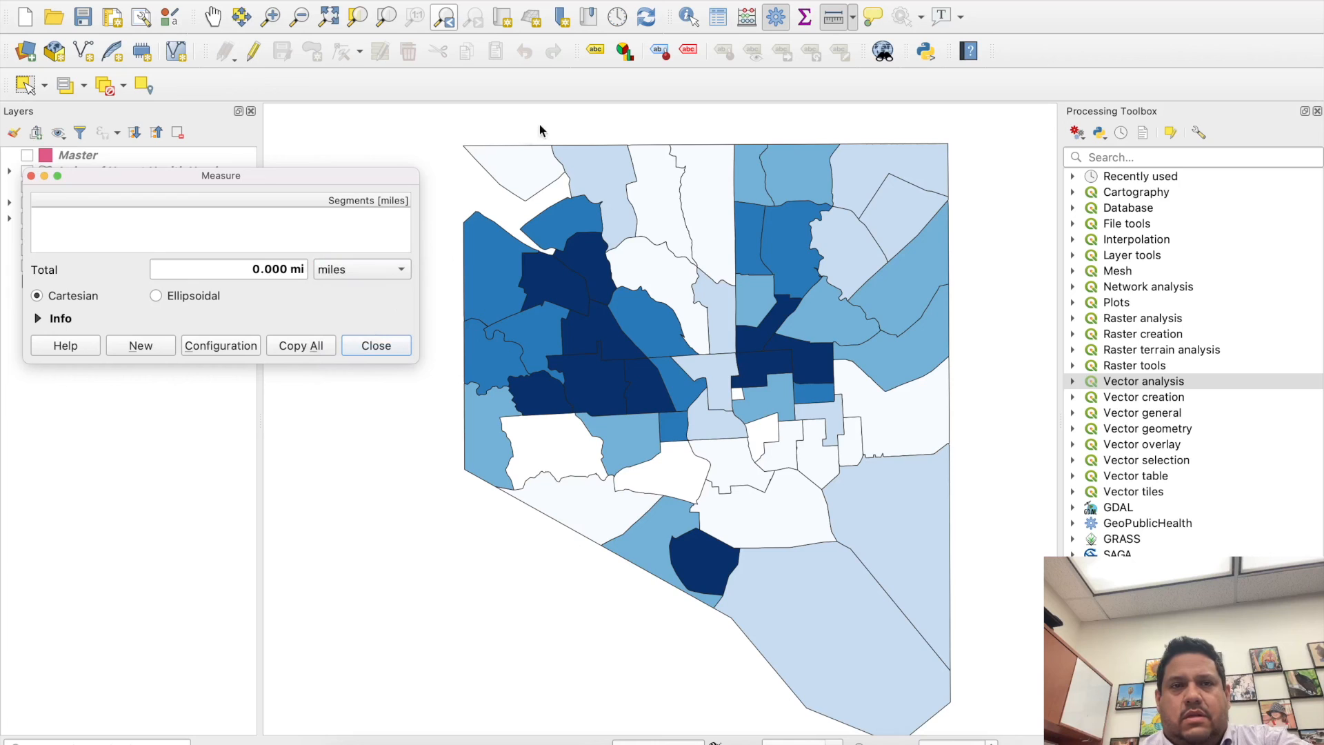
pyautogui.click(463, 146)
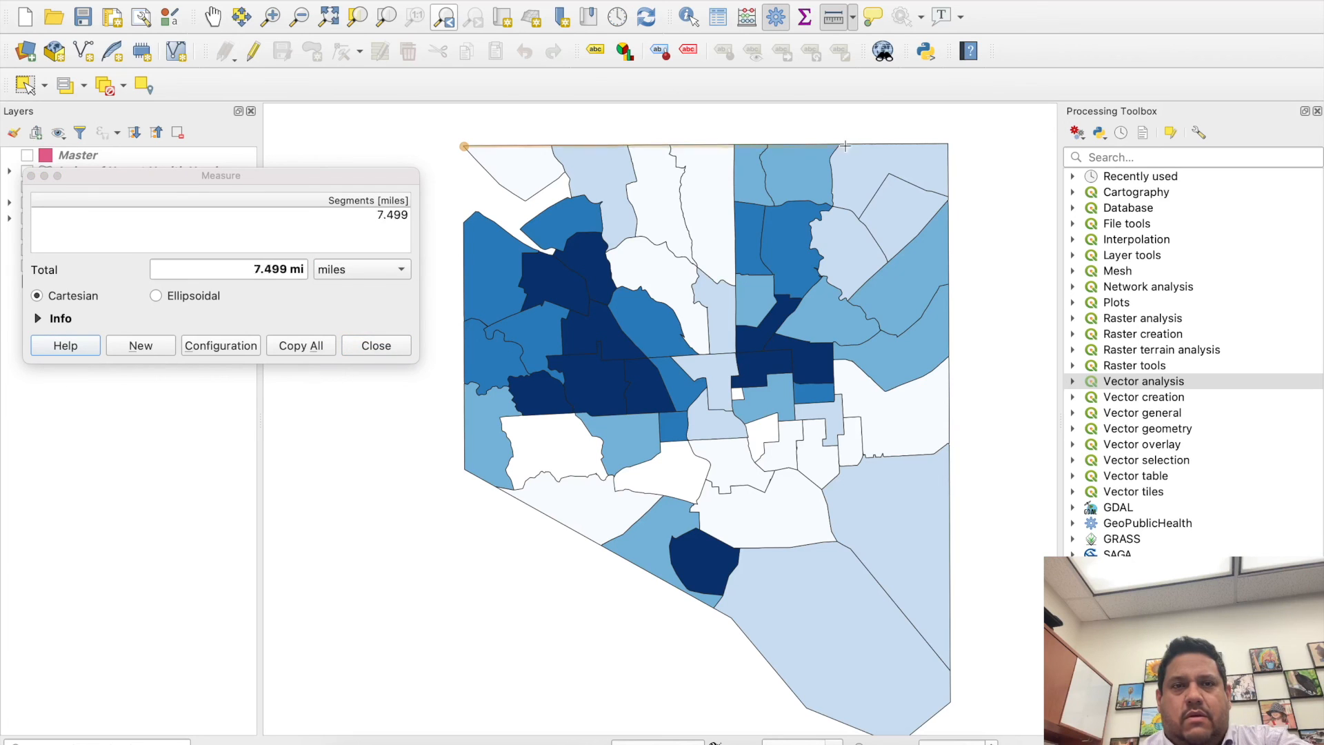
pyautogui.click(948, 144)
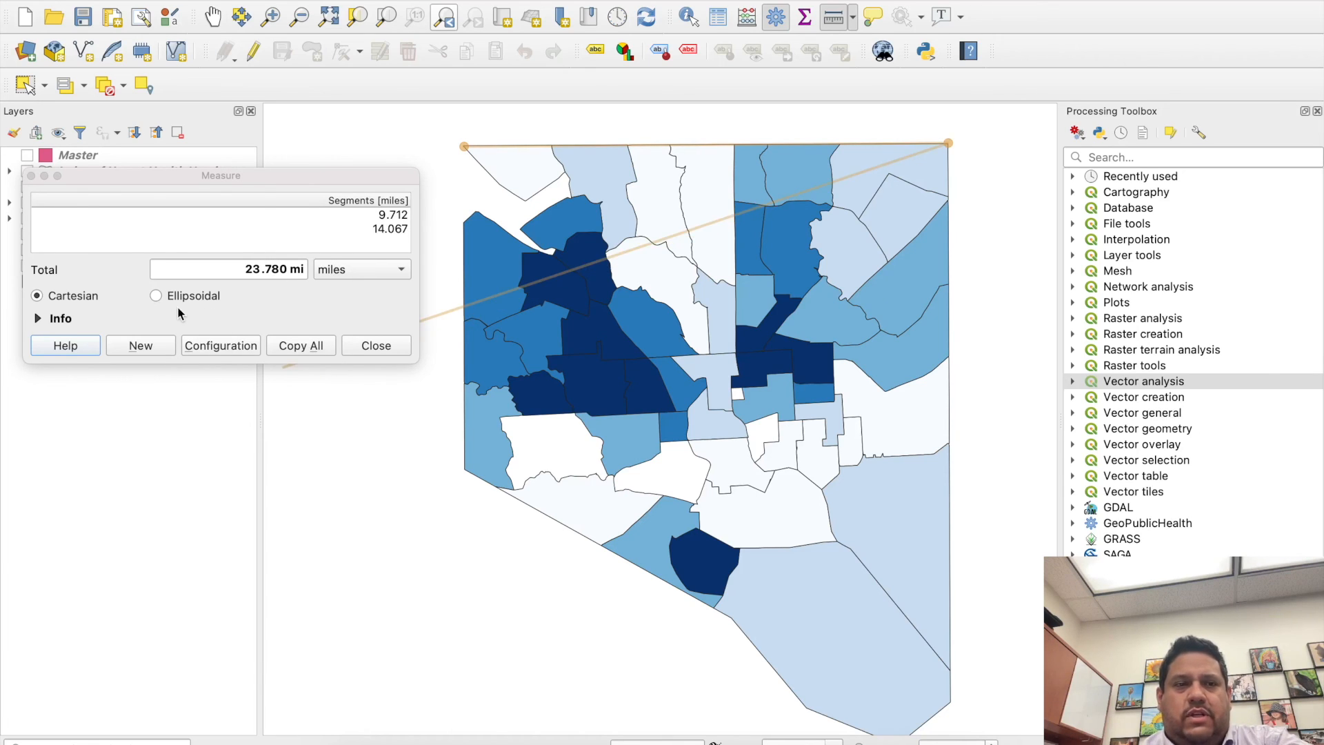
pyautogui.click(158, 296)
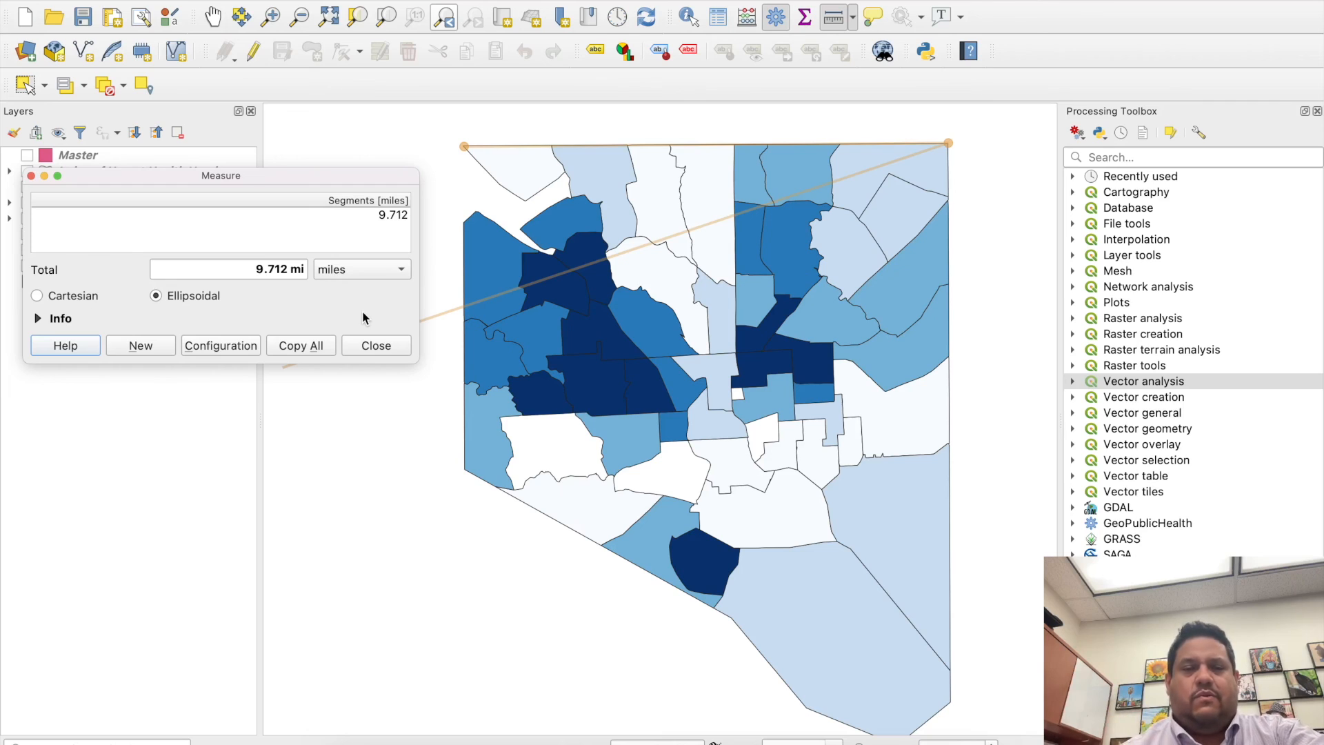
pyautogui.click(373, 346)
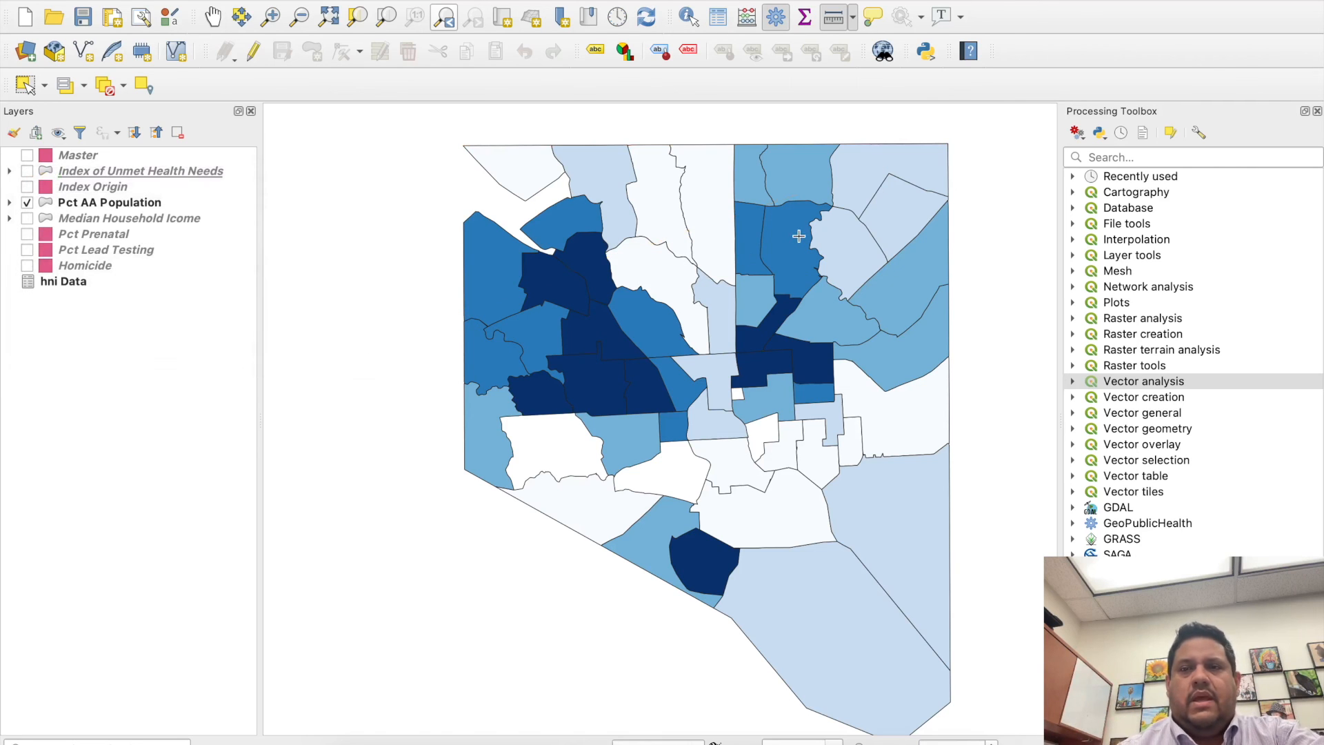
# - Search the processing tools for "rep", review the Reproject layer tool's parameters and close it without running
pyautogui.click(1126, 157)
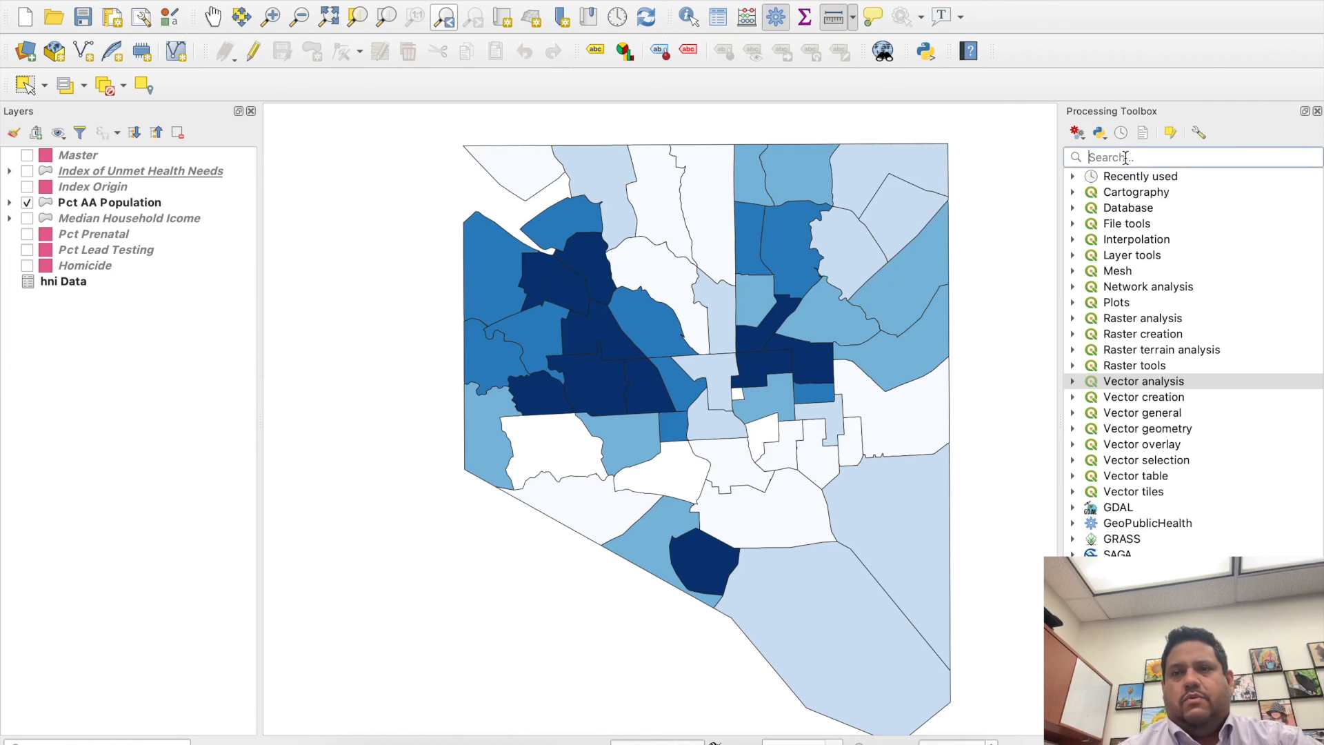
pyautogui.write('repo')
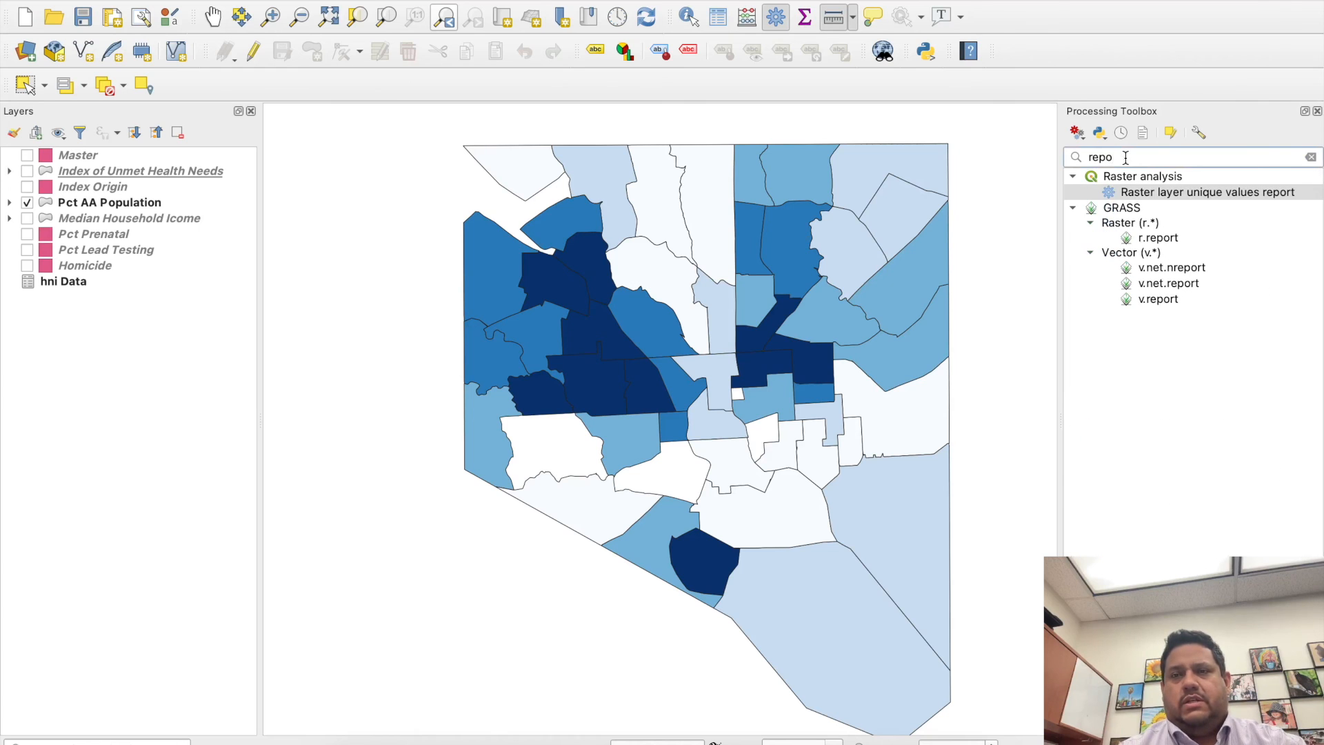
pyautogui.press('BackSpace')
pyautogui.click(1156, 194)
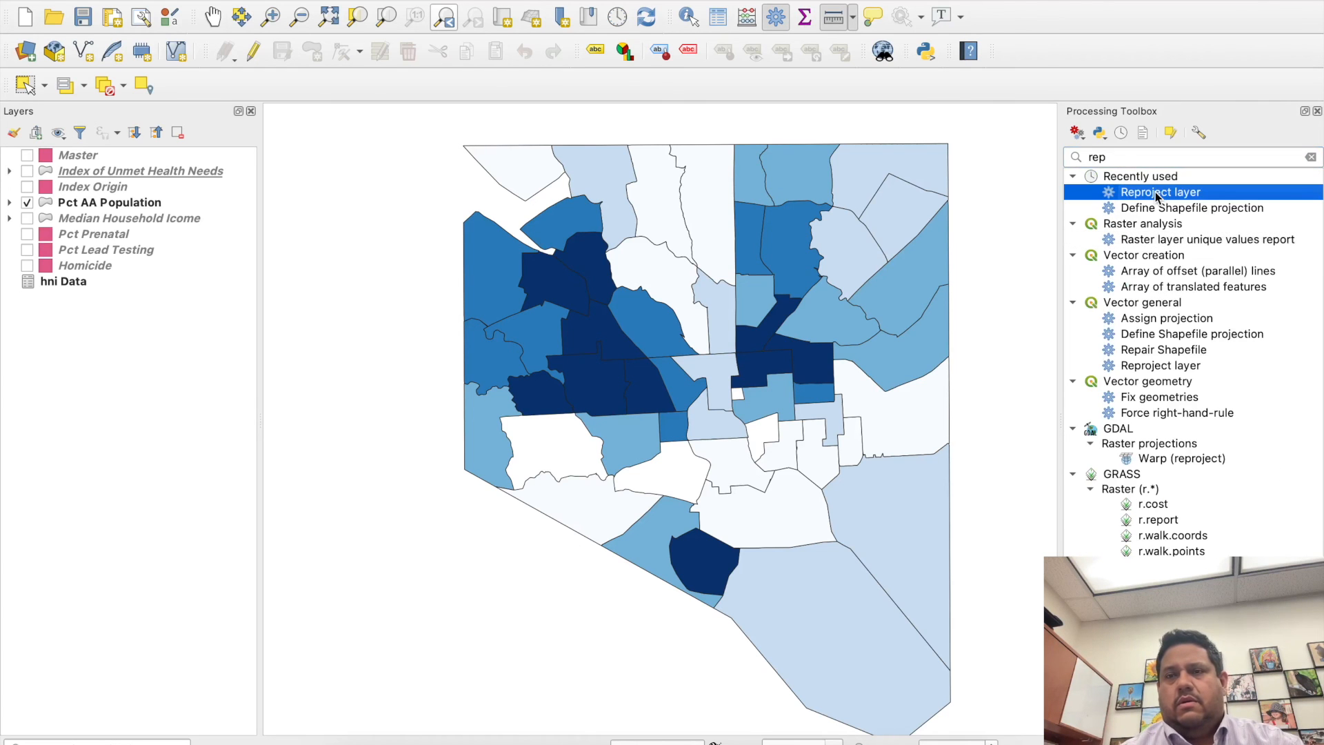
pyautogui.doubleClick(1158, 194)
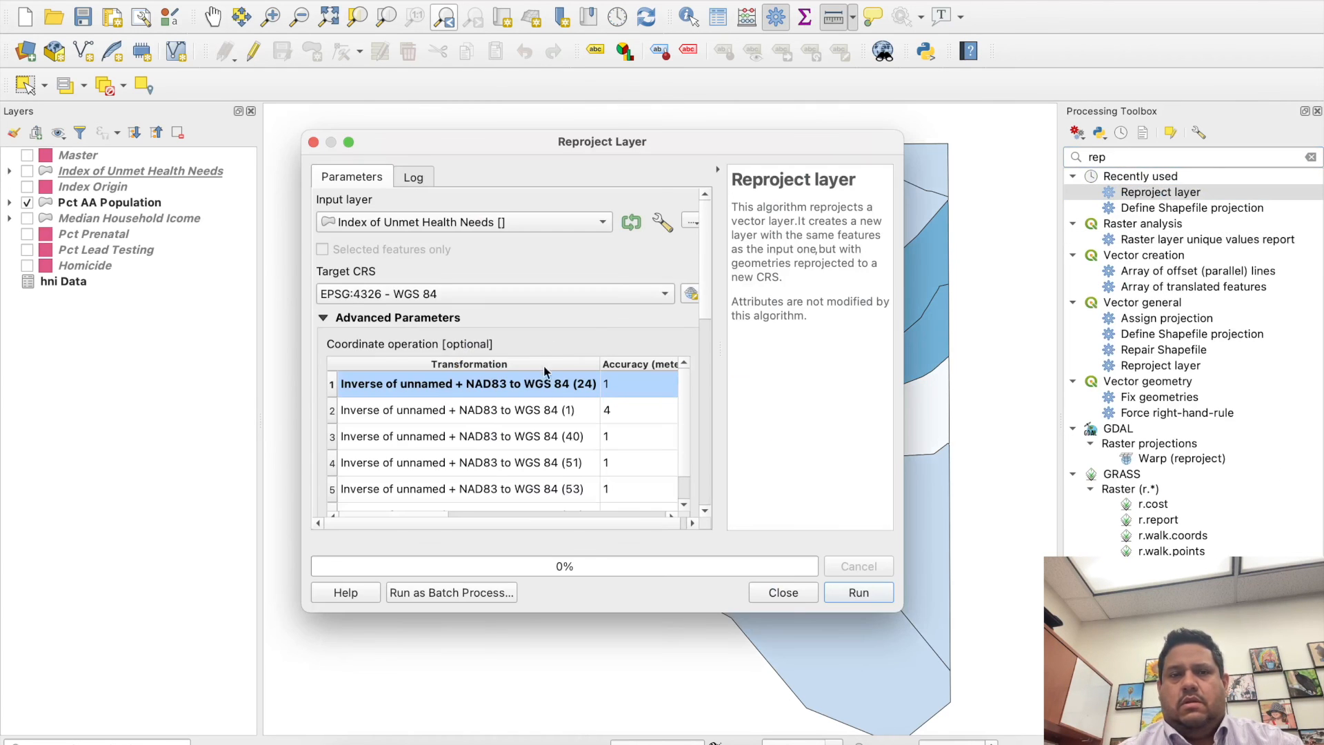
pyautogui.click(783, 593)
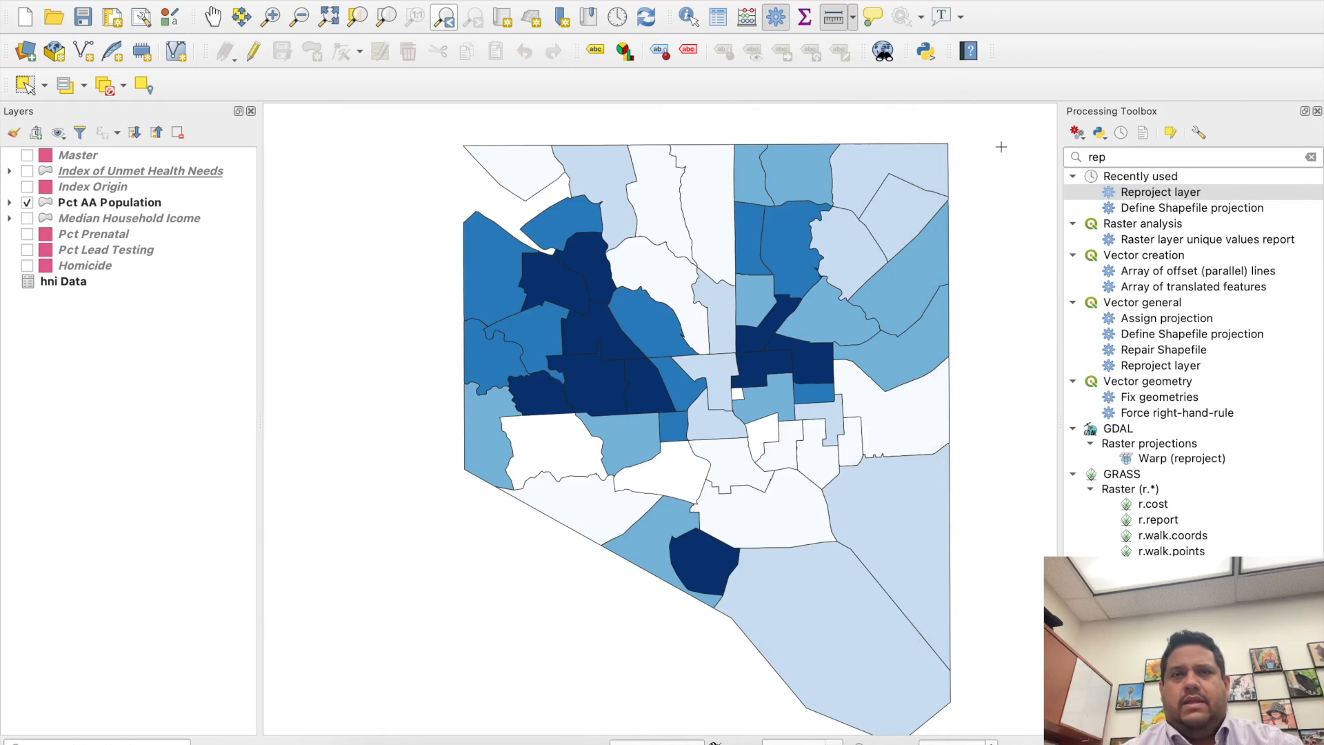